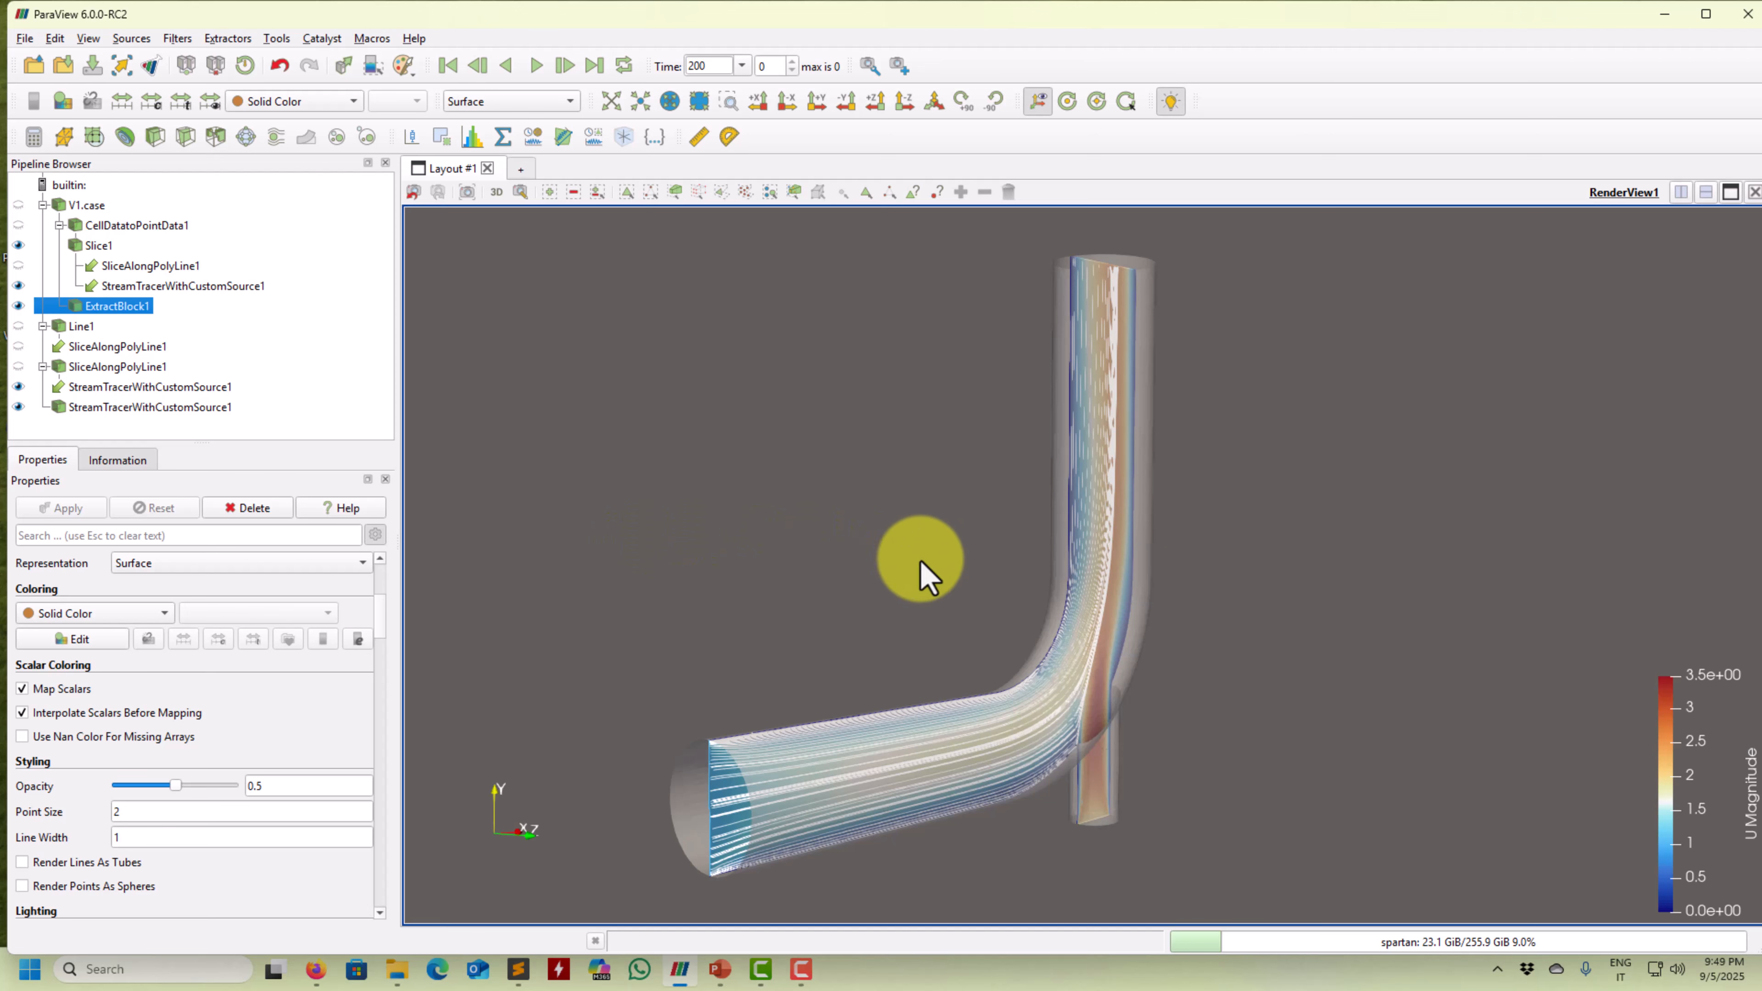
Examine the finished elbow streamline scene from several angles and view the visualization slide in PowerPoint
left_click_drag(916, 570, 919, 709)
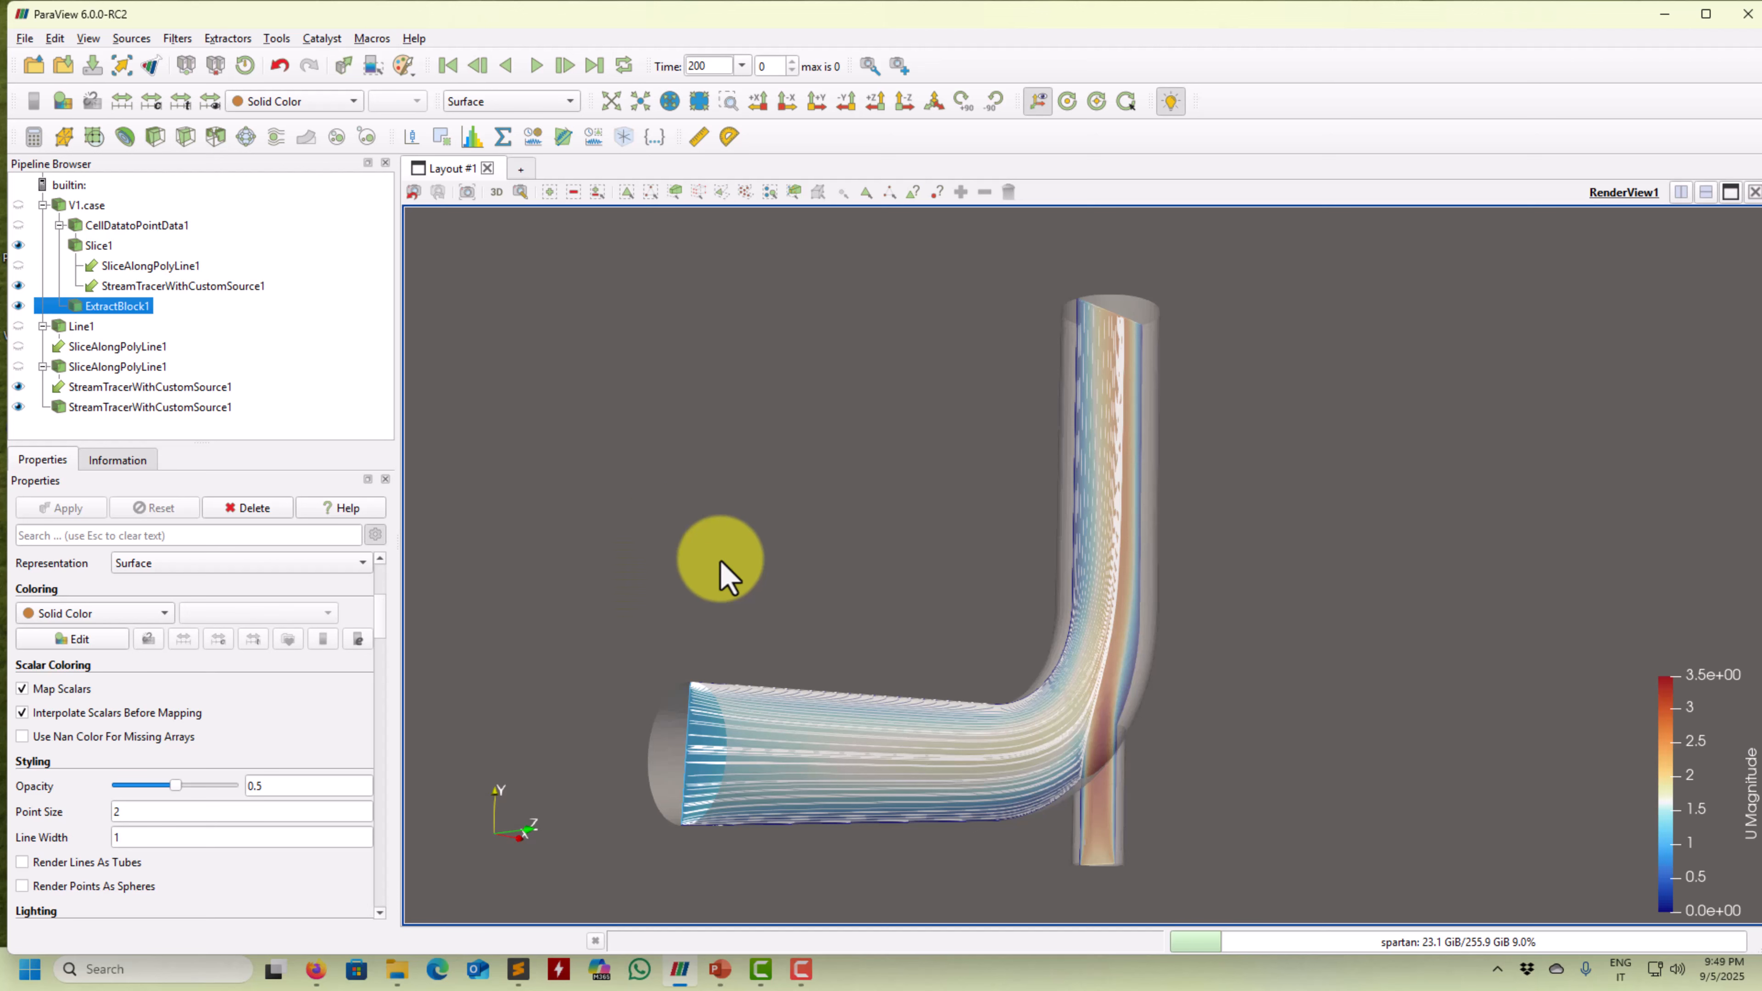
left_click_drag(724, 570, 622, 563)
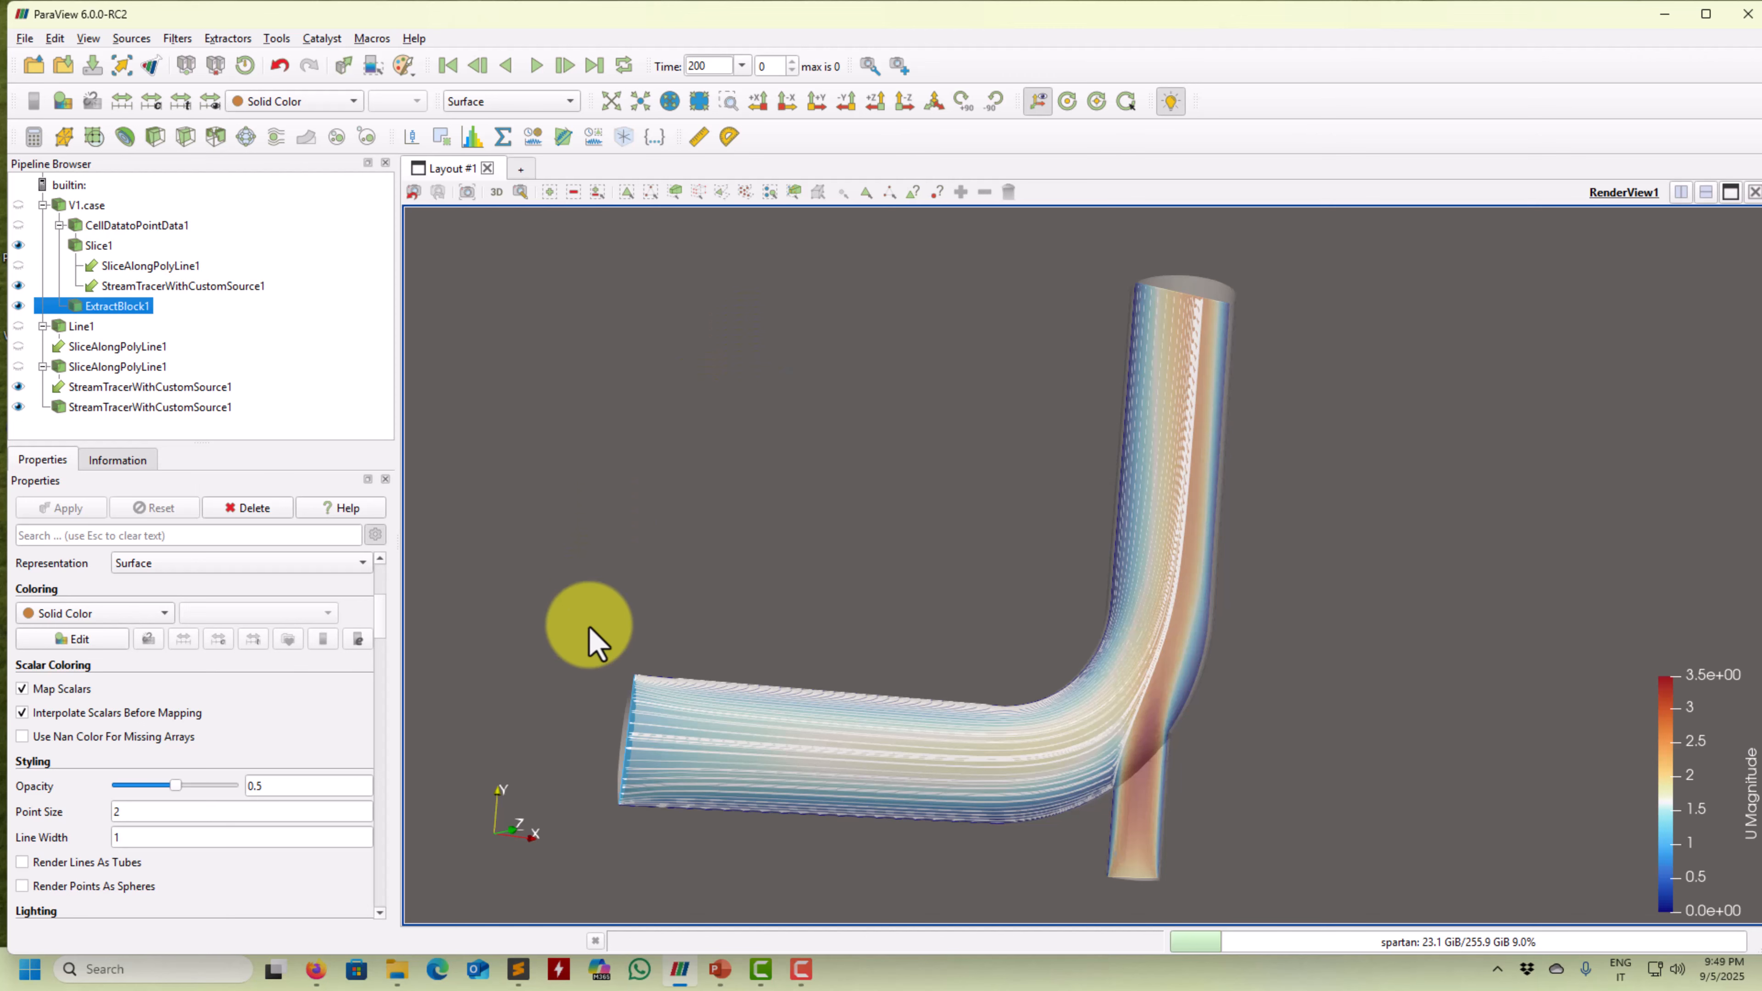
left_click(720, 969)
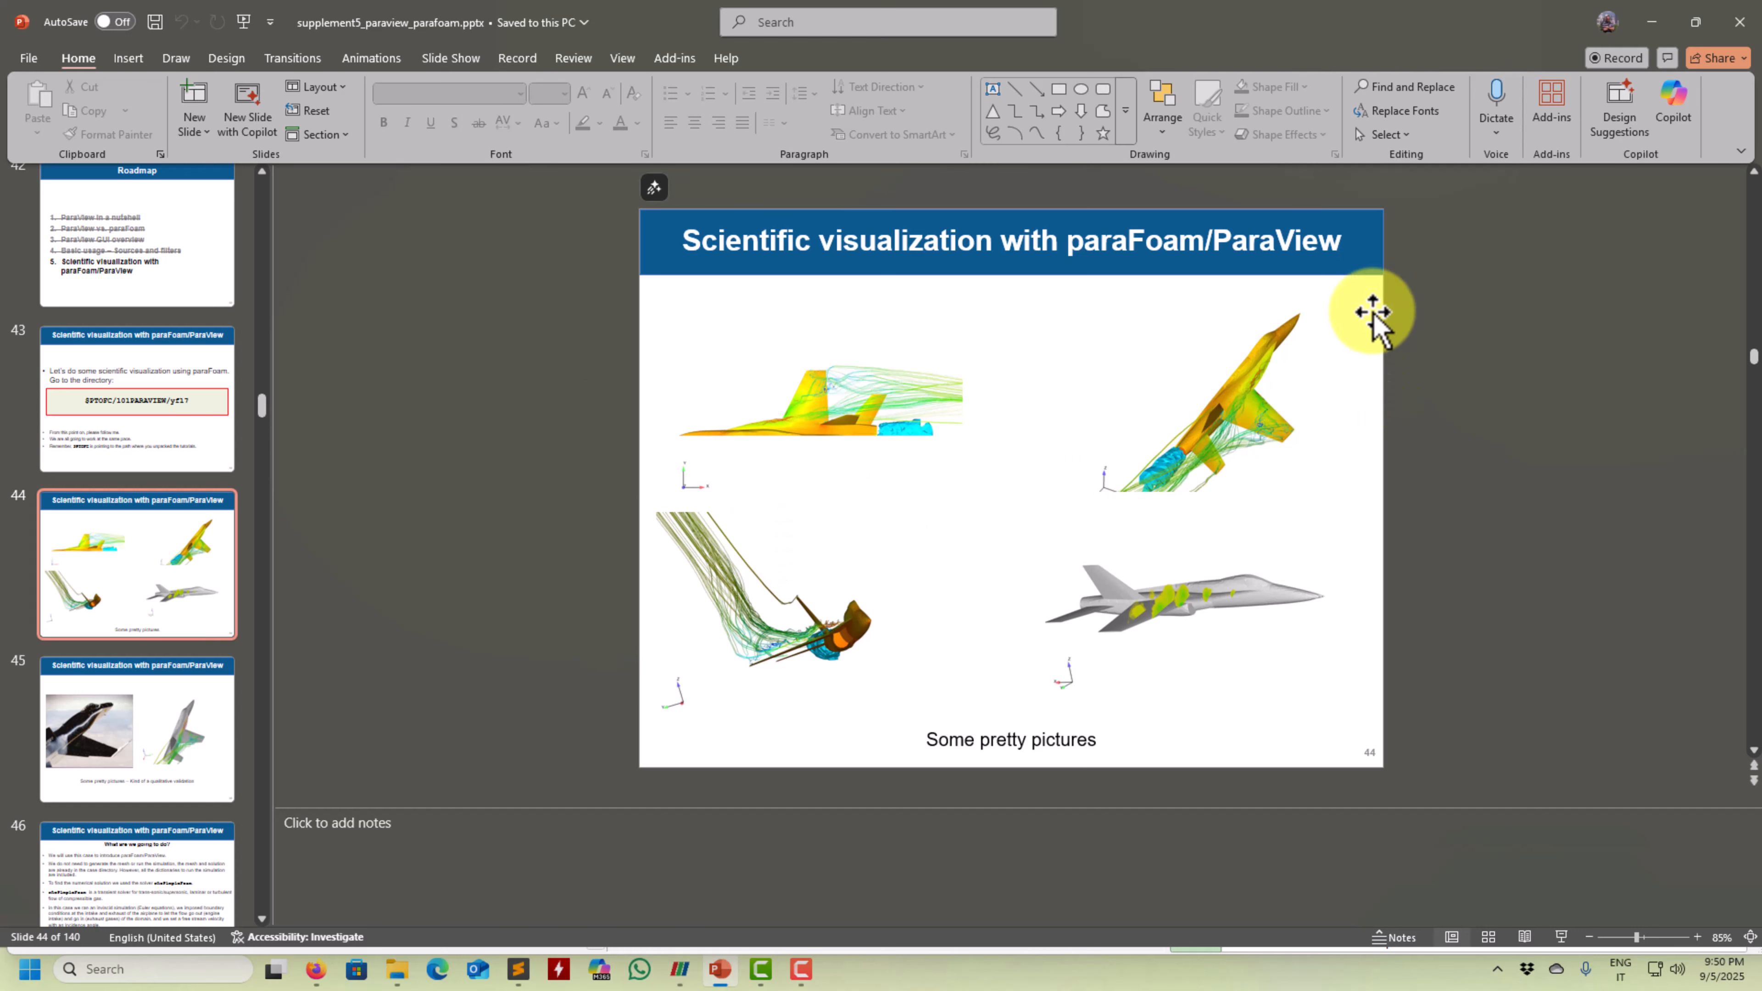
left_click(1651, 23)
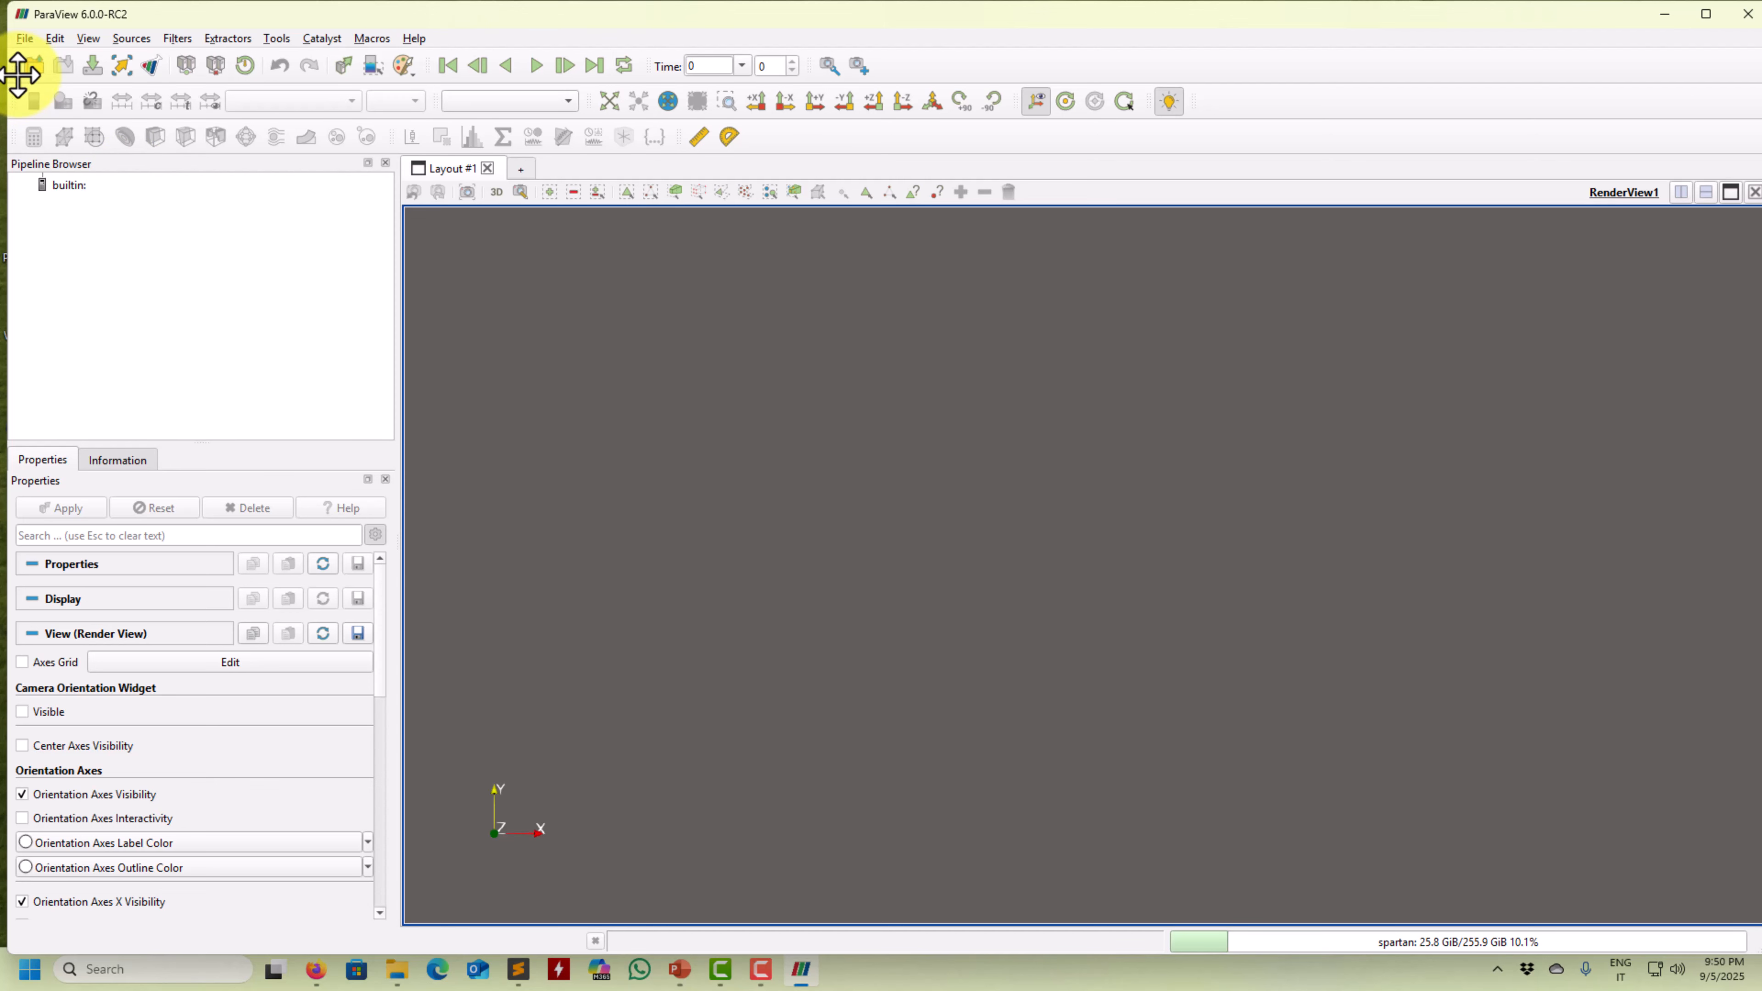
Load V1.case from the mixing_elbow/paraview1/openfoam folder with all its cell arrays
left_click(34, 68)
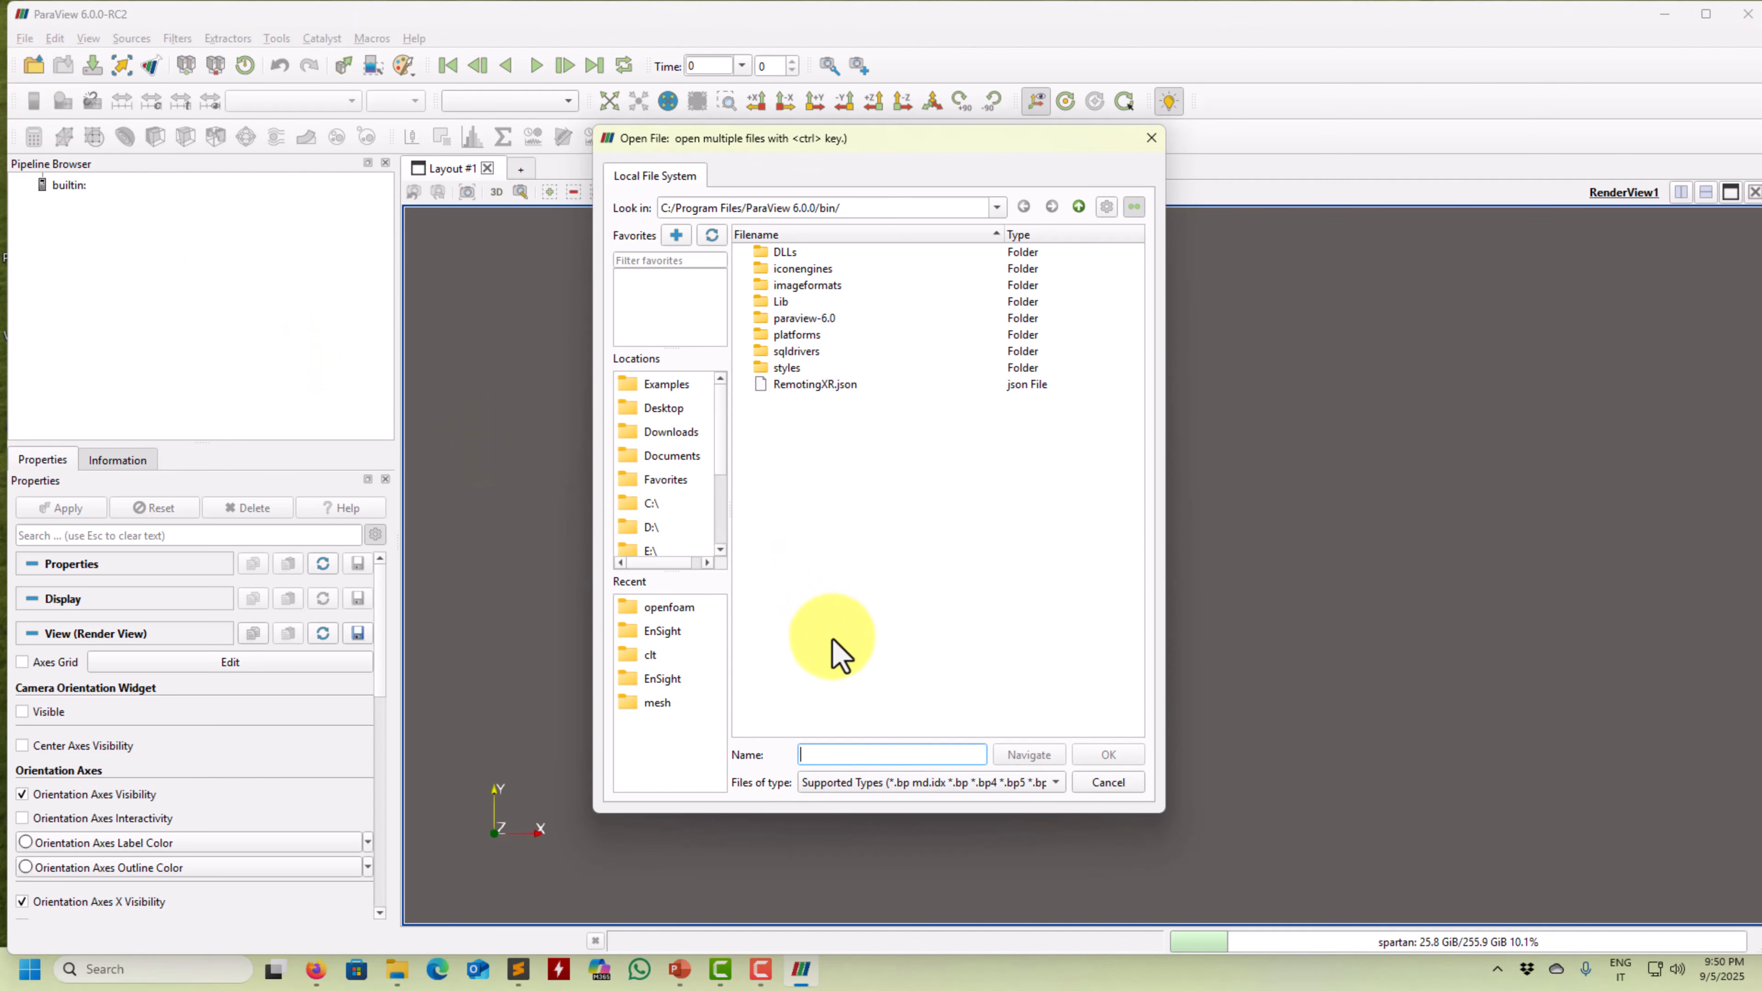
left_click(670, 634)
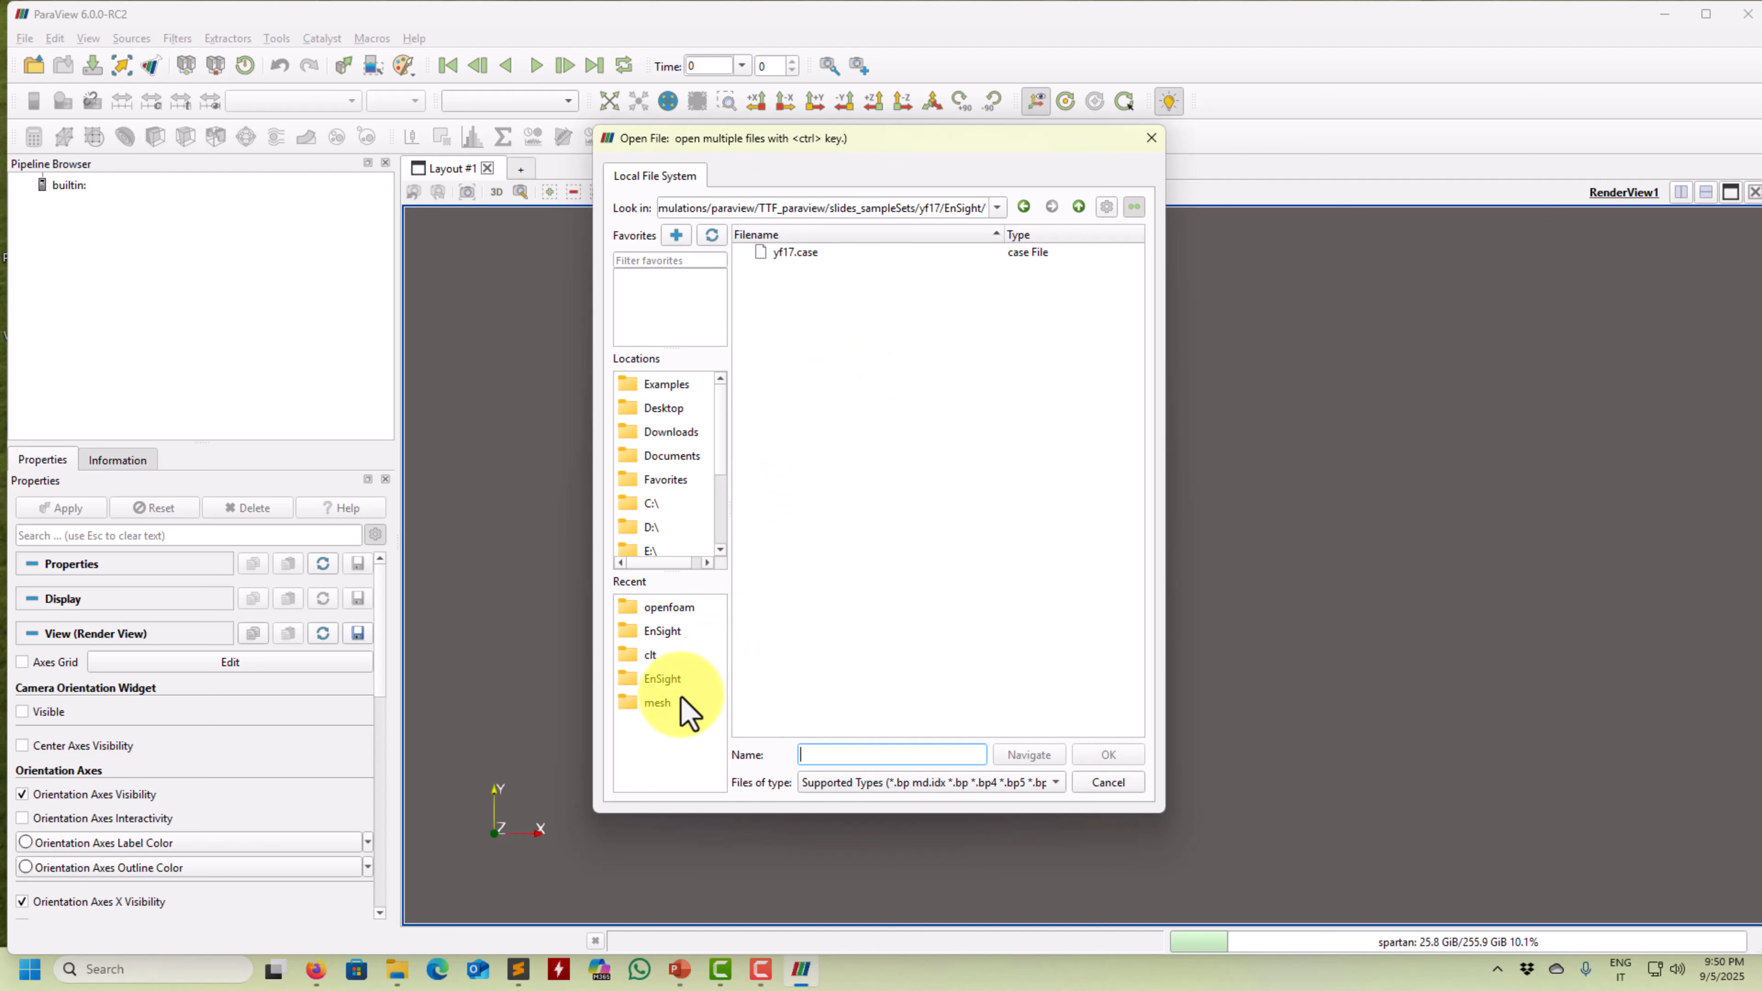
left_click(661, 679)
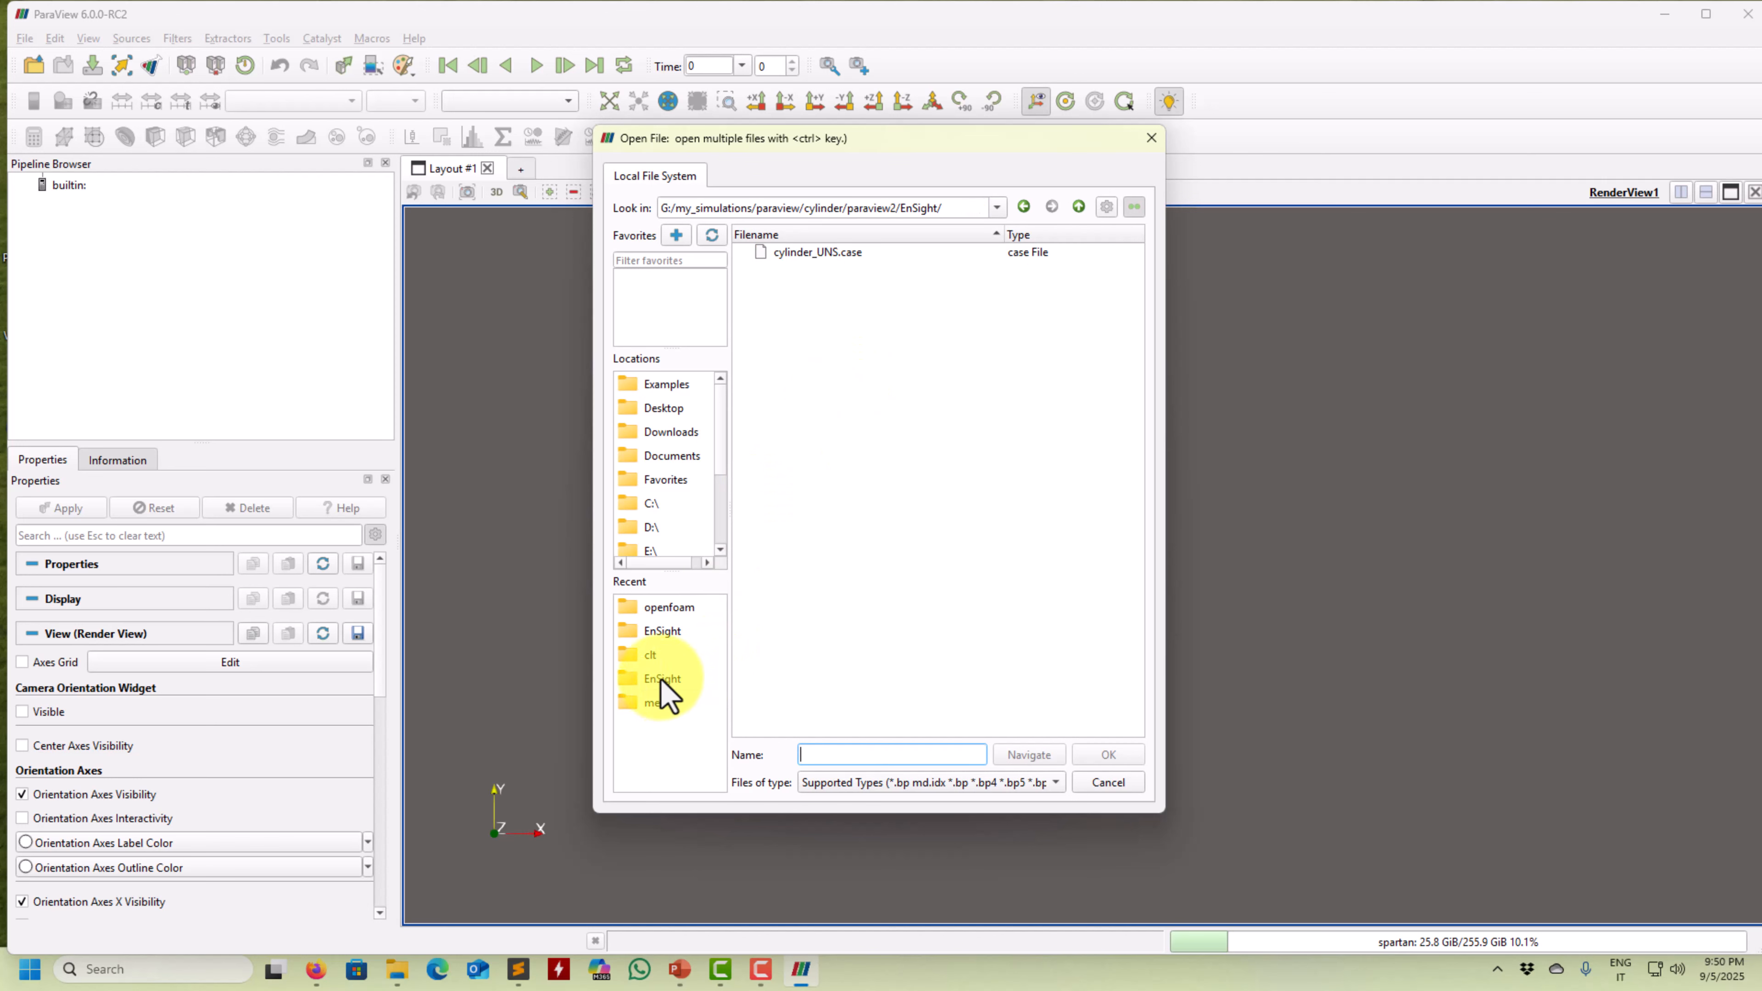
left_click(670, 611)
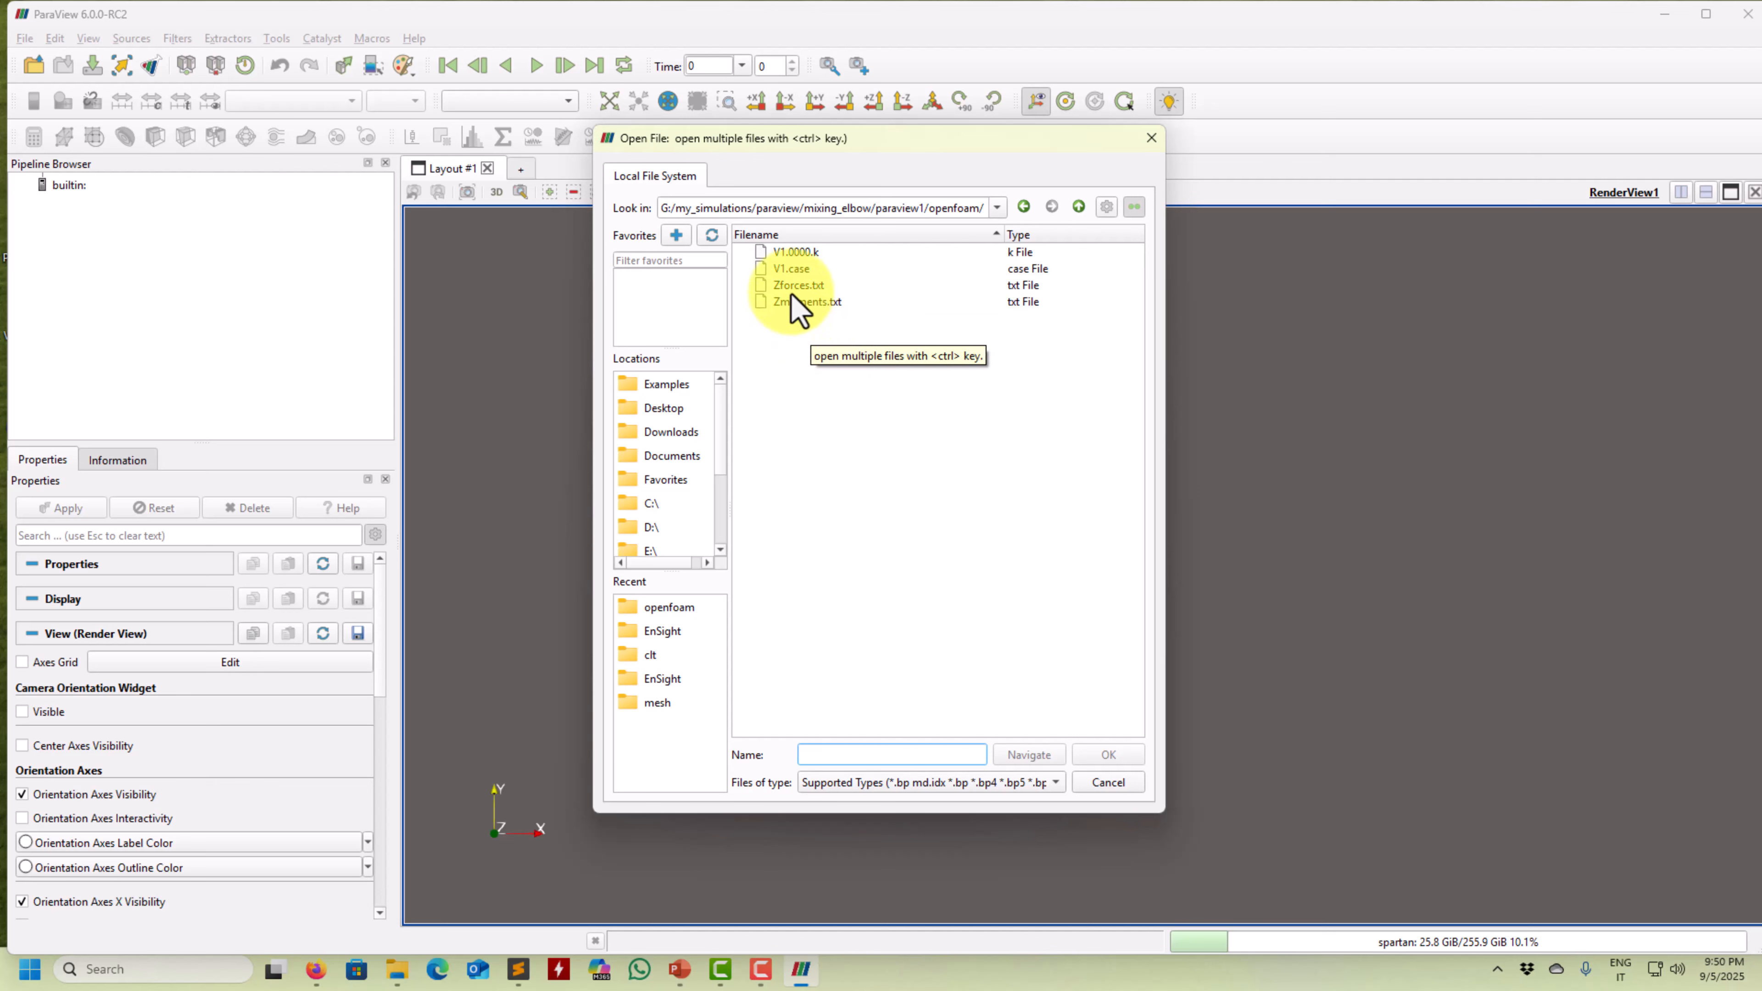
left_click(791, 269)
left_click(1110, 754)
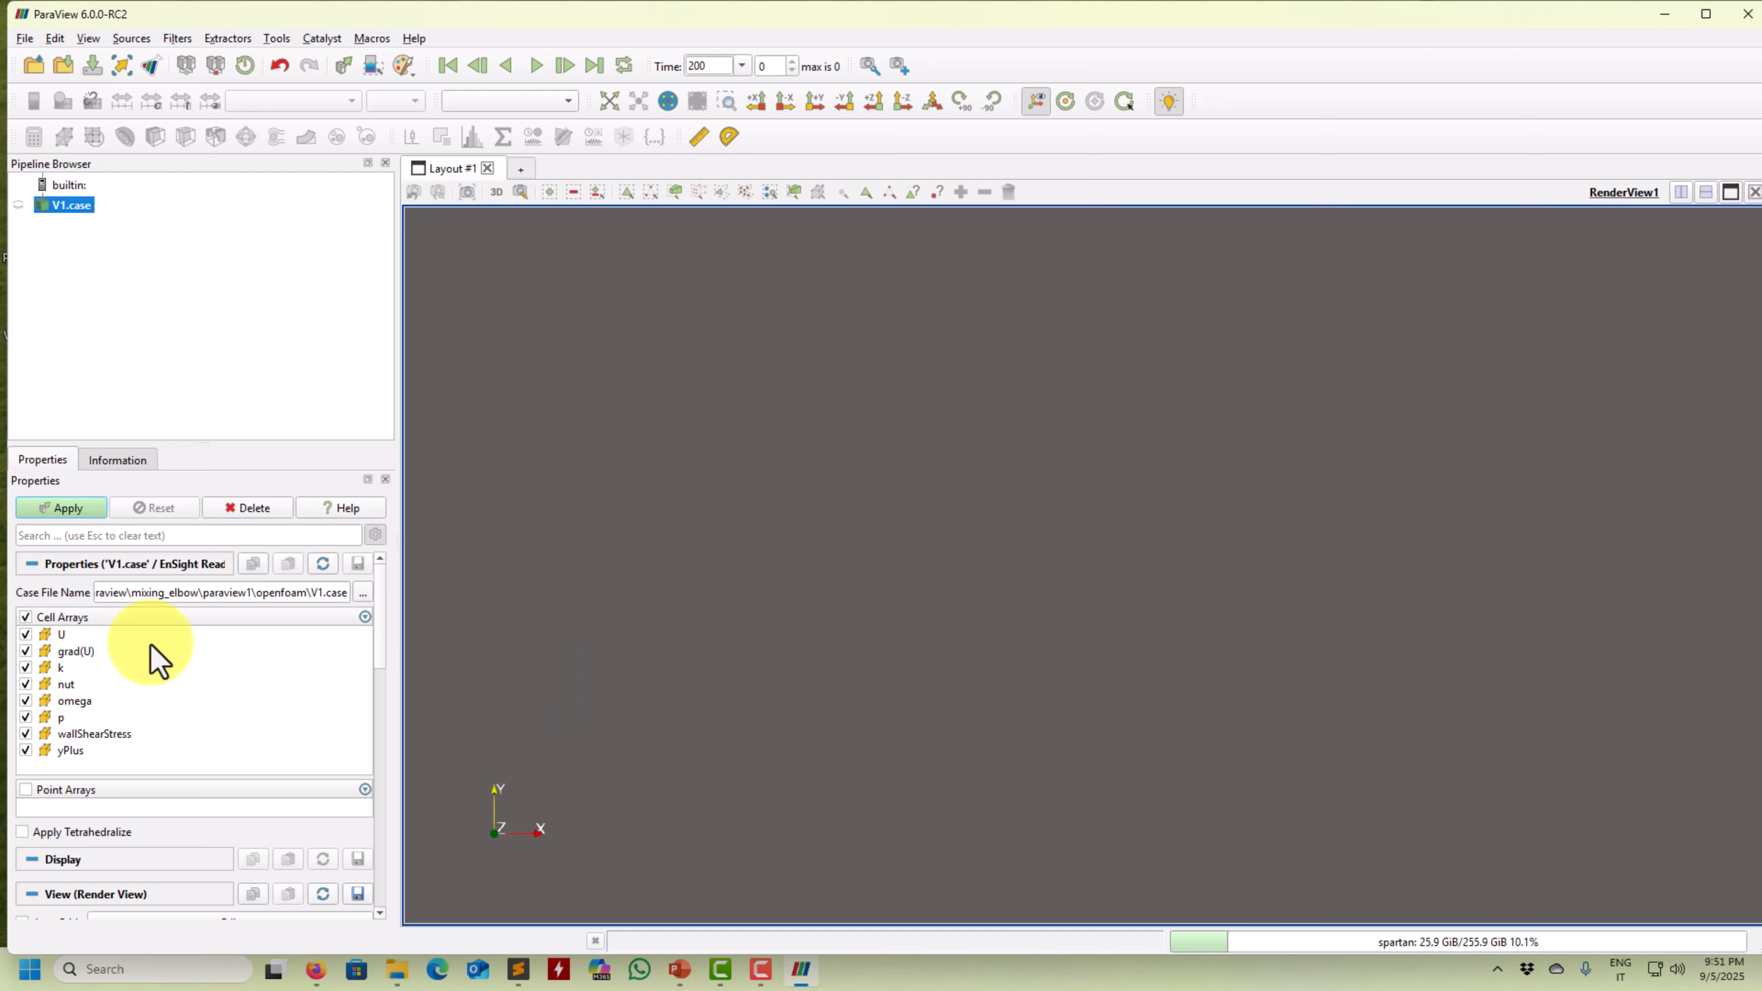
left_click(70, 510)
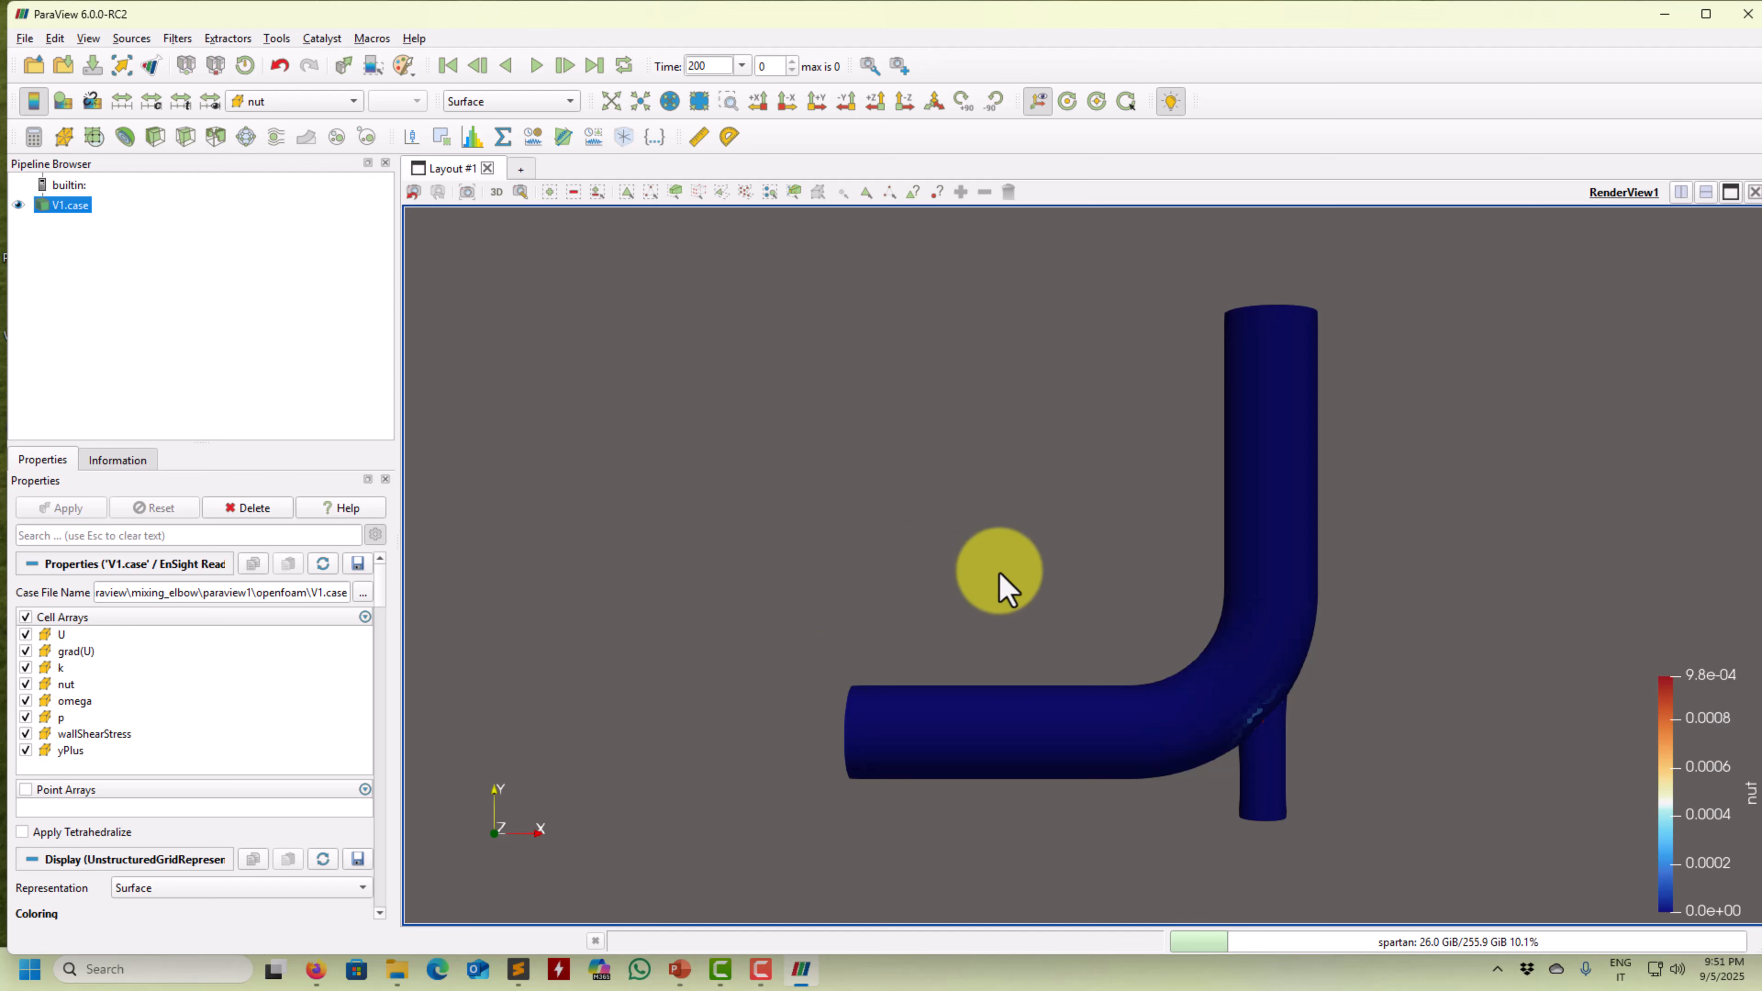
Extract the internalMesh block from V1.case with the Extract Block filter
middle_click_drag(996, 566, 854, 579)
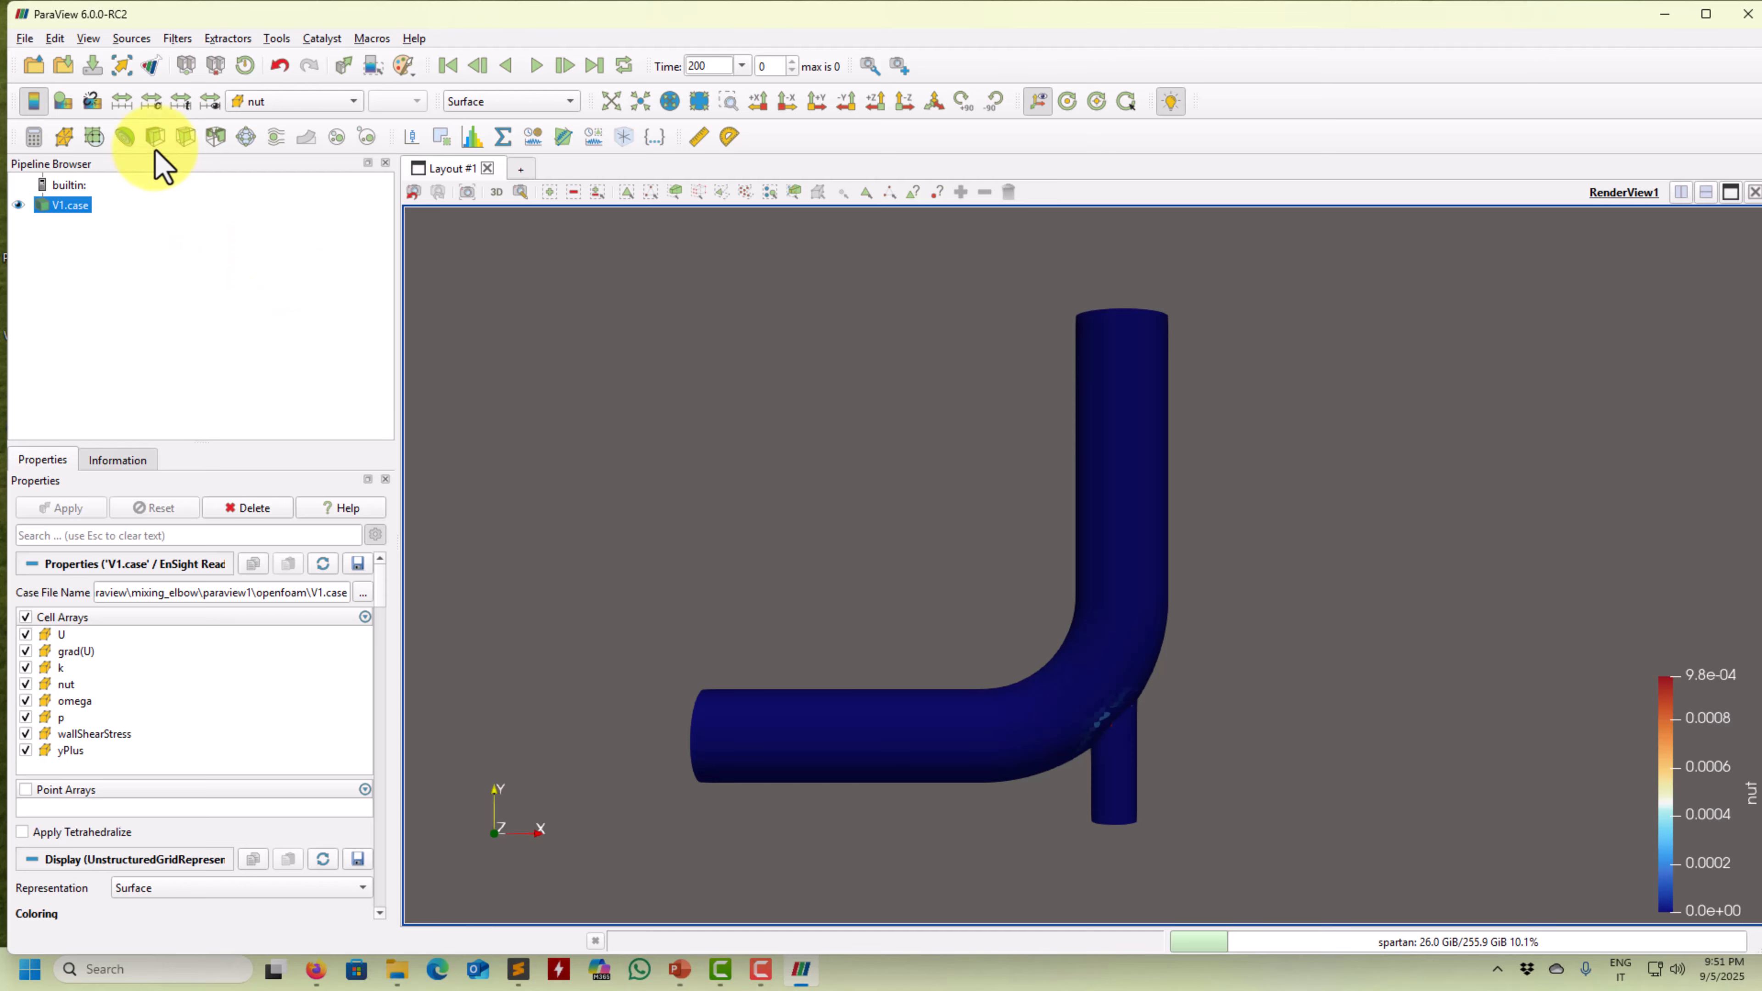
left_click(176, 39)
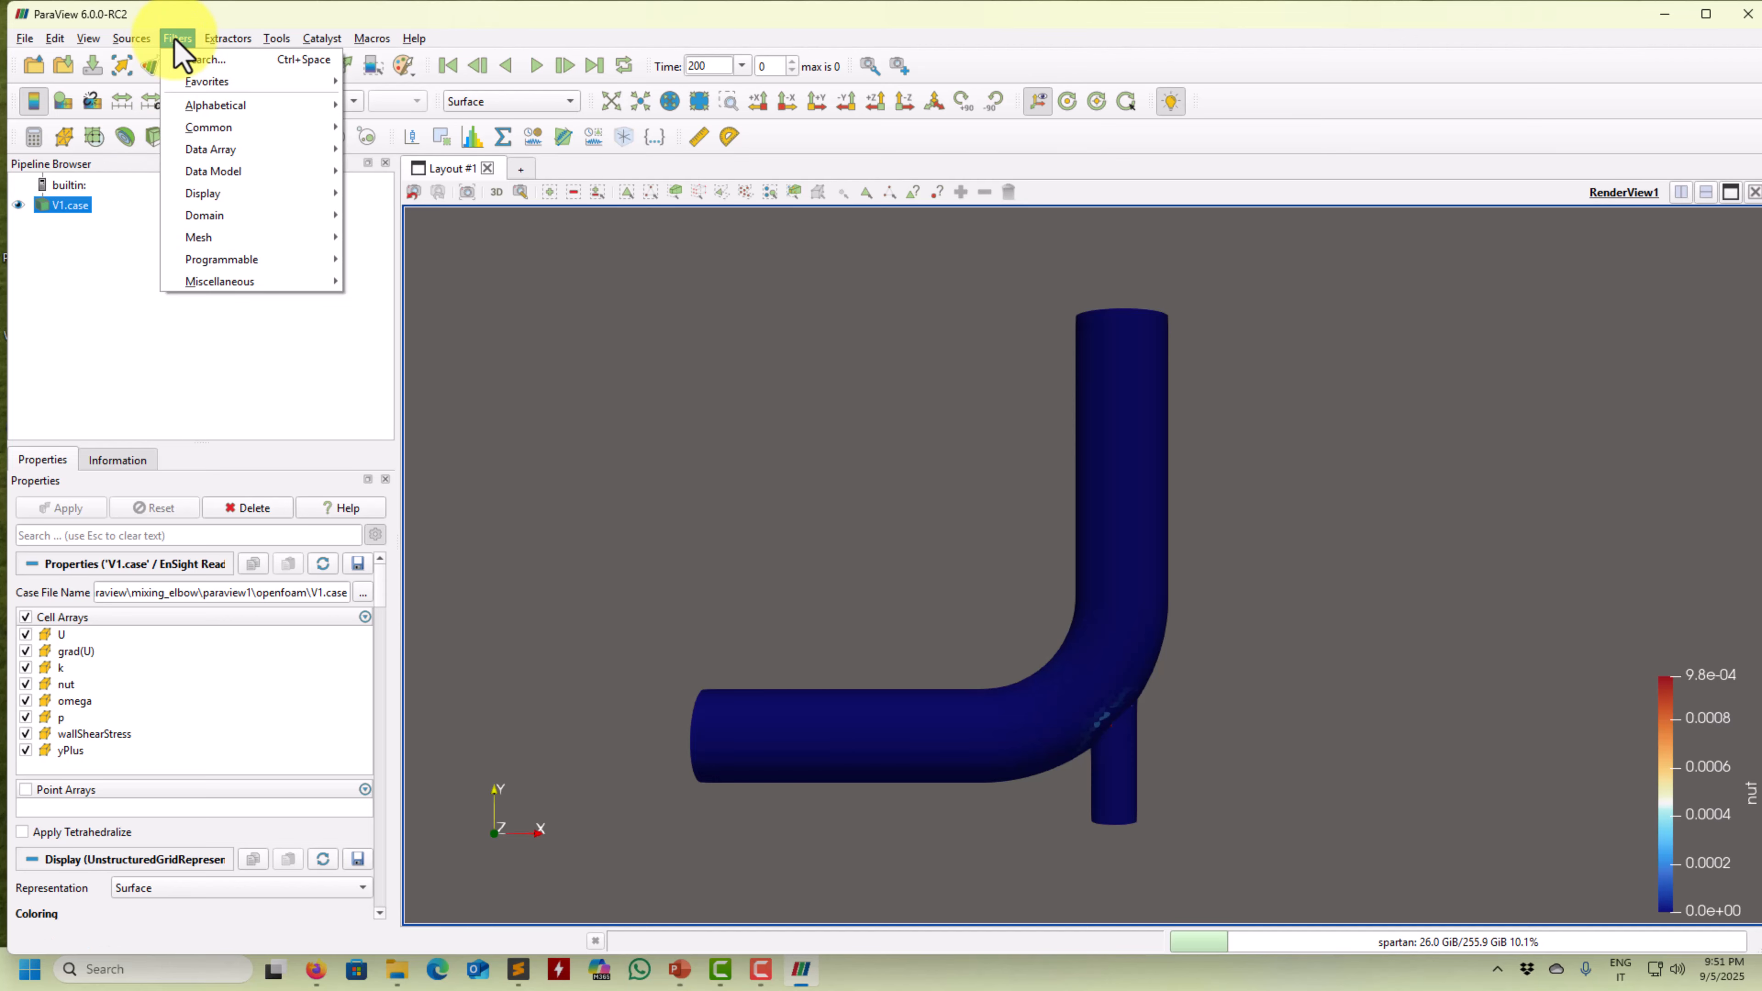
mouse_move(182, 105)
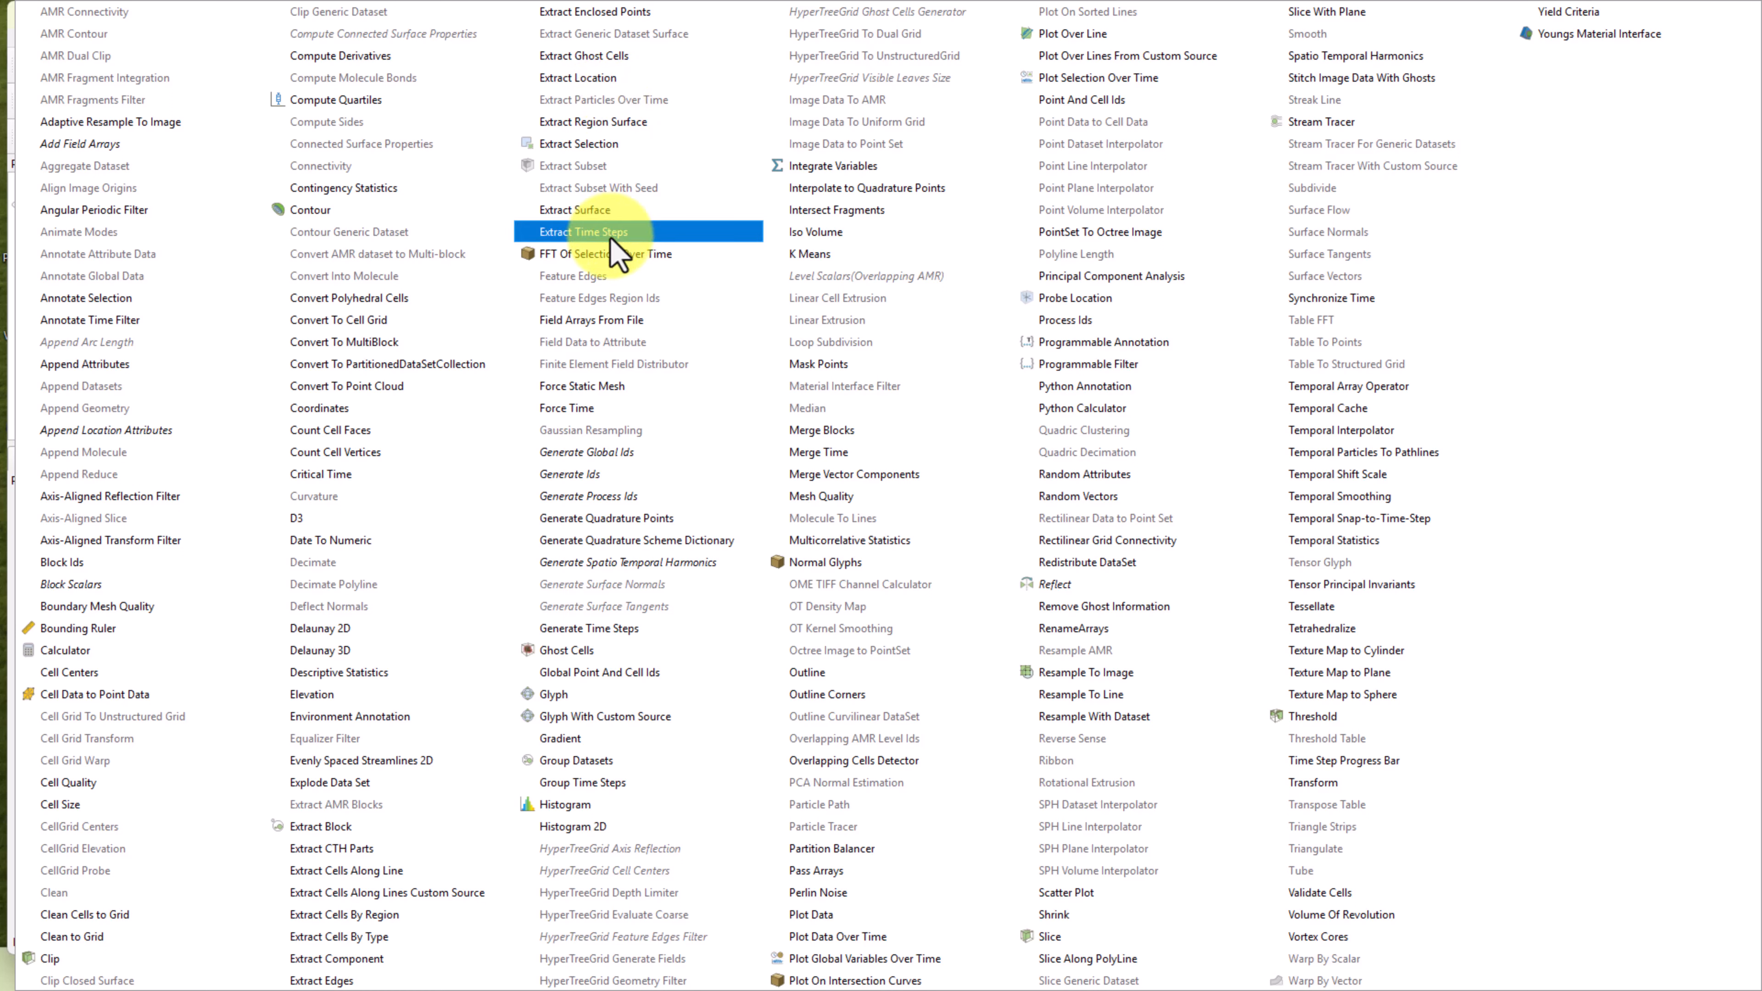
left_click(375, 827)
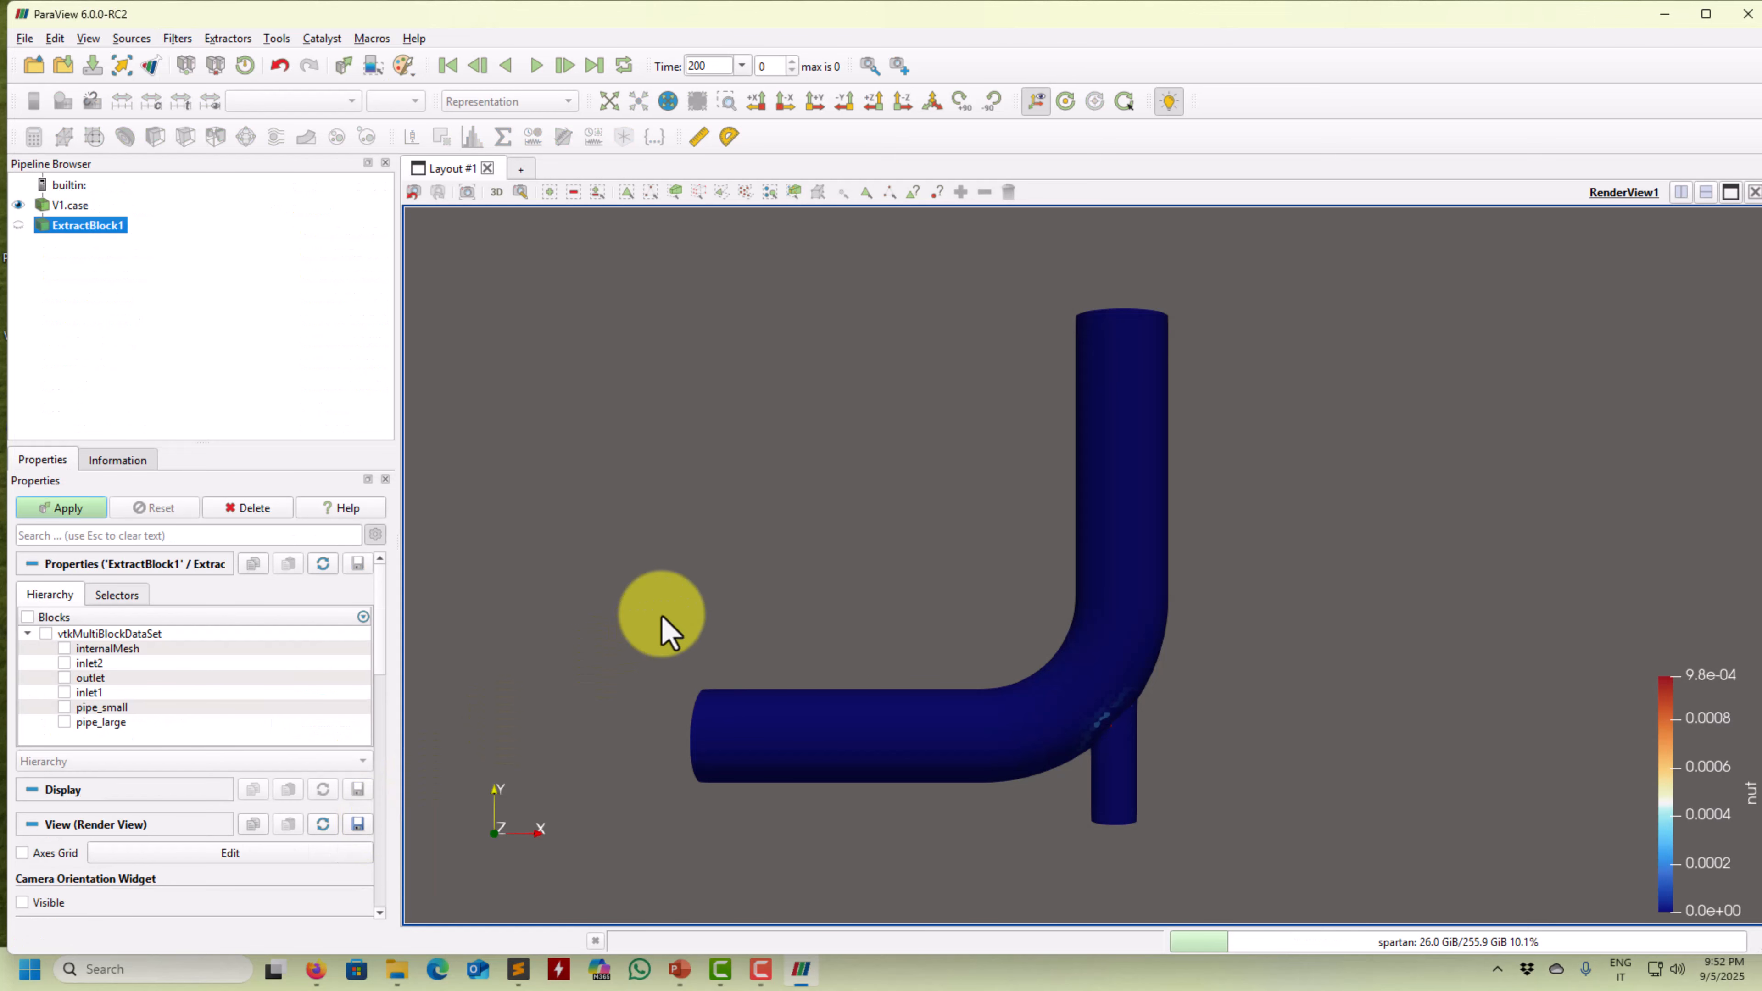
left_click(64, 648)
left_click(89, 510)
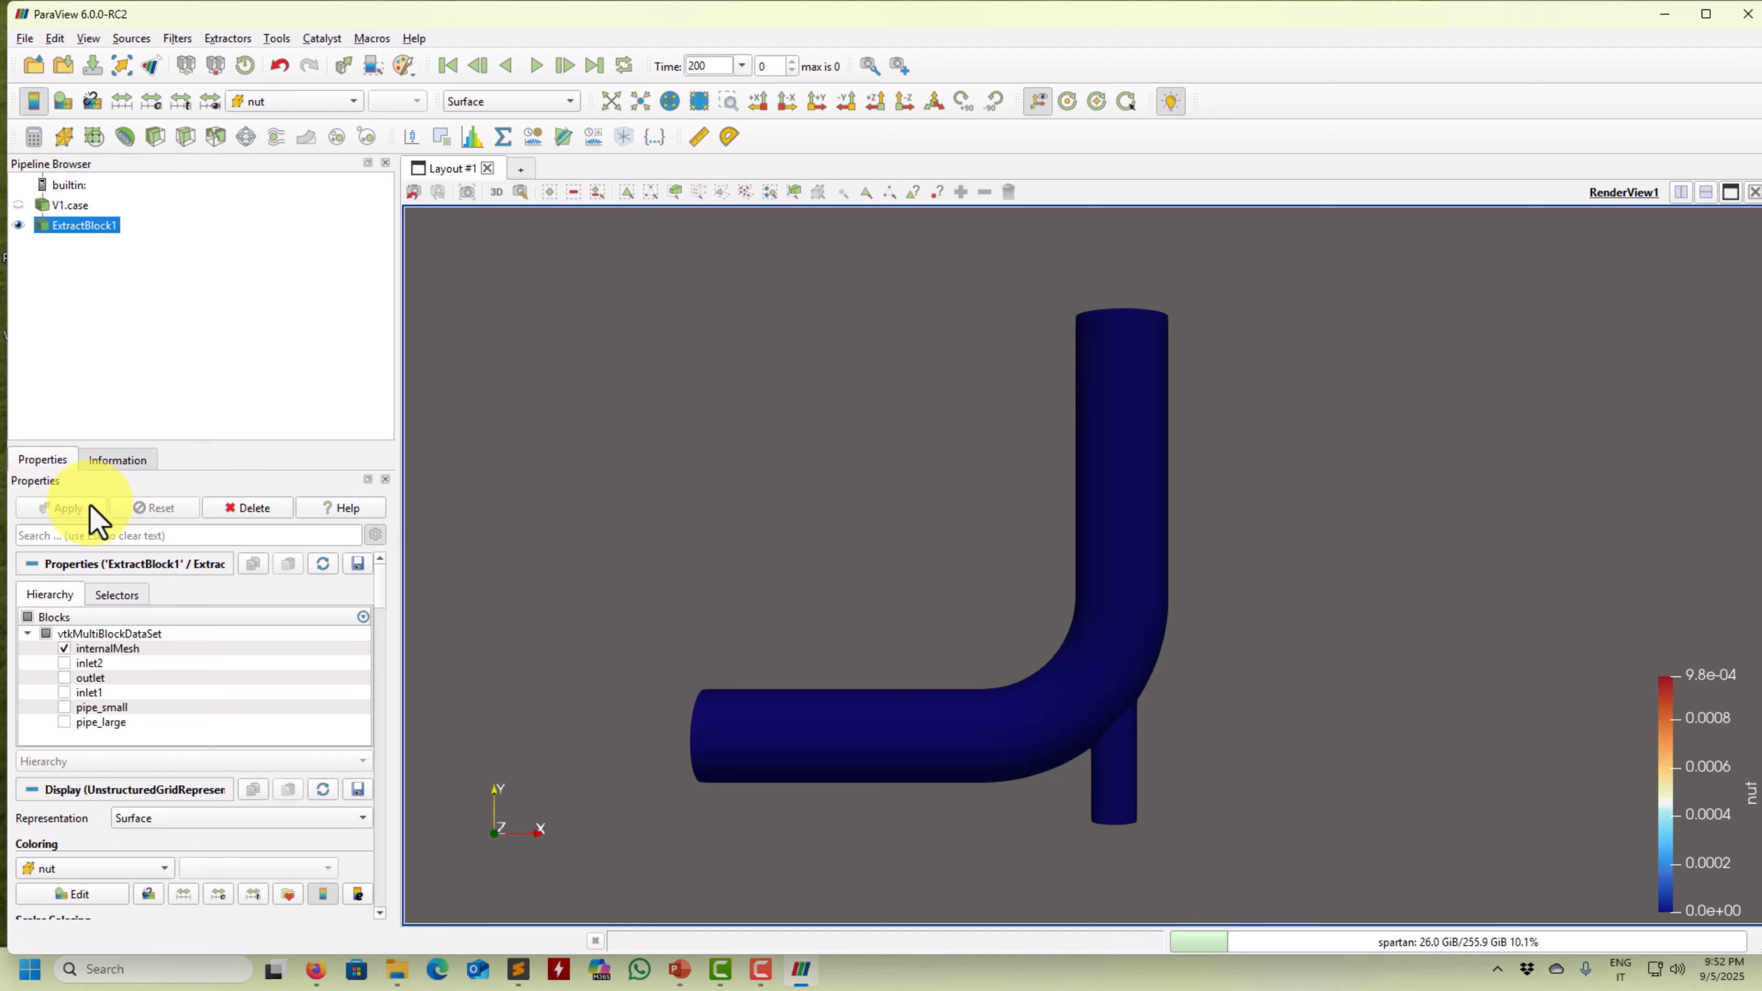
Hide the extracted internal mesh and extract the pipe_small and pipe_large blocks from V1.case
left_click_drag(897, 551, 960, 543)
left_click(17, 224)
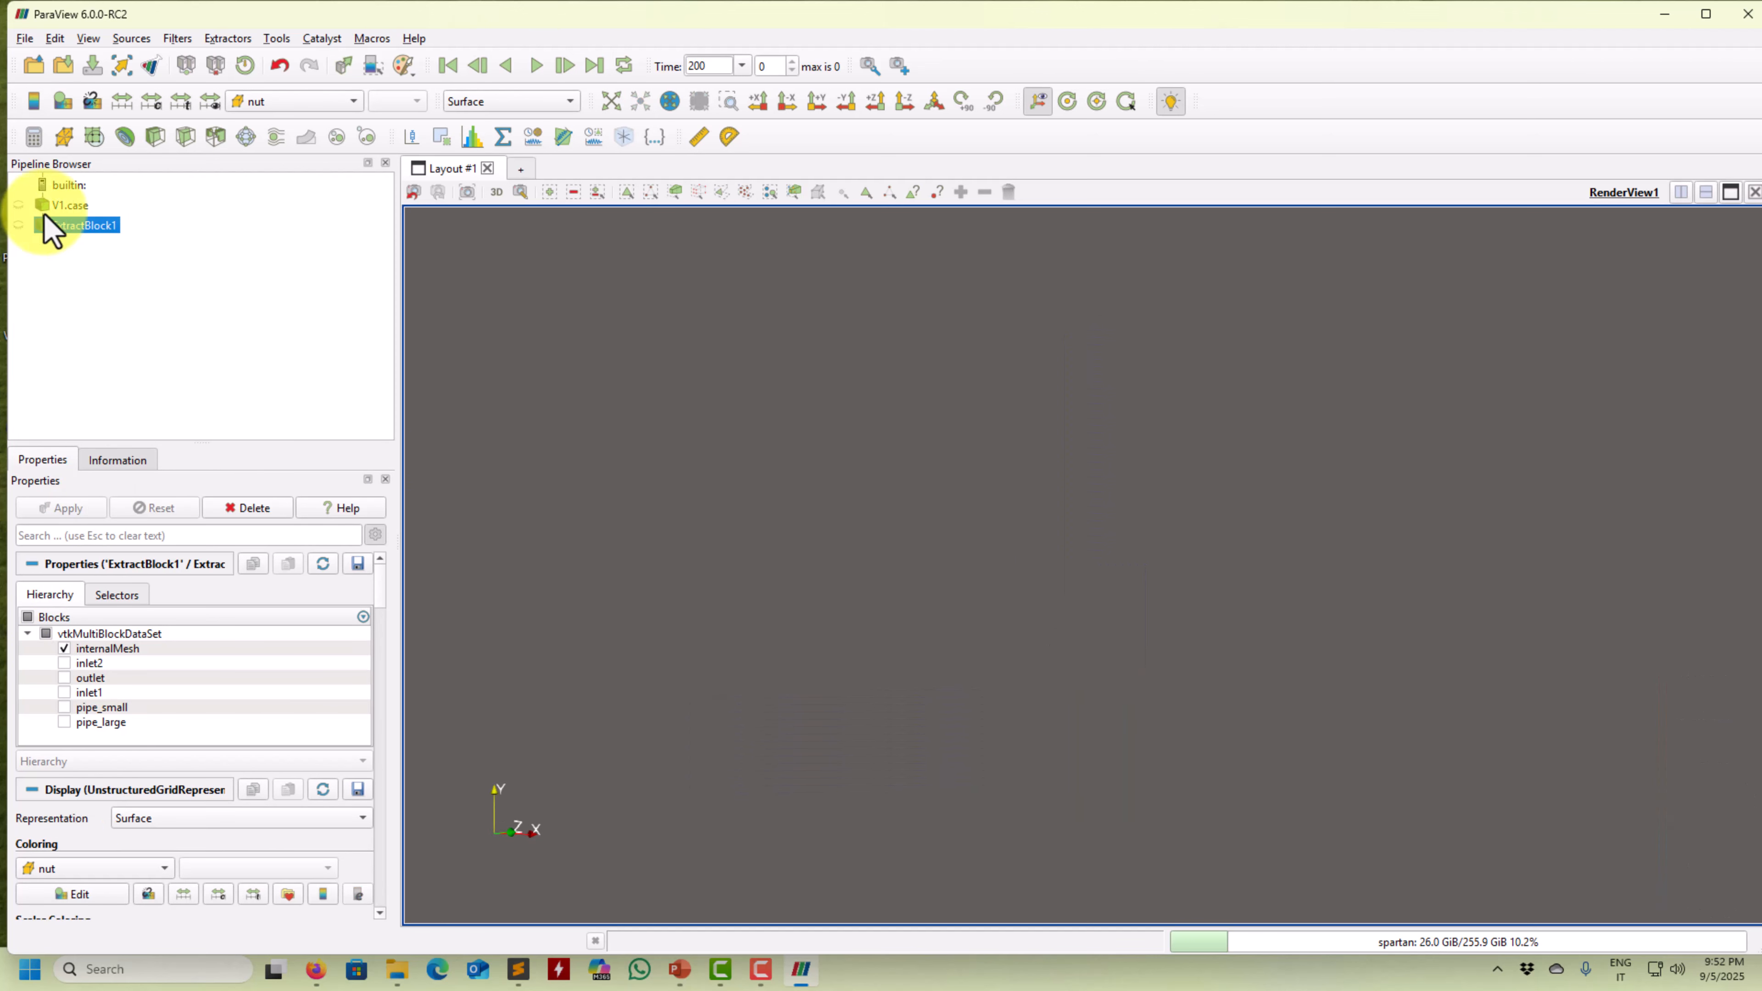
left_click(69, 206)
left_click(179, 40)
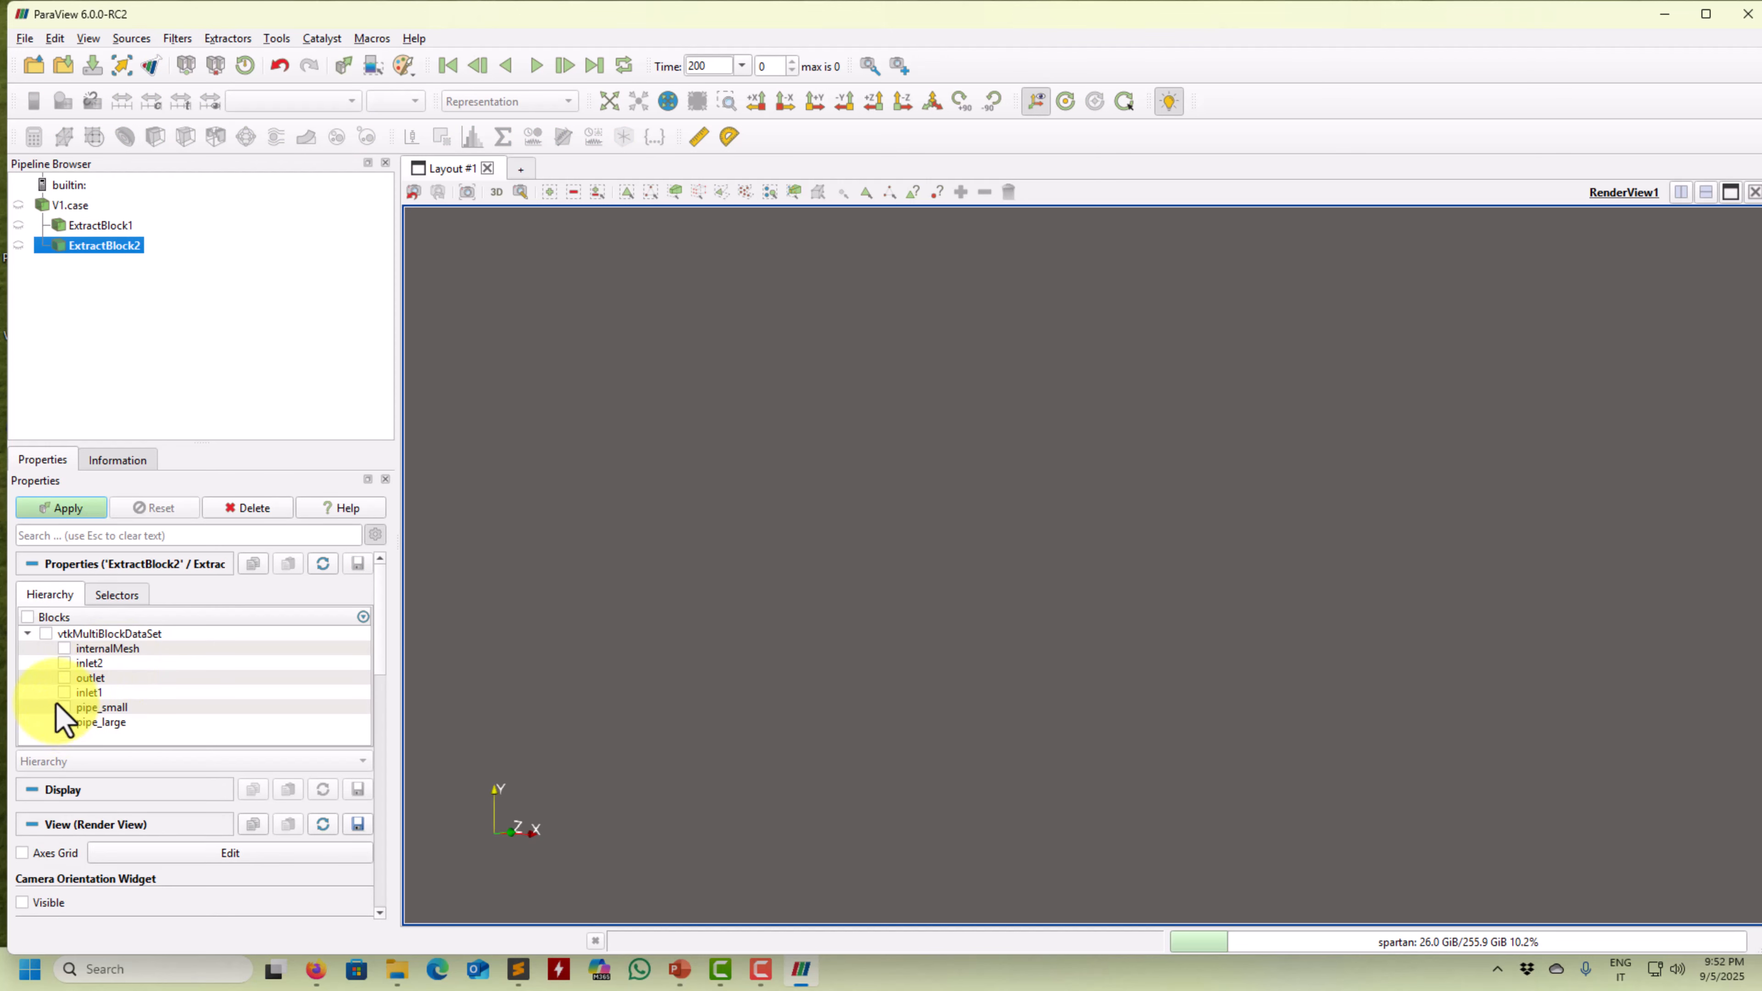
left_click(57, 707)
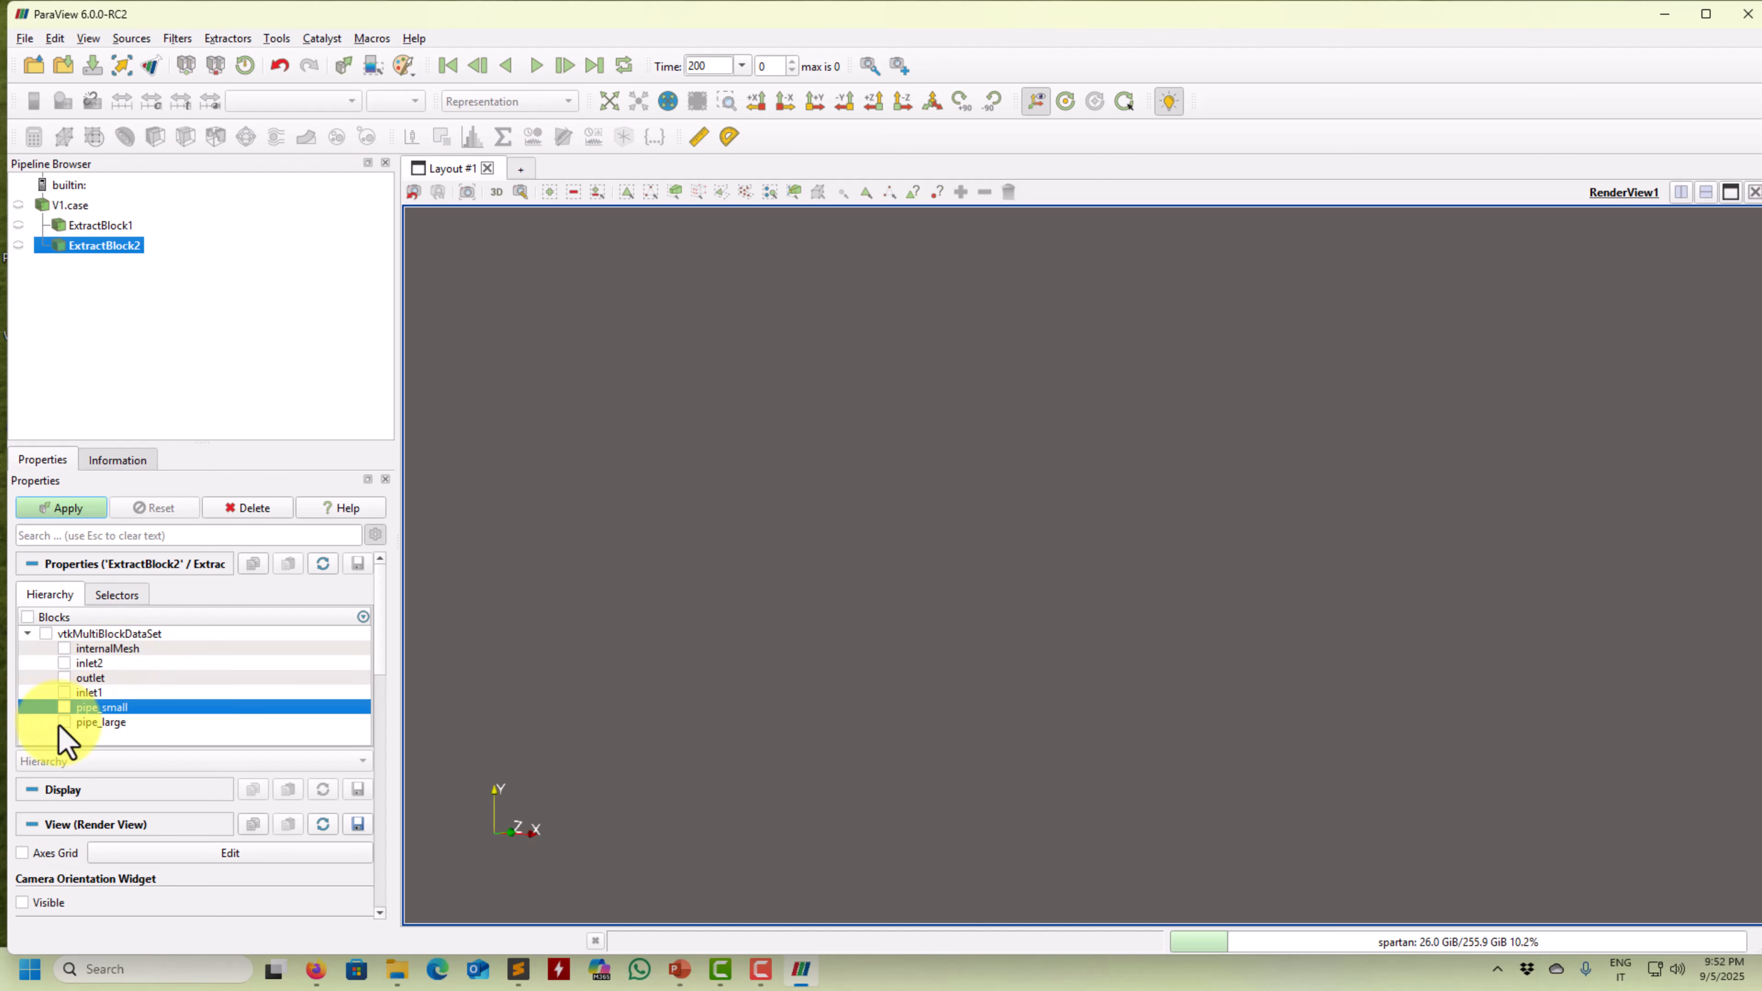
left_click(80, 506)
Color the extracted pipe walls by the magnitude of U
left_click_drag(693, 604, 374, 445)
left_click(332, 104)
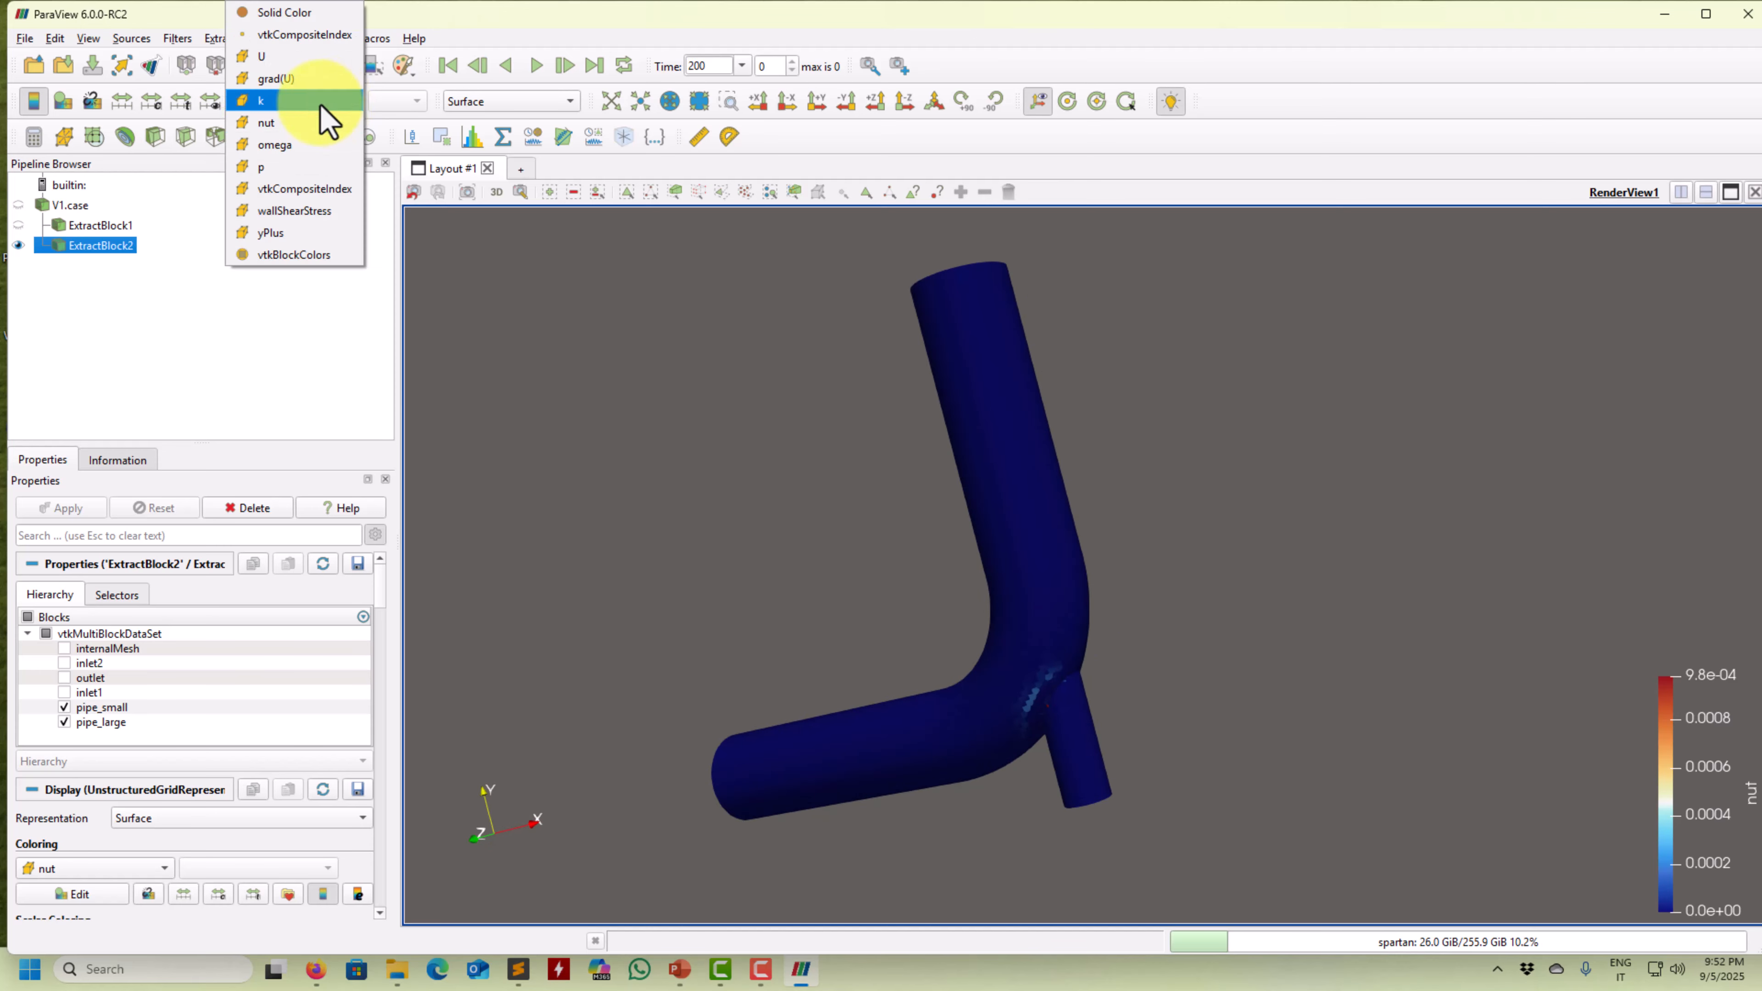
left_click(284, 57)
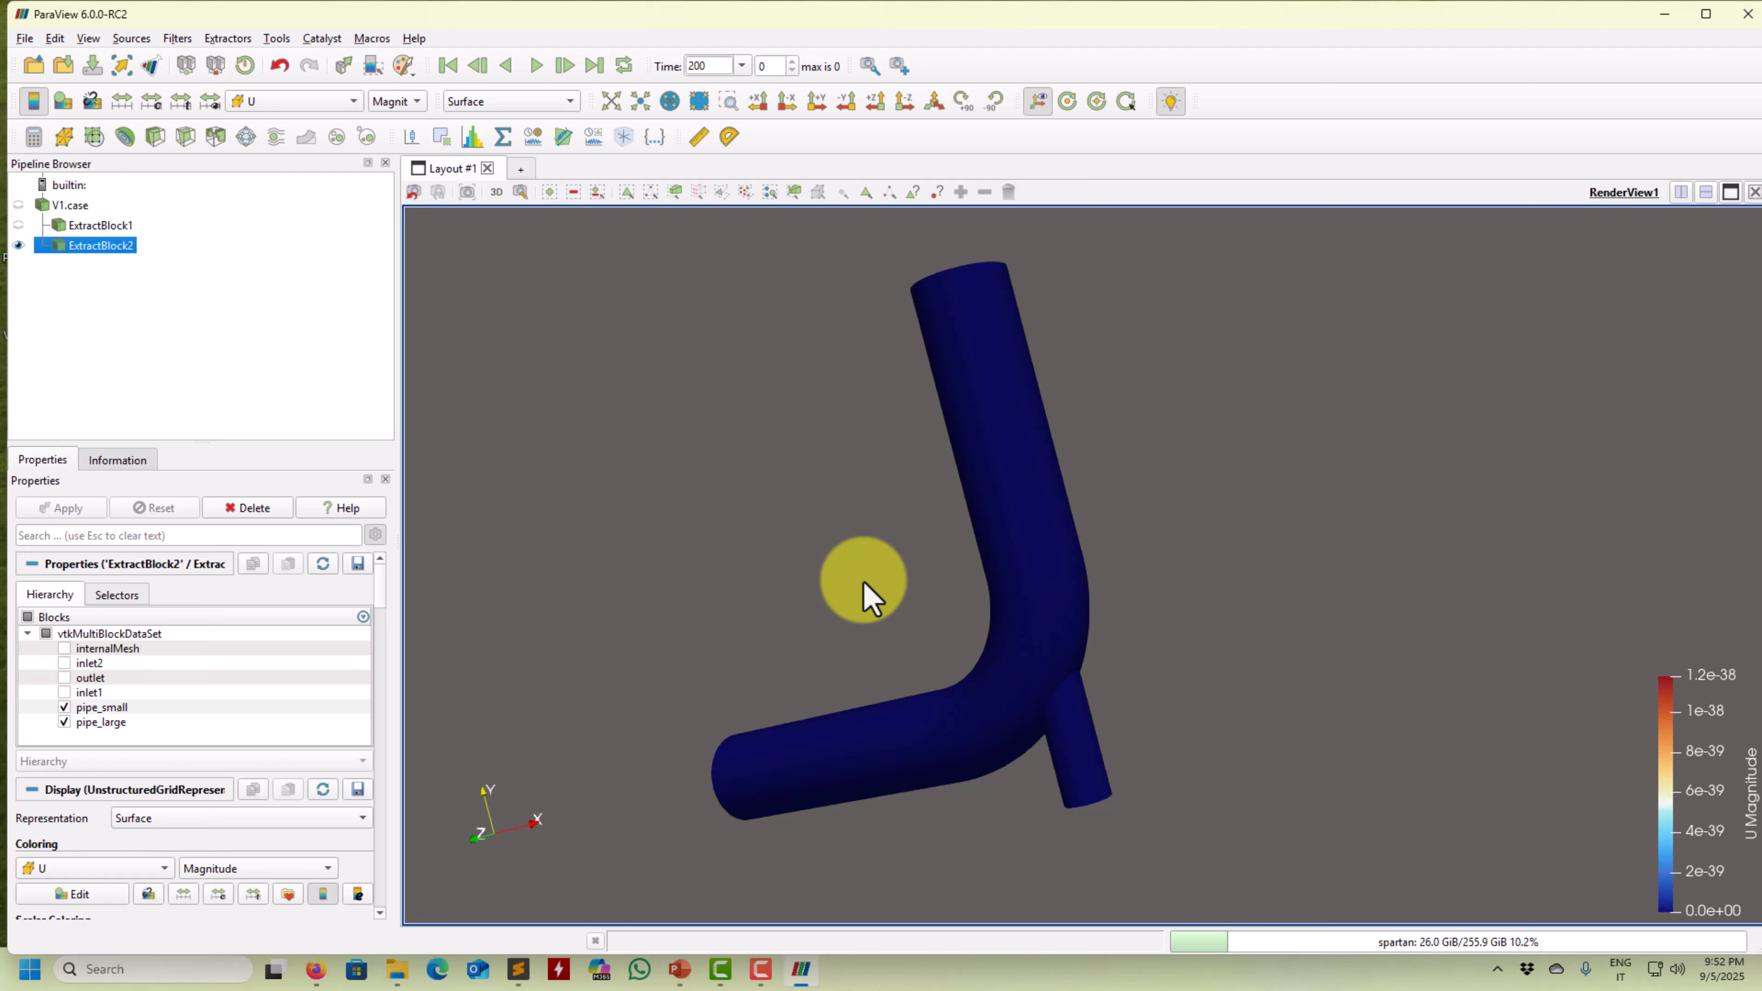
left_click_drag(803, 582, 946, 597)
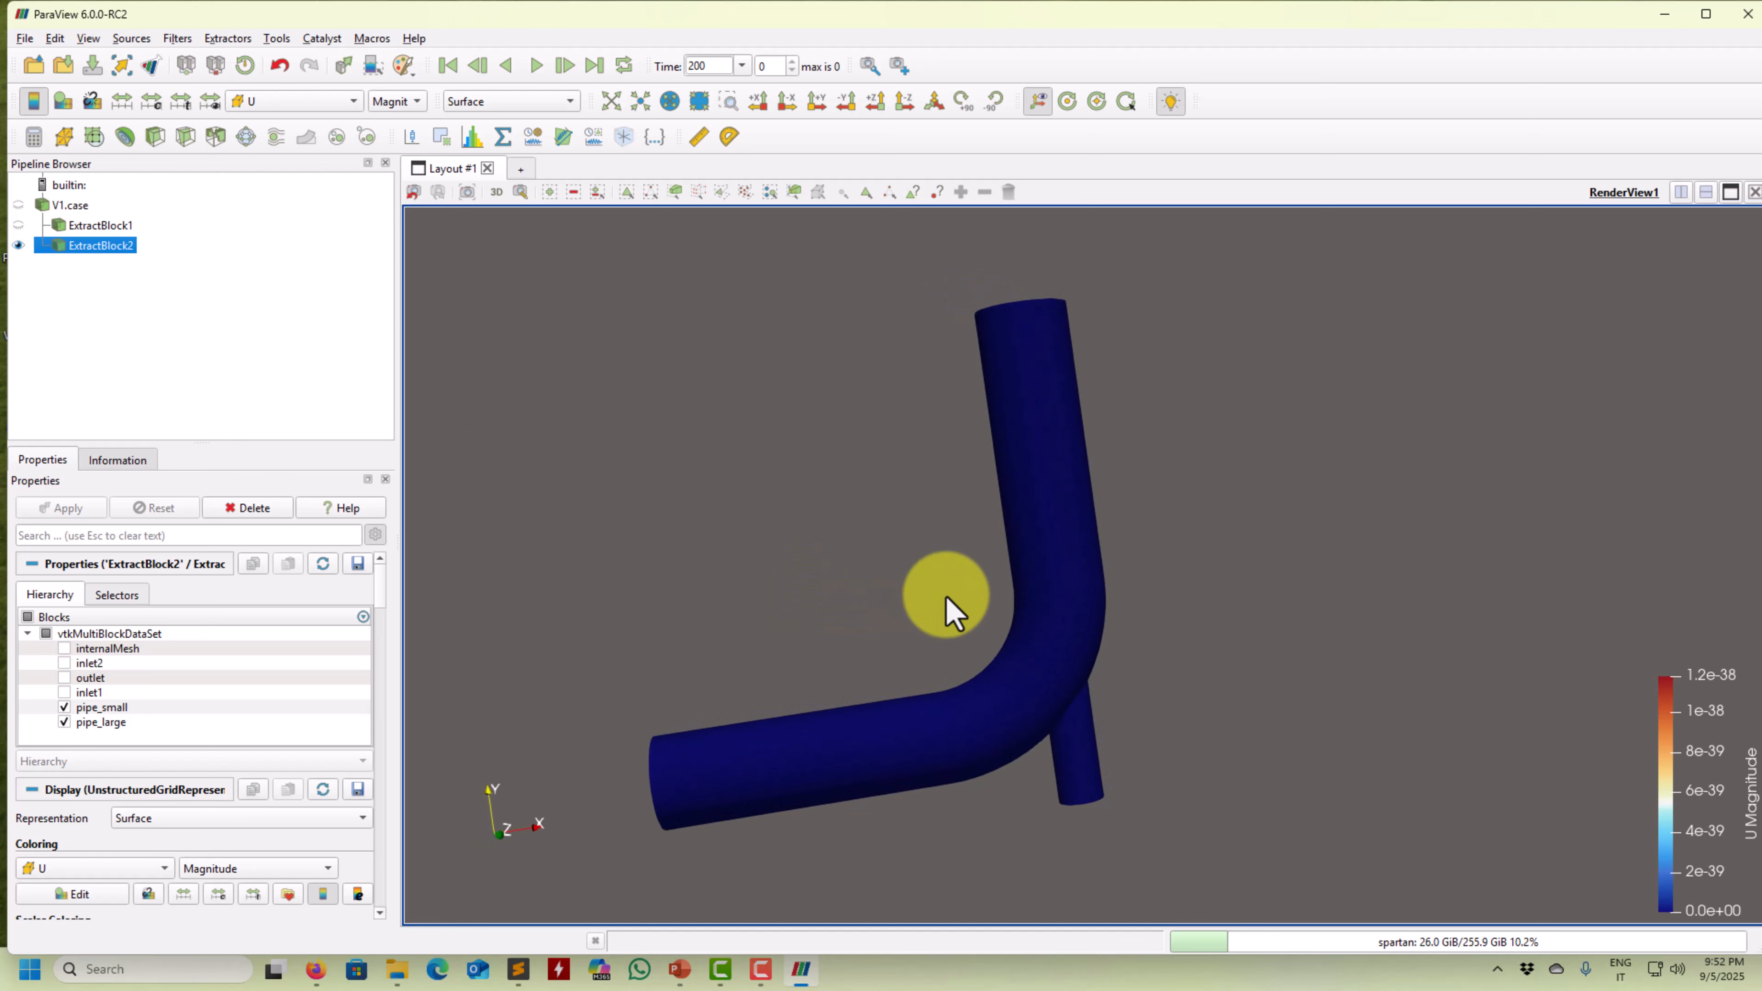
Hide the extracted pipe walls and show the extracted internal mesh instead
left_click(18, 245)
left_click(56, 225)
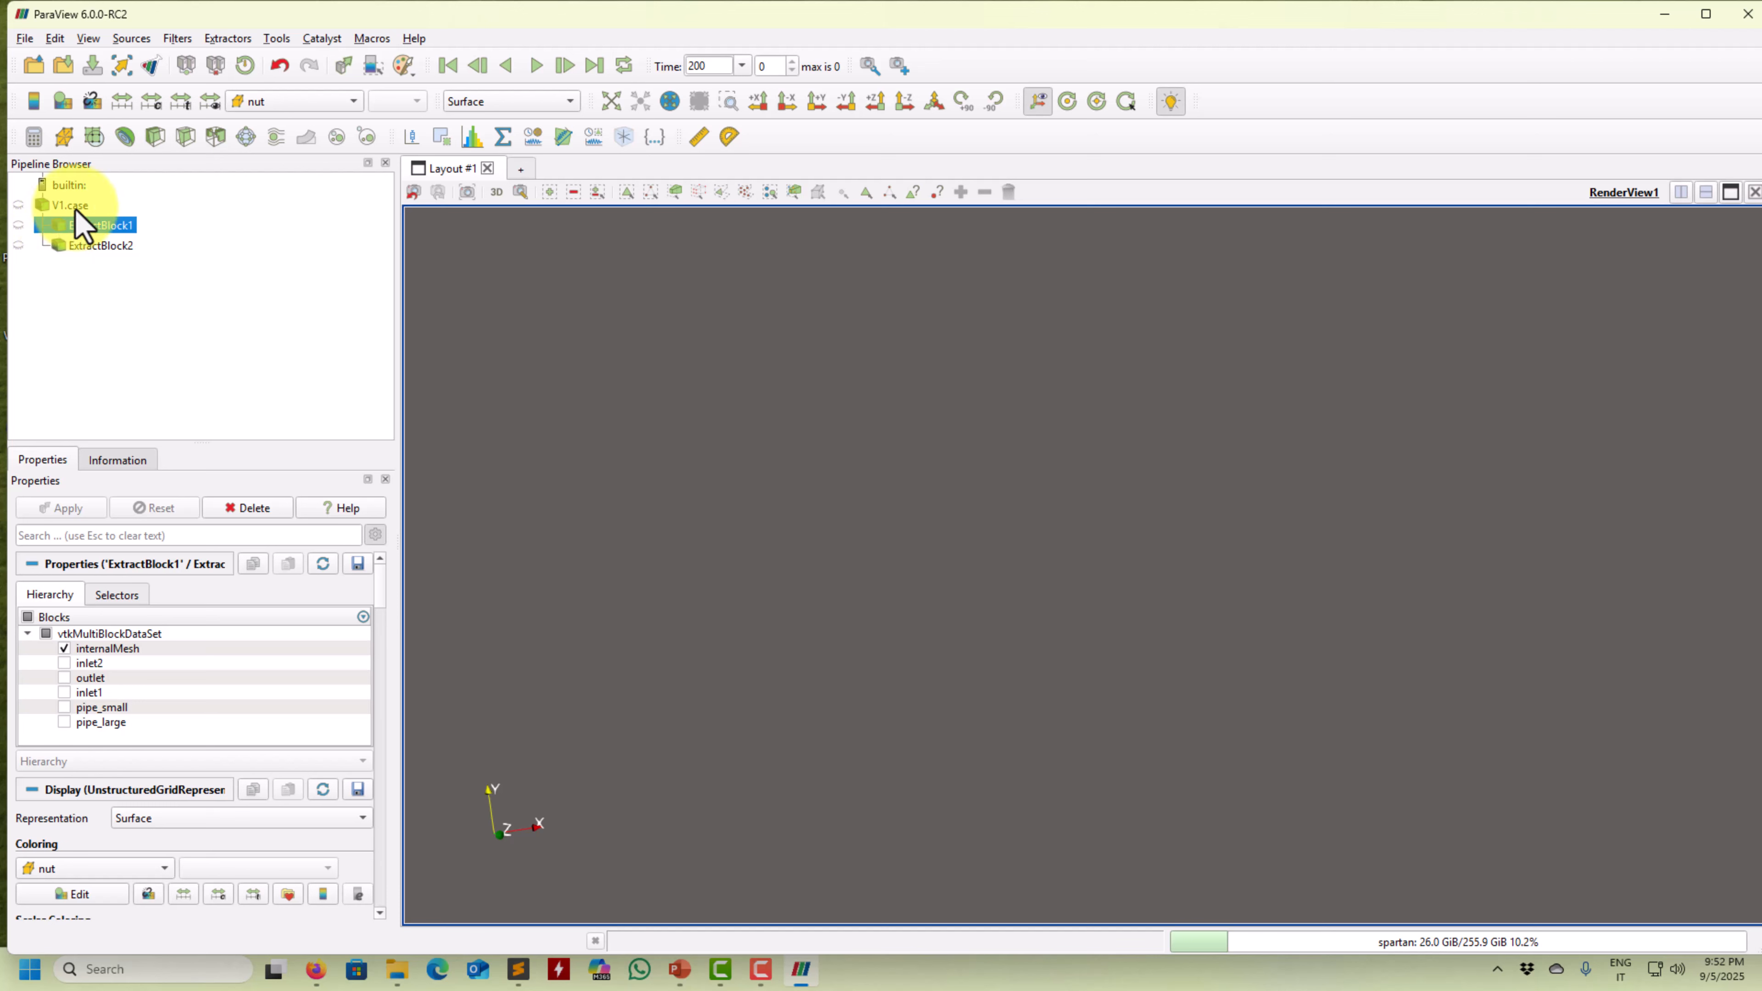
left_click(17, 225)
left_click_drag(892, 642, 1074, 358)
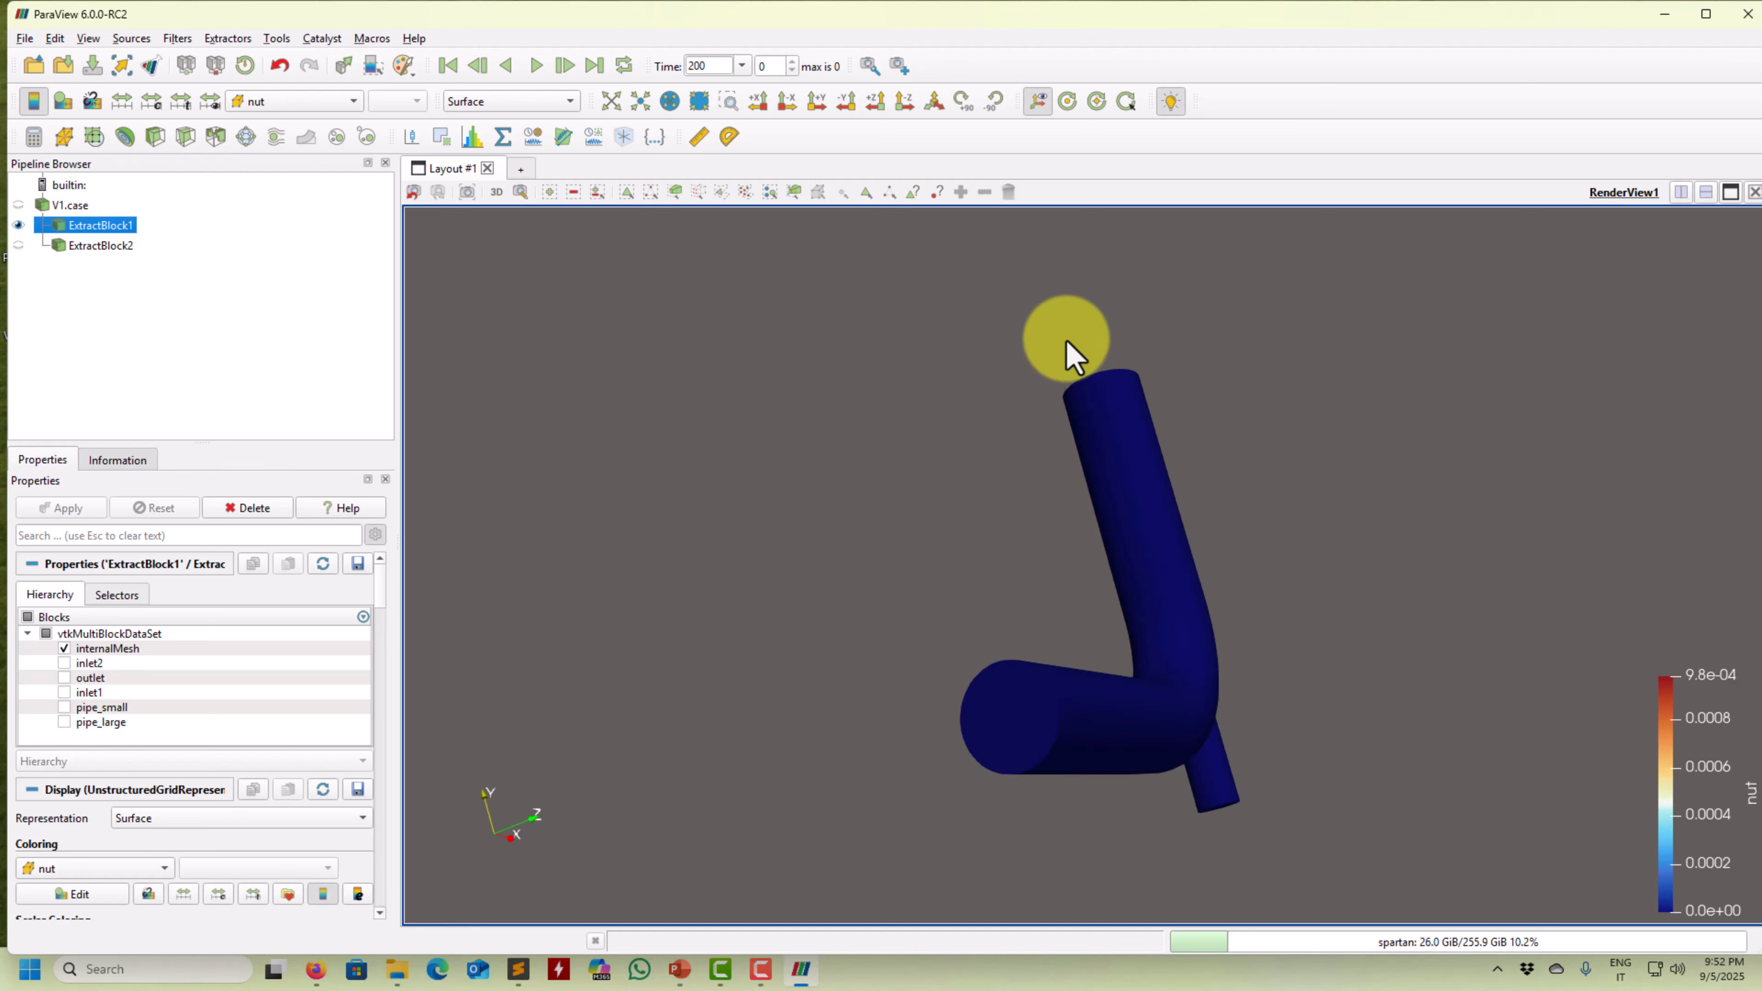
left_click_drag(1144, 708, 962, 741)
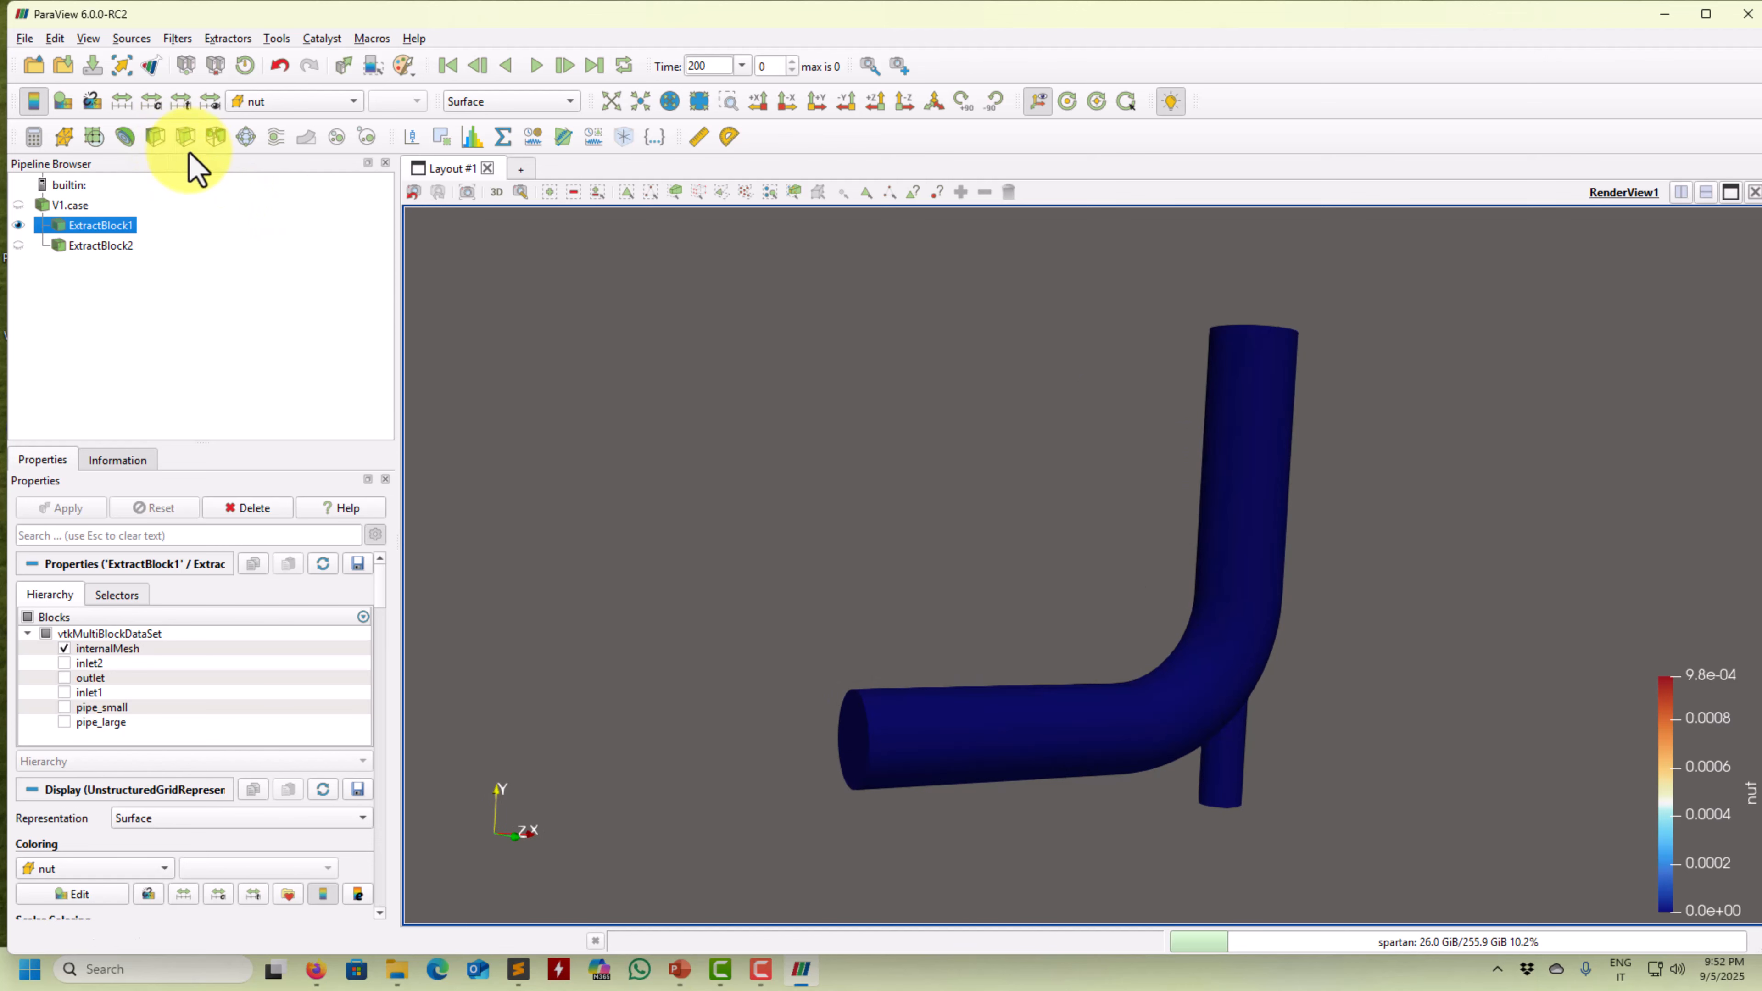
Slice the extracted internal mesh with a plane normal to Z at the default origin
left_click(186, 136)
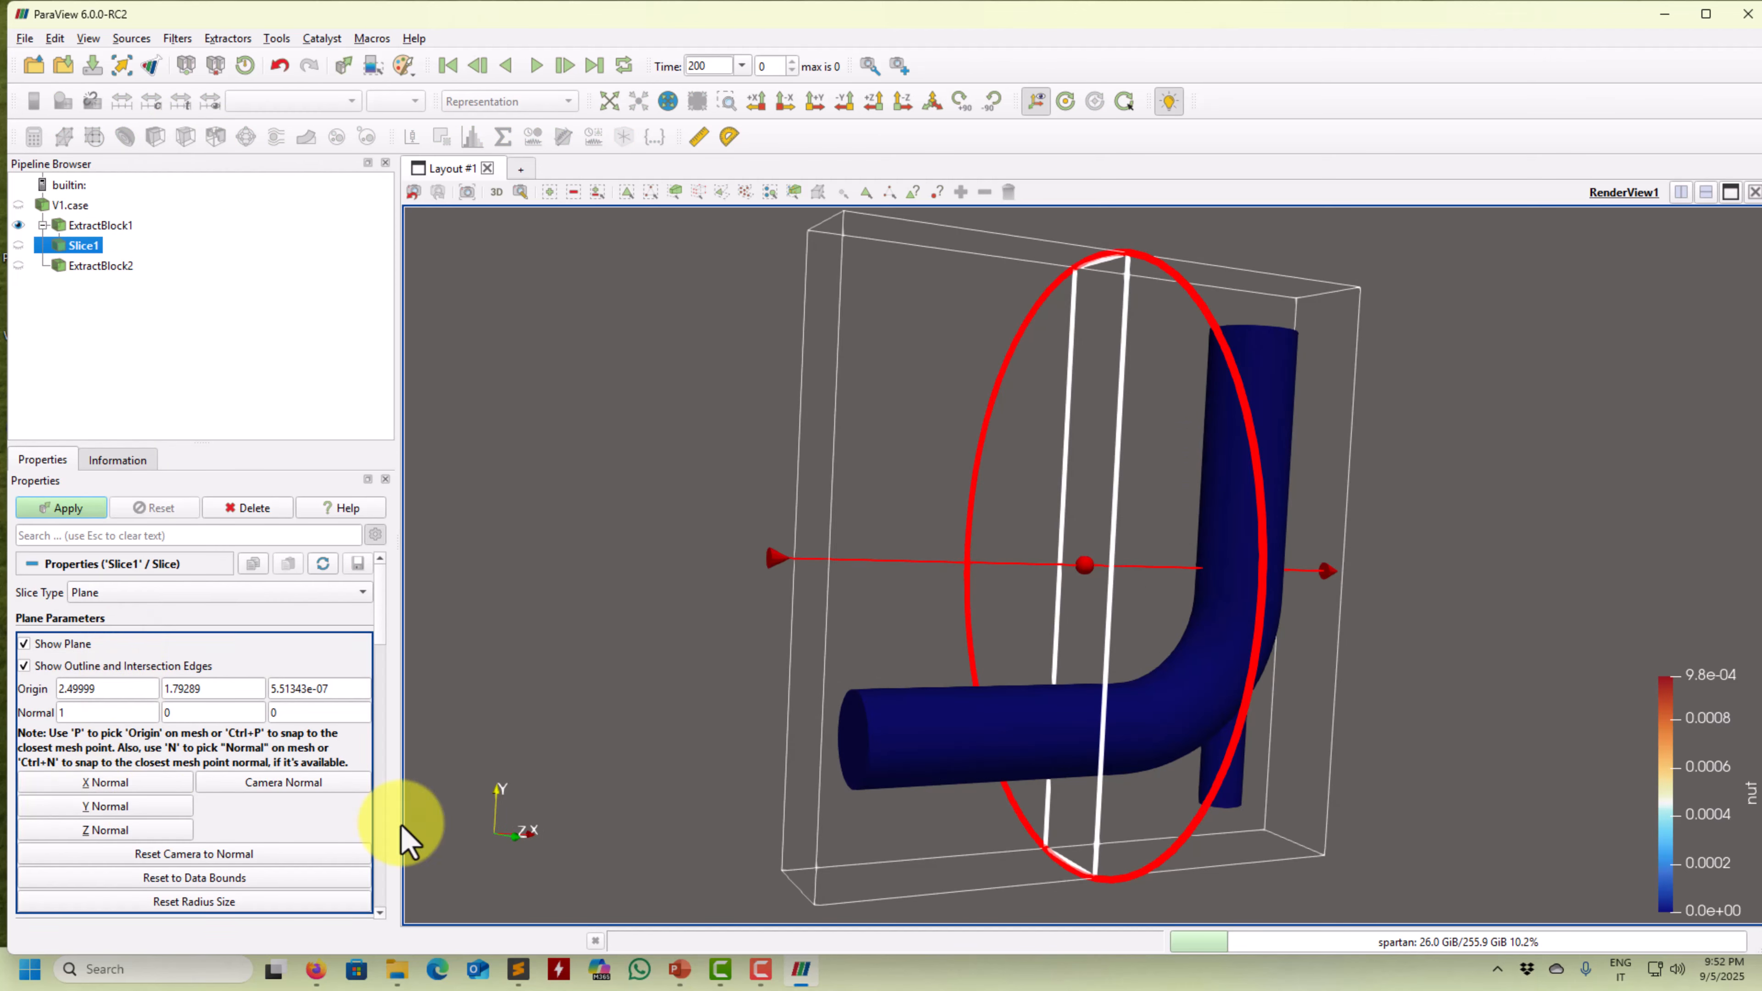
left_click(101, 829)
left_click_drag(728, 629, 177, 677)
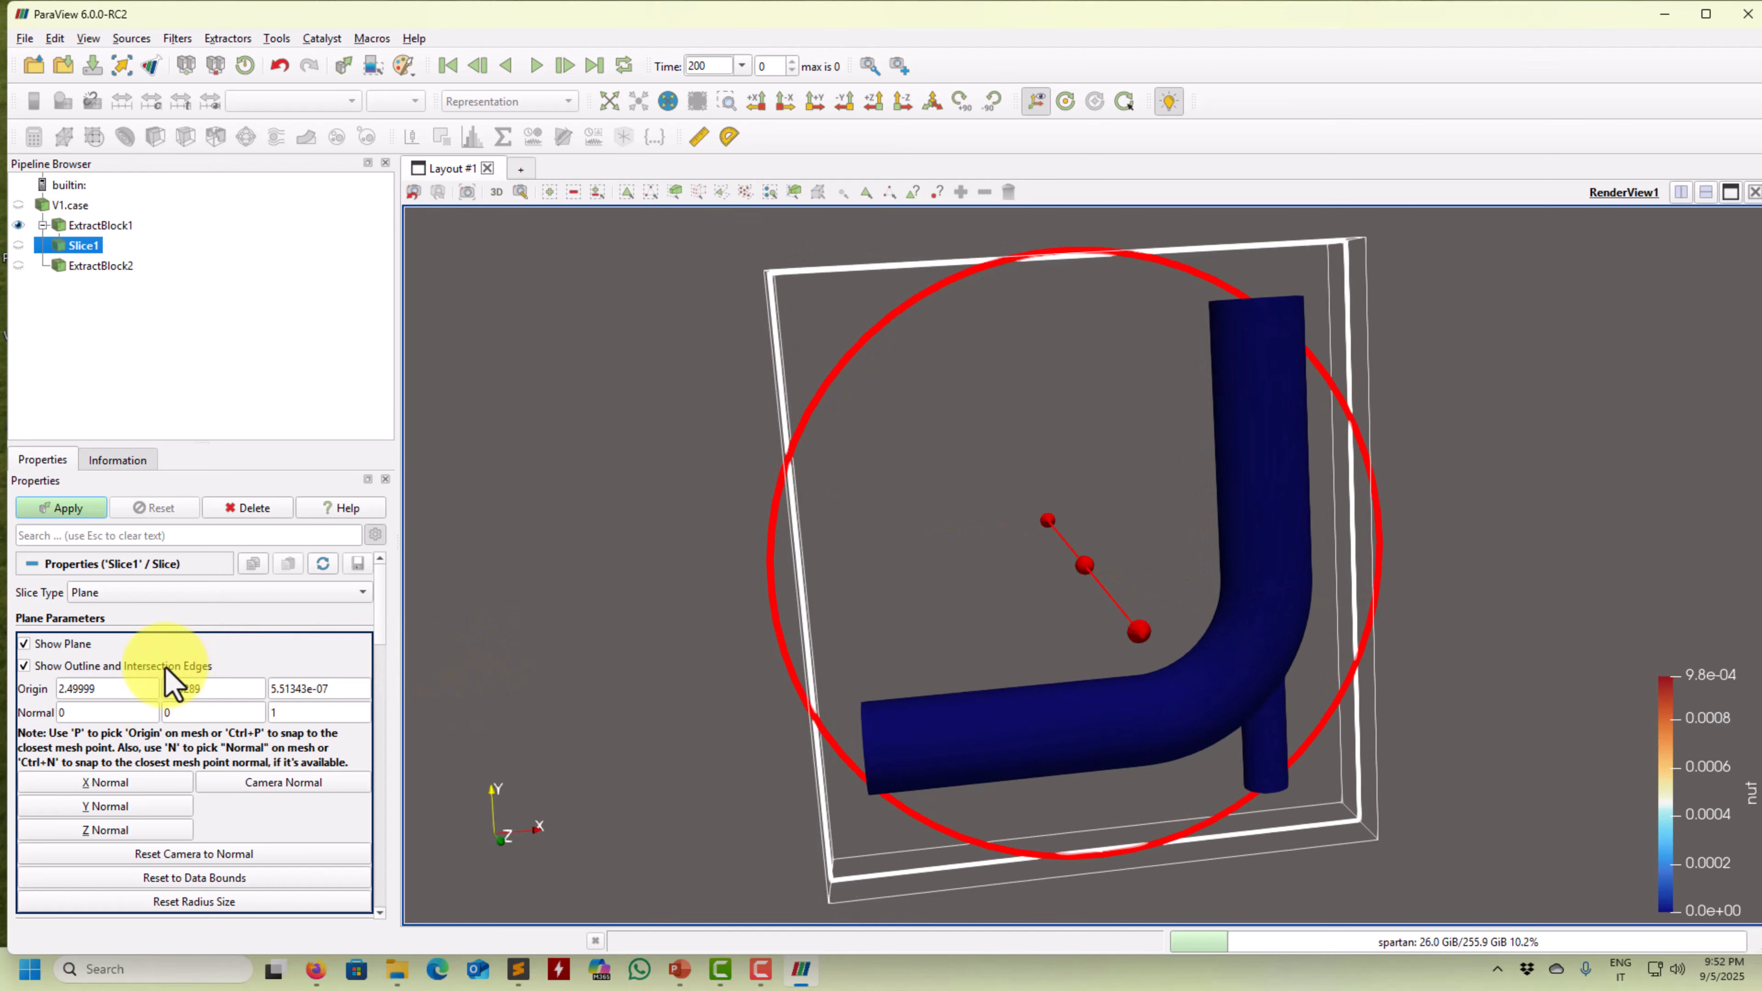
left_click(62, 510)
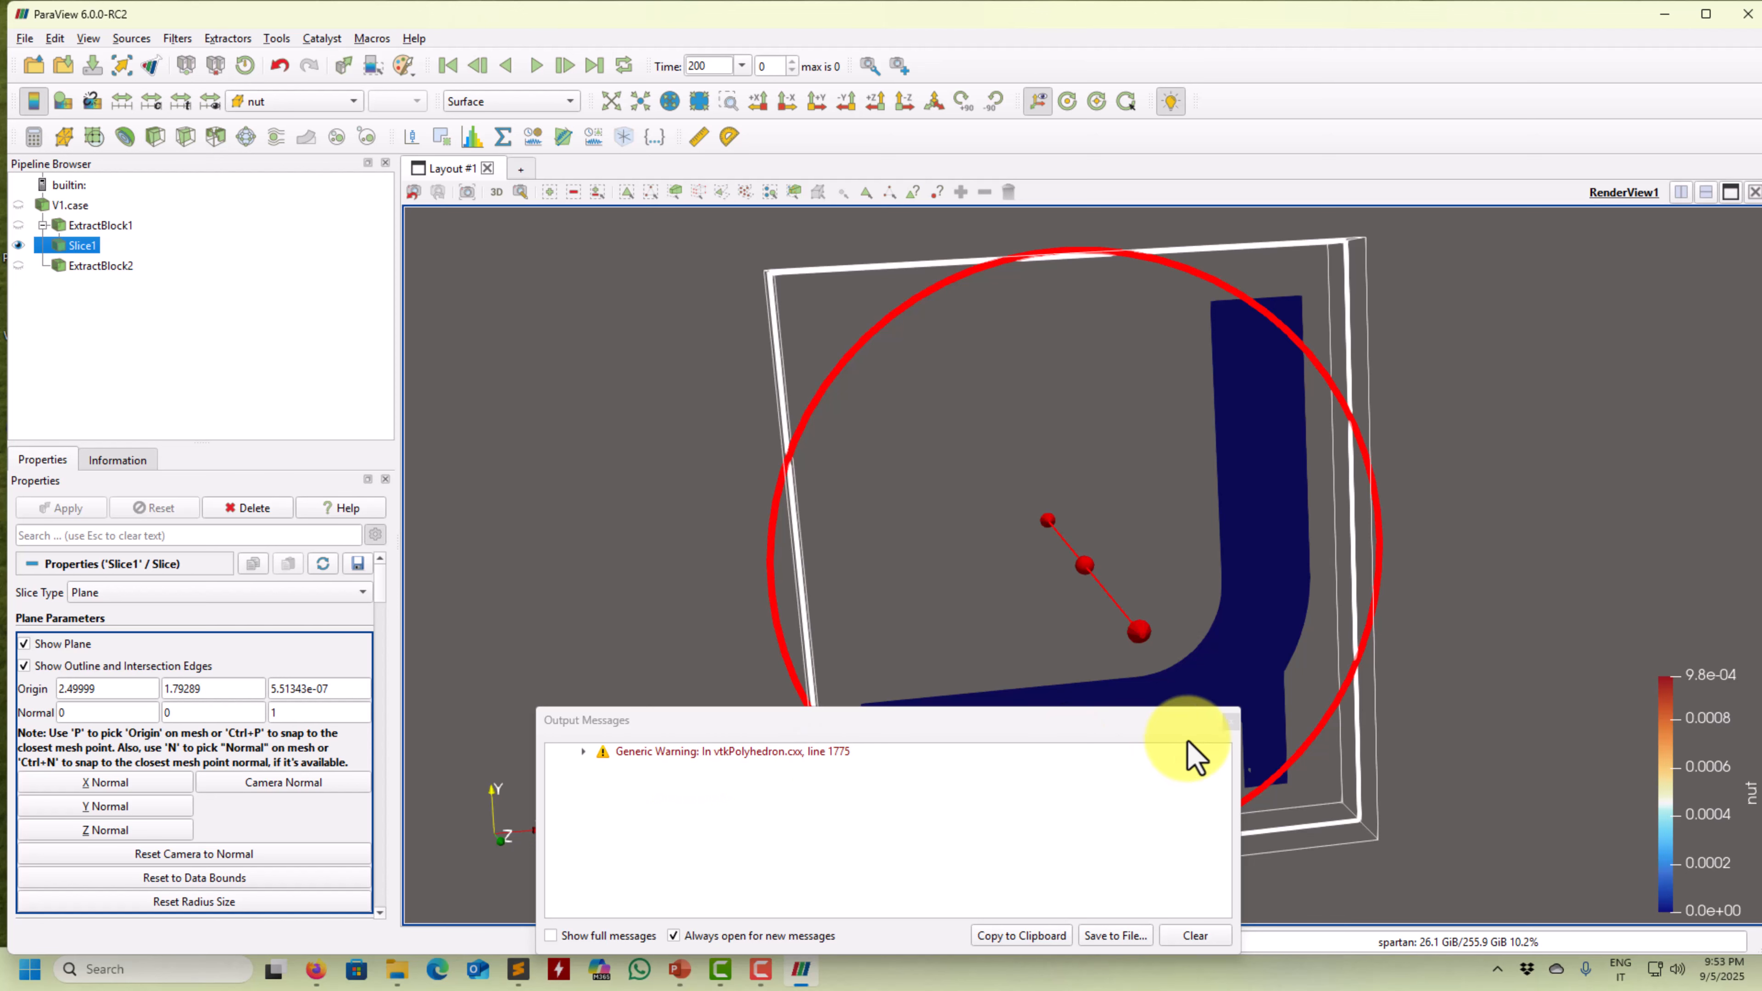
Inspect the slice around the small inlet pipe, read the full output warning, and close the message window
left_click_drag(1072, 720, 753, 551)
scroll(1411, 860, "down", 2)
scroll(1413, 863, "up", 3)
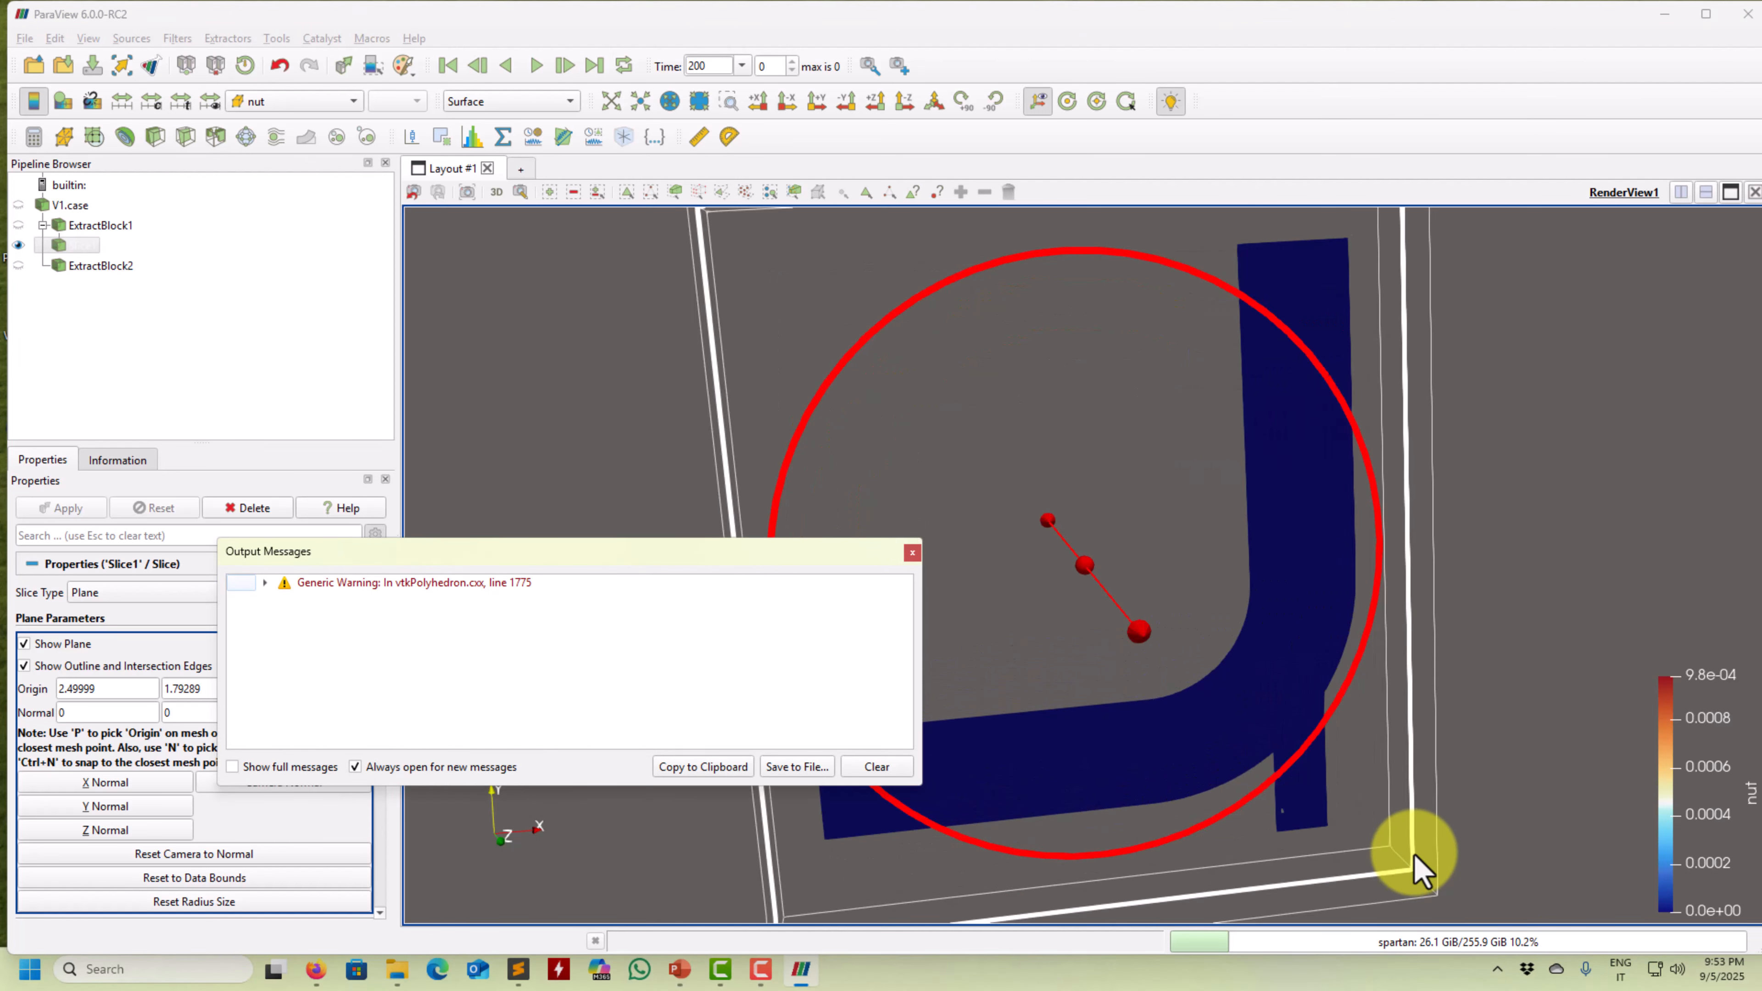
middle_click_drag(1509, 820, 1409, 602)
scroll(1354, 647, "up", 2)
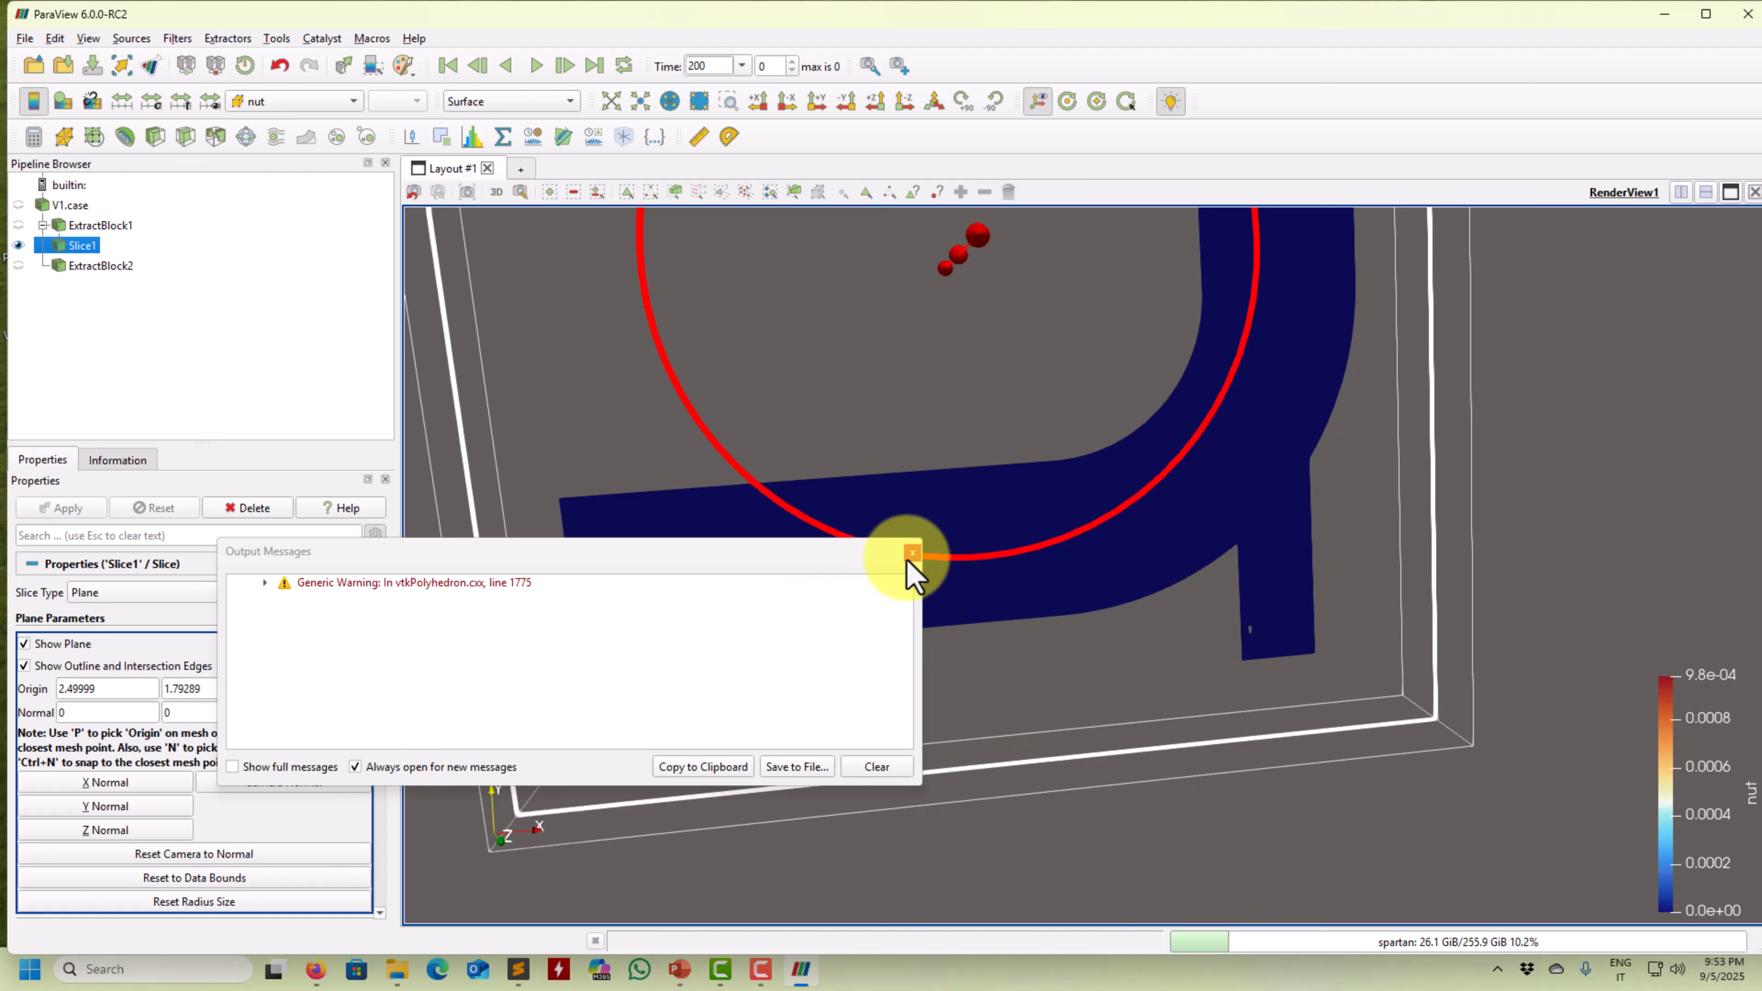
left_click(265, 584)
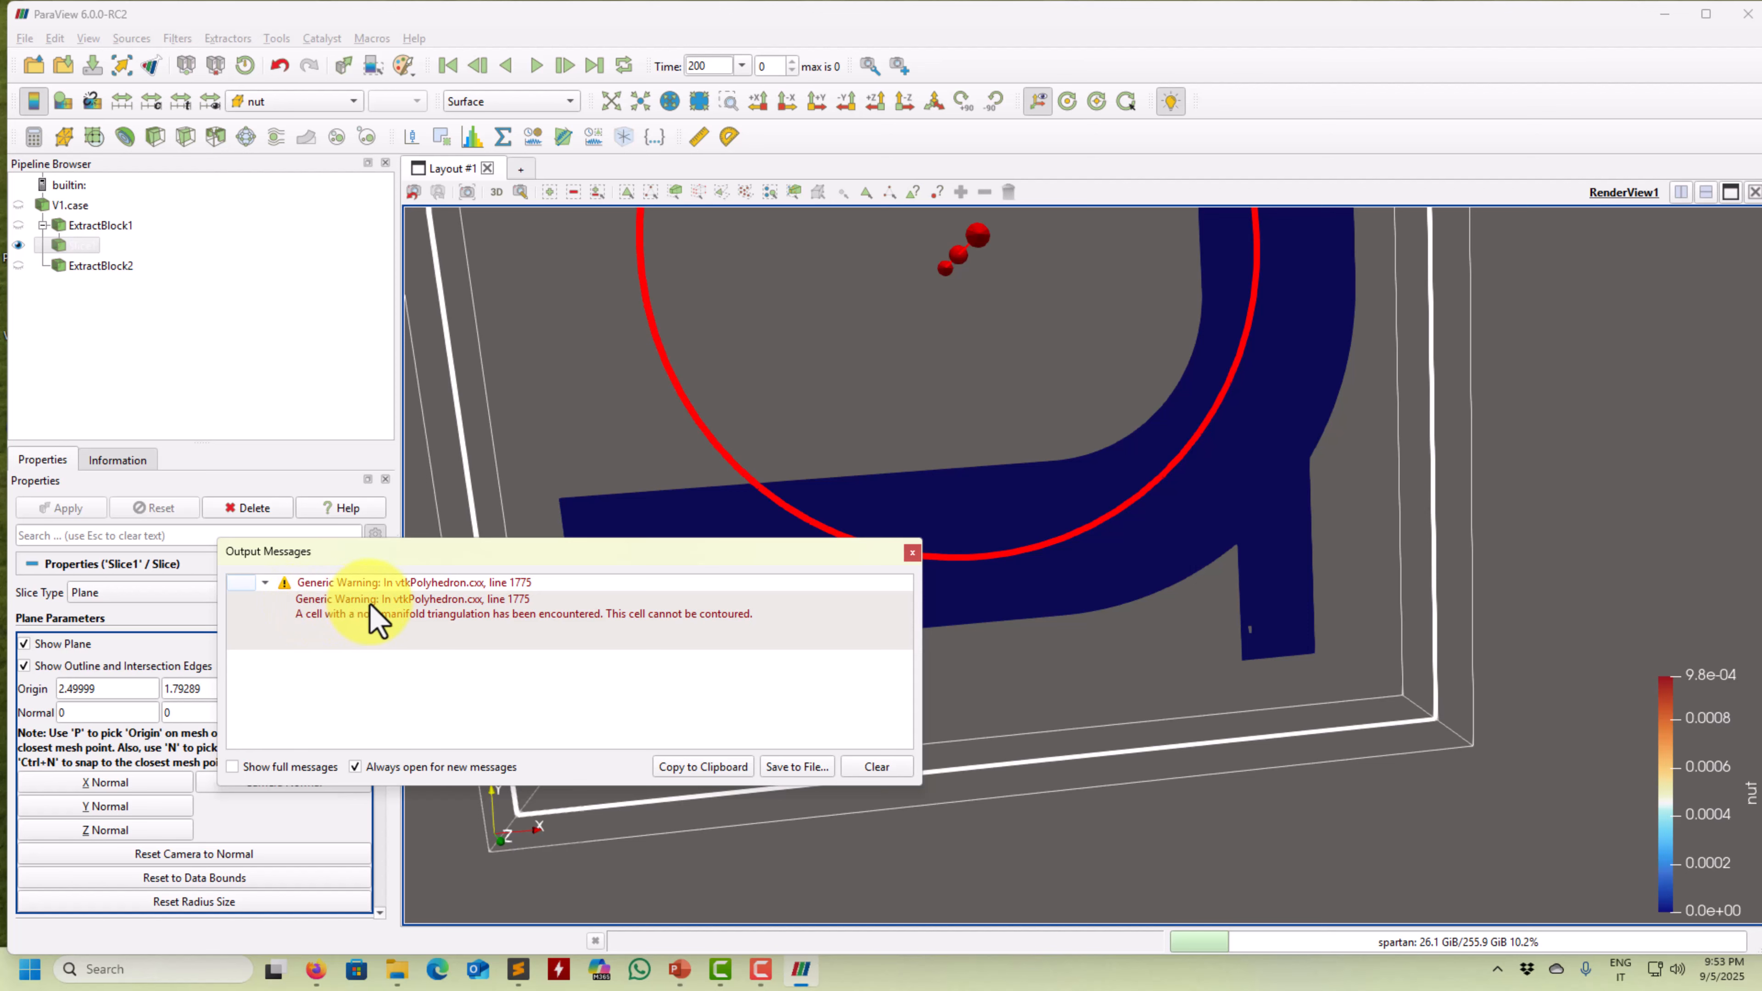
left_click(912, 554)
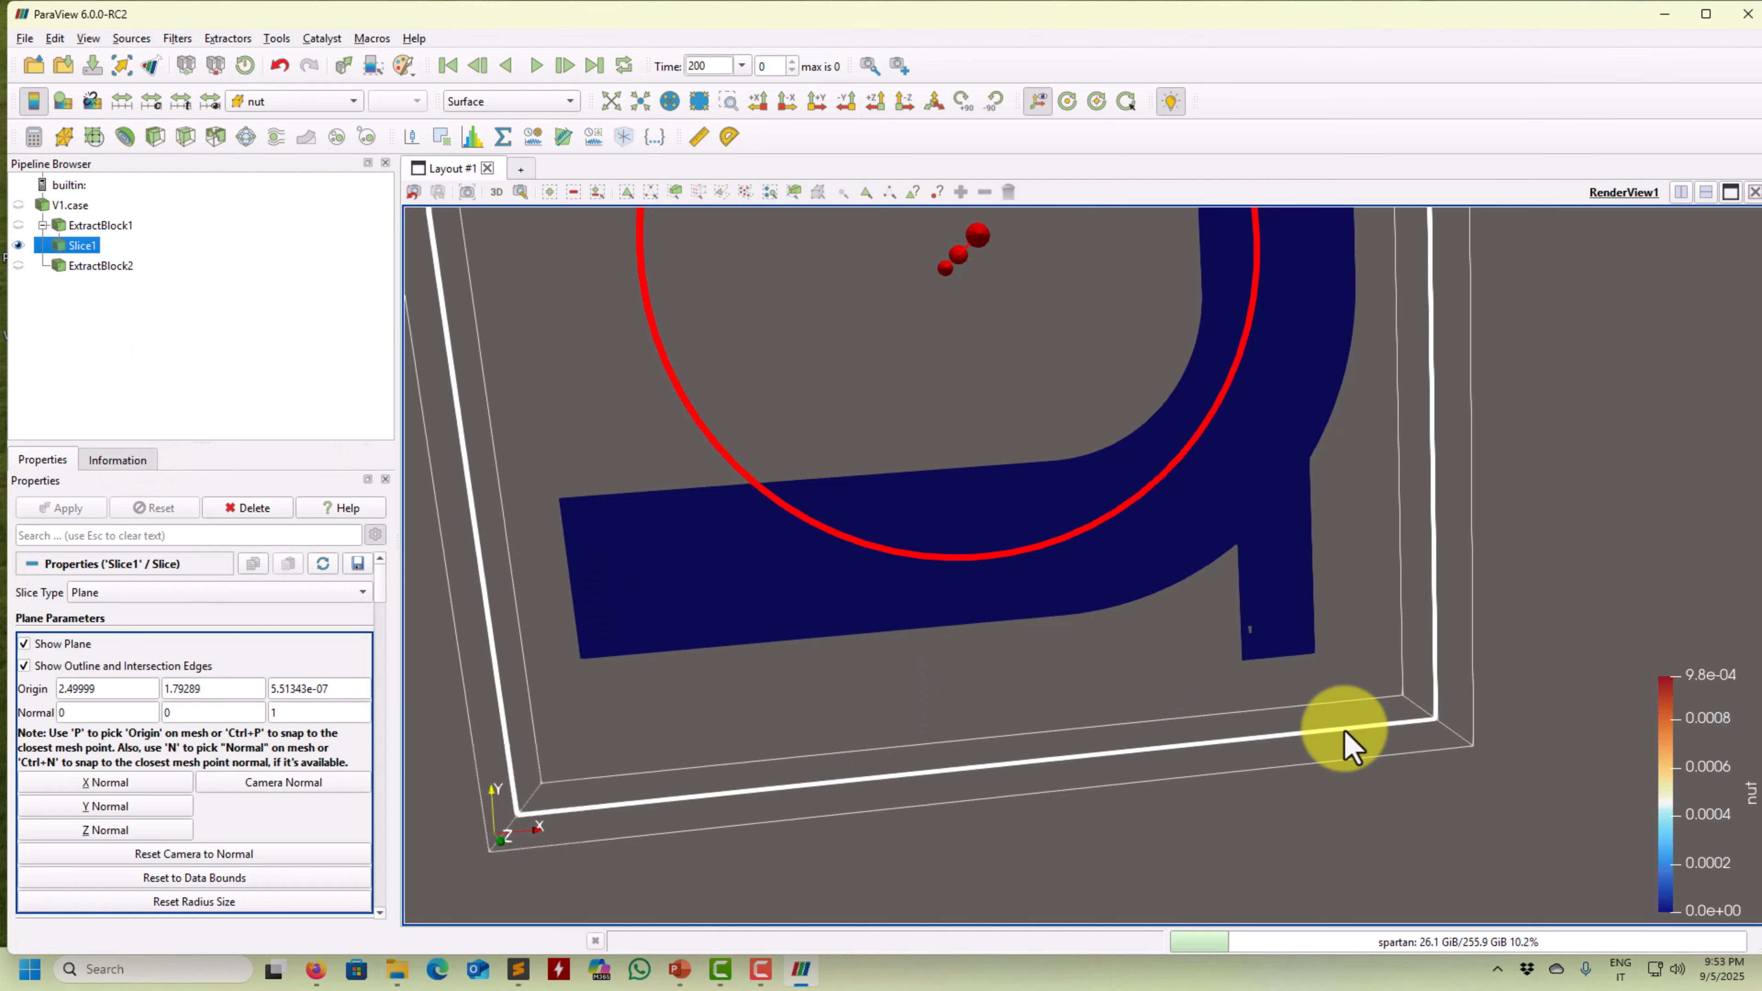
Try the Crinkle slice option on the Z-normal slice and switch back to the plain slice
middle_click_drag(1275, 827, 1427, 859)
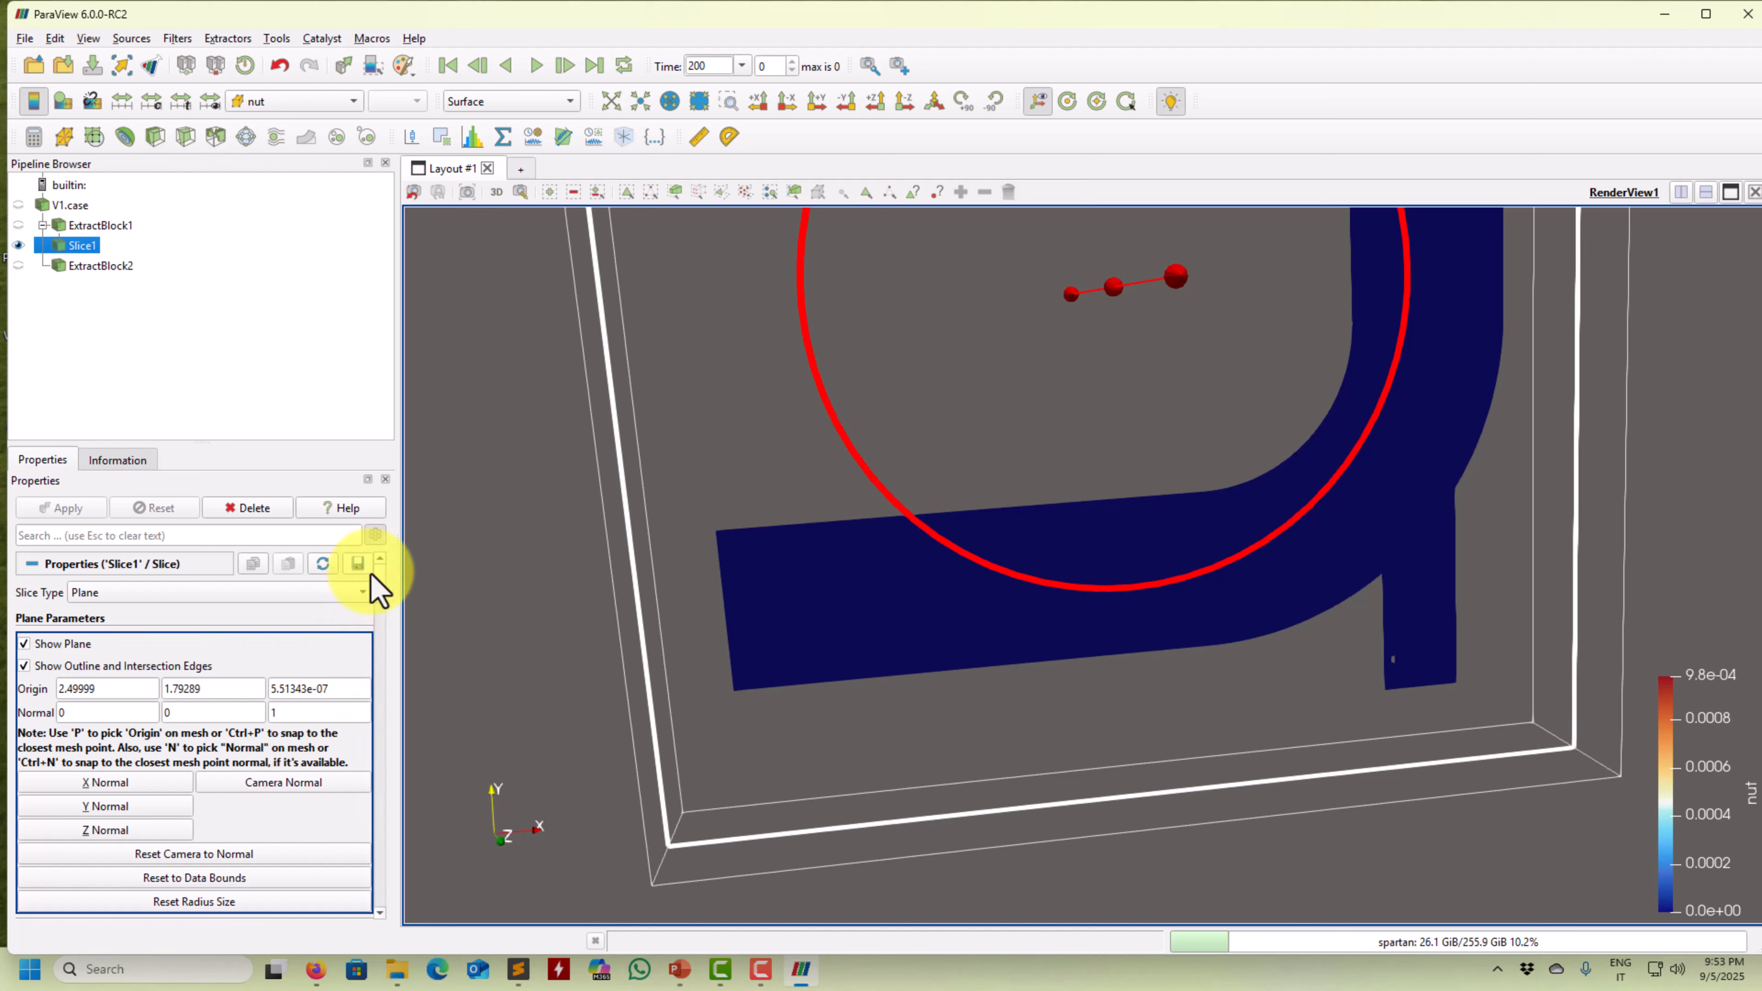
left_click_drag(377, 582, 377, 621)
left_click(42, 740)
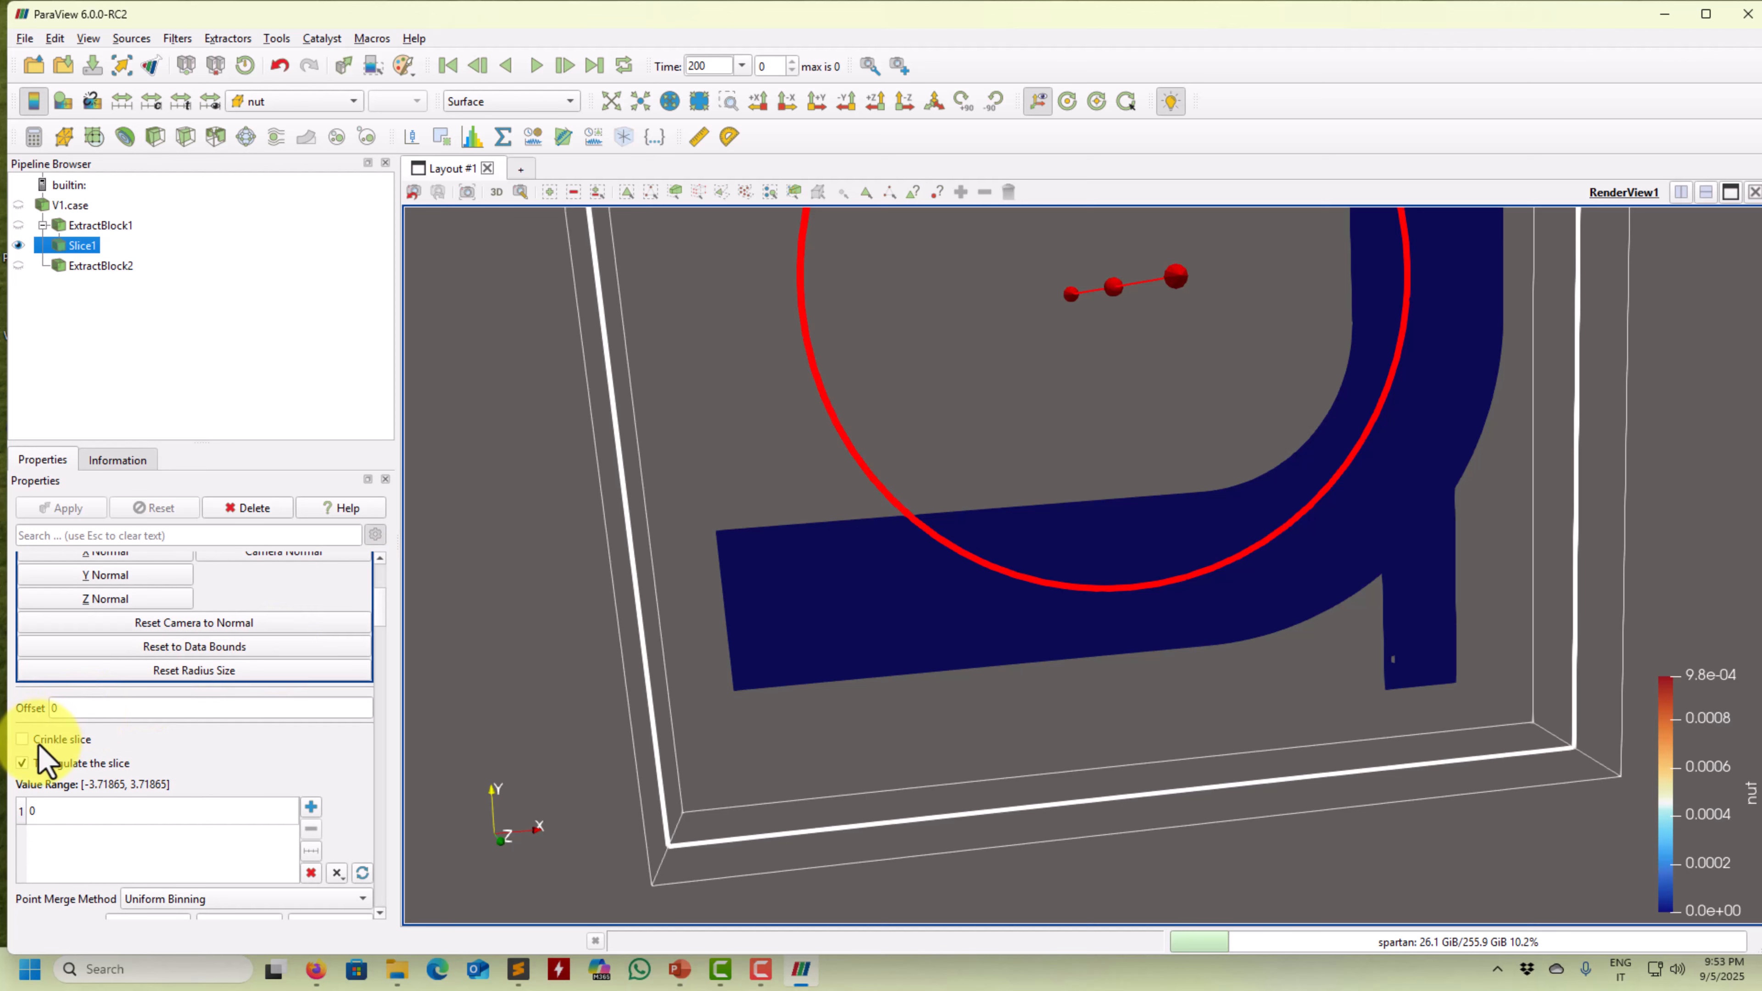
left_click(77, 514)
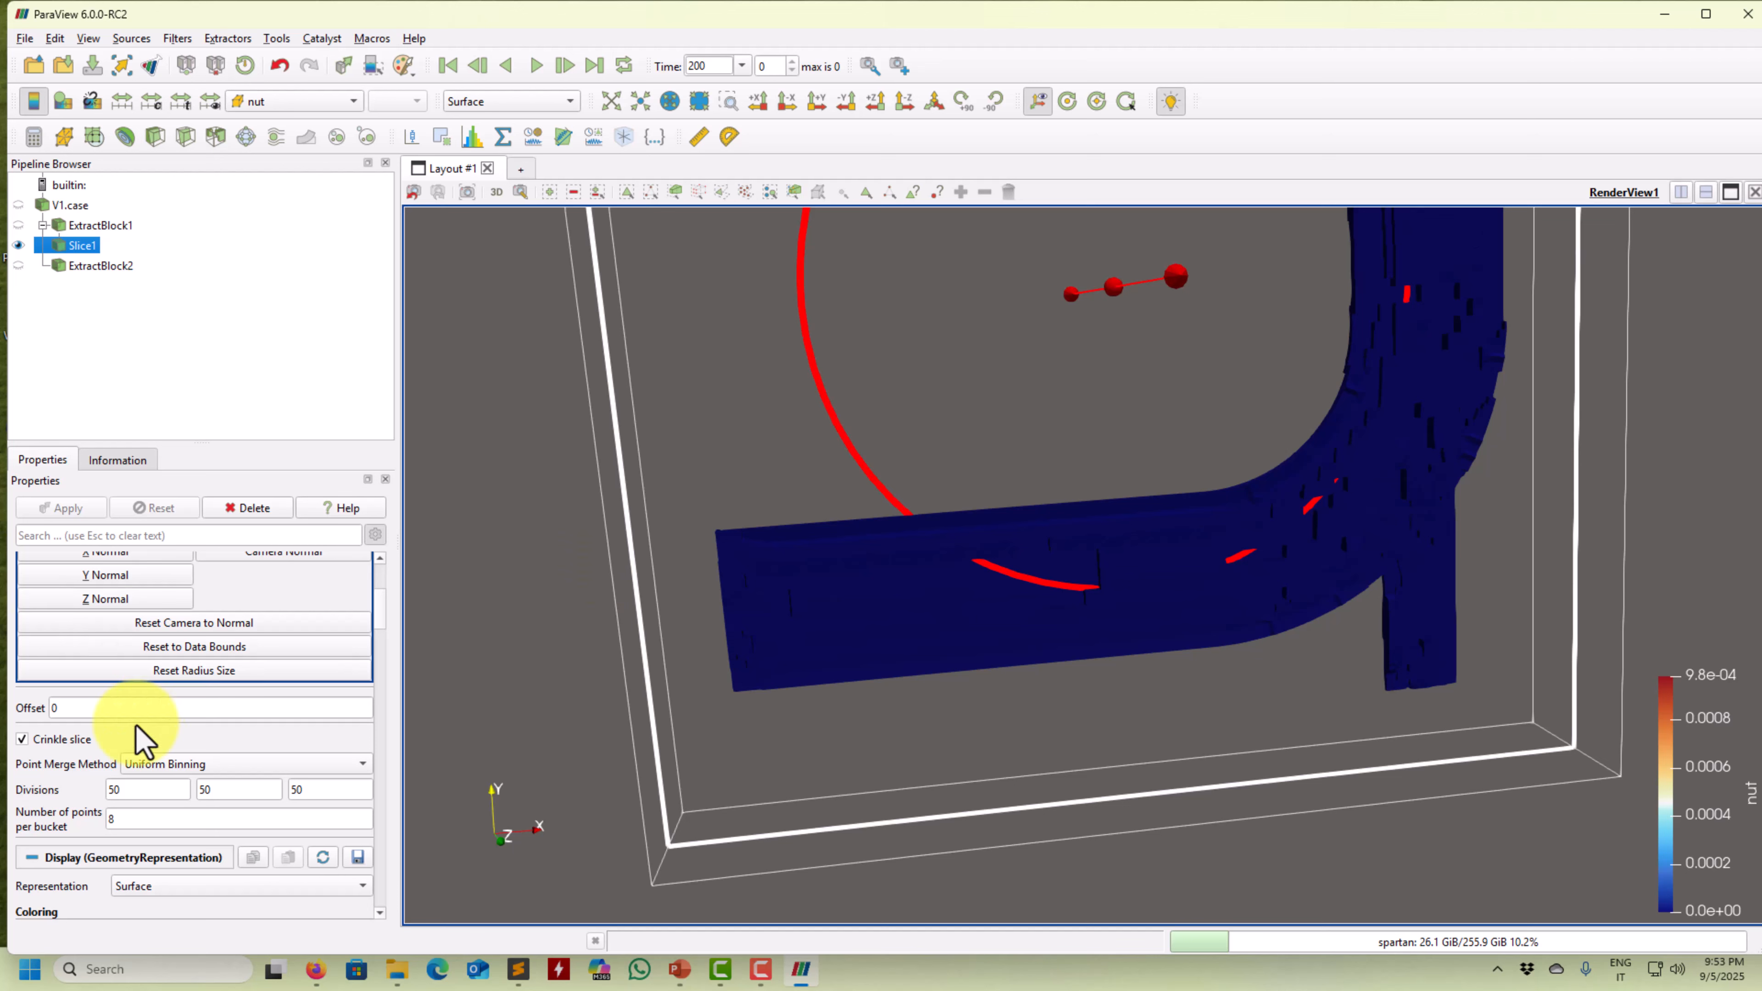
left_click(69, 739)
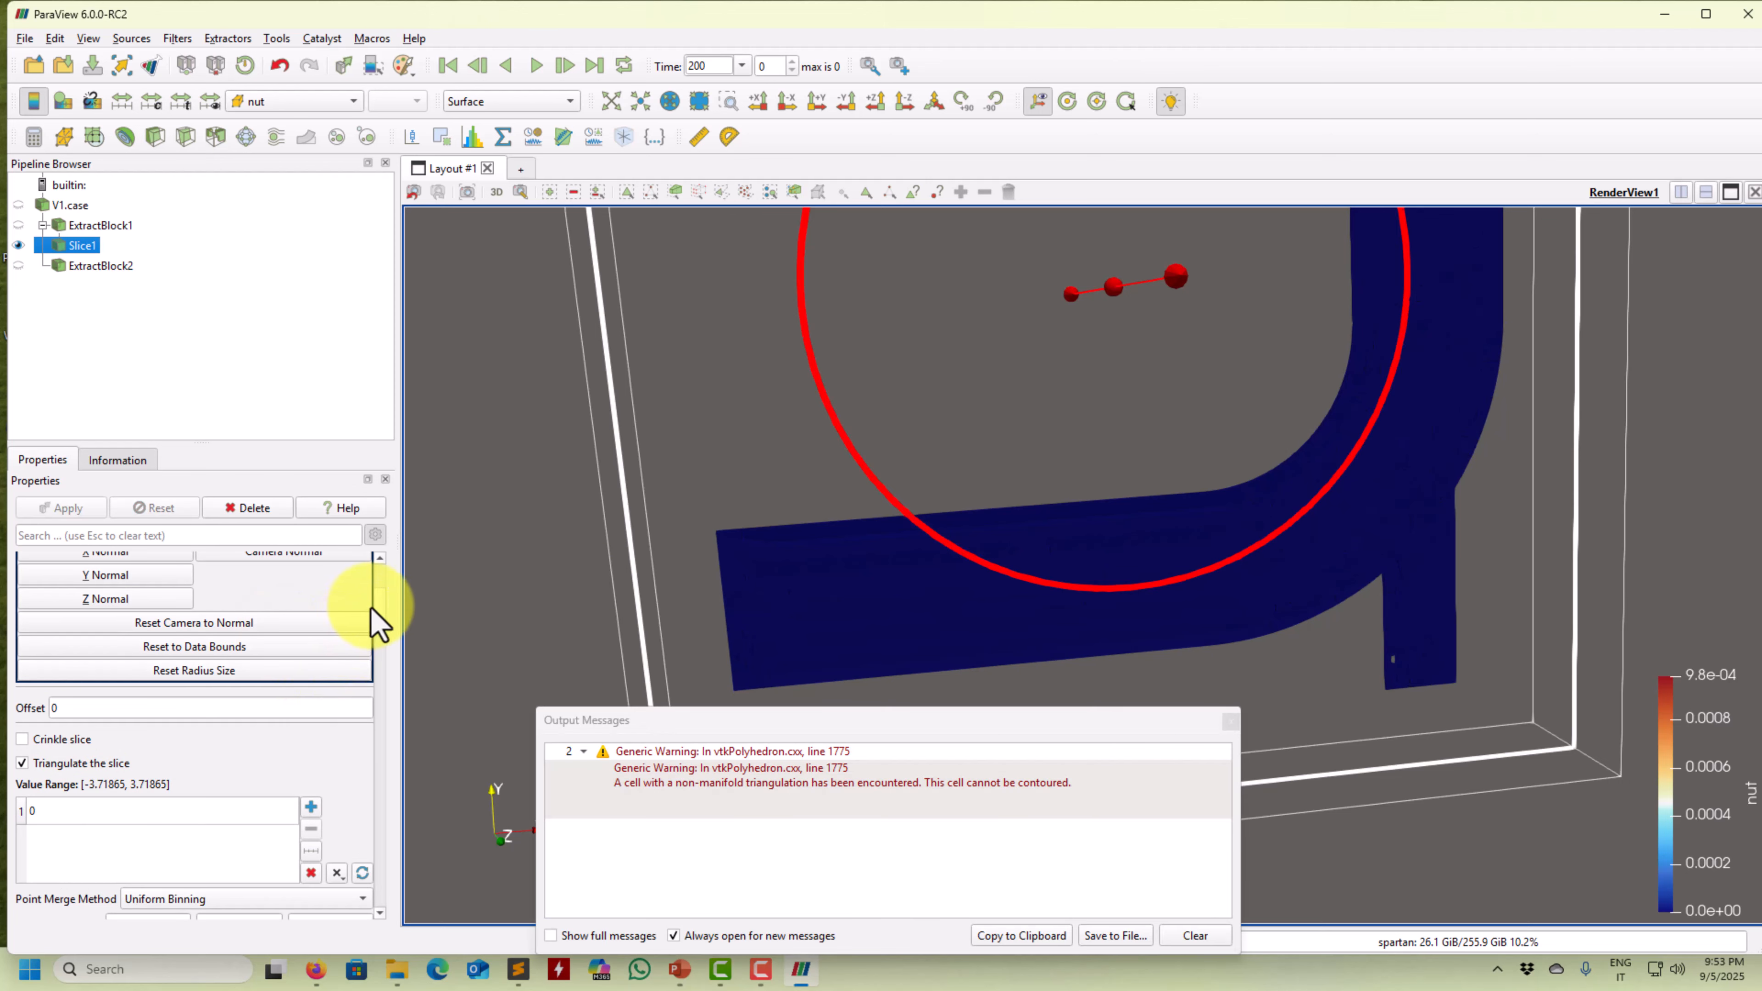
Hide the plane widget of the Z-normal slice and color the slice by the cell-data velocity U magnitude
left_click_drag(380, 606, 455, 574)
left_click(1233, 719)
left_click(24, 644)
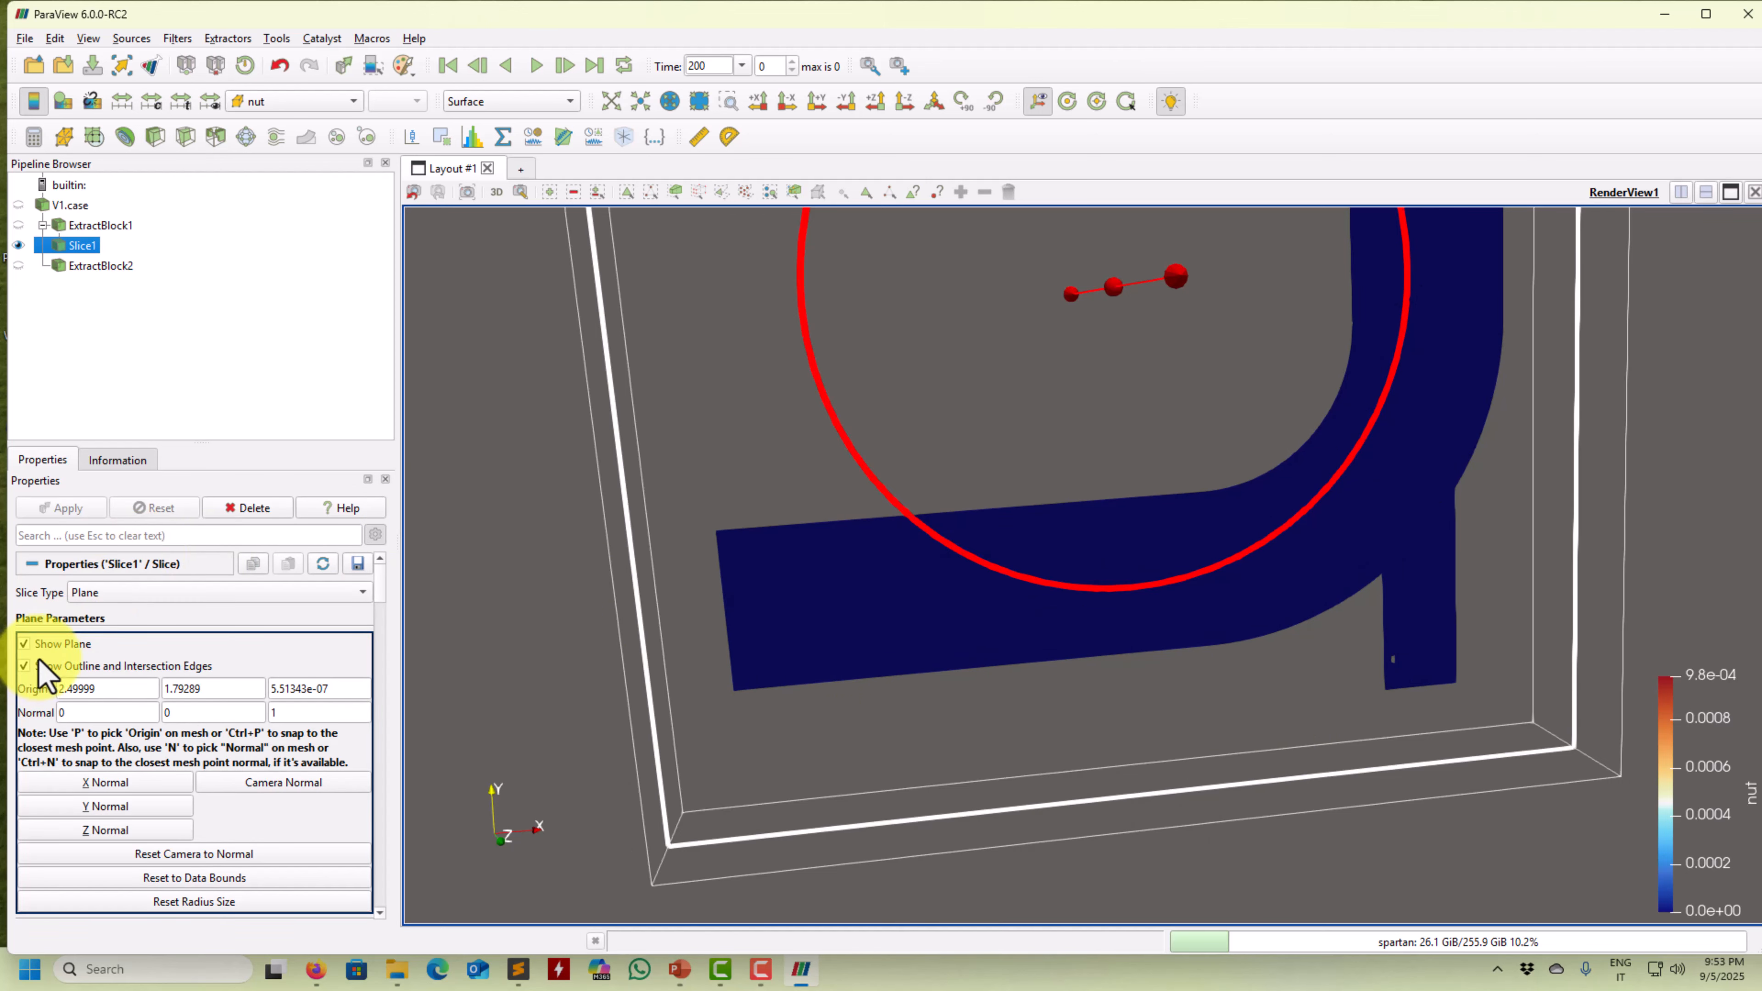
middle_click_drag(938, 684, 867, 733)
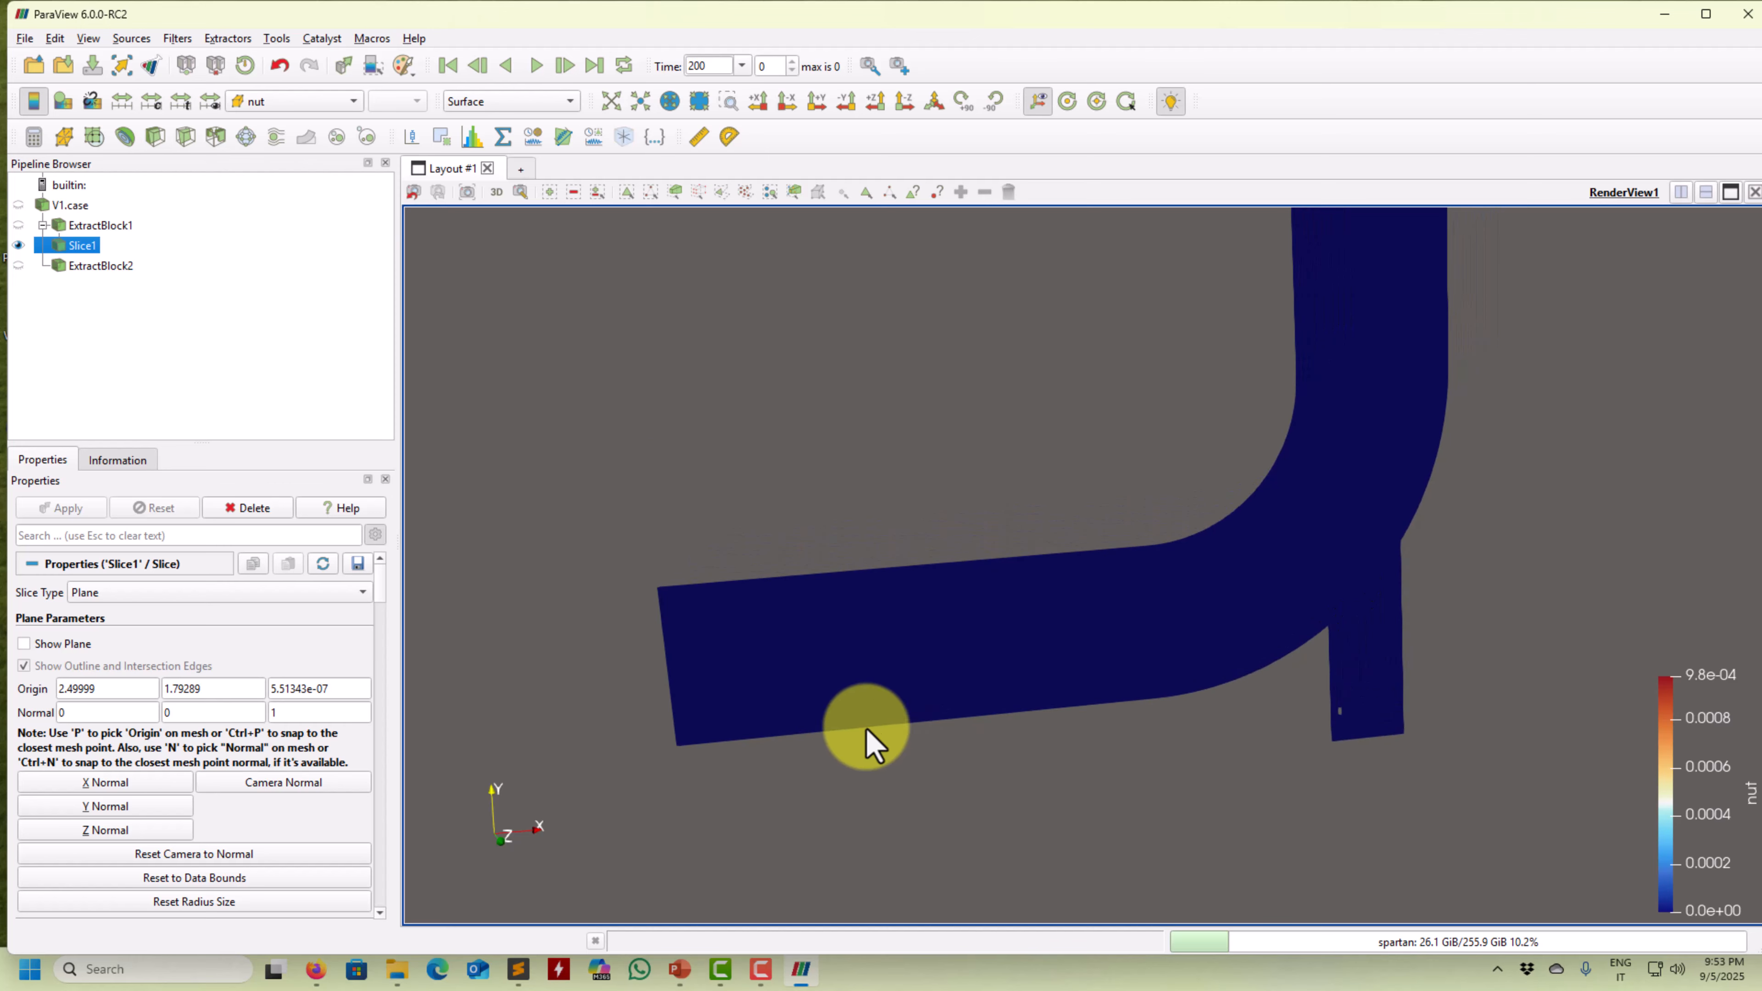
left_click(295, 102)
left_click(291, 56)
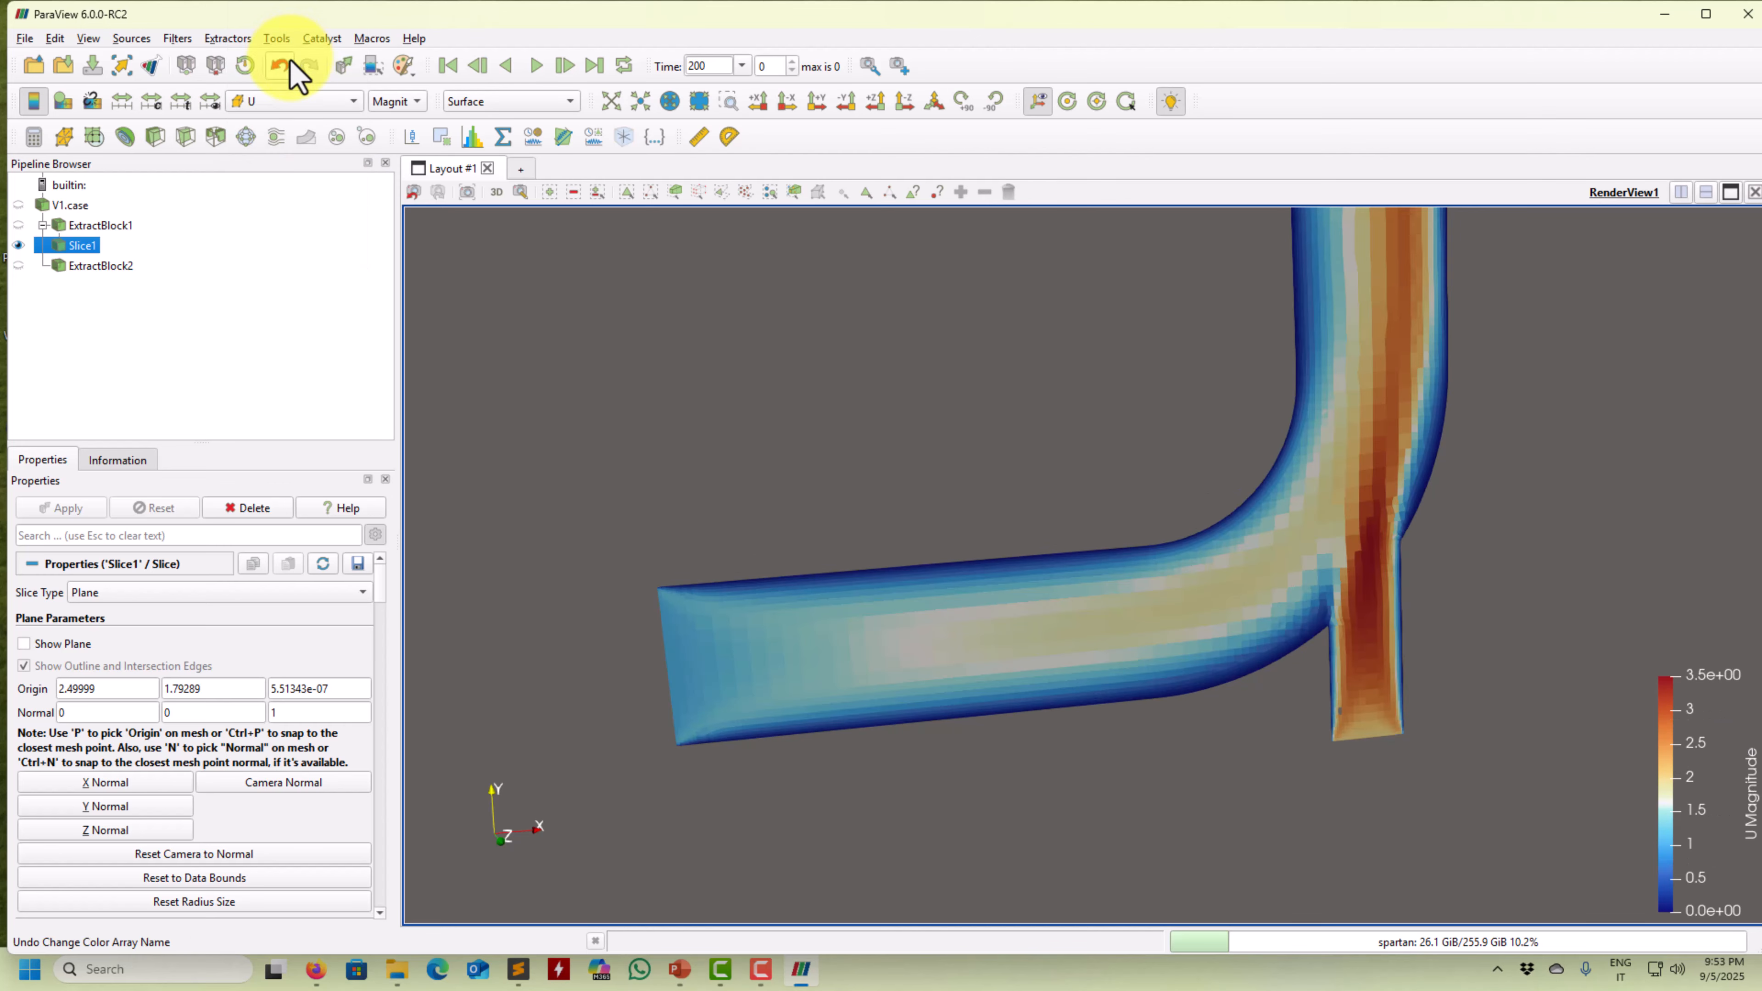
middle_click_drag(1062, 492, 975, 599)
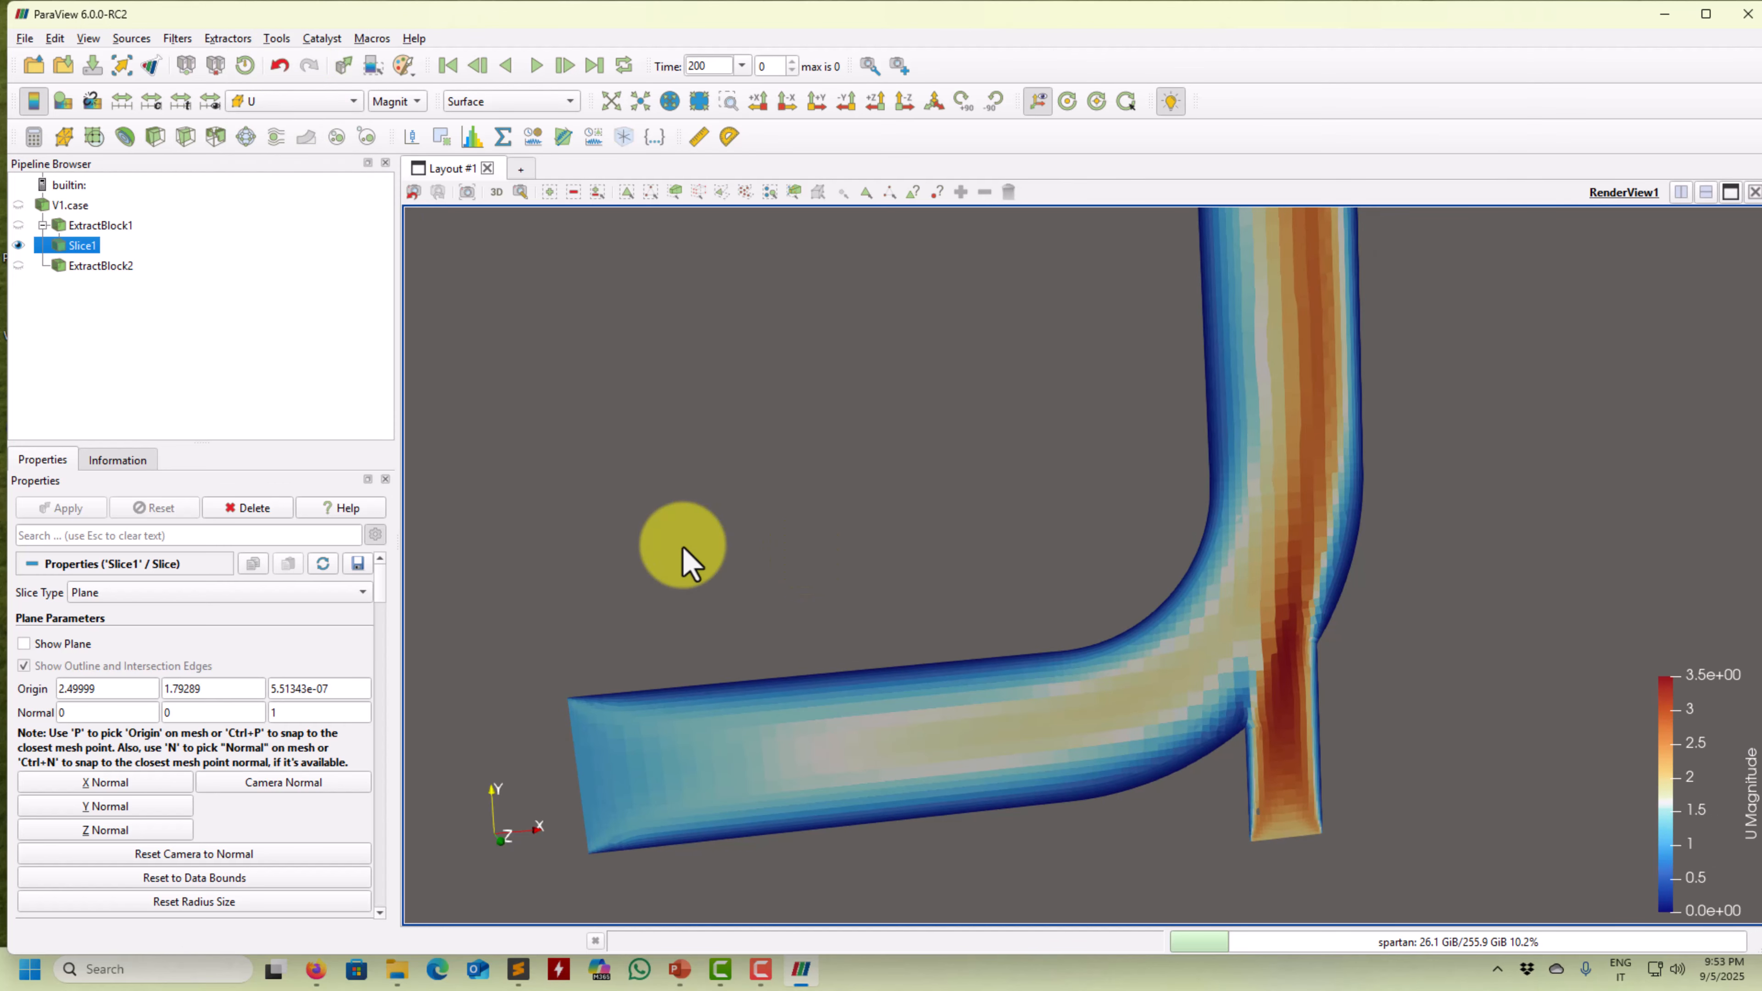
Delete the slice and convert the extracted internal mesh with the Cell Data to Point Data filter
left_click(249, 508)
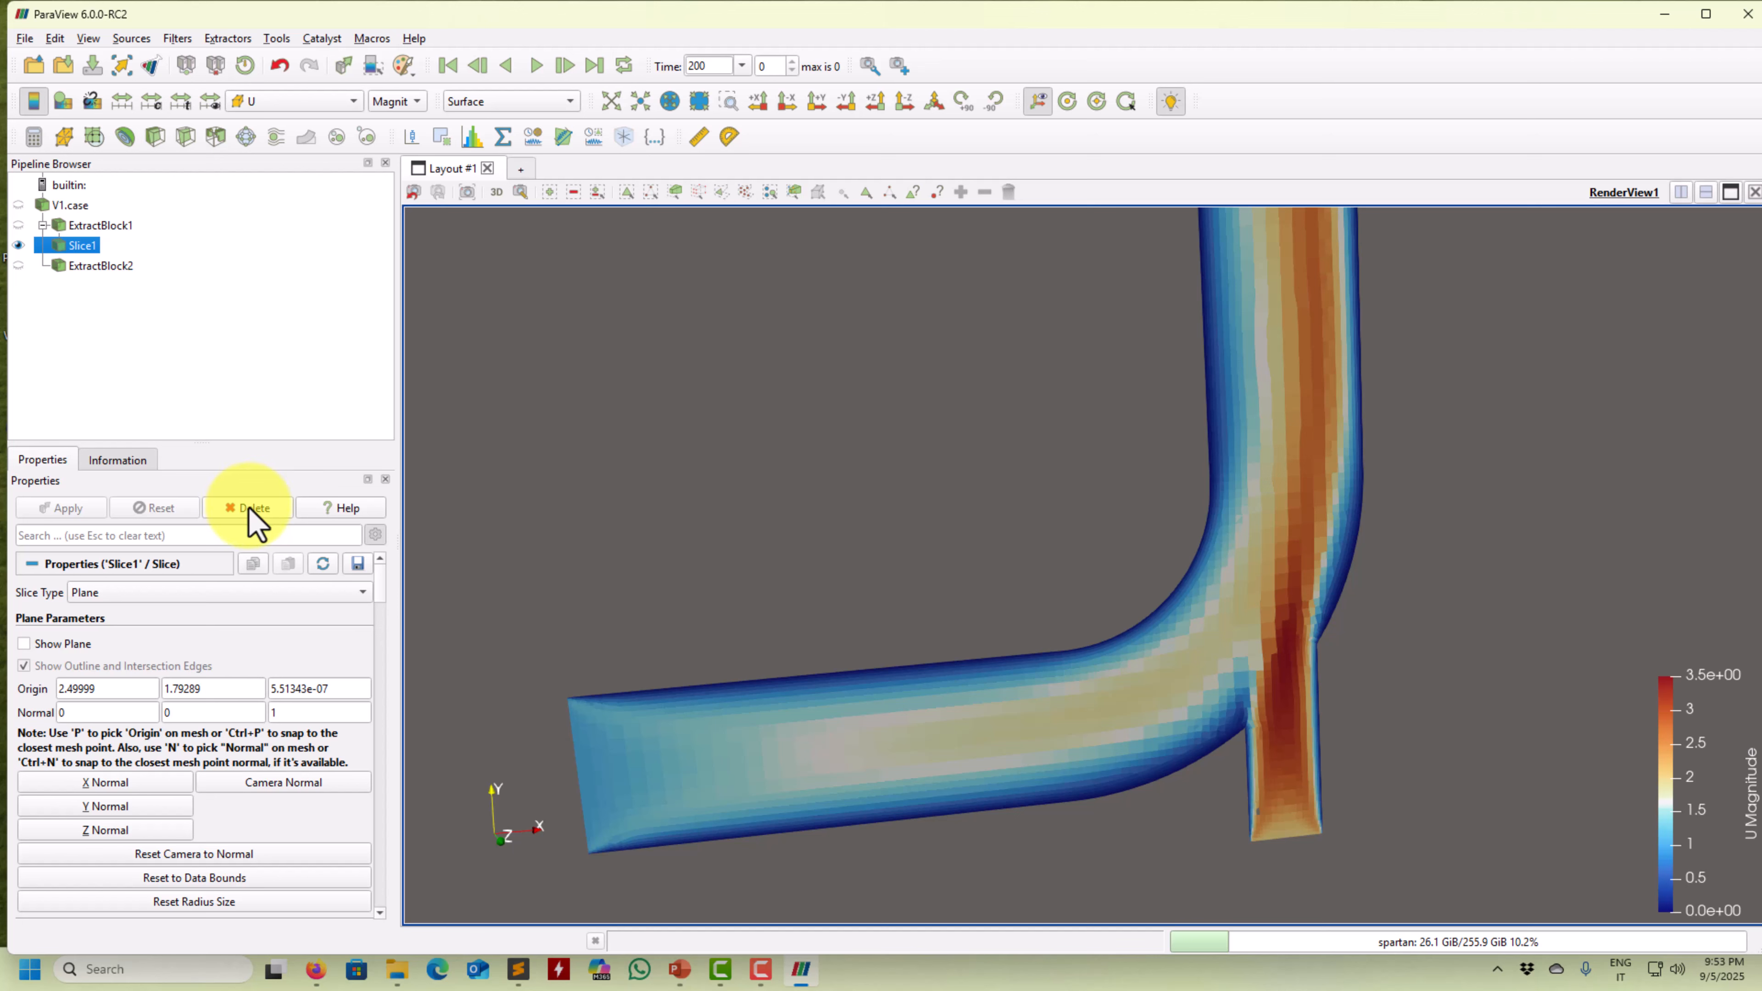
left_click(62, 244)
left_click(474, 392)
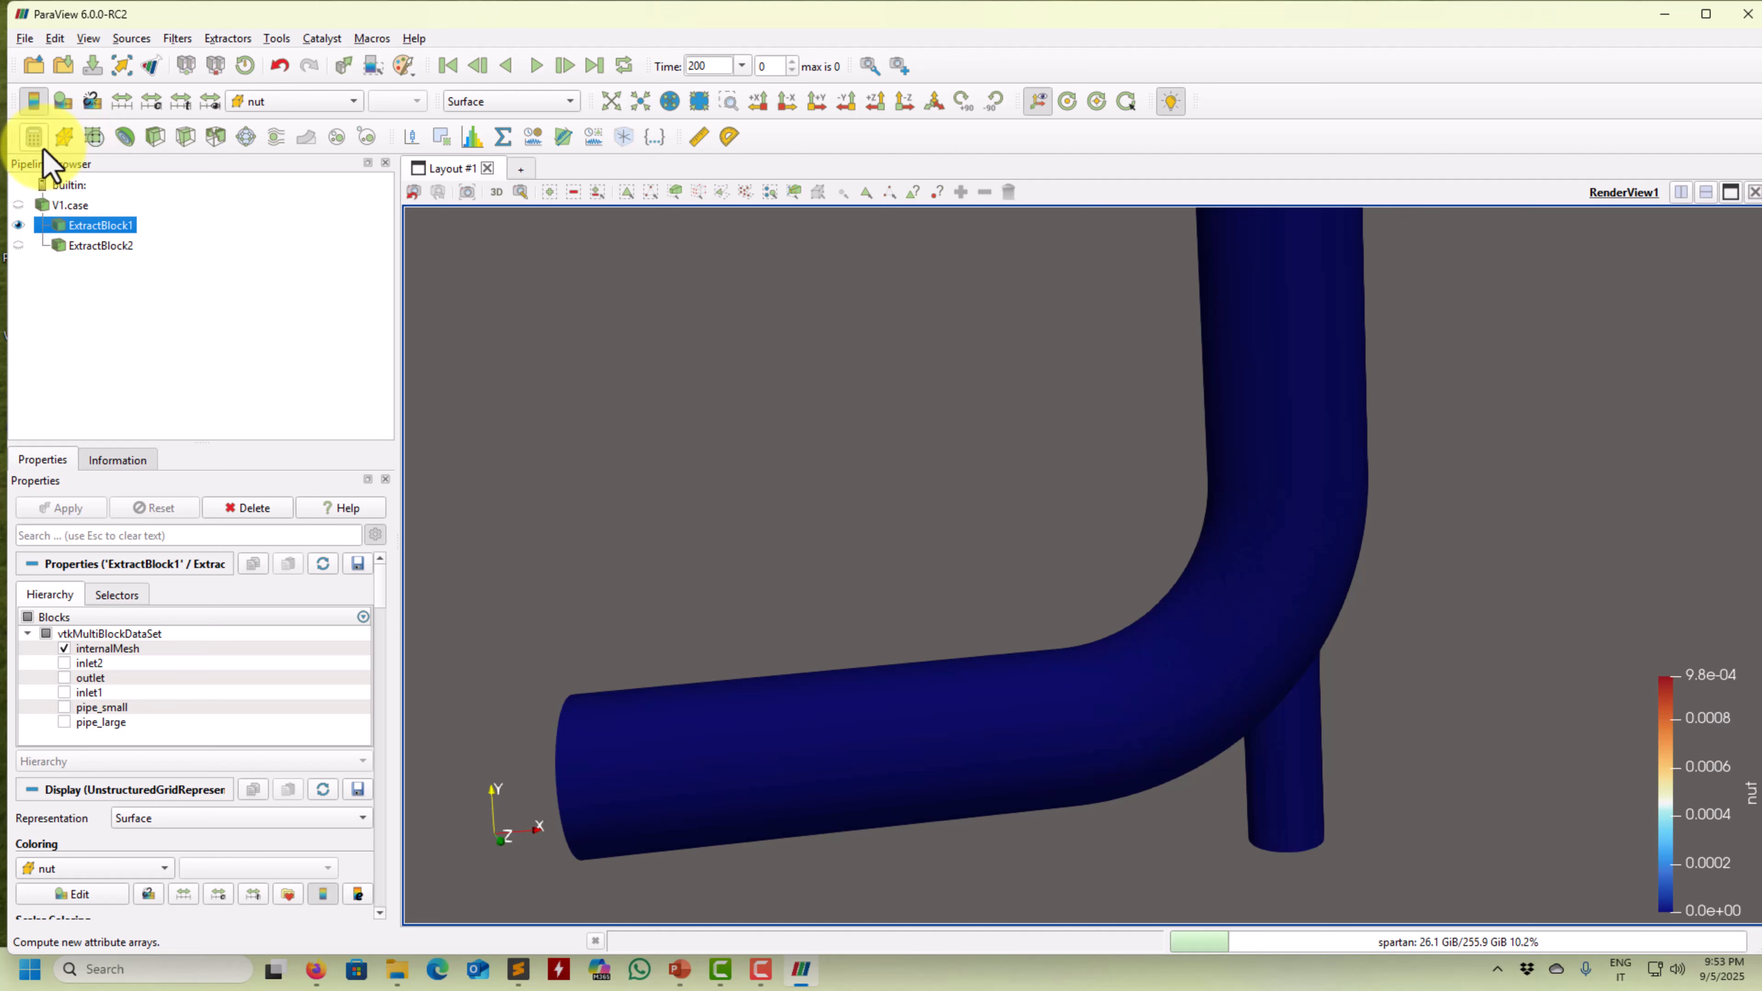
left_click(65, 138)
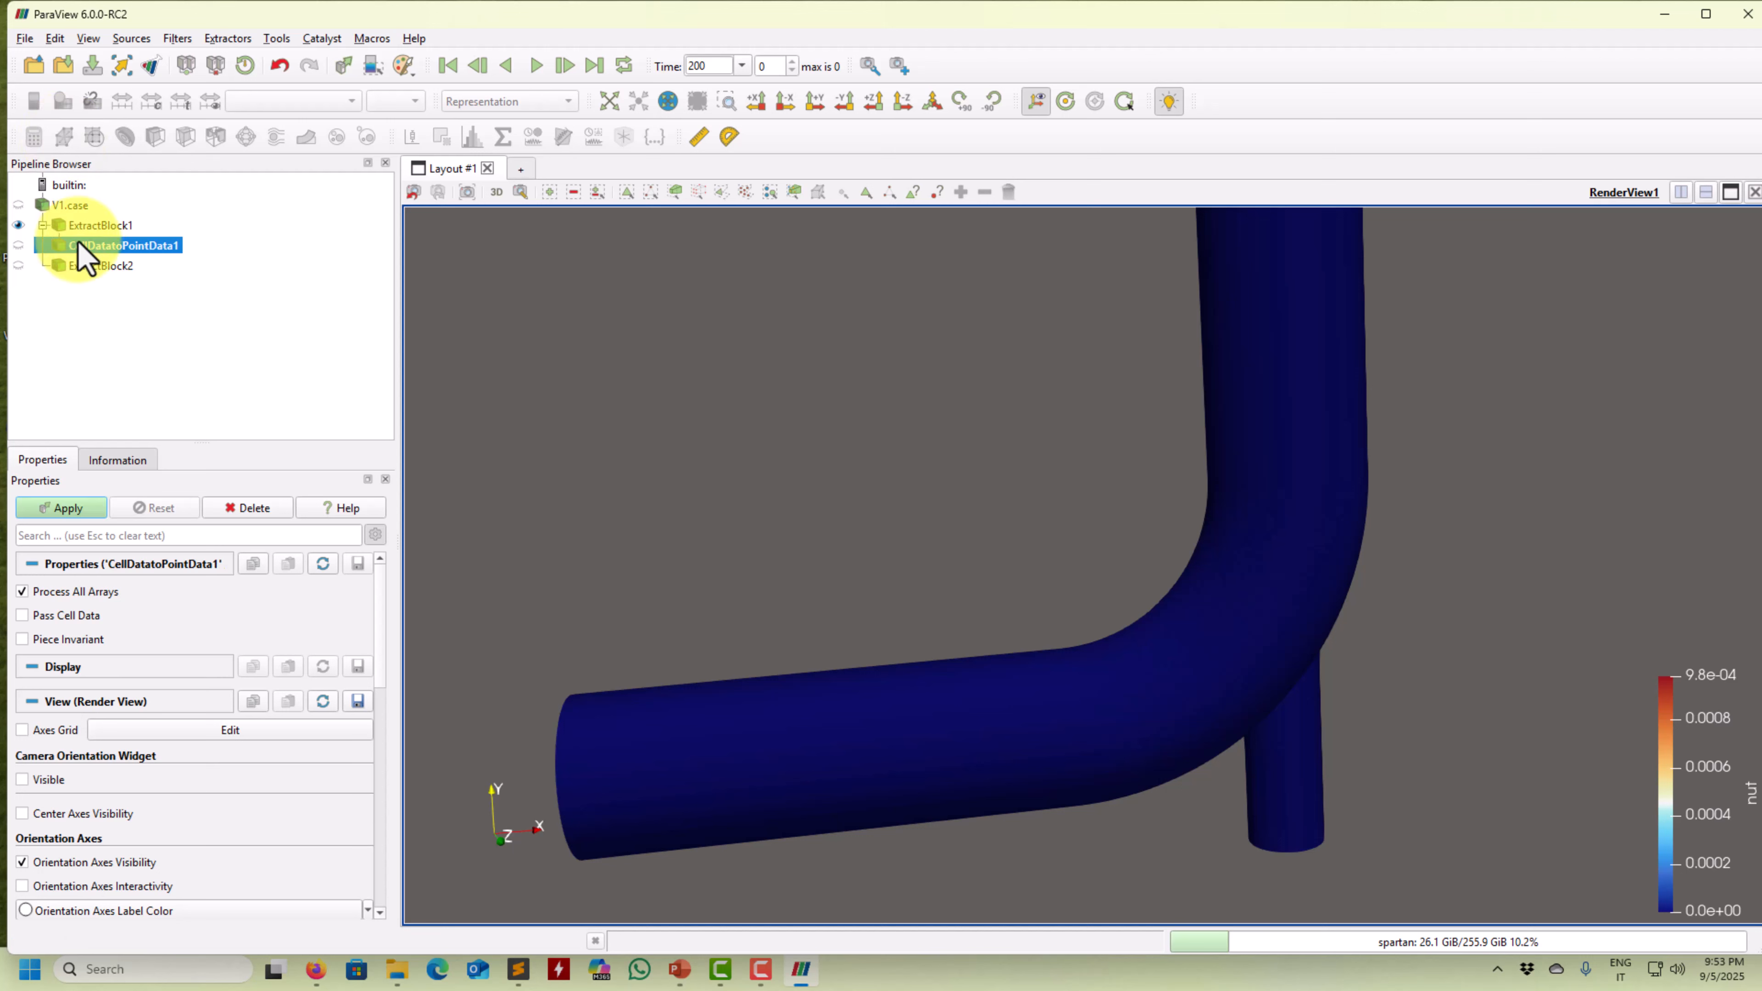
left_click(82, 508)
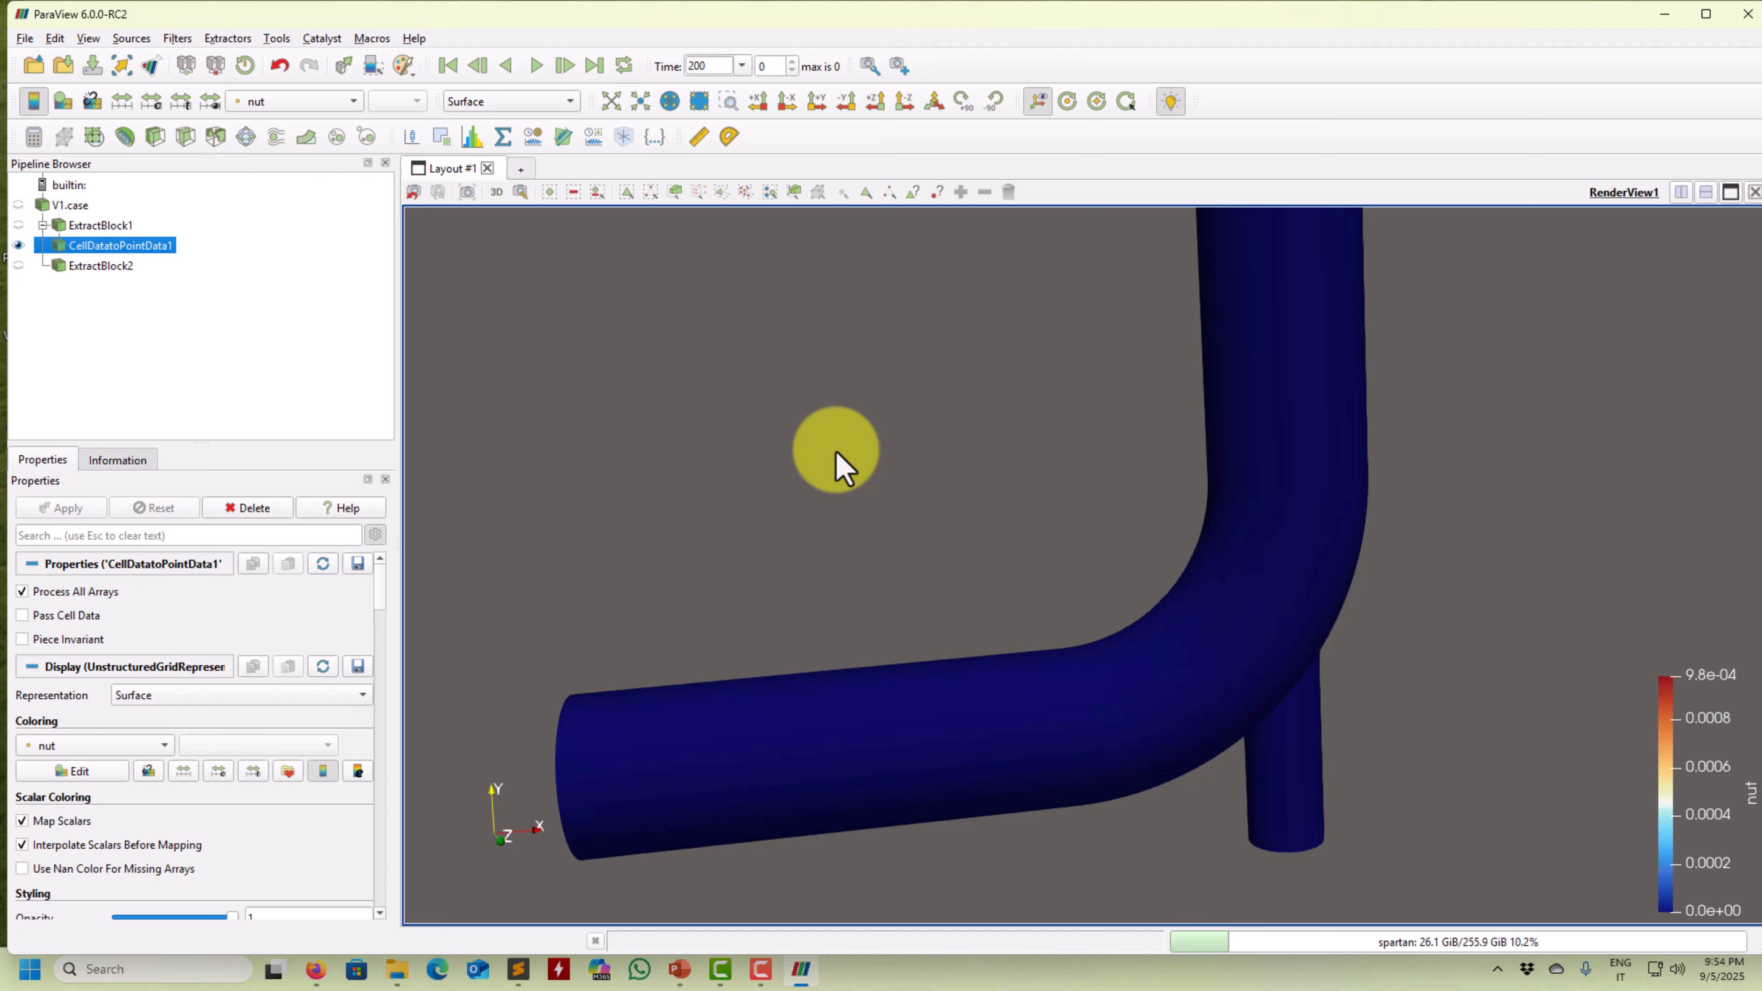
Enable Pass Cell Data on the cell-to-point conversion so the original cell arrays are kept alongside the point arrays
left_click(266, 103)
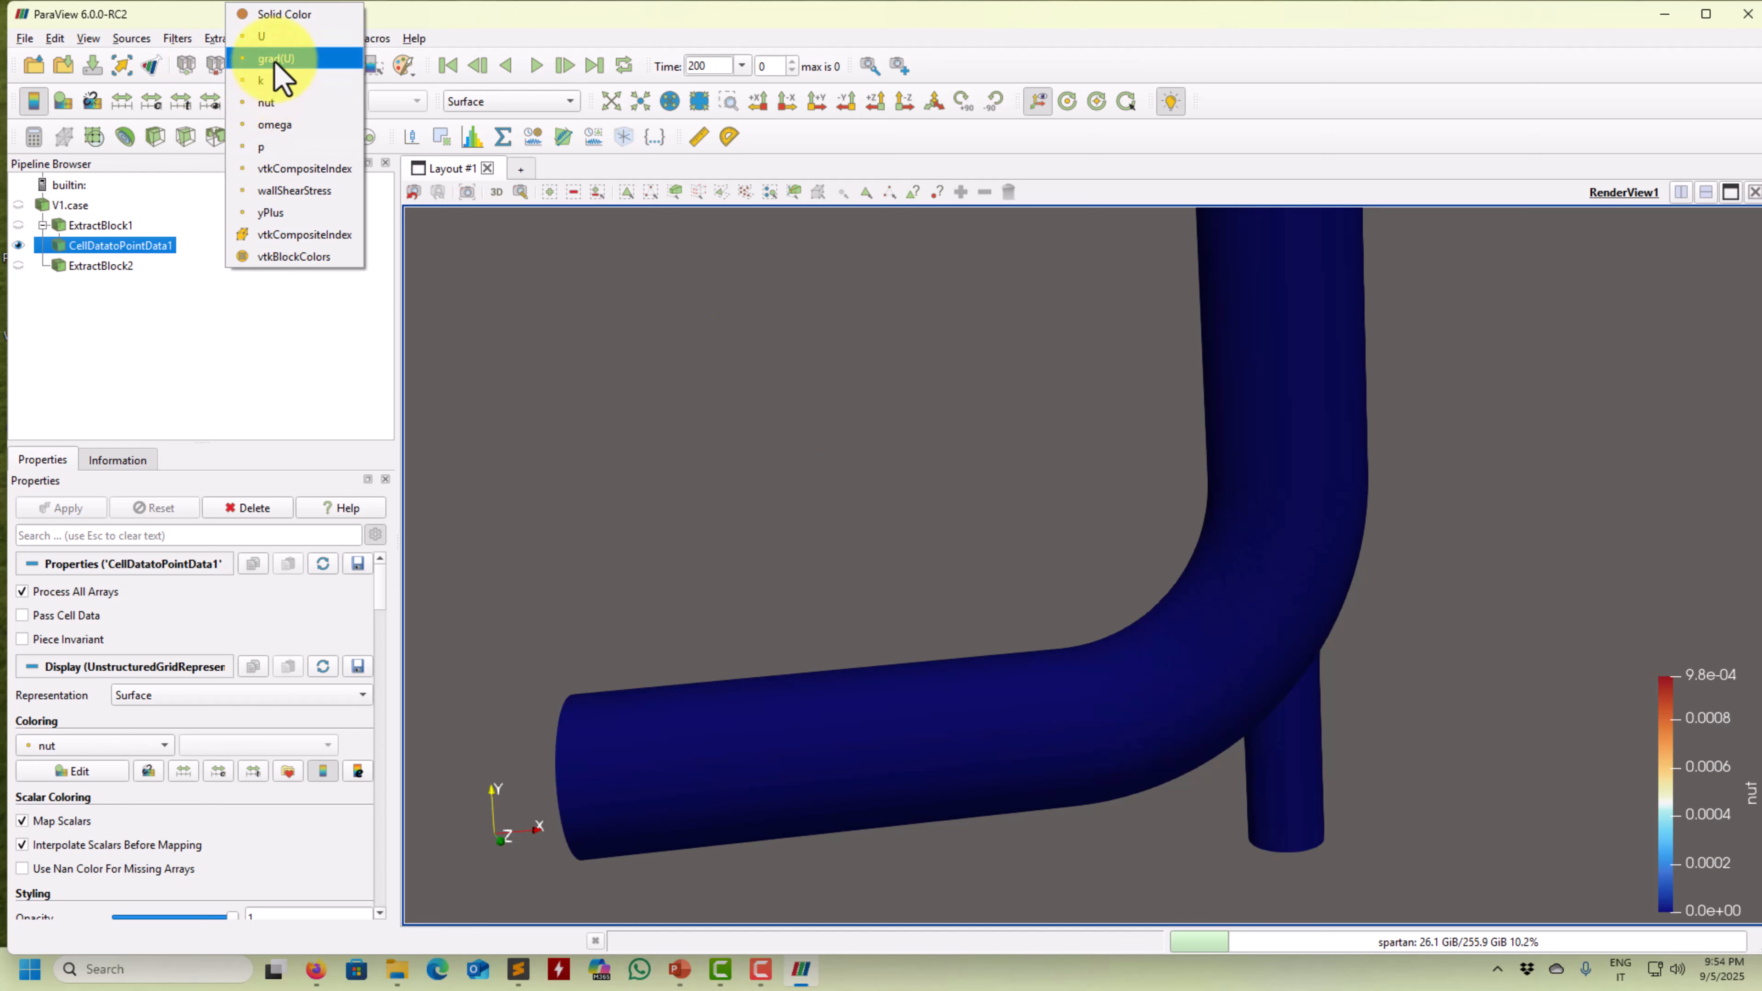
left_click(60, 616)
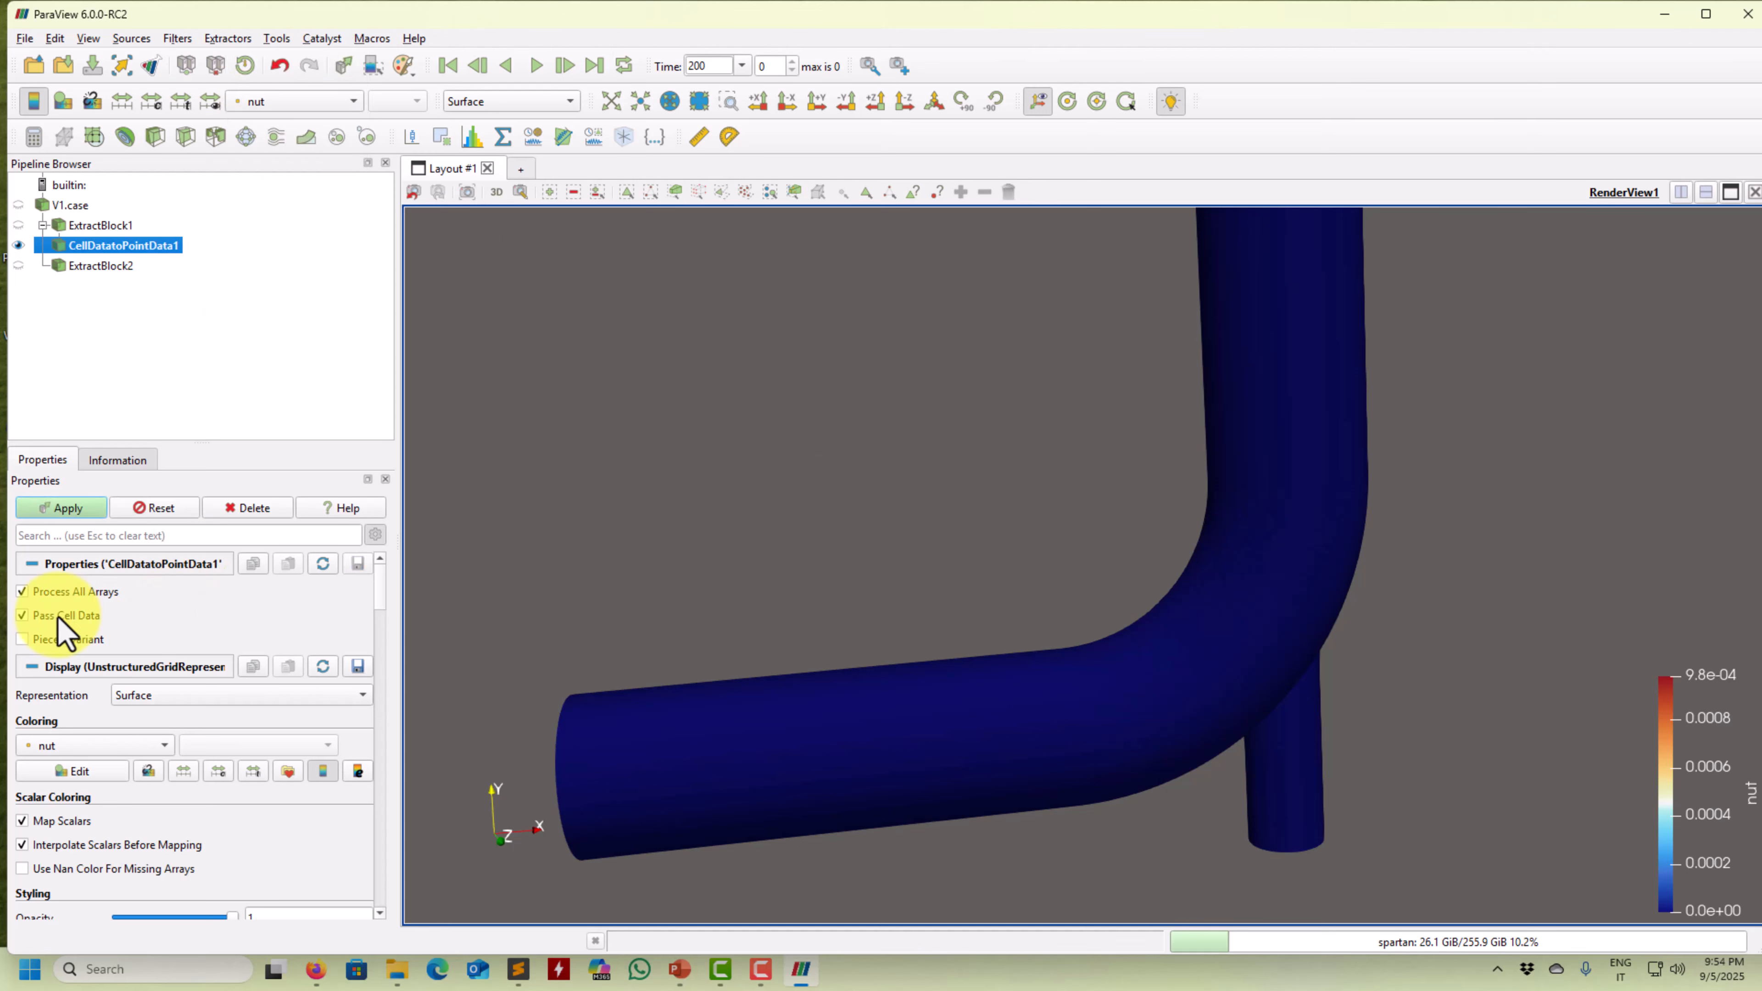
left_click(69, 508)
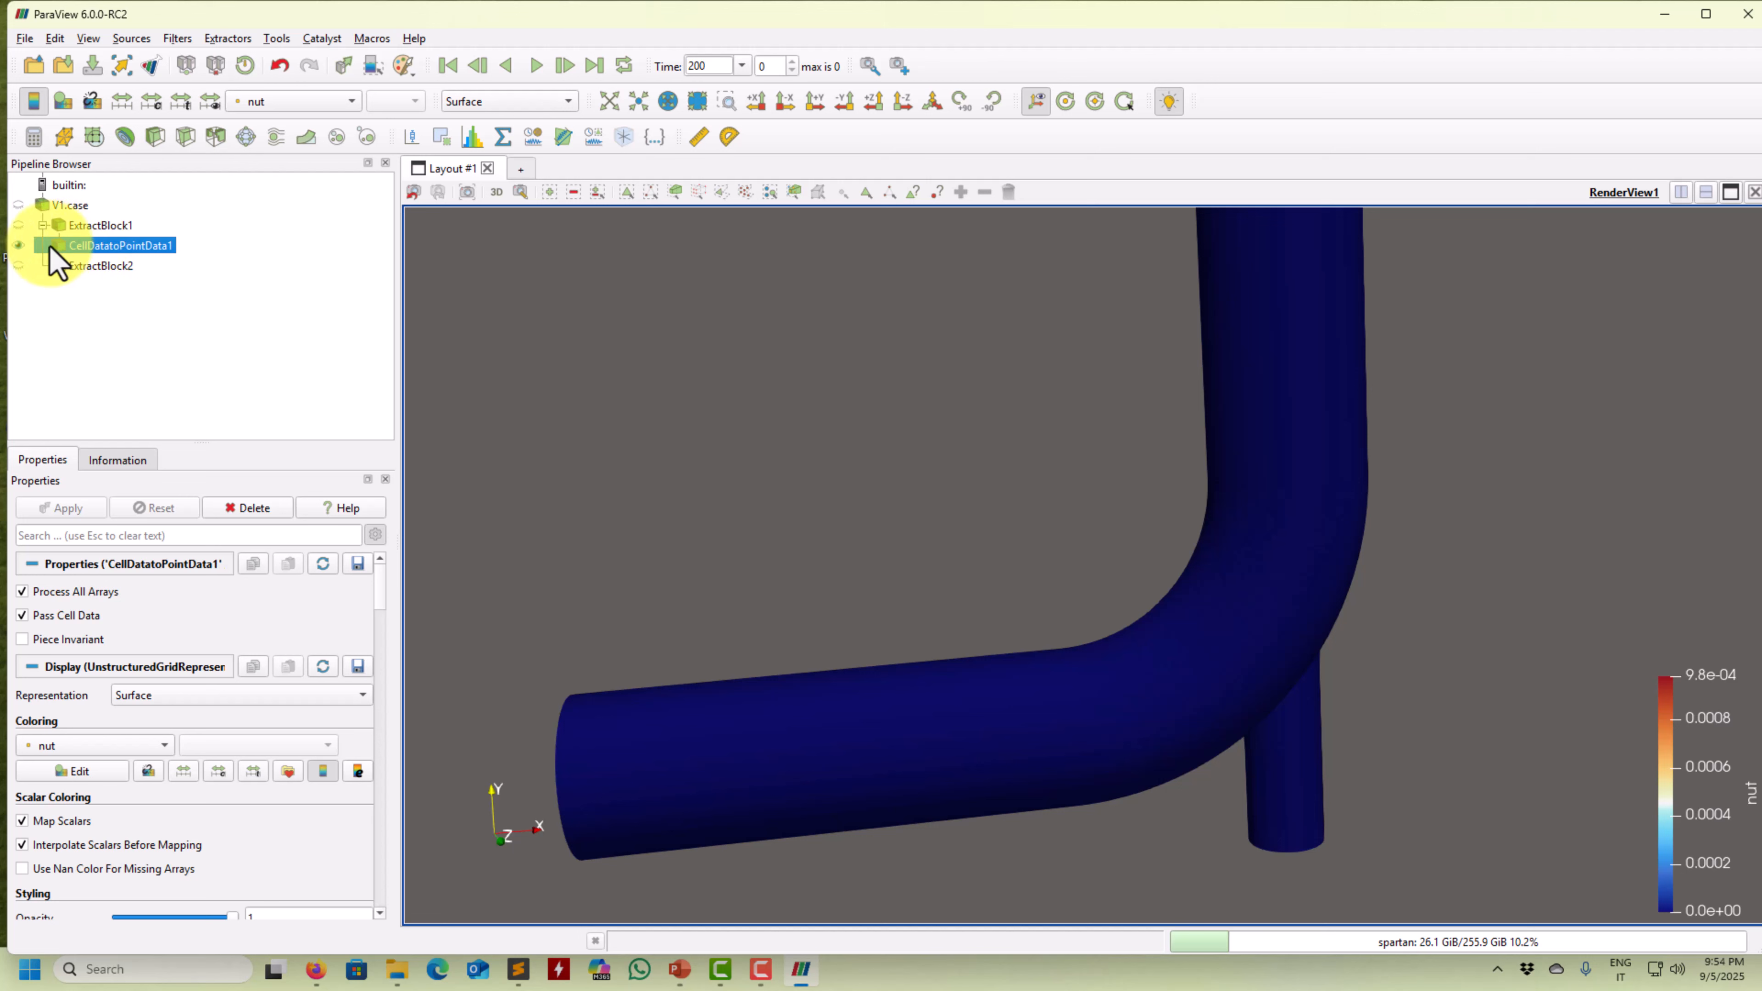
Color the converted internal mesh by the point-data U, and switch it to the cell-data U for comparison
left_click(288, 101)
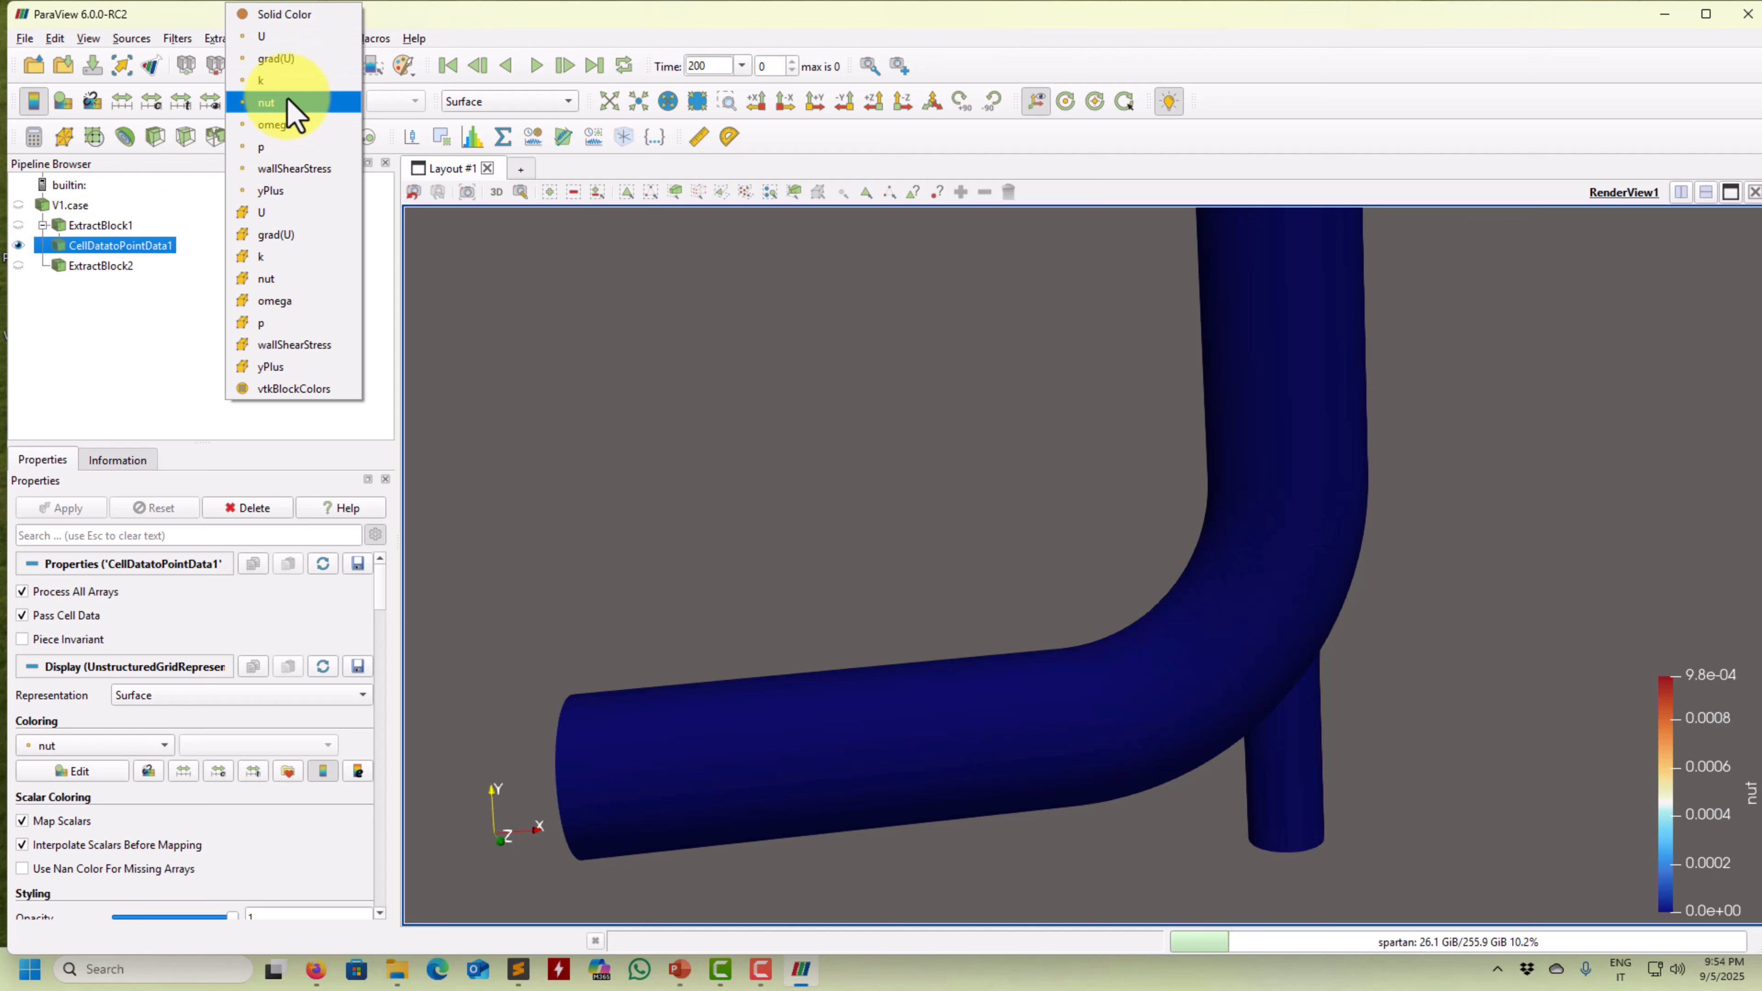
left_click(290, 37)
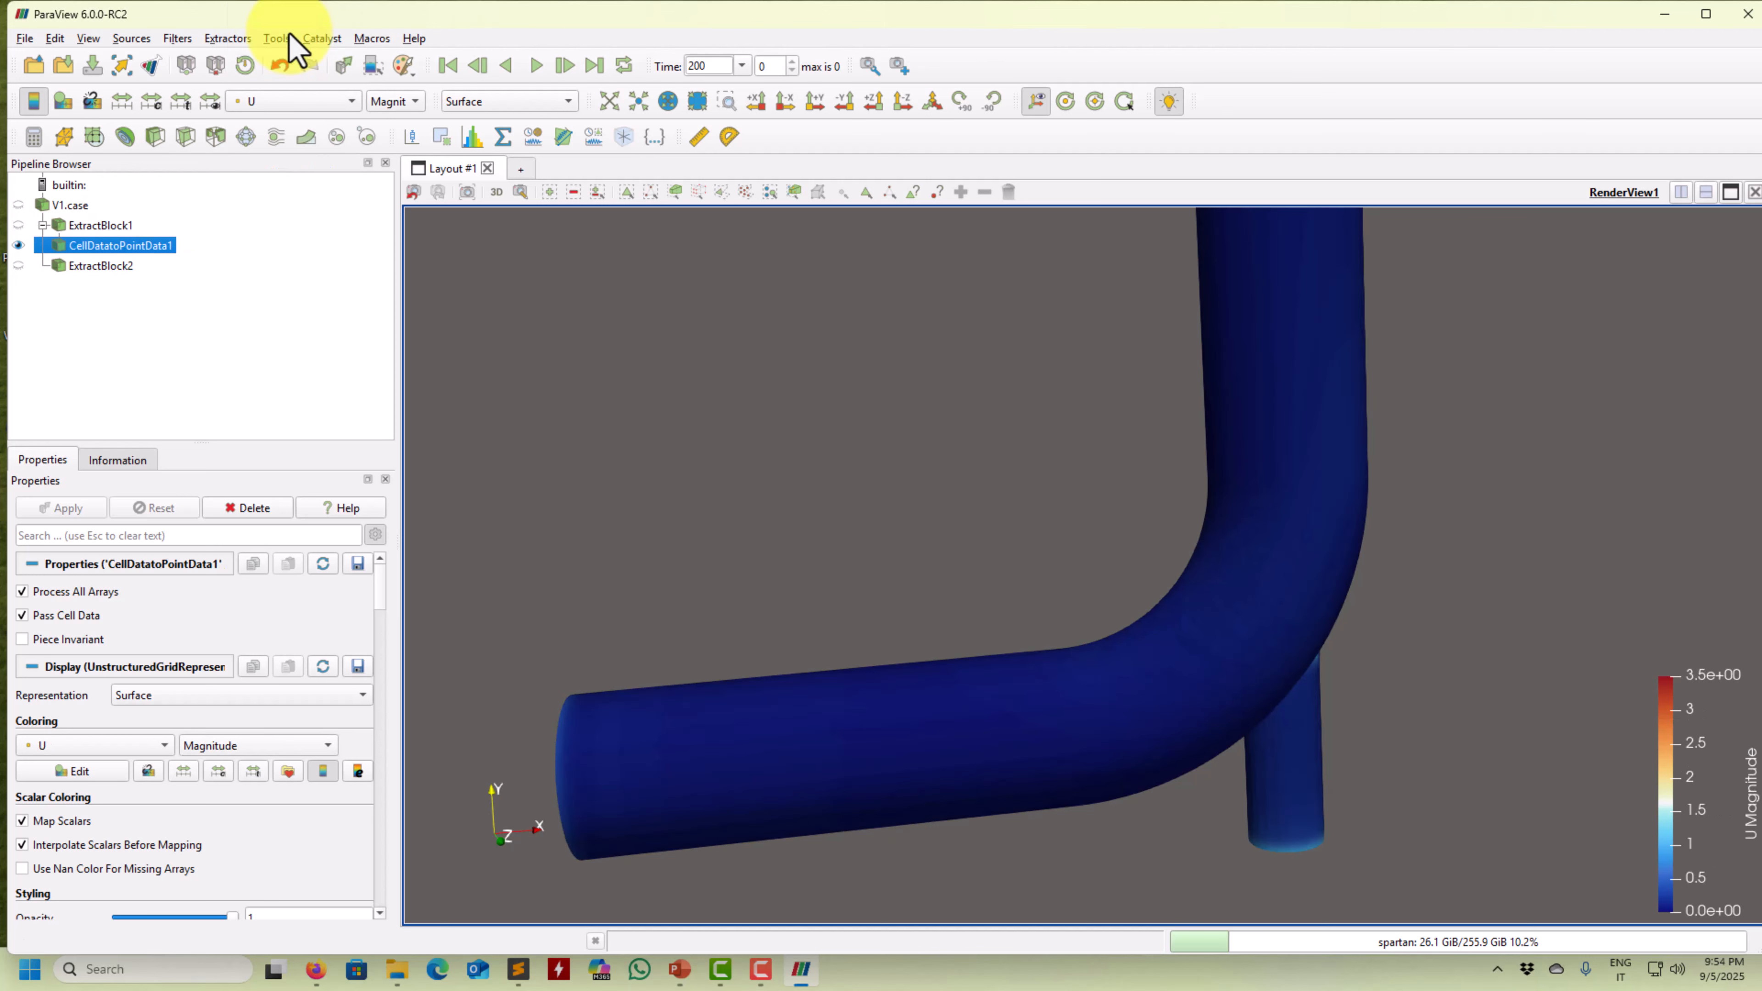
left_click(282, 104)
left_click(300, 290)
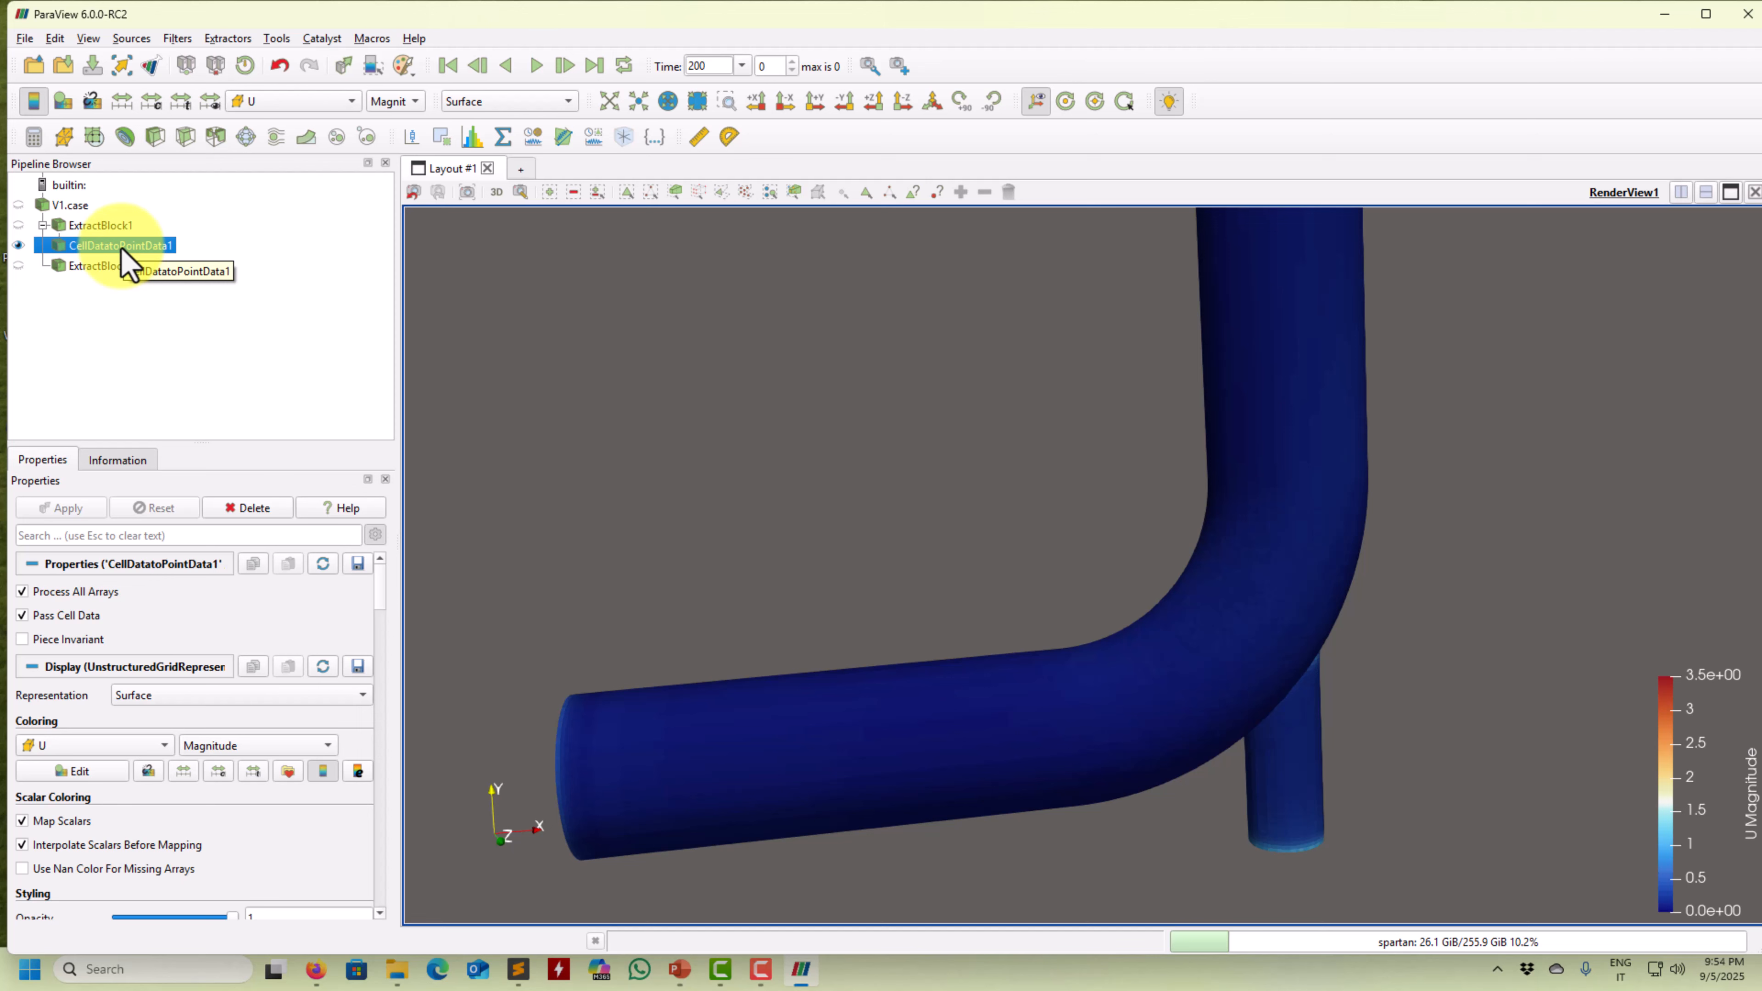
Slice the converted internal mesh normal to Z at the default origin and hide the slice's plane widget
left_click(184, 141)
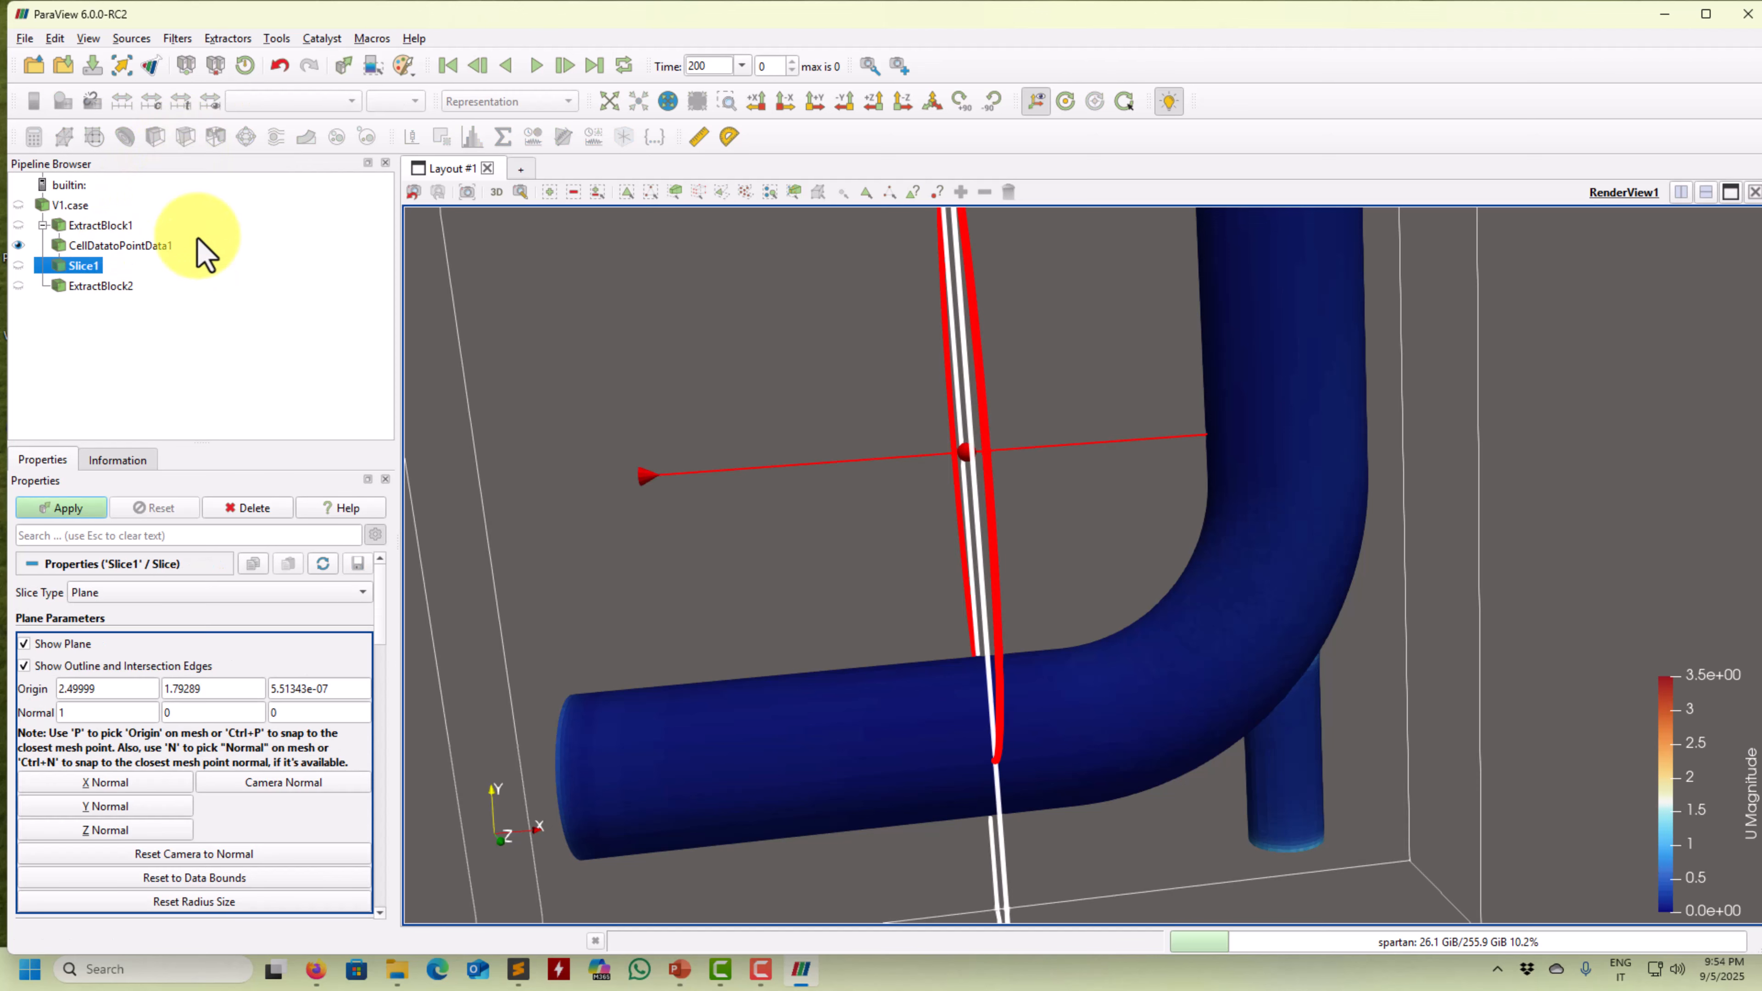
left_click(138, 831)
left_click(70, 518)
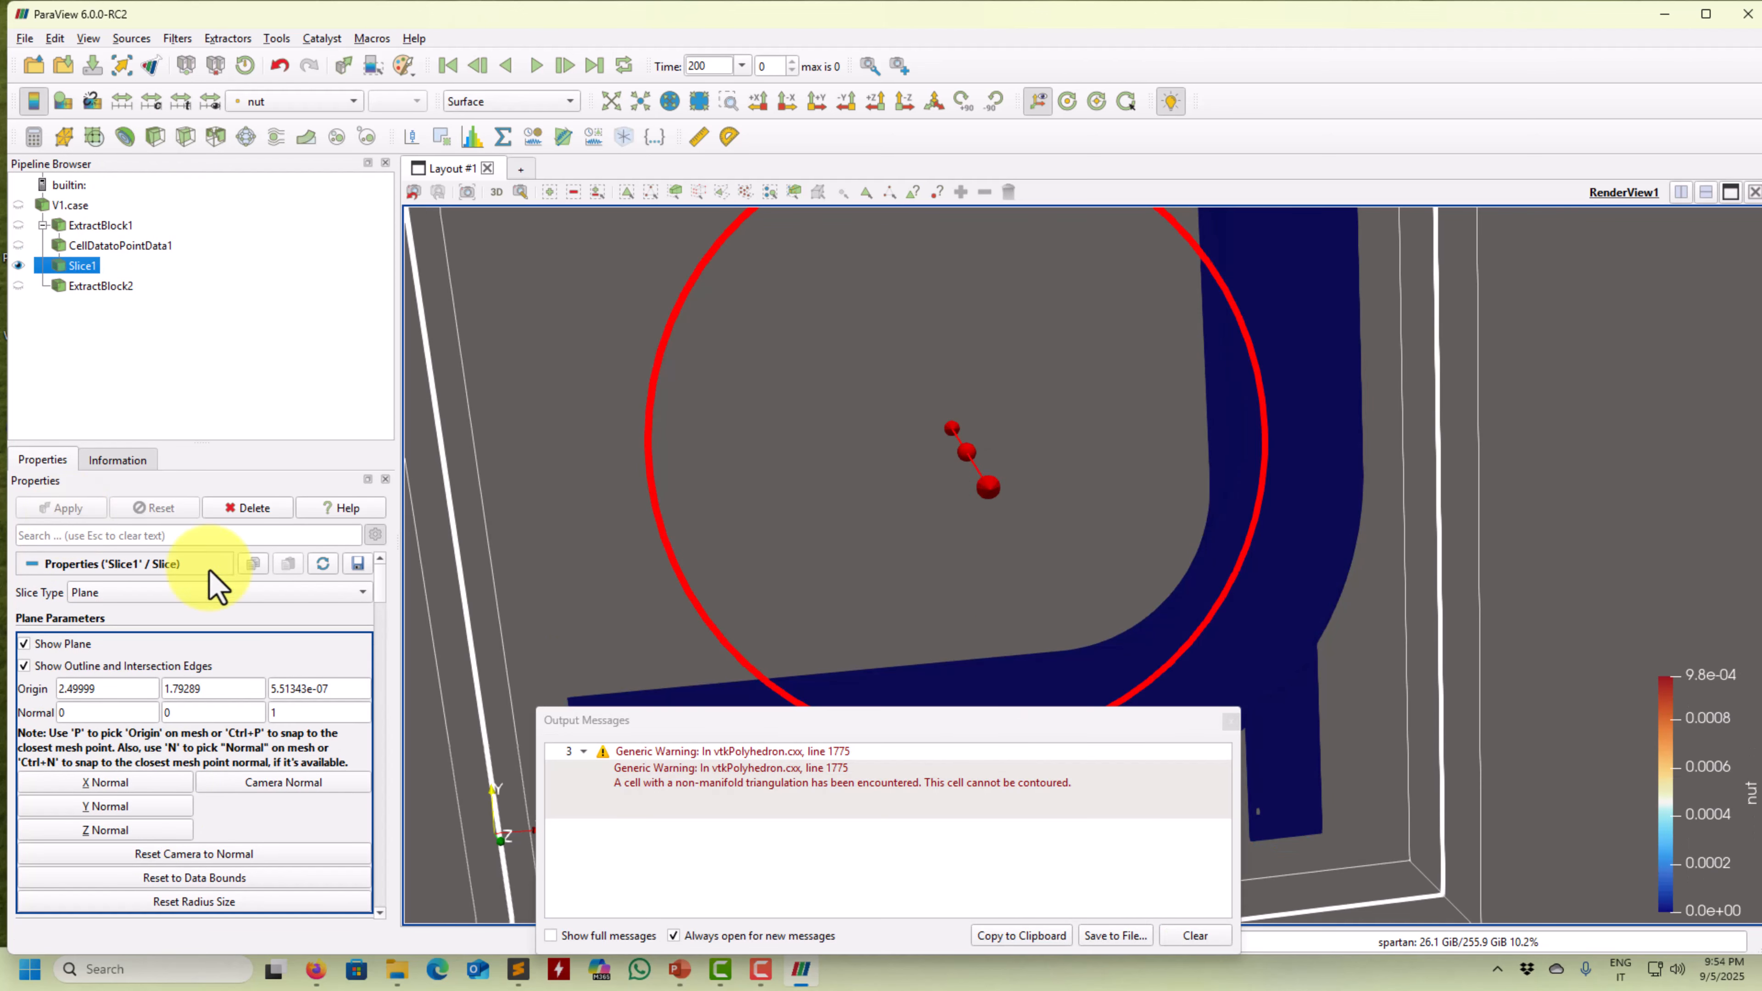
left_click(1228, 723)
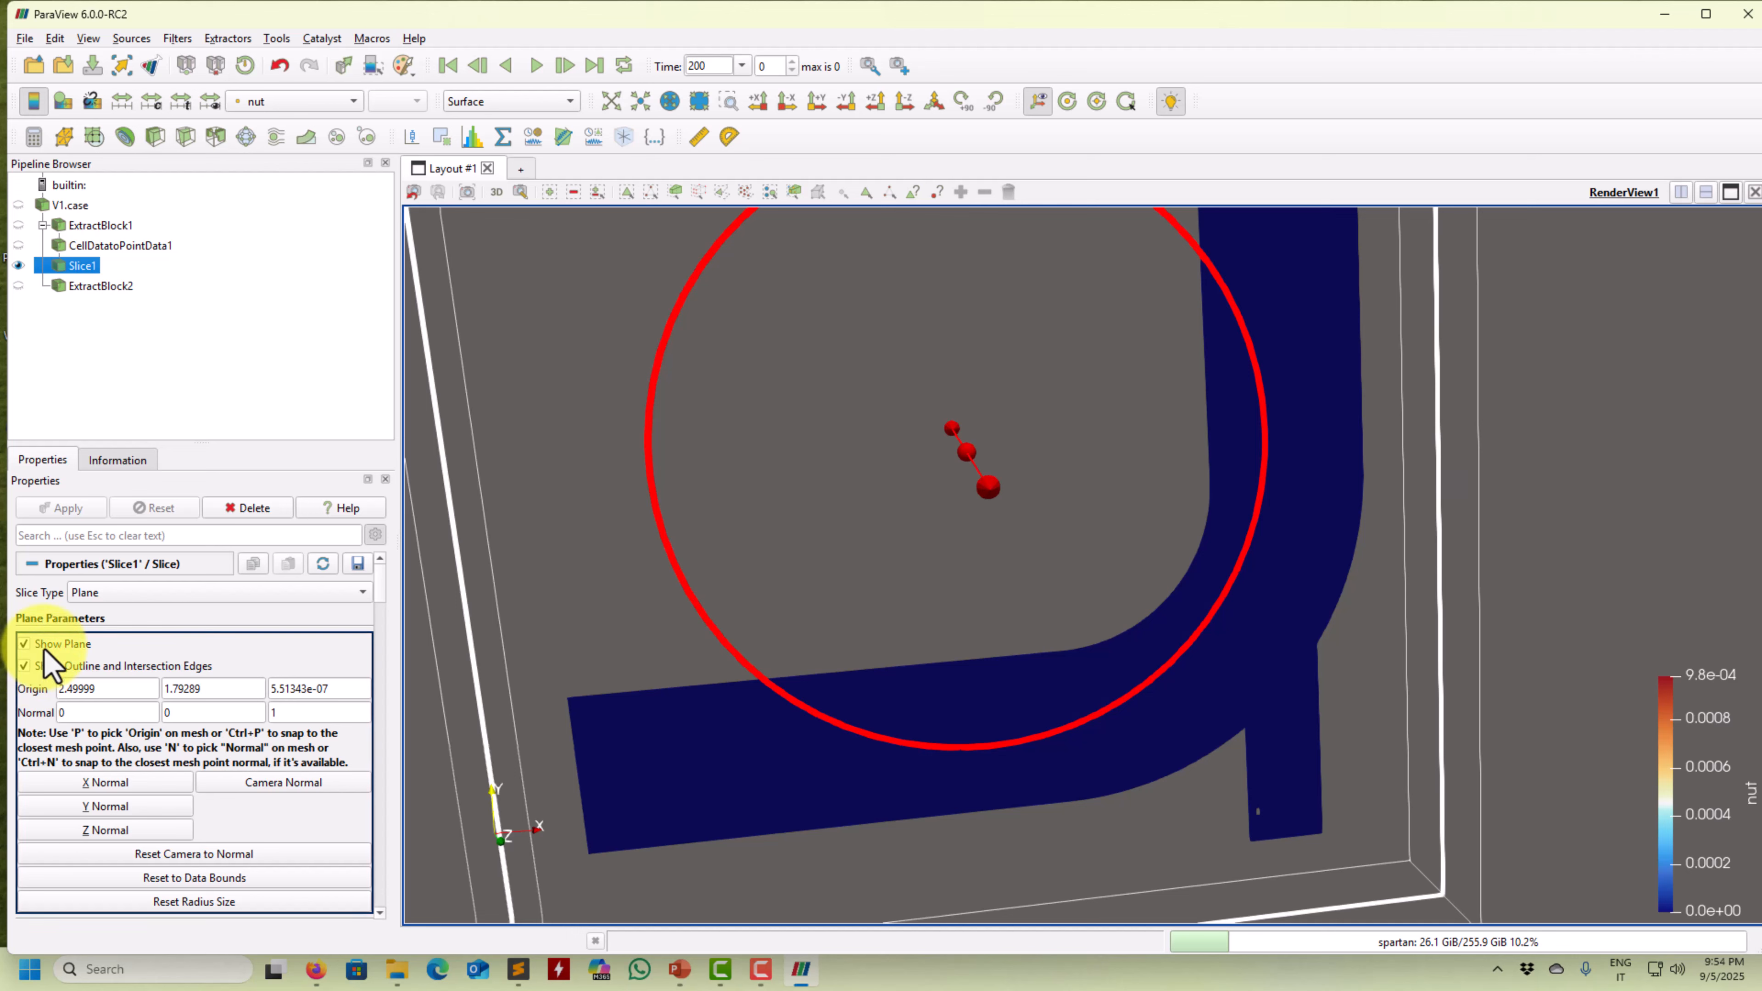
left_click(35, 644)
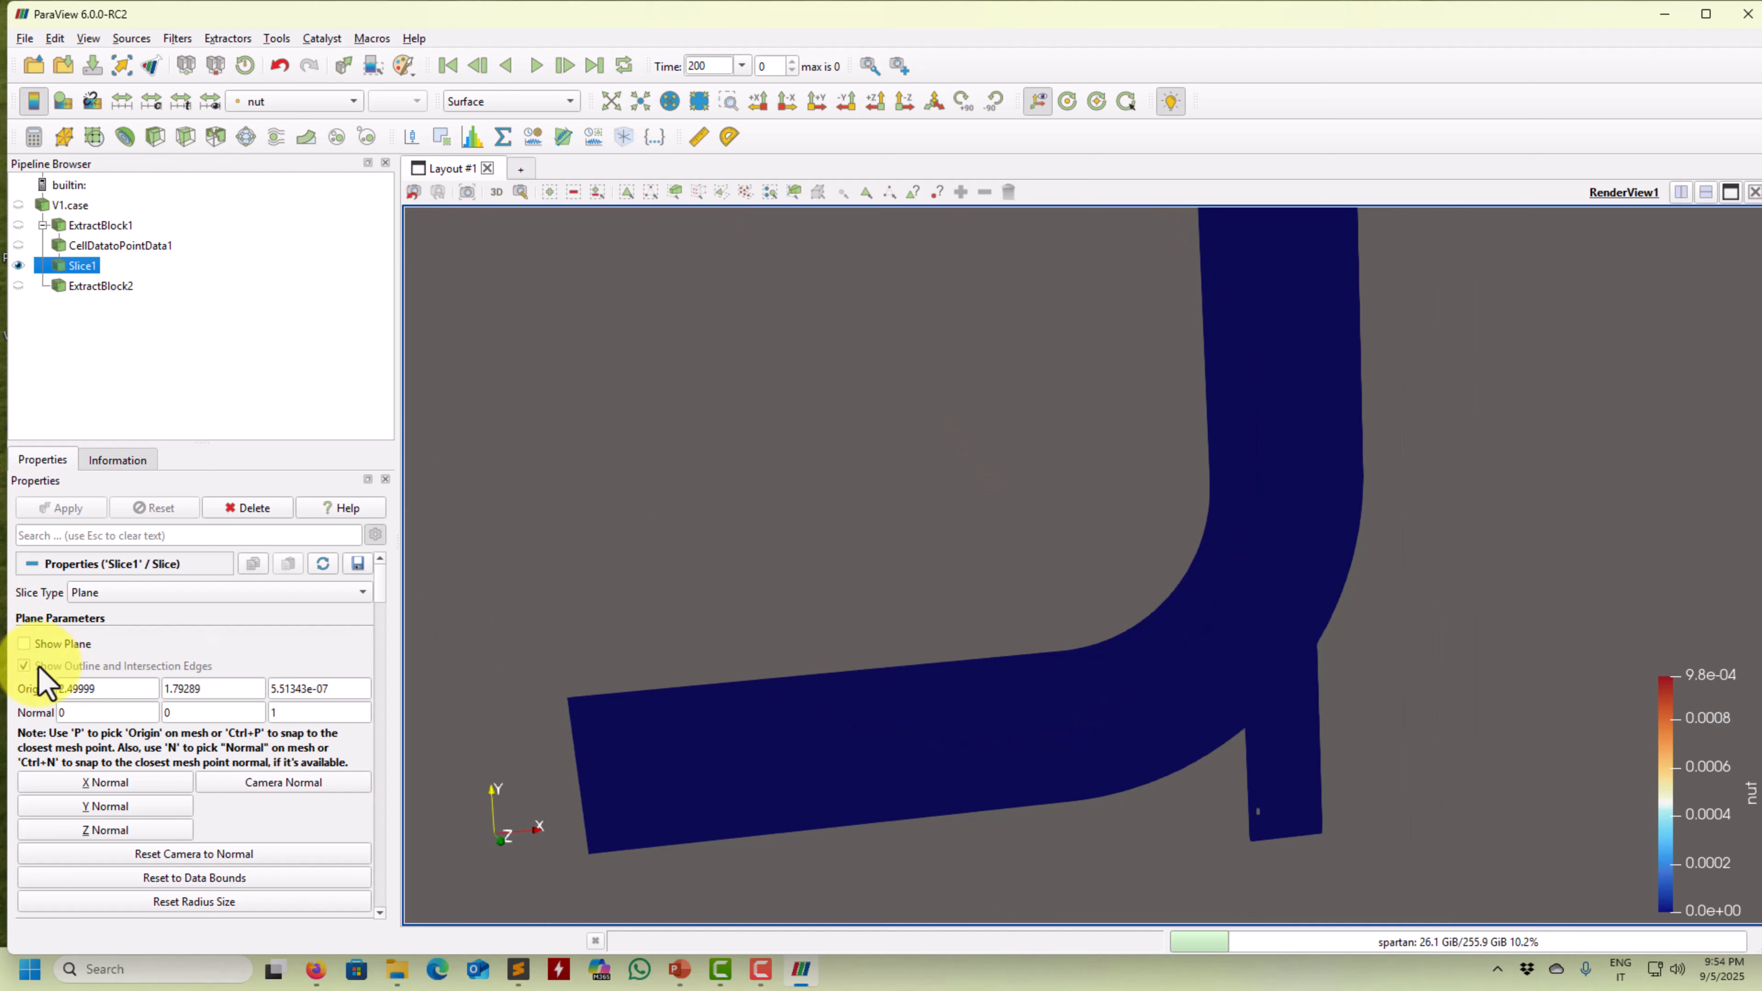
Color the new slice by the point-data U, and switch it to the cell-data U to compare both at the pipe junction
left_click(305, 103)
left_click(302, 39)
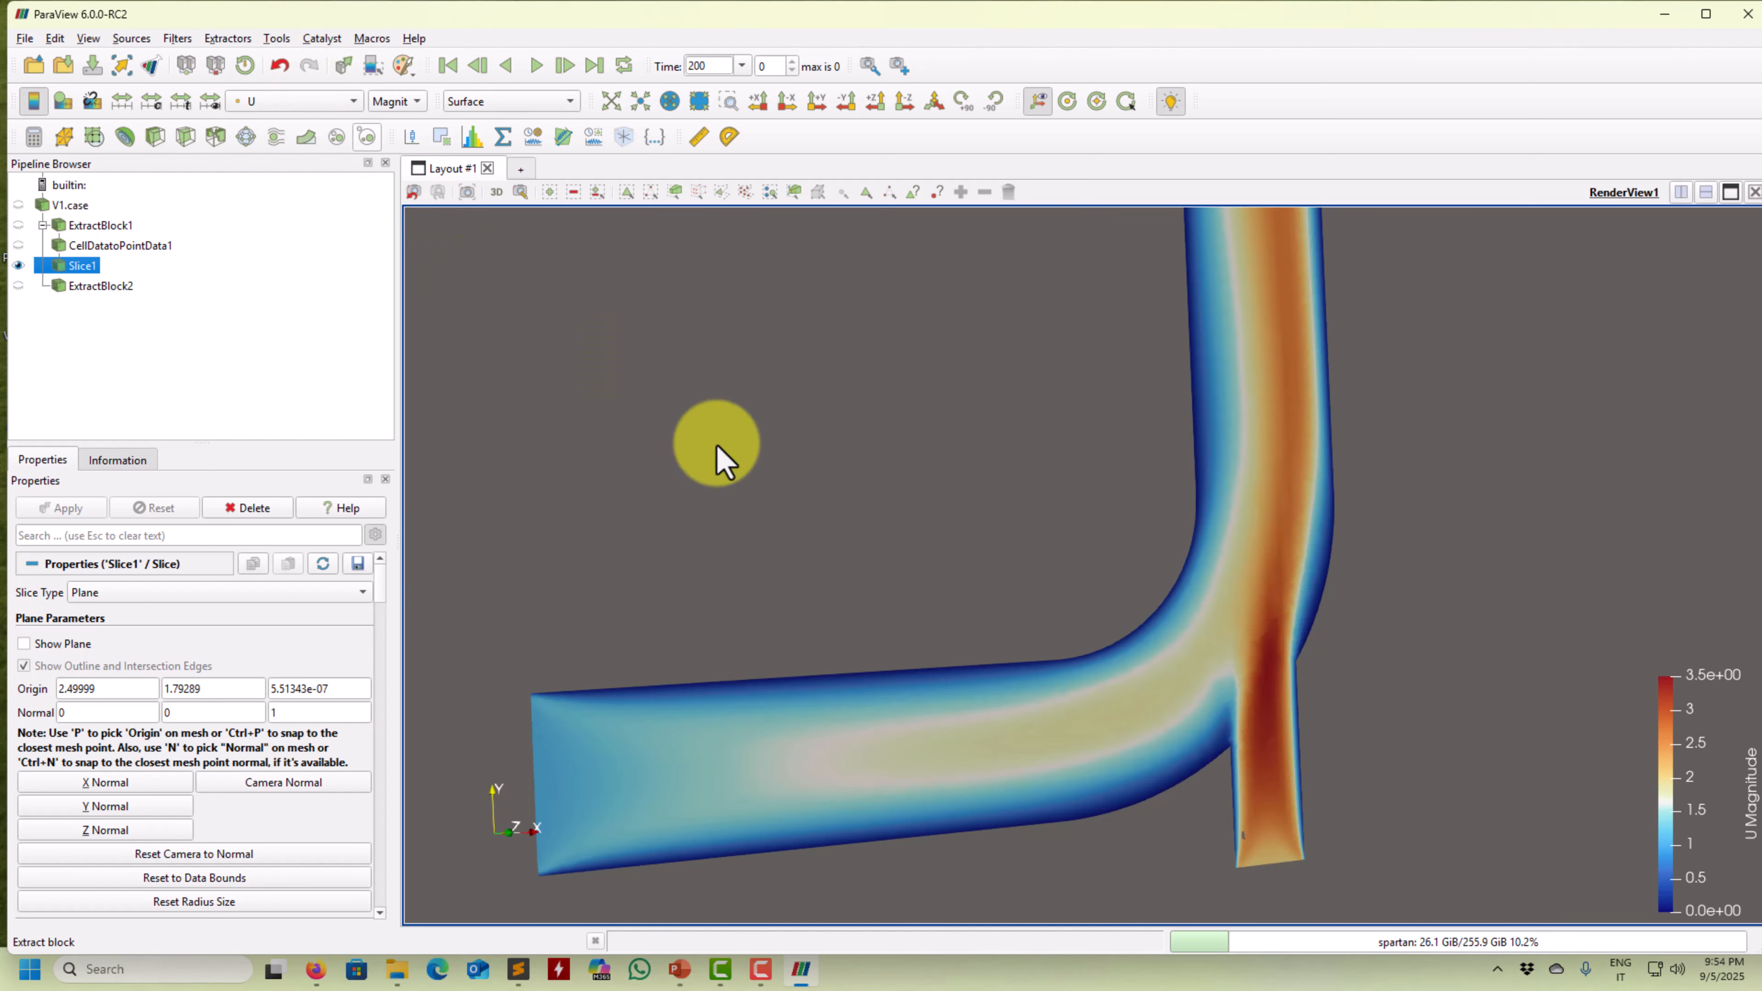
left_click_drag(1216, 622, 1107, 554)
right_click_drag(1100, 540, 1121, 725)
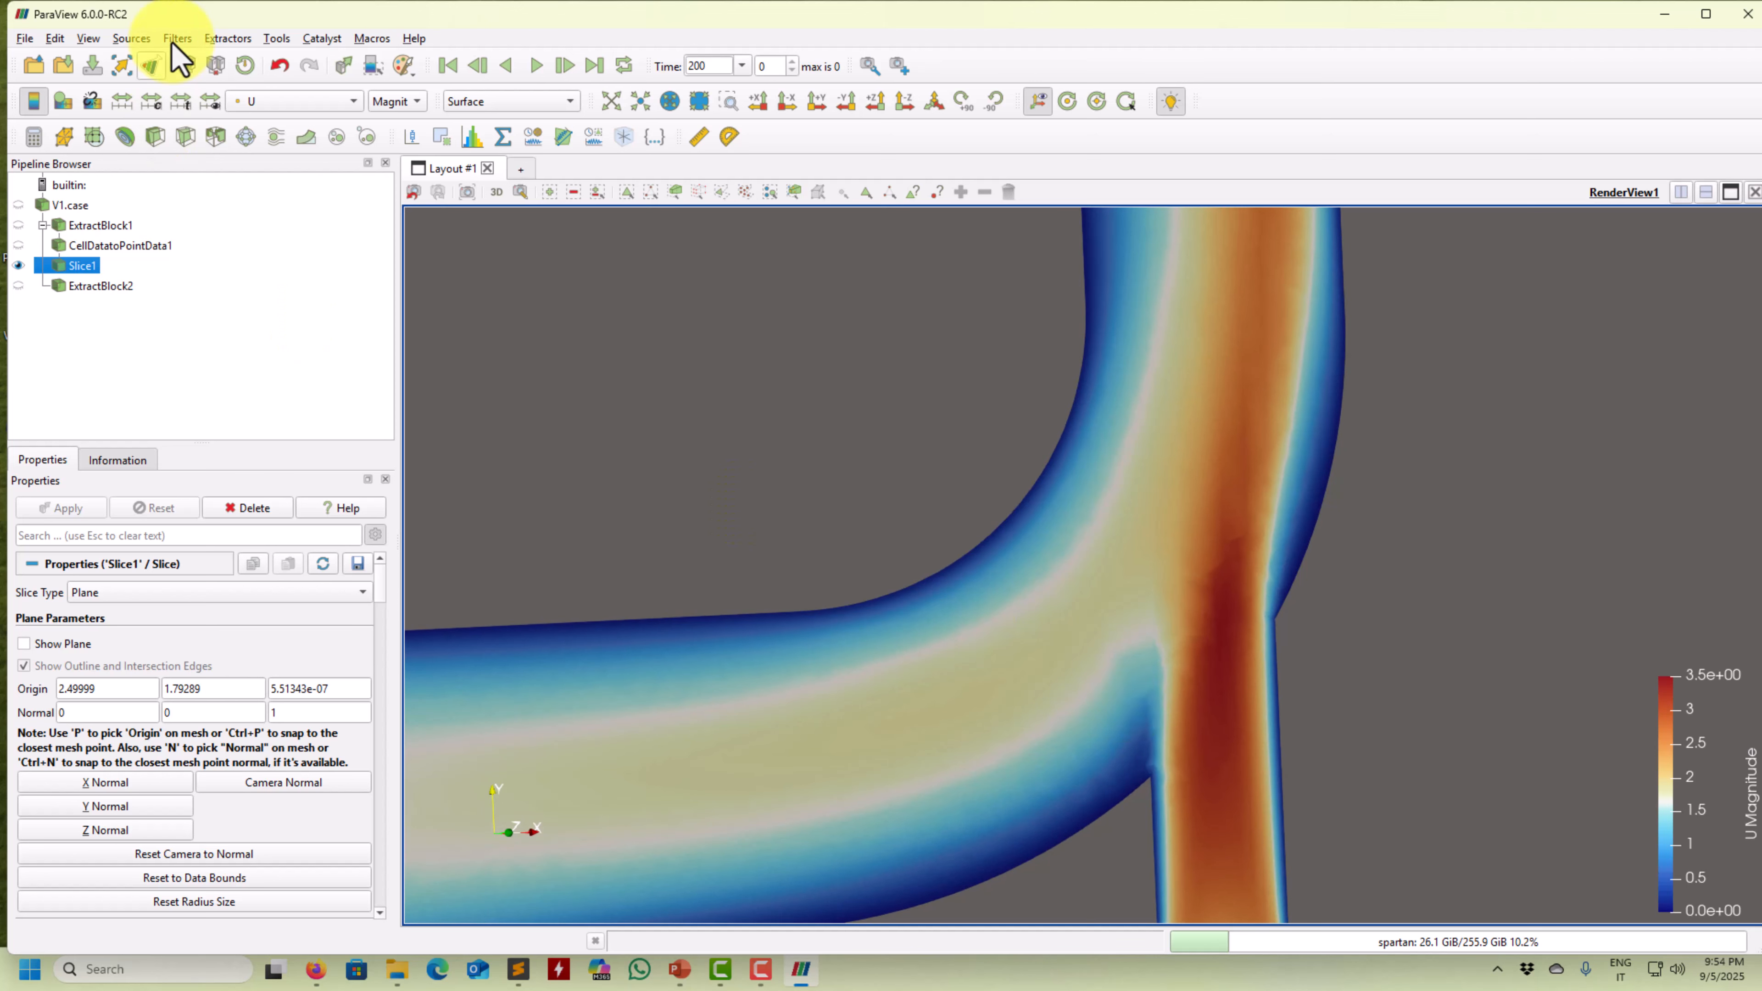
left_click(267, 103)
left_click(316, 300)
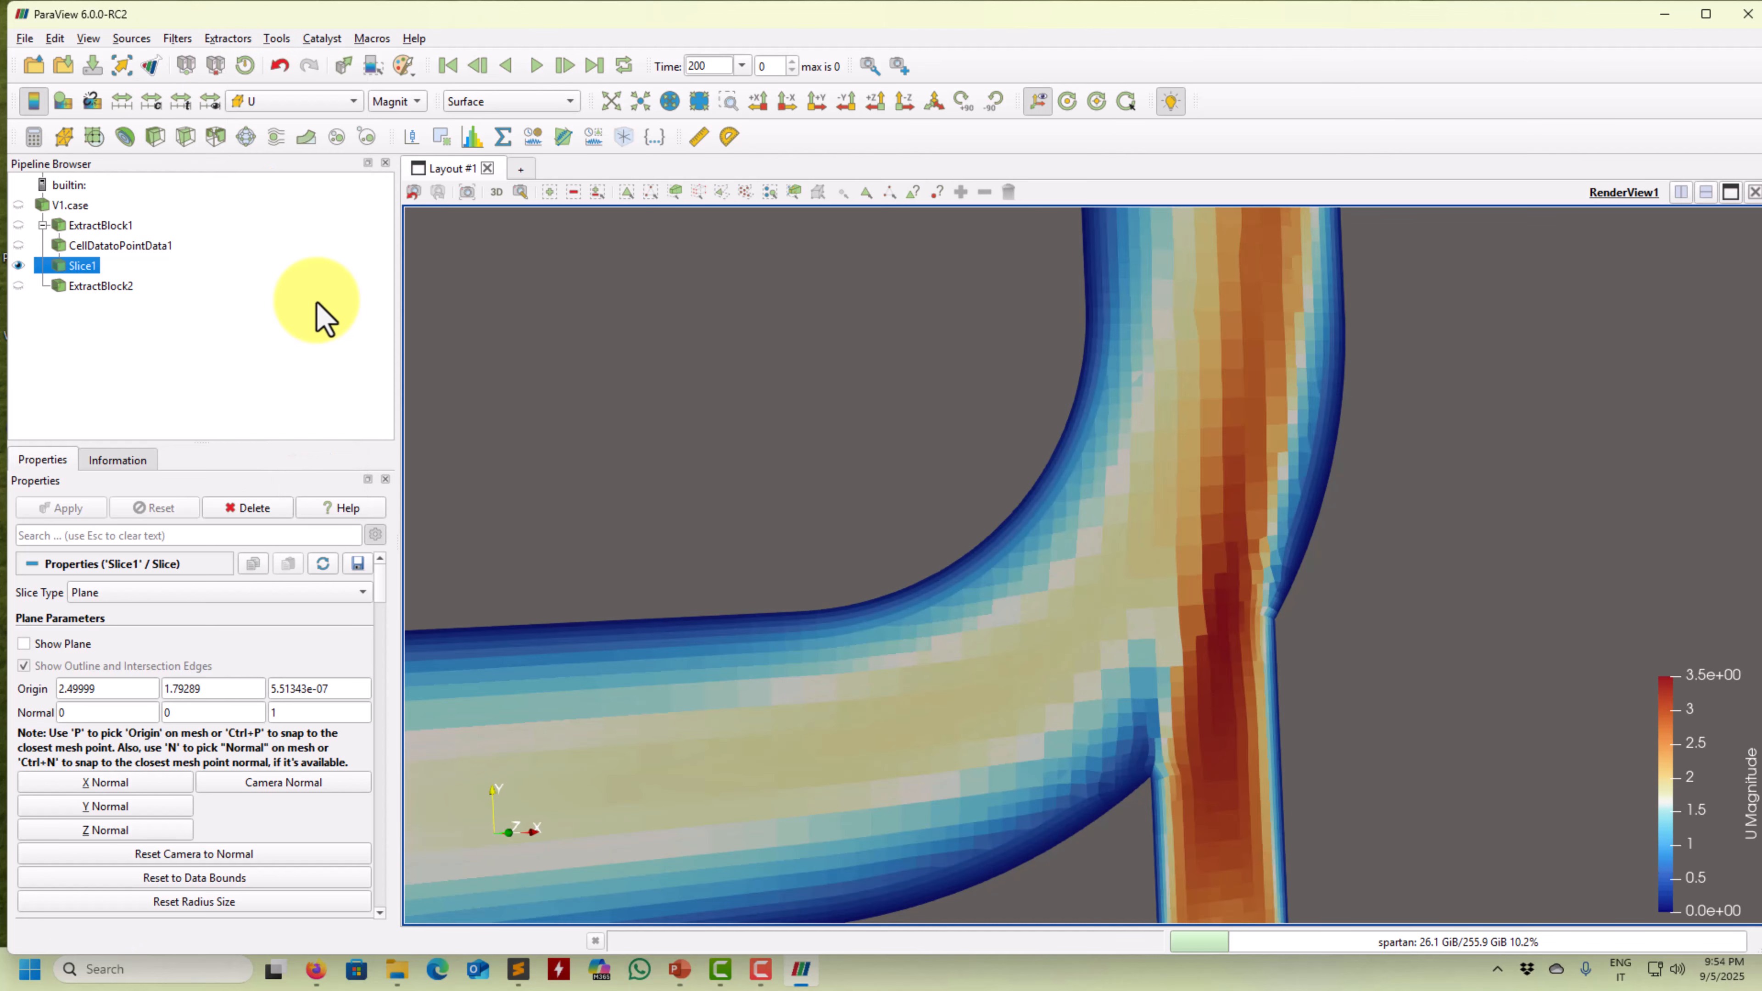
Examine the cell-based velocity coloring on the slice around the pipe junction and from several angles
left_click_drag(971, 548, 957, 465)
middle_click_drag(954, 451, 956, 452)
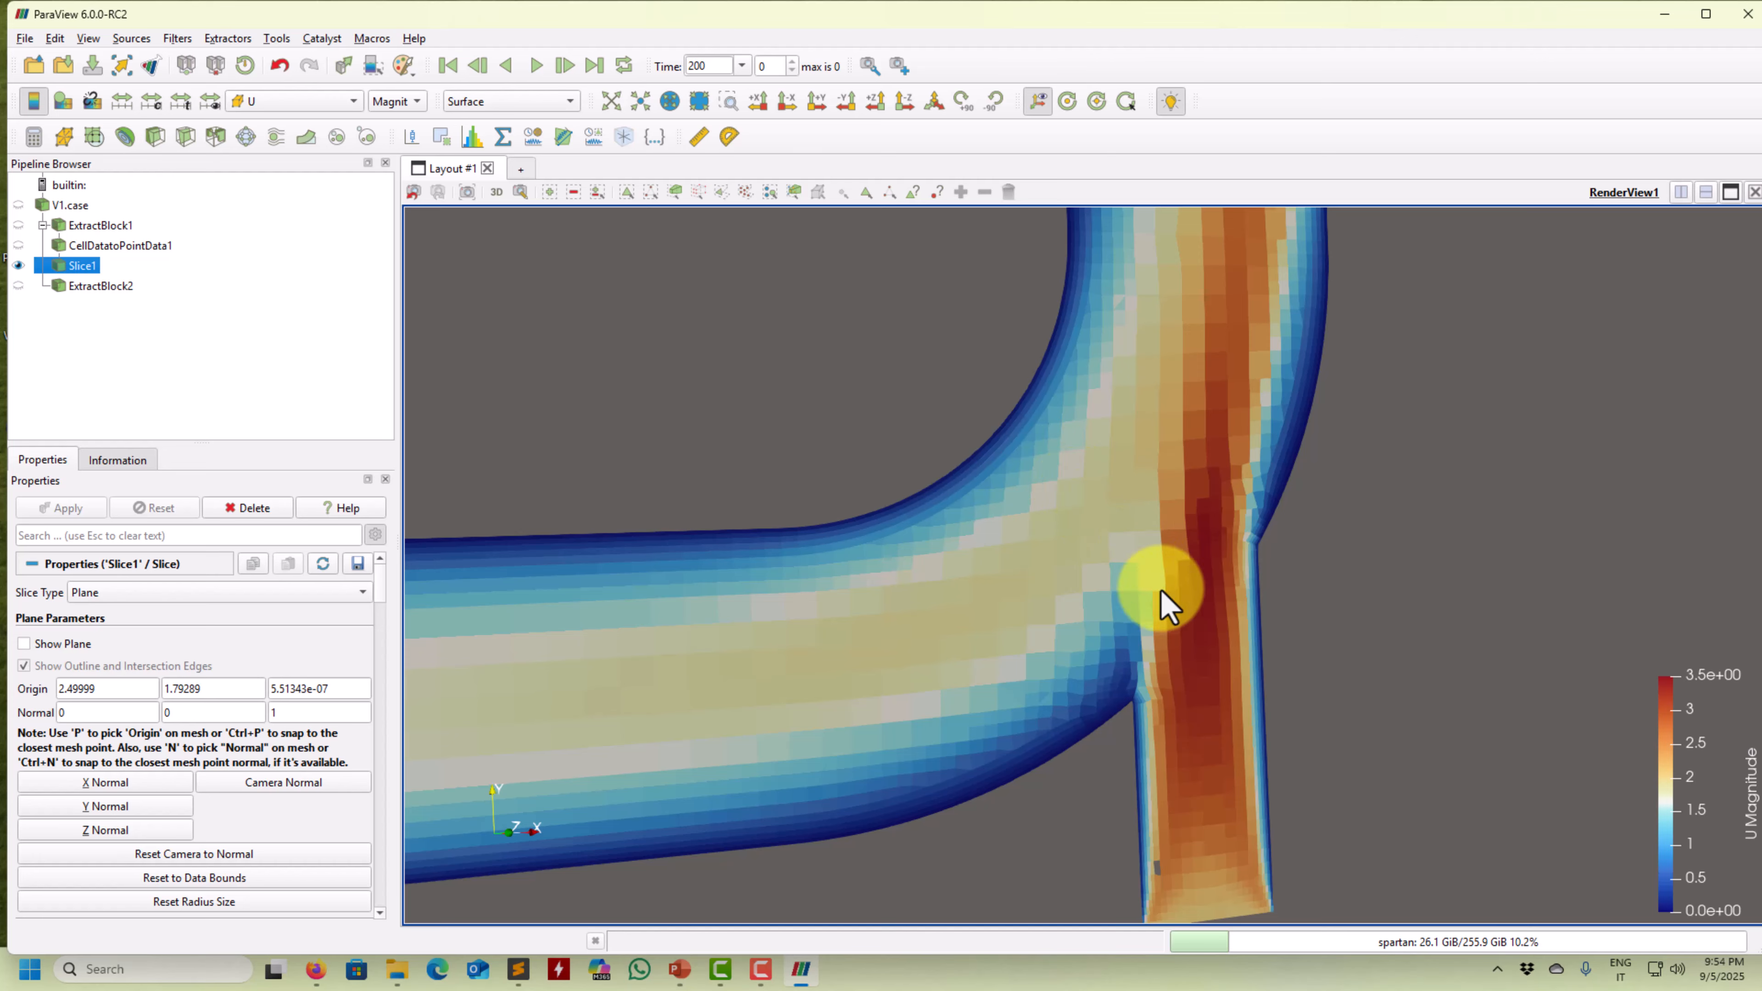
middle_click_drag(1164, 599, 1367, 603)
scroll(1365, 589, "down", 6)
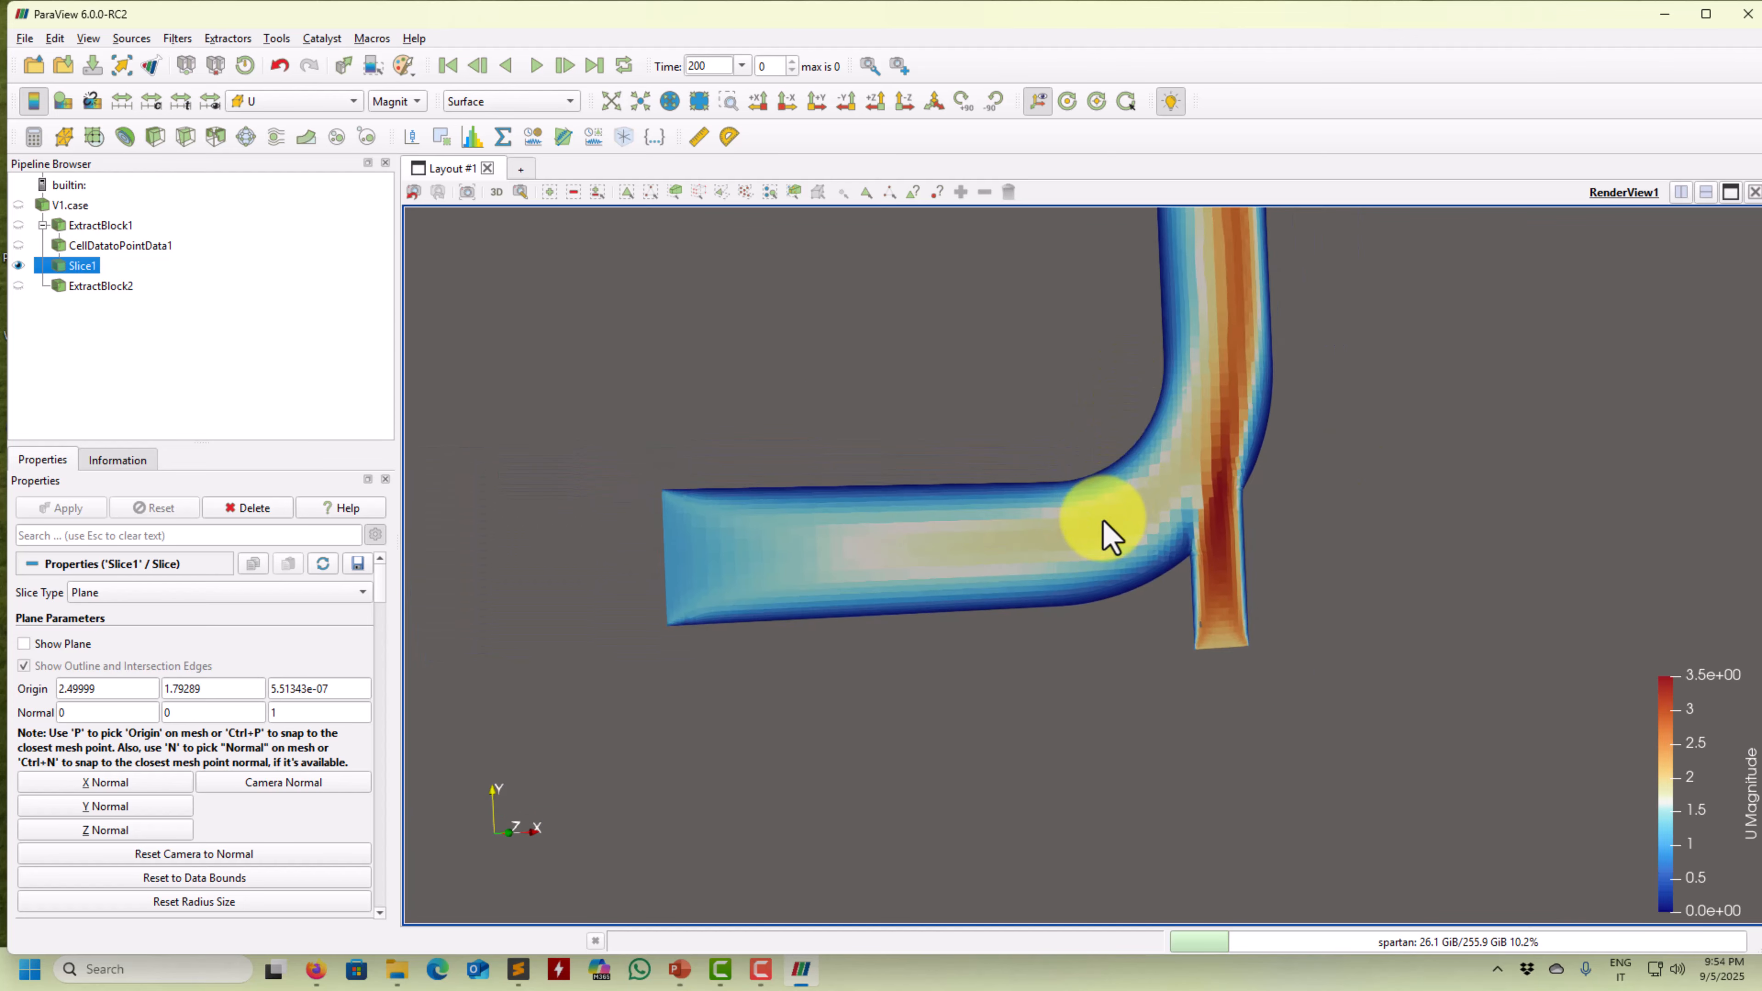
middle_click_drag(1105, 527, 1073, 699)
left_click_drag(1080, 715, 806, 751)
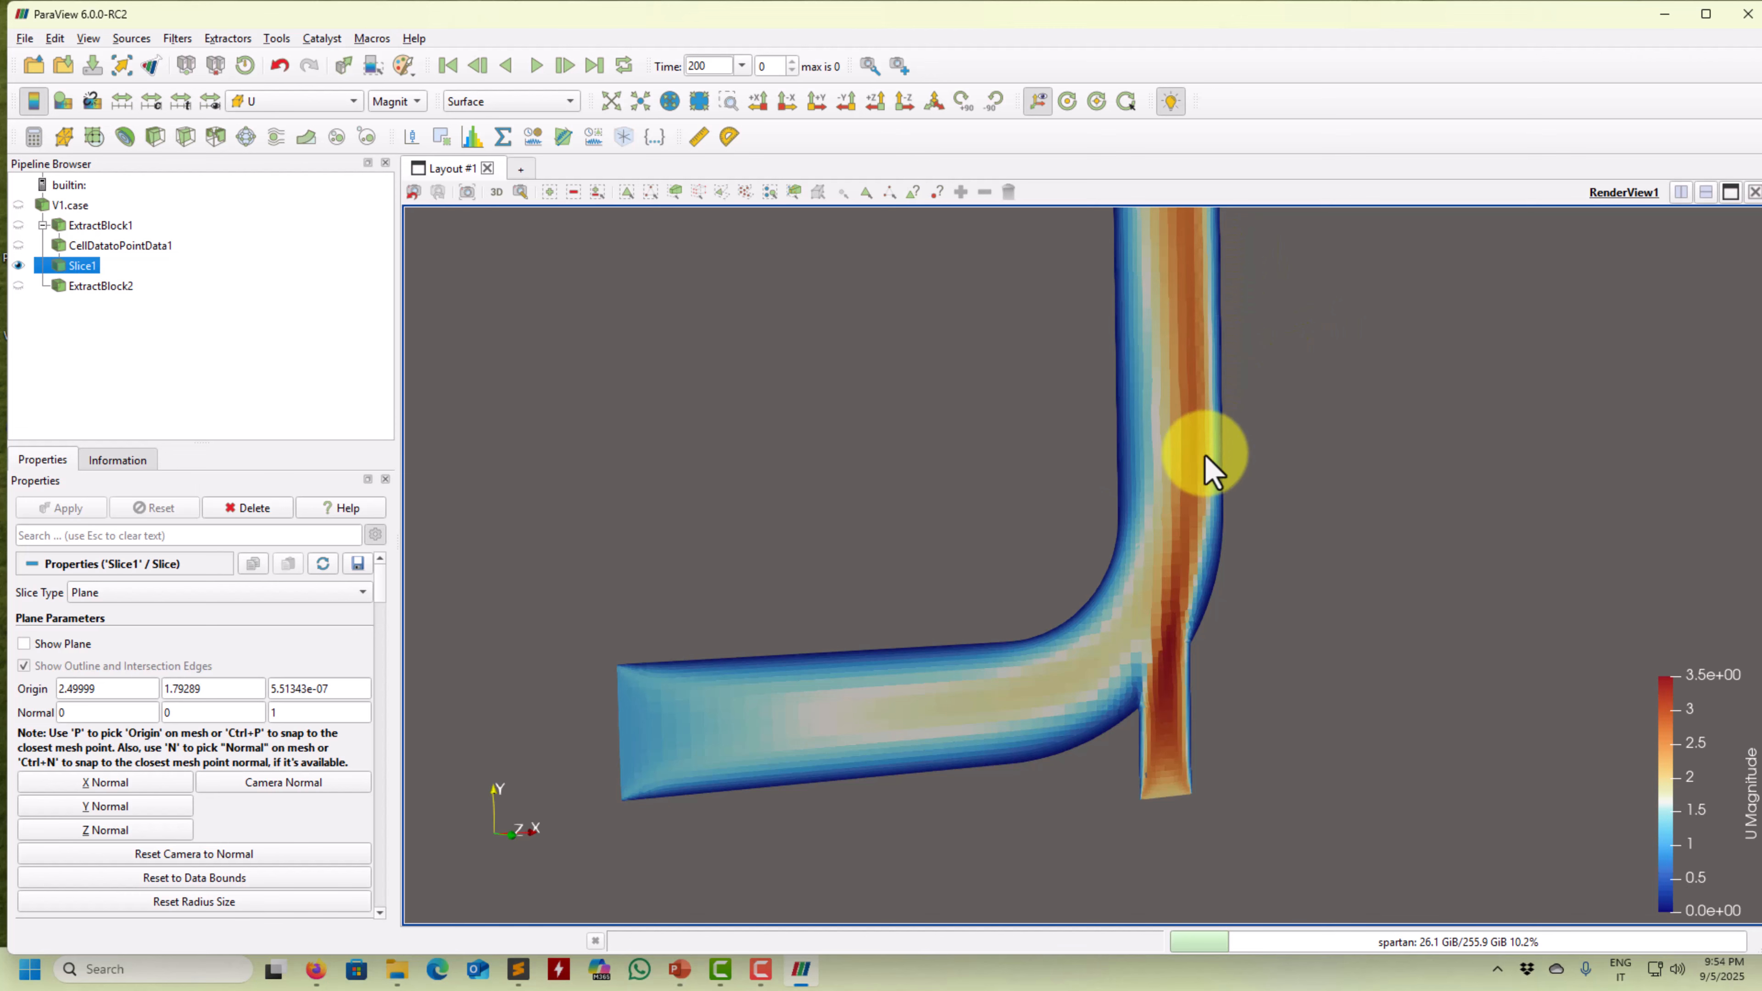
left_click_drag(1034, 728, 1176, 709)
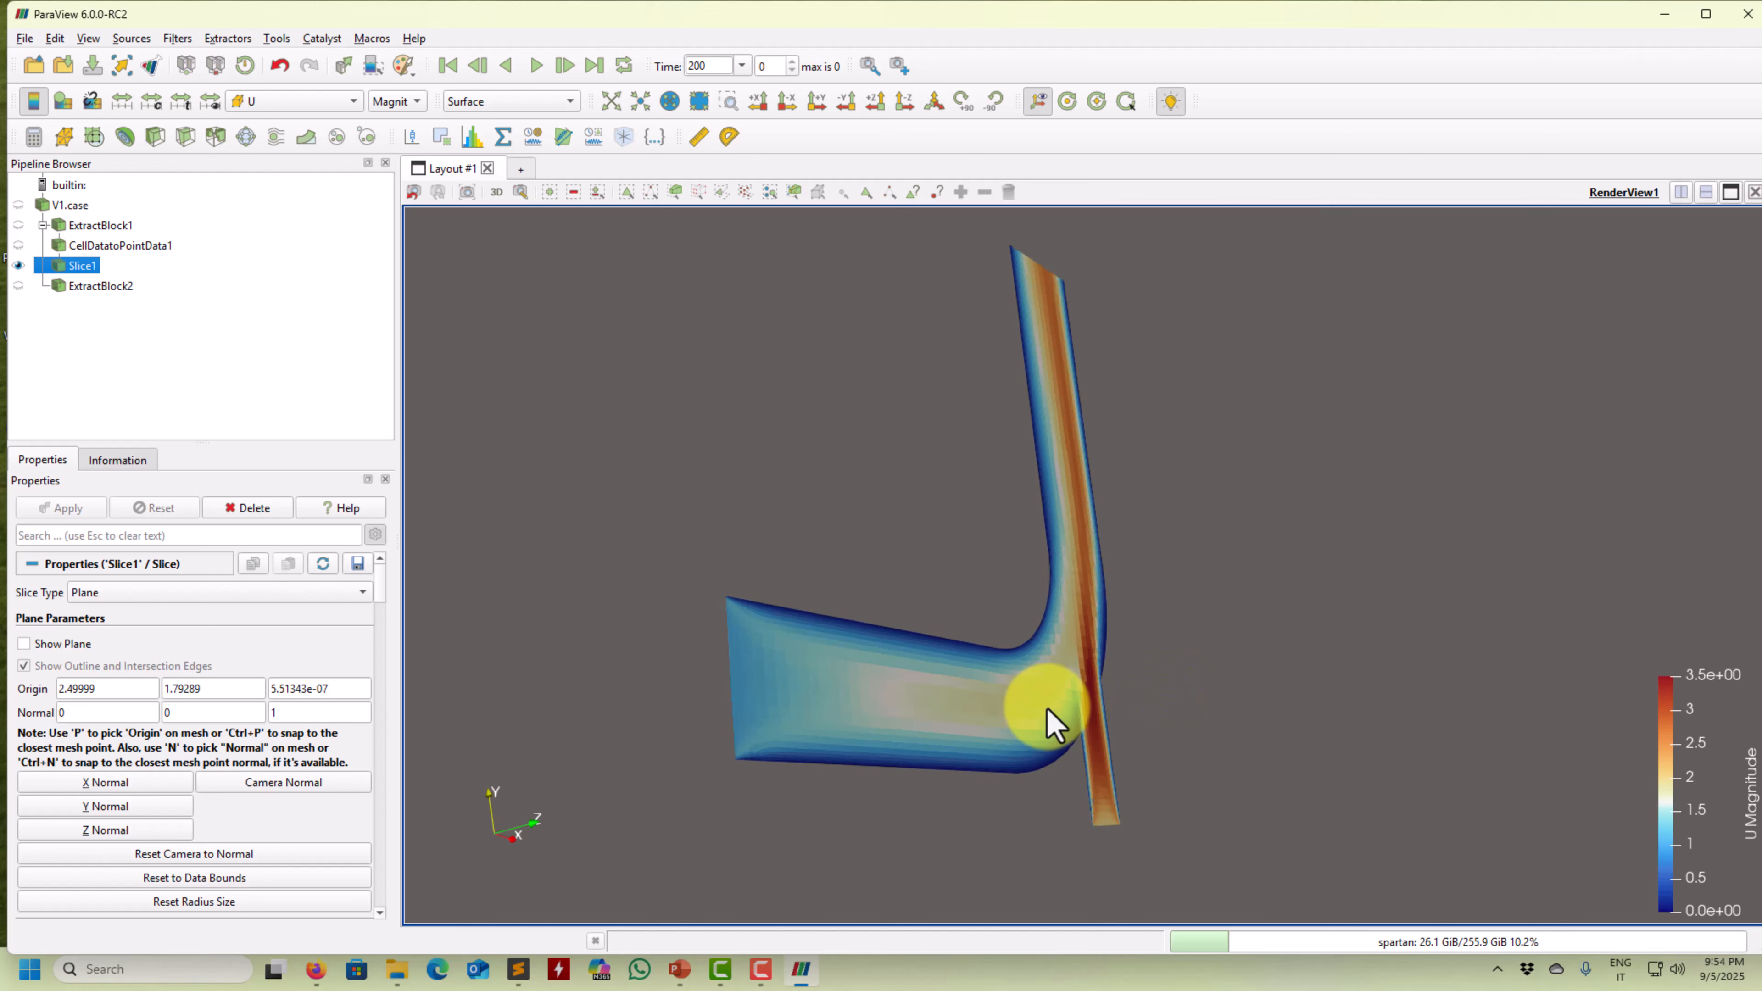
left_click_drag(1049, 709, 857, 726)
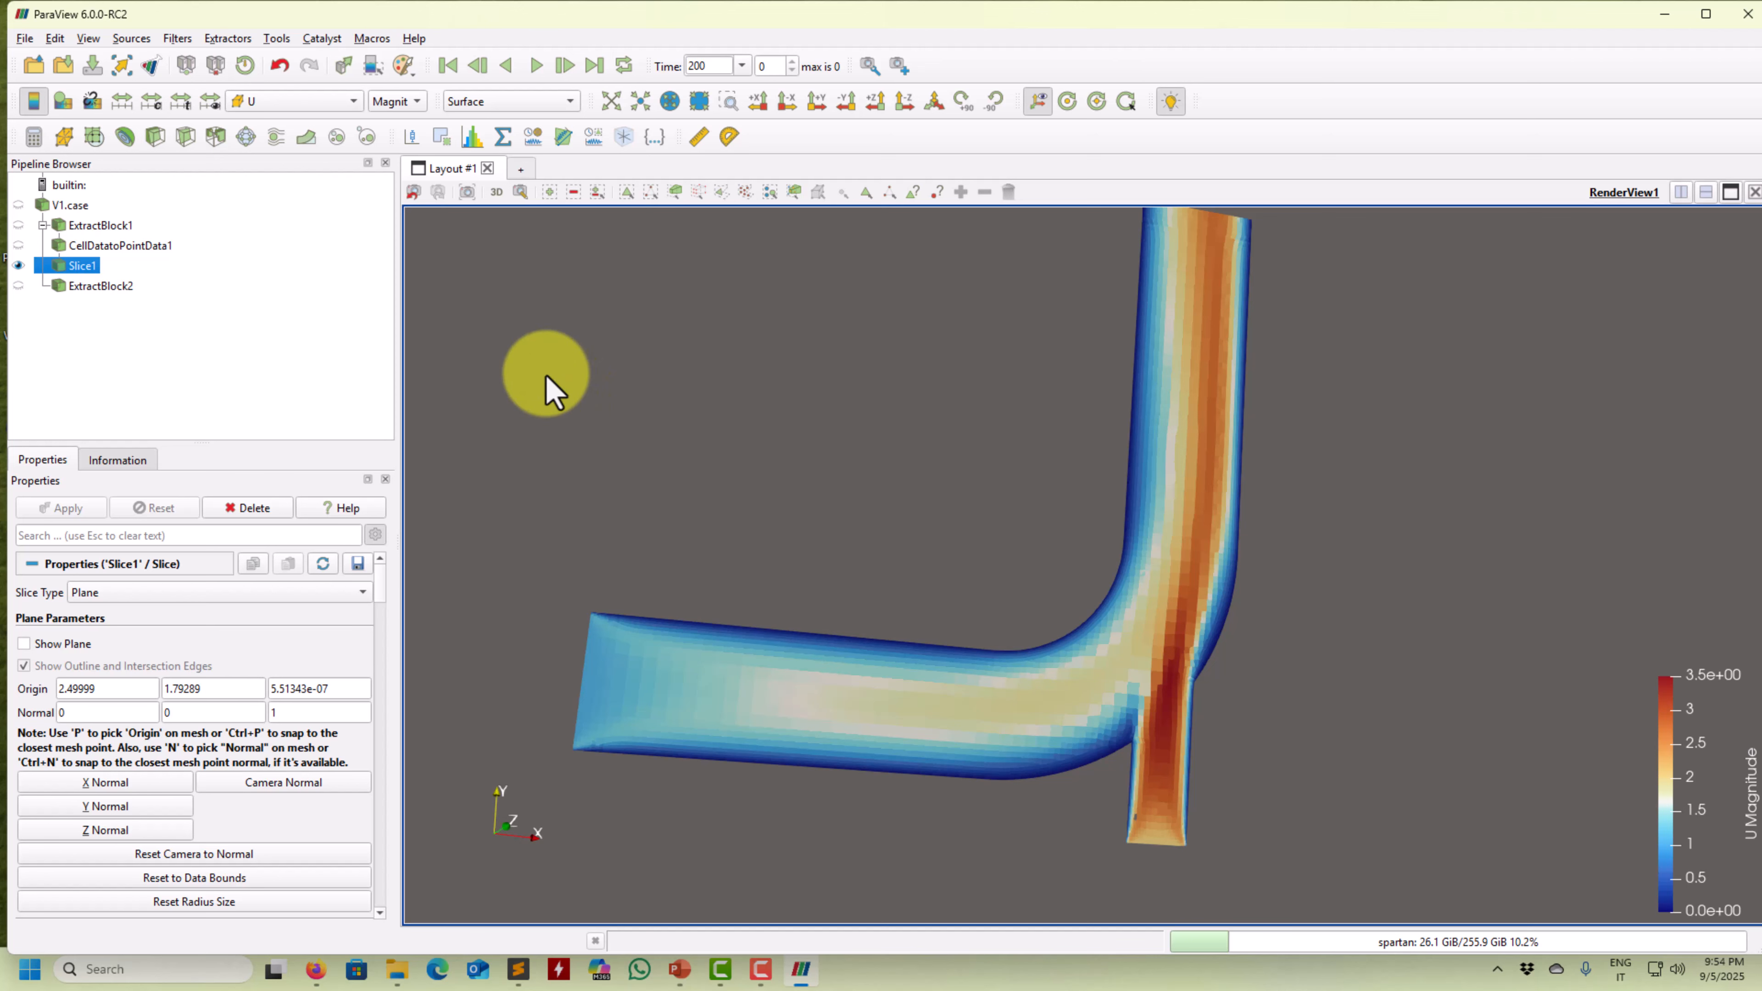
Add a Stream Tracer filter to the slice and bring up its seed settings
left_click(184, 40)
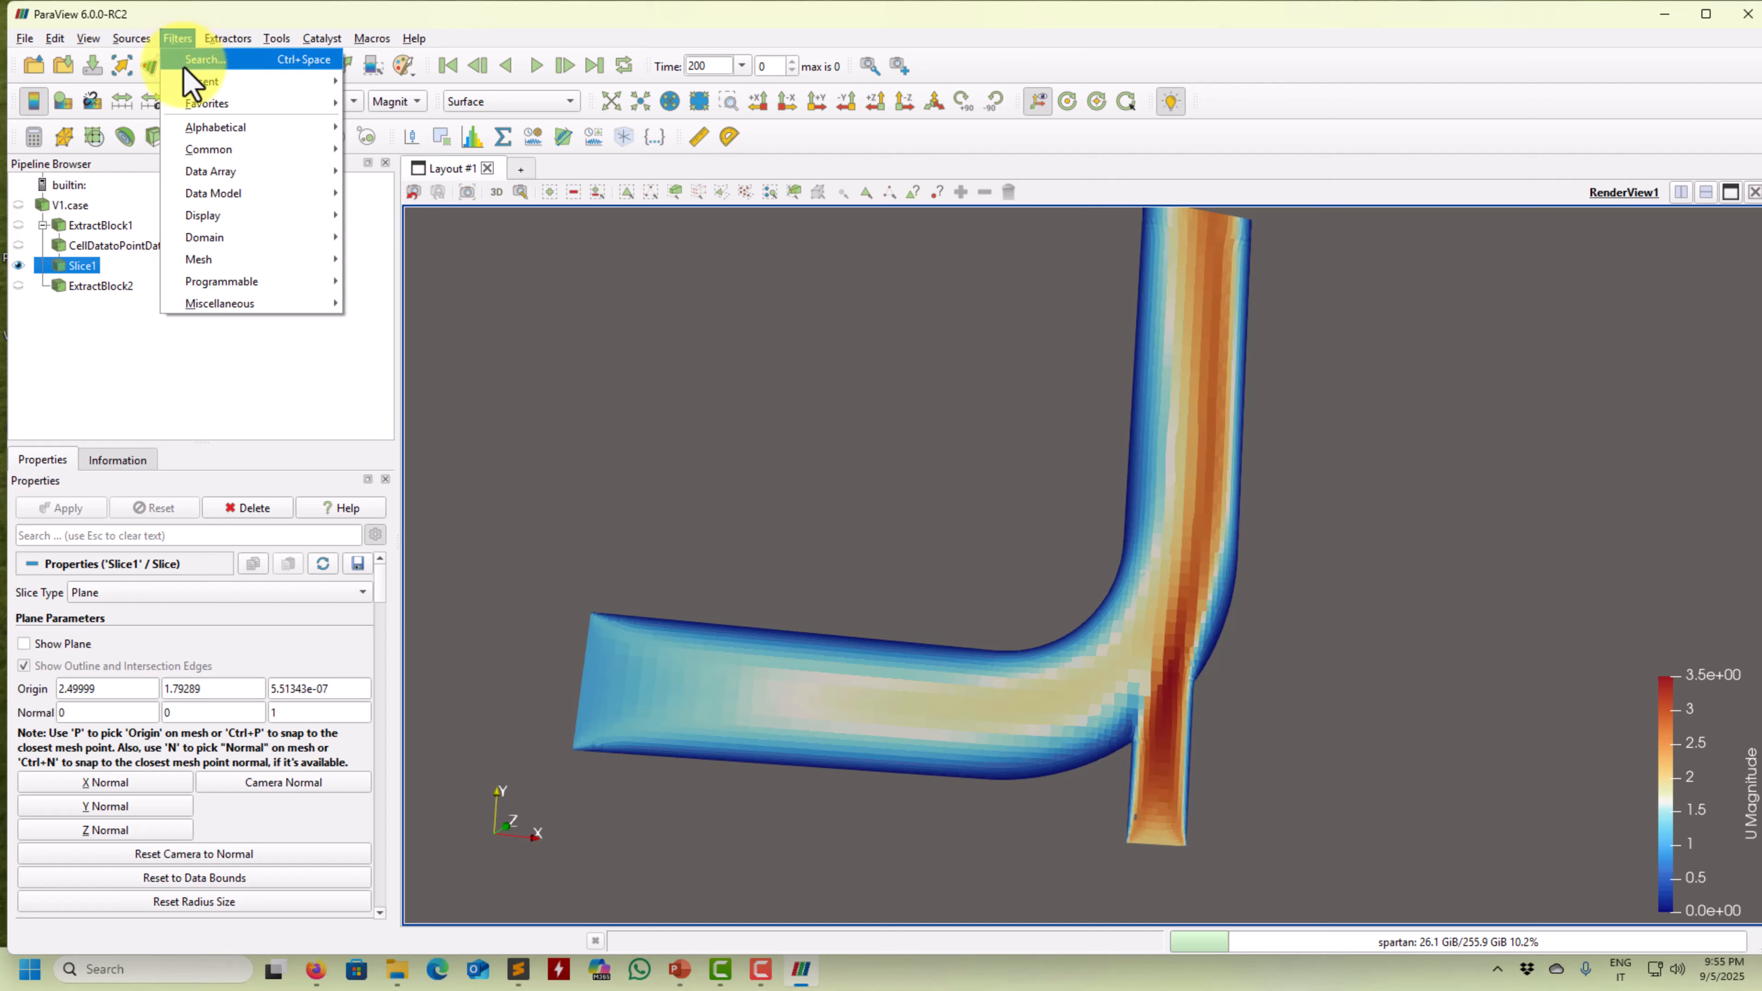
mouse_move(191, 126)
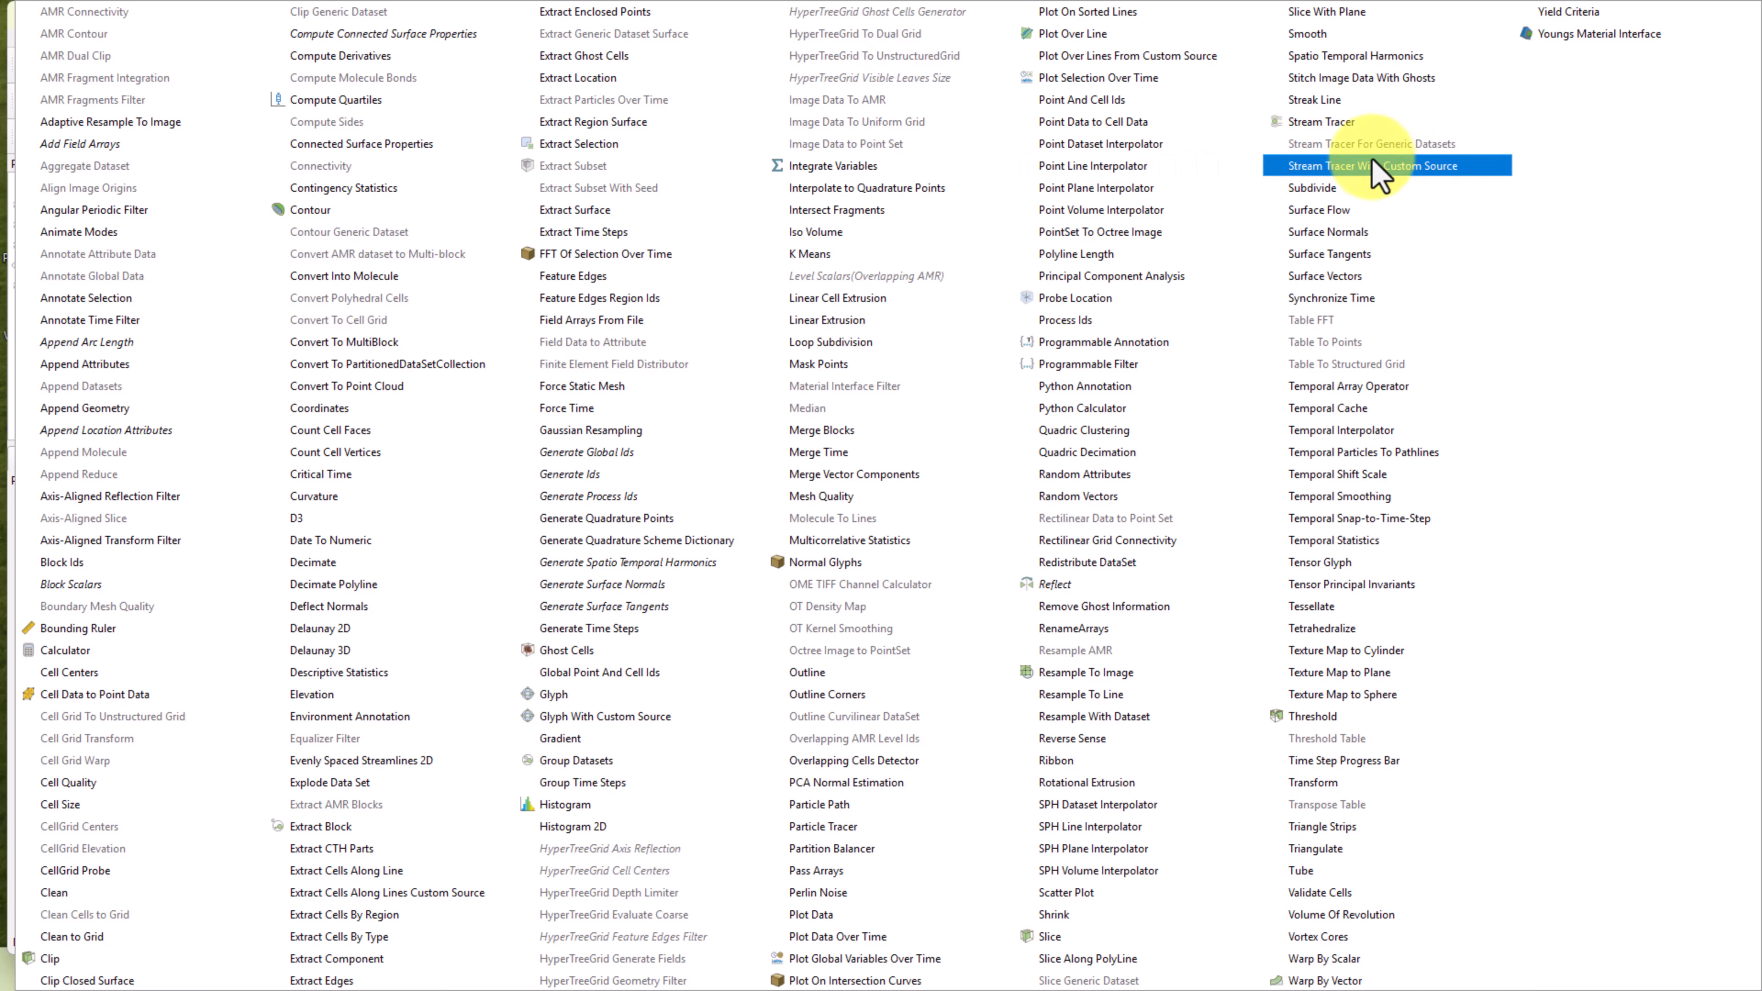
left_click(1318, 123)
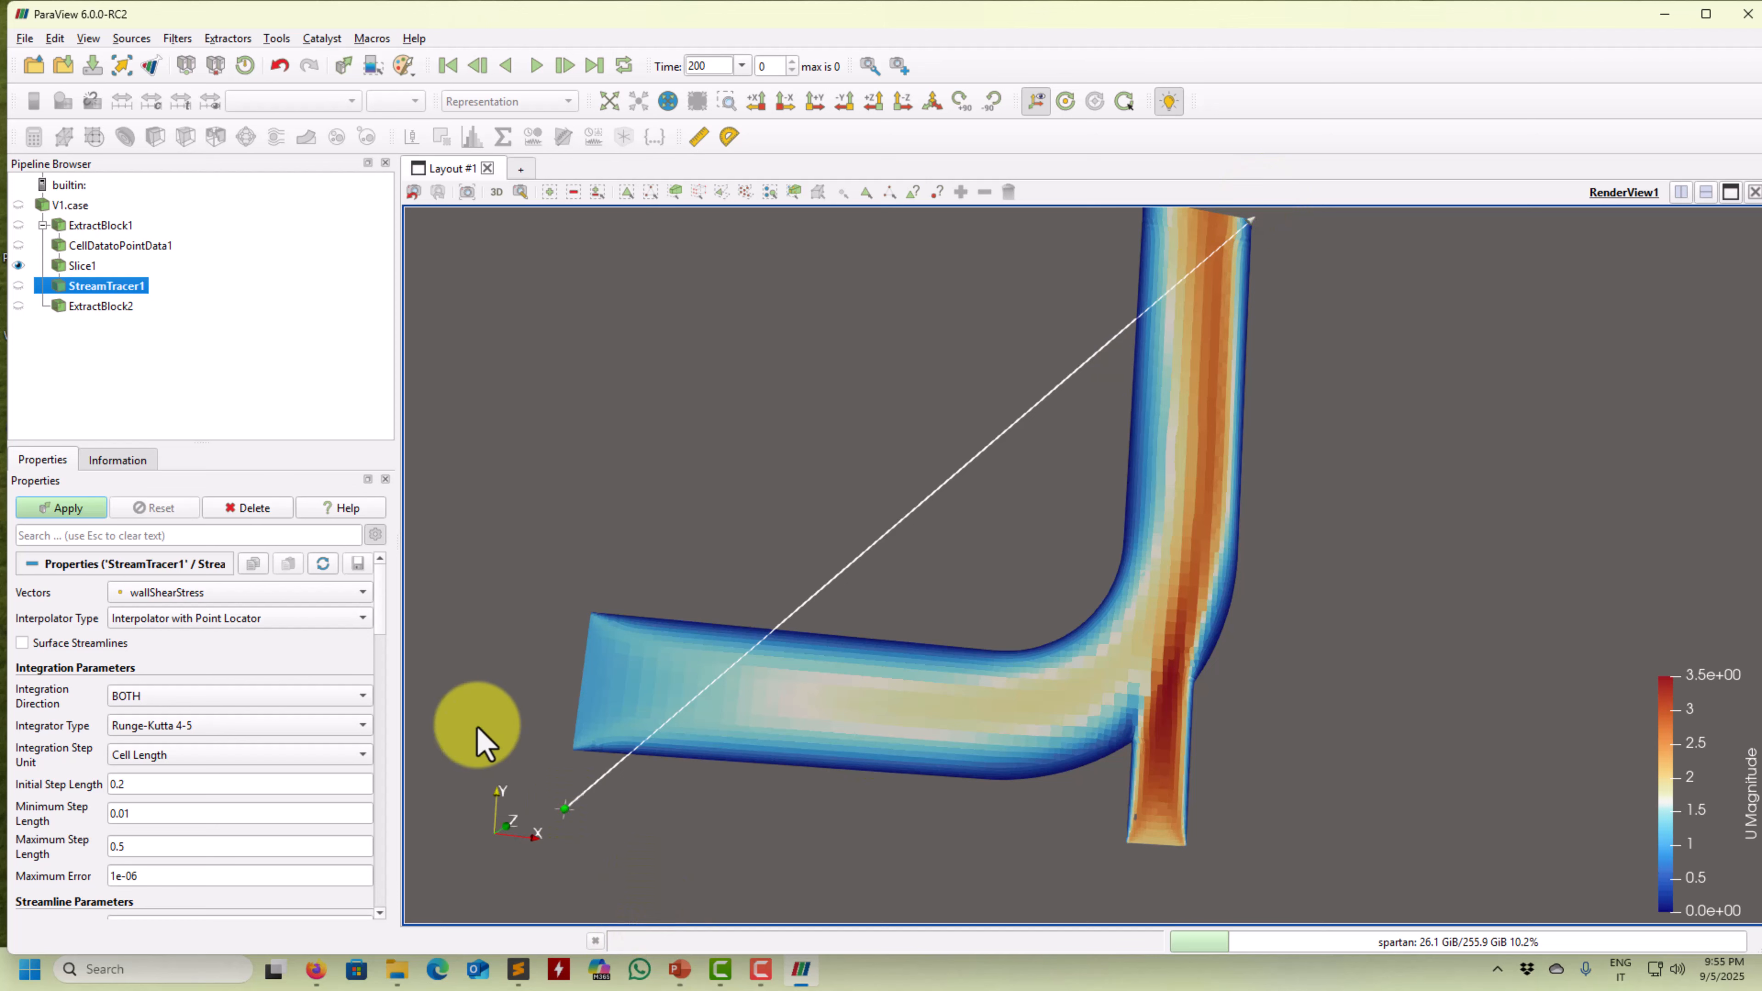
left_click_drag(383, 611, 390, 692)
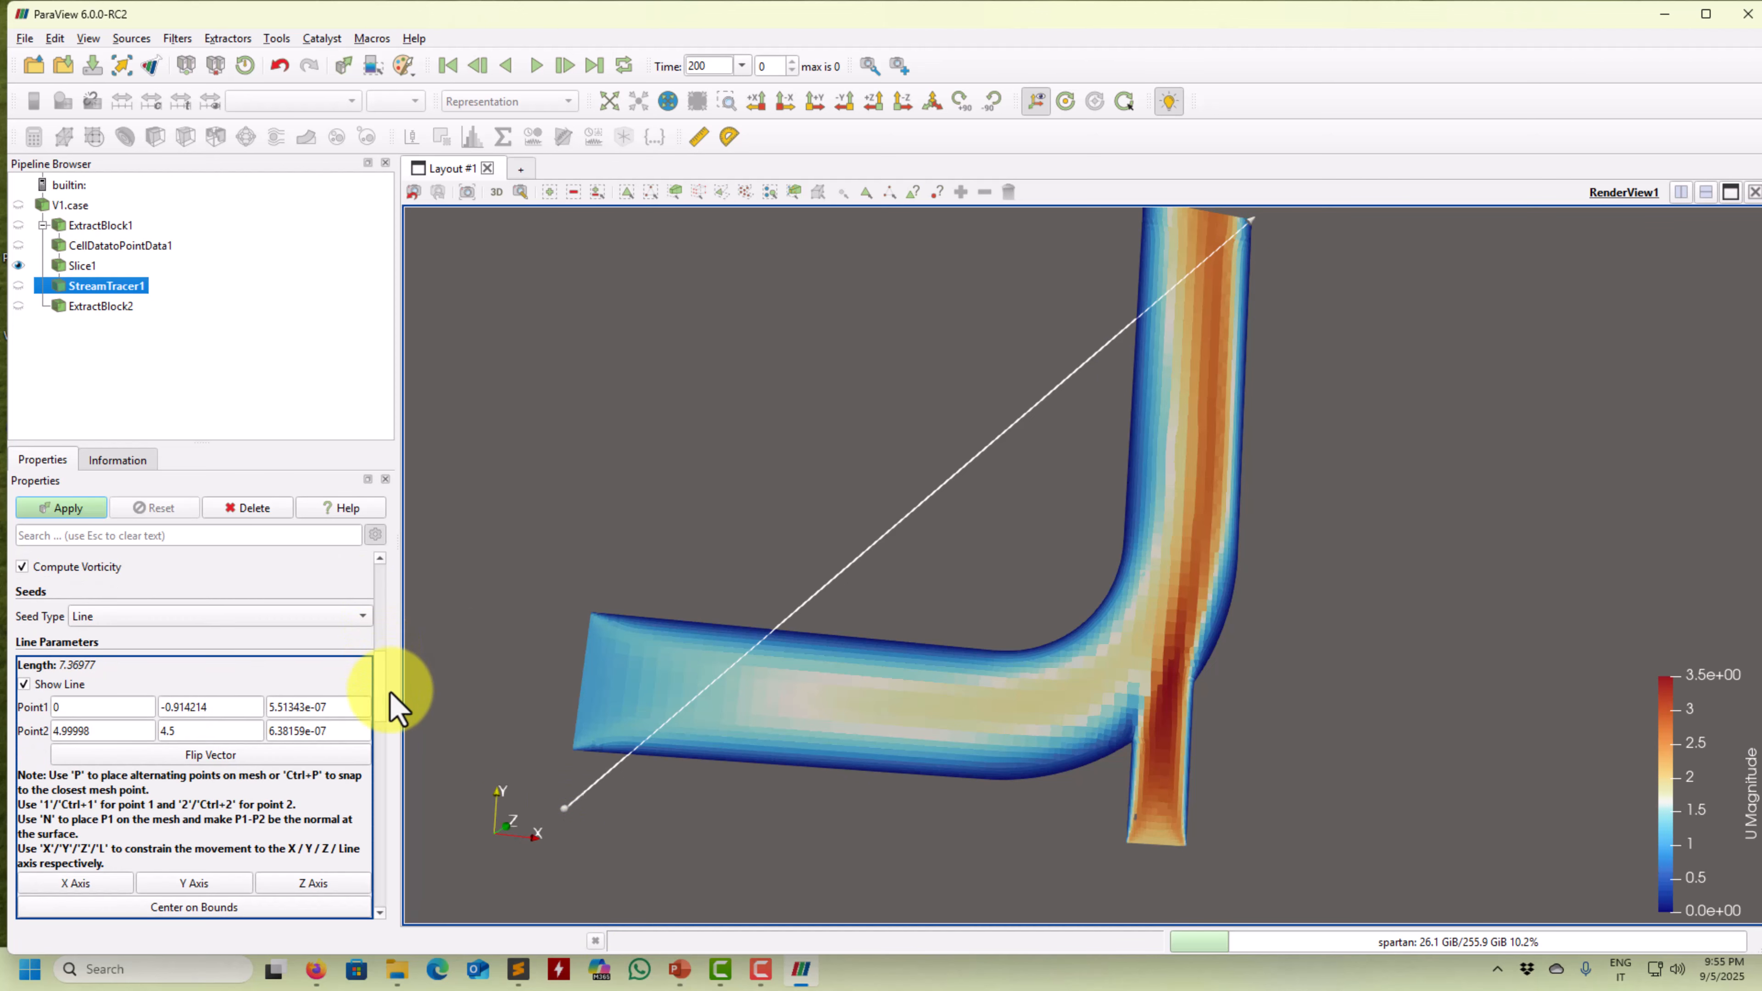
Try a Point Cloud seed with its sphere centered near the large inlet, at about (0.39, -0.01, -0.16)
left_click(189, 615)
left_click(118, 635)
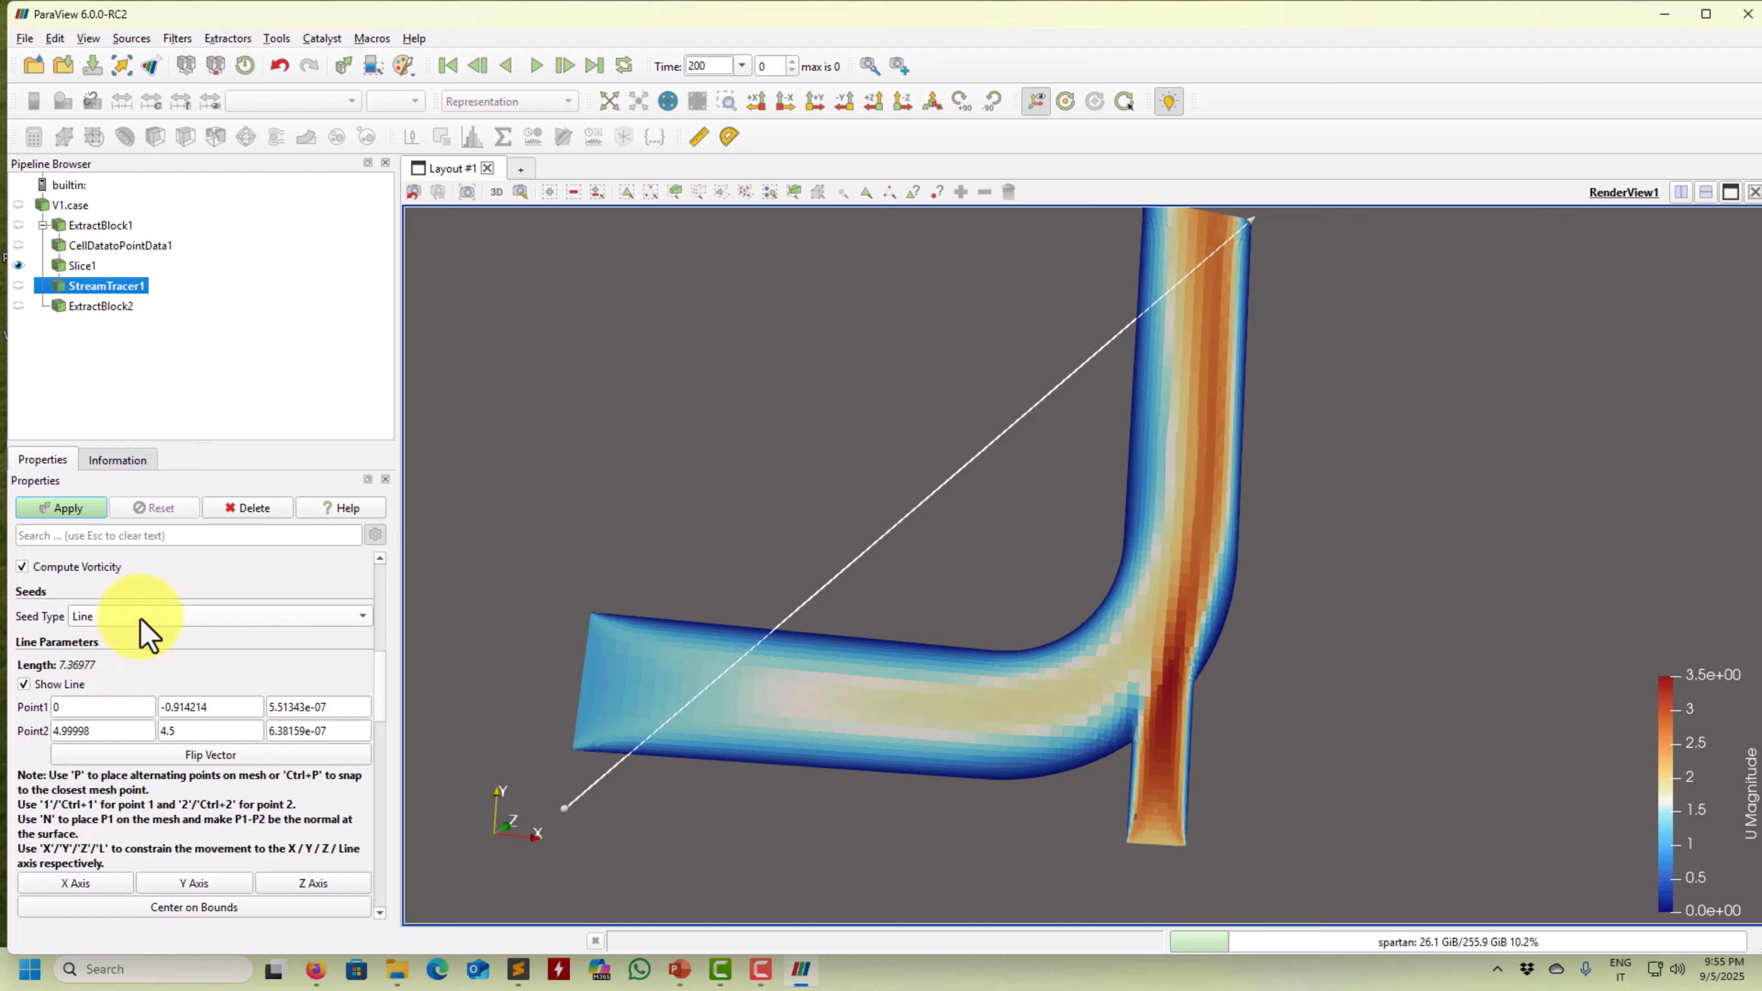
left_click(141, 617)
left_click(110, 653)
mouse_move(865, 570)
left_mouse_down()
mouse_move(819, 589)
mouse_move(861, 578)
left_mouse_up()
left_click_drag(944, 504, 647, 704)
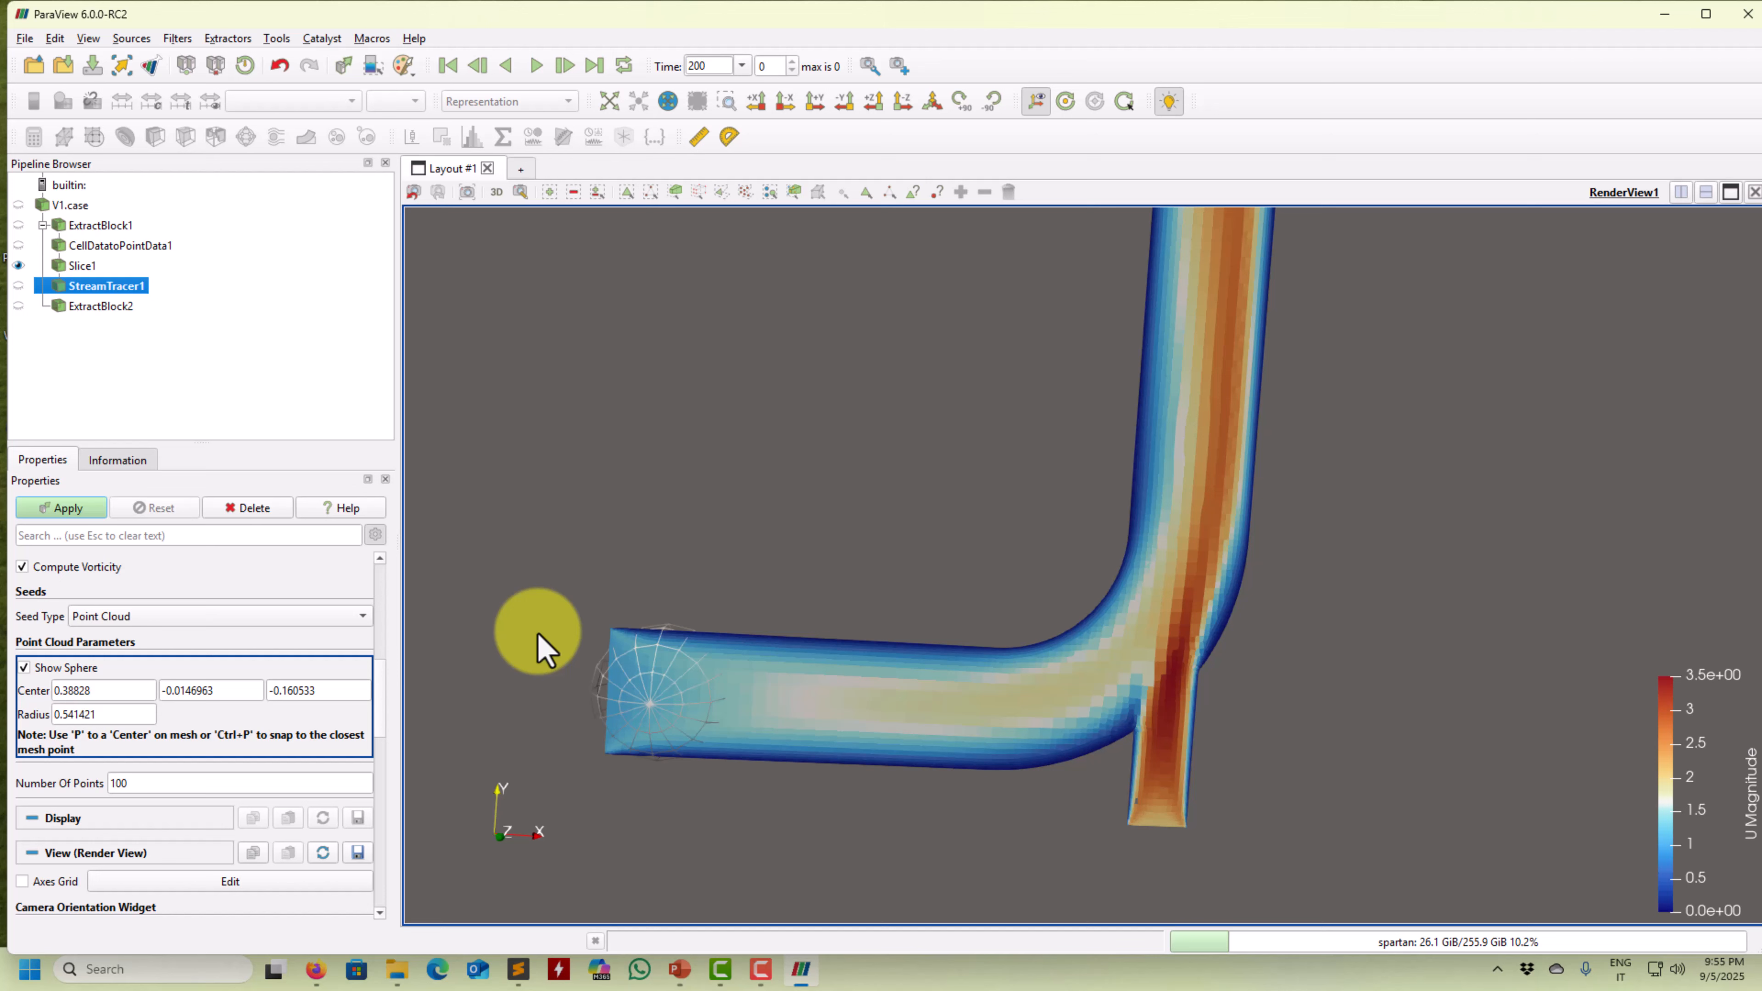
left_click_drag(569, 624, 608, 611)
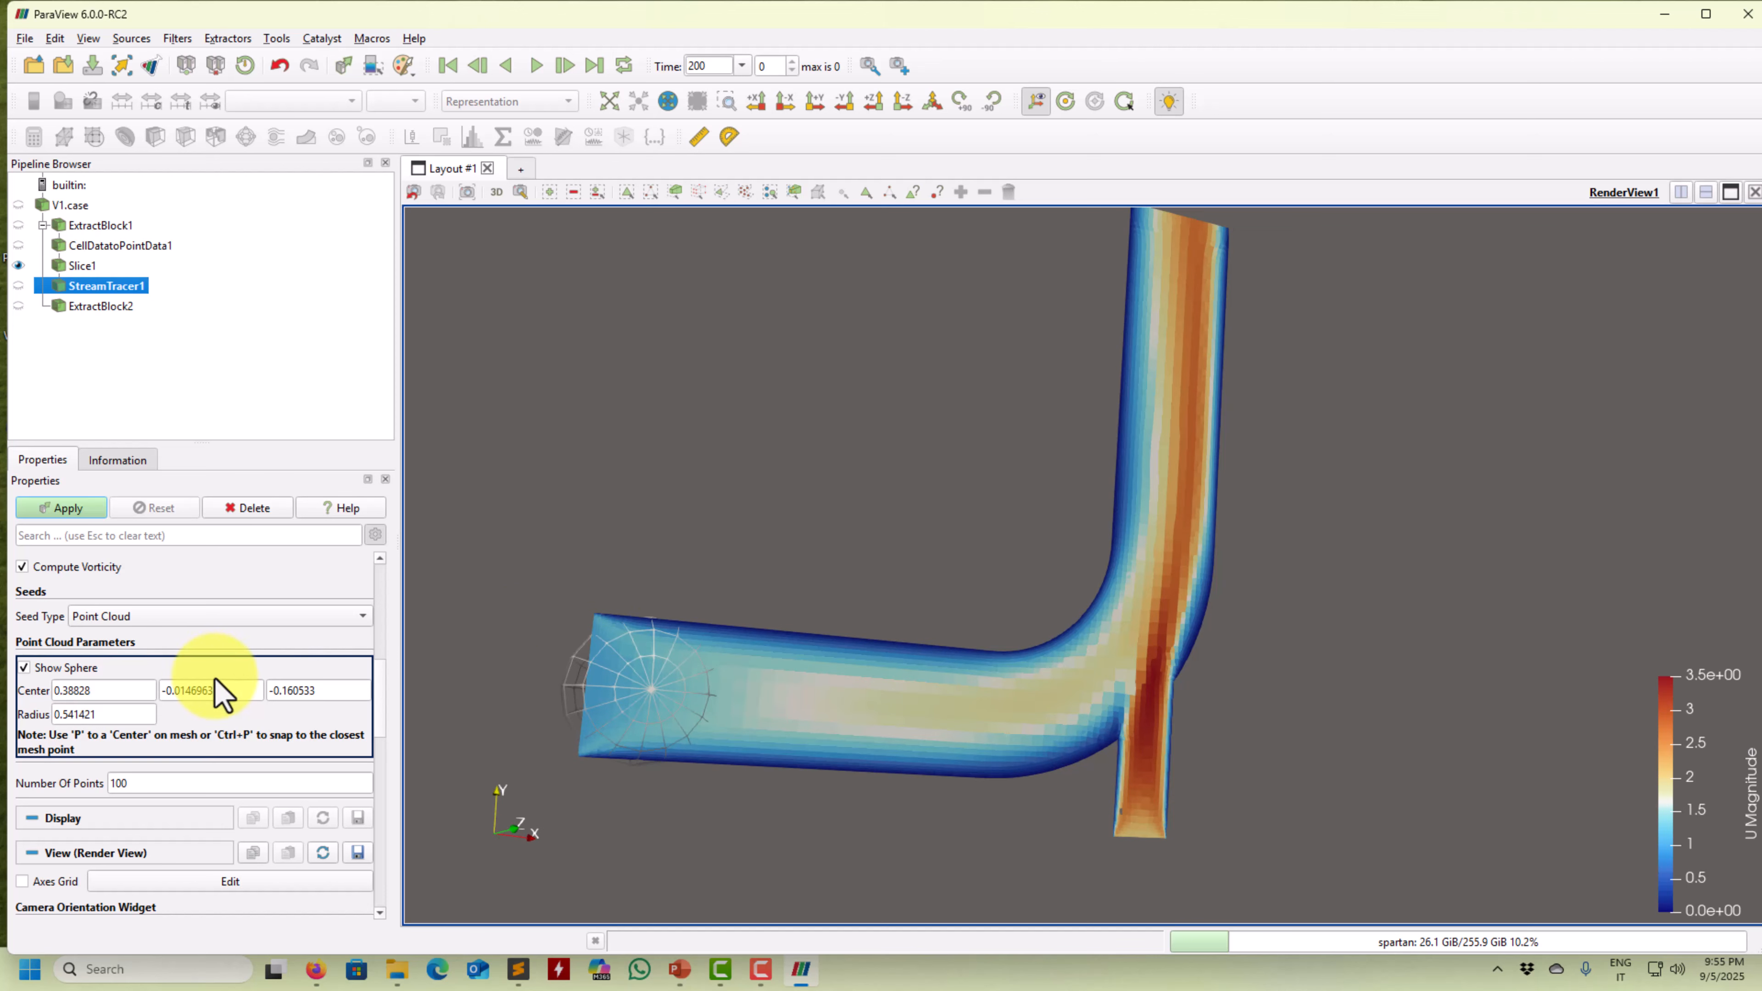
Change the seed type to Line and place its endpoints across the large inlet, at about (0.34, -0.38, 0) and (0.30, 0.41, 0)
left_click(186, 617)
left_click(166, 637)
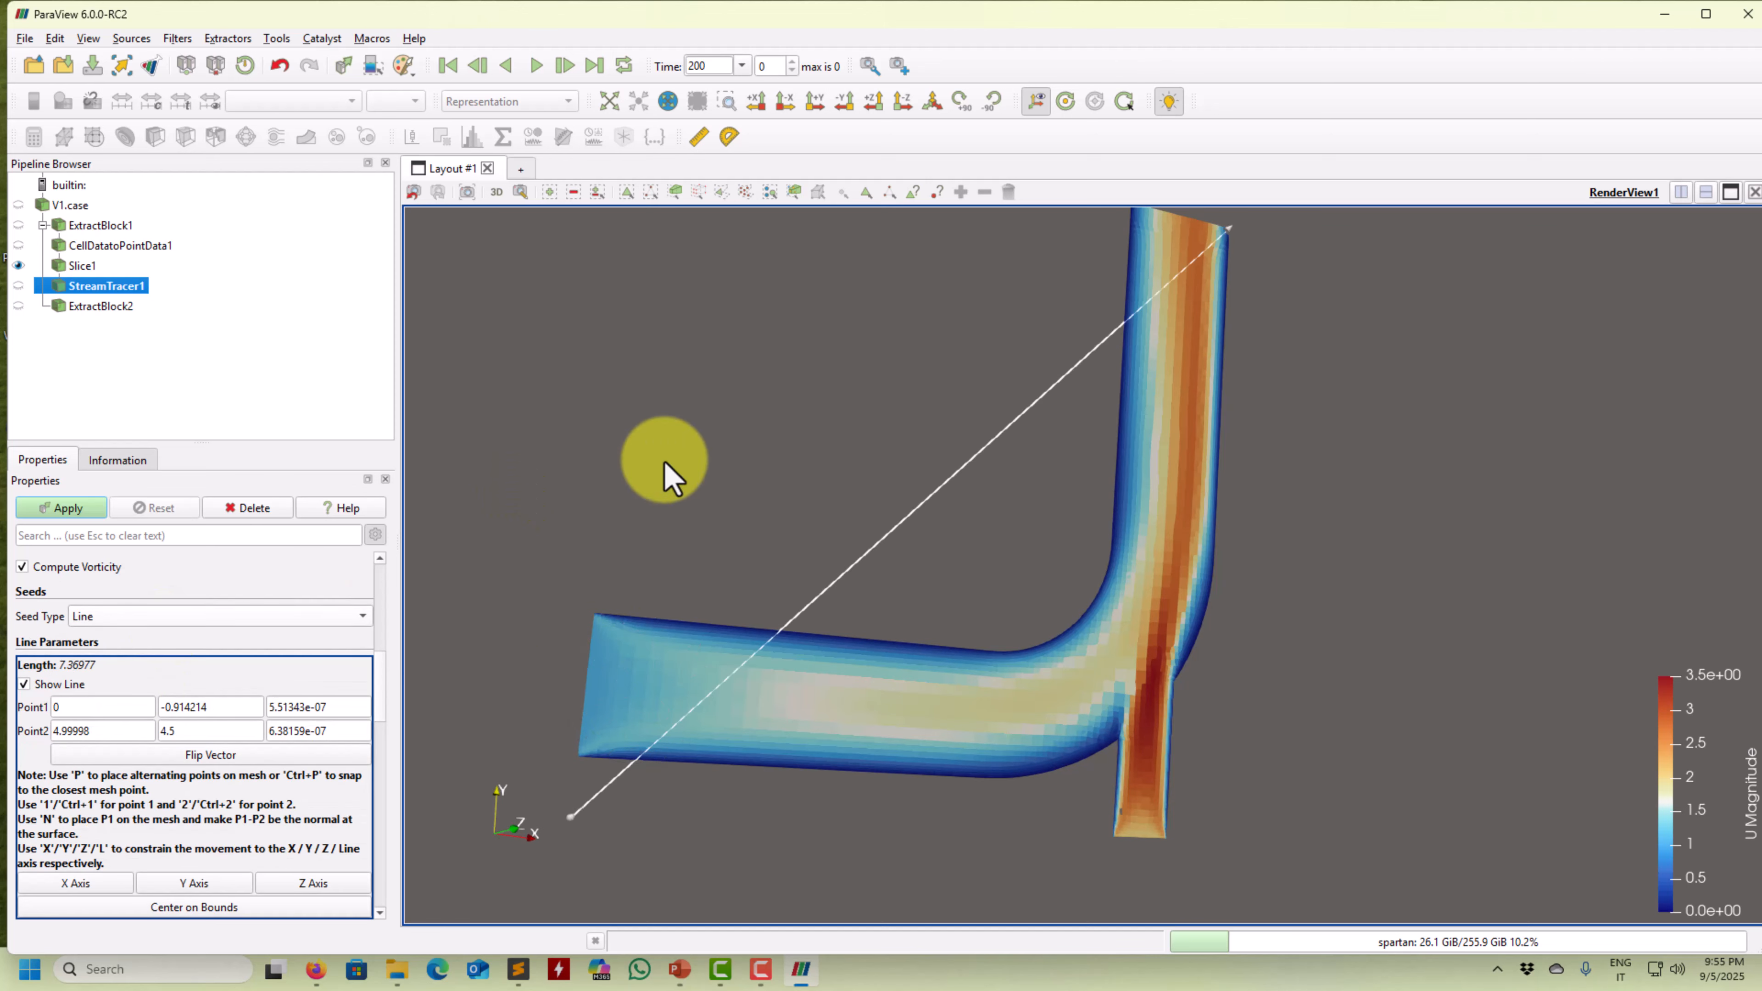
left_click_drag(721, 444, 796, 391)
left_click_drag(1224, 287, 789, 576)
left_click_drag(721, 736, 1007, 771)
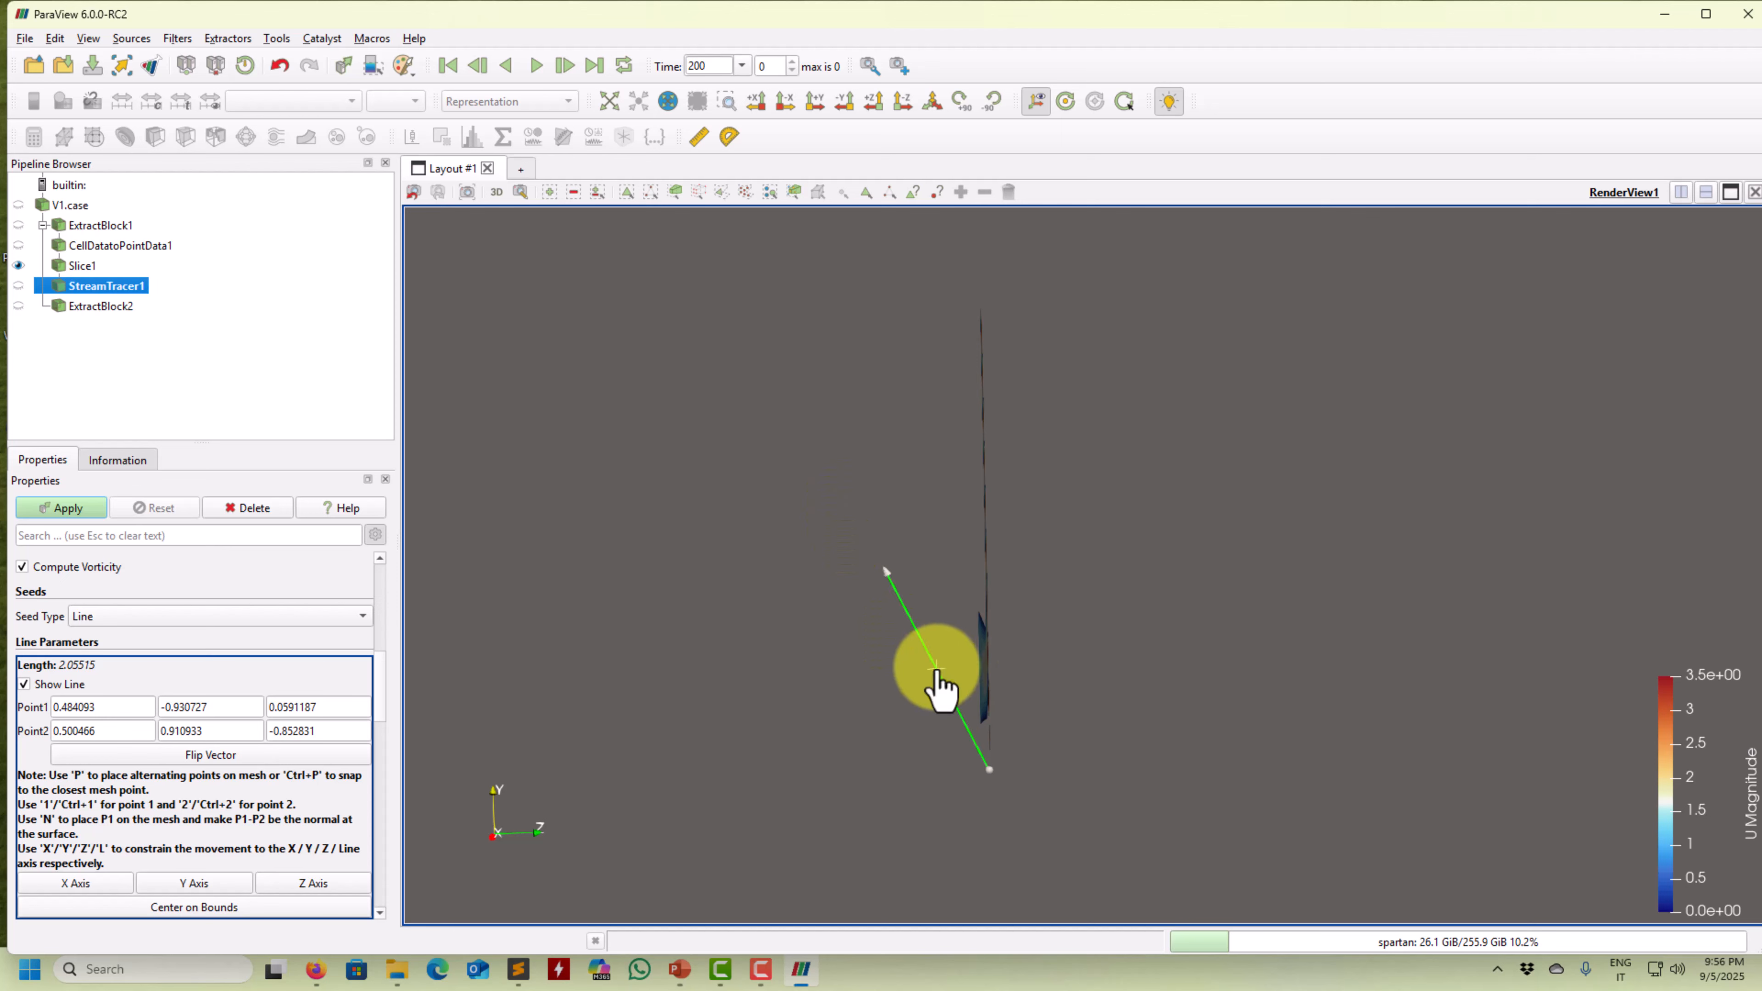
left_click_drag(977, 659, 766, 696)
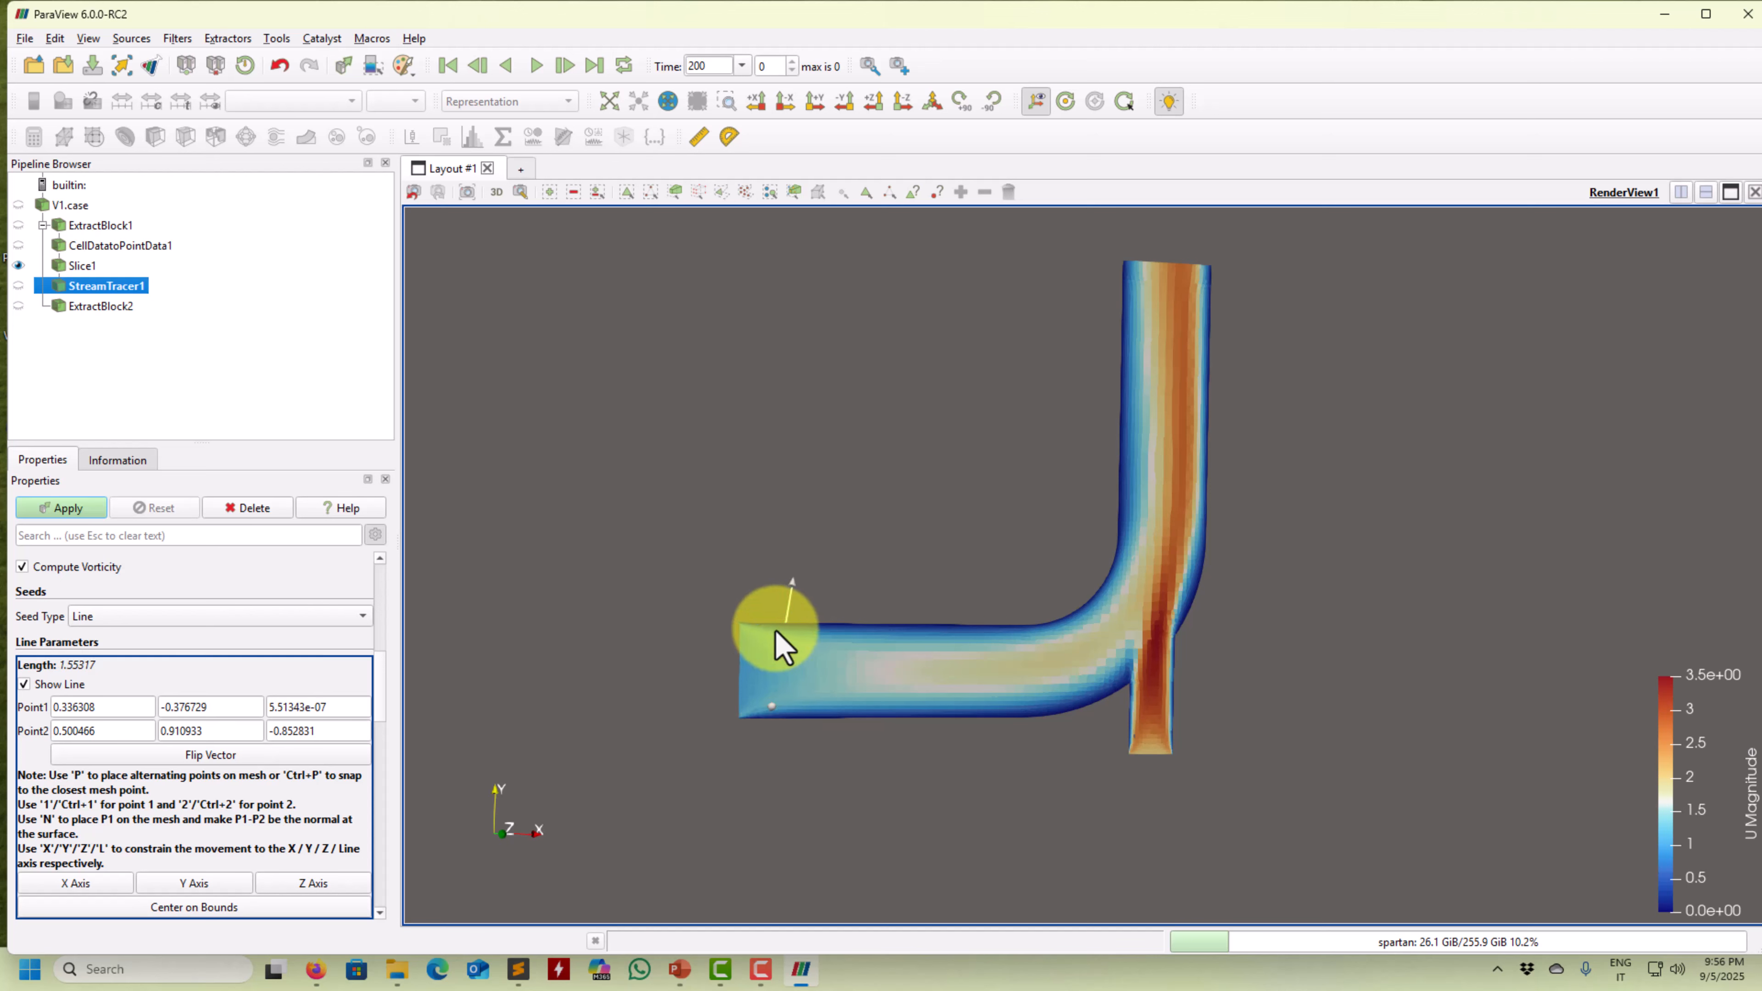
left_click_drag(773, 646, 933, 590)
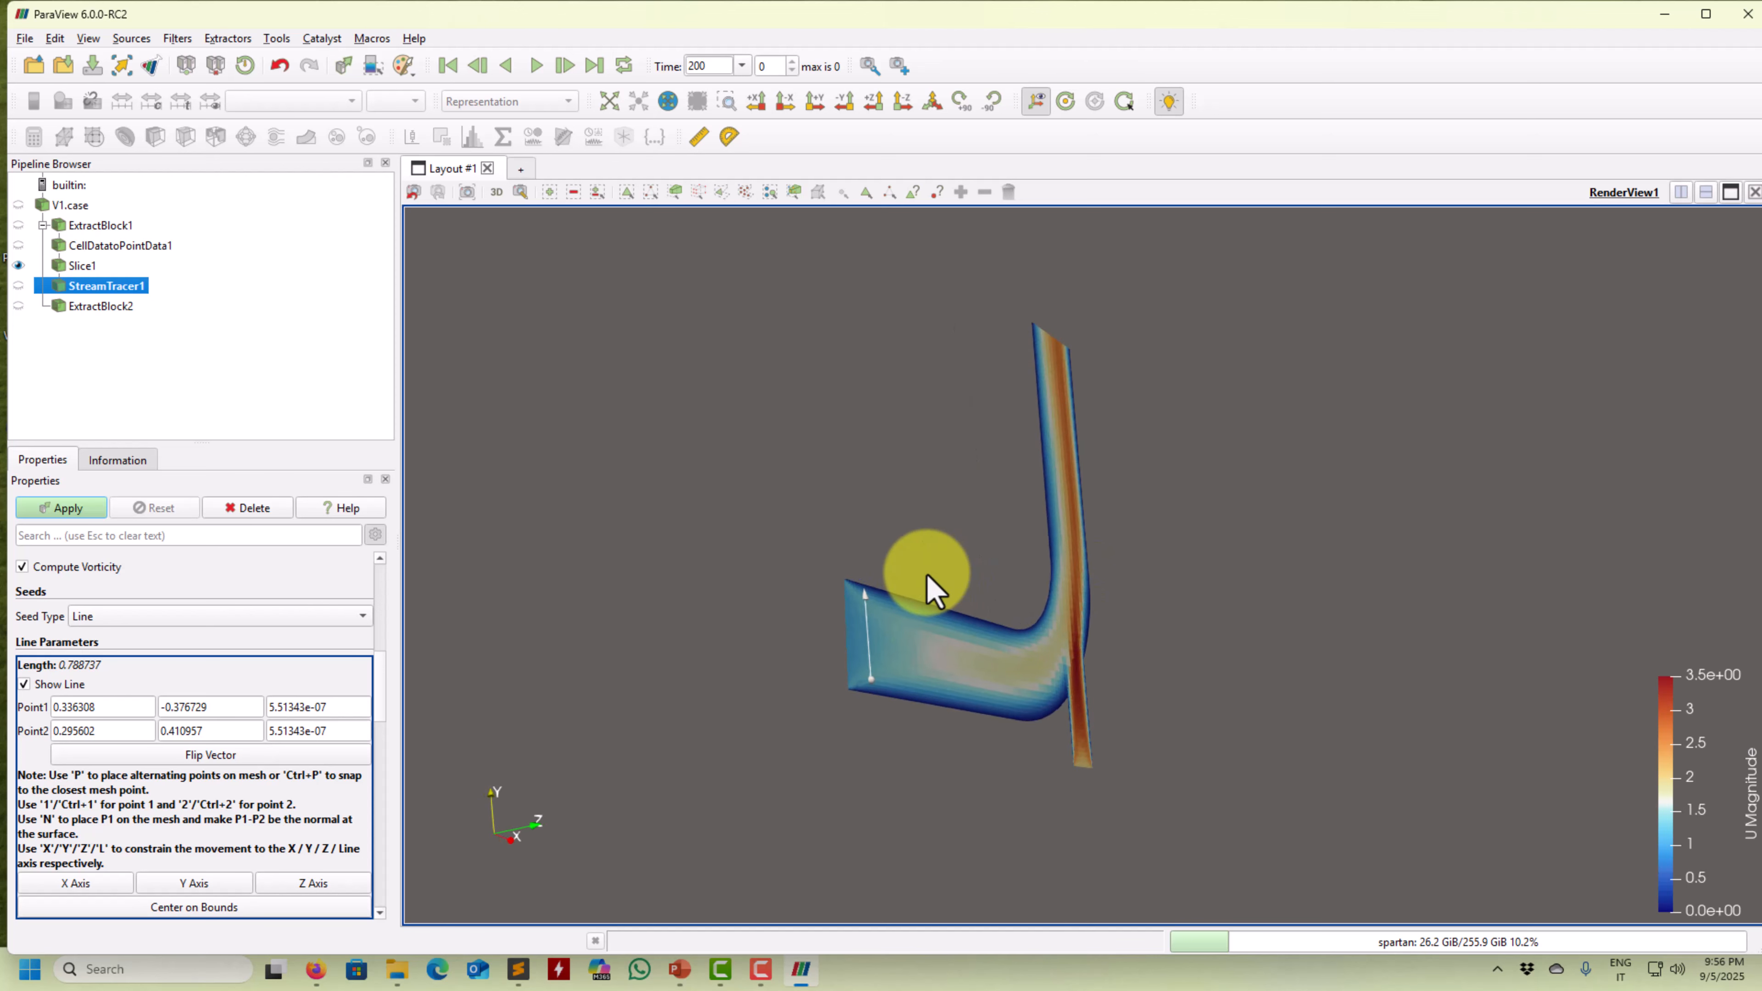
left_click_drag(930, 593, 843, 587)
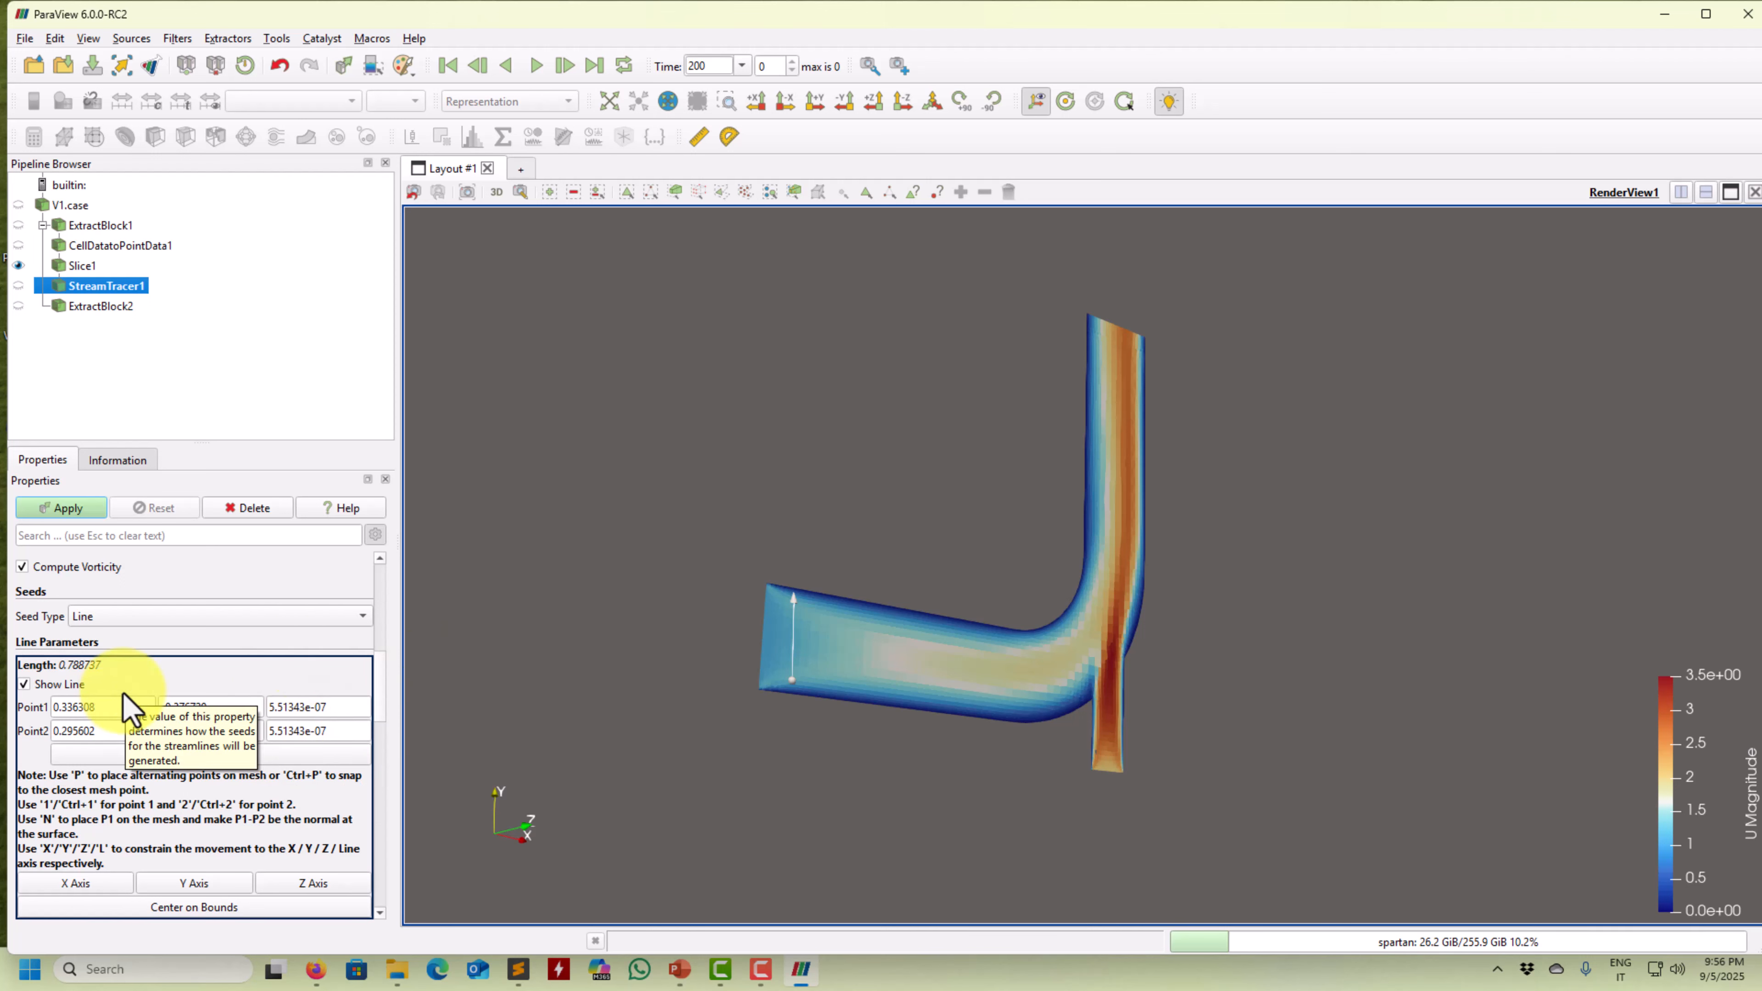
Set both seed line endpoints to X 0.1, with Y -1 for Point1 and 1 for Point2, and apply the Stream Tracer
double_click(114, 707)
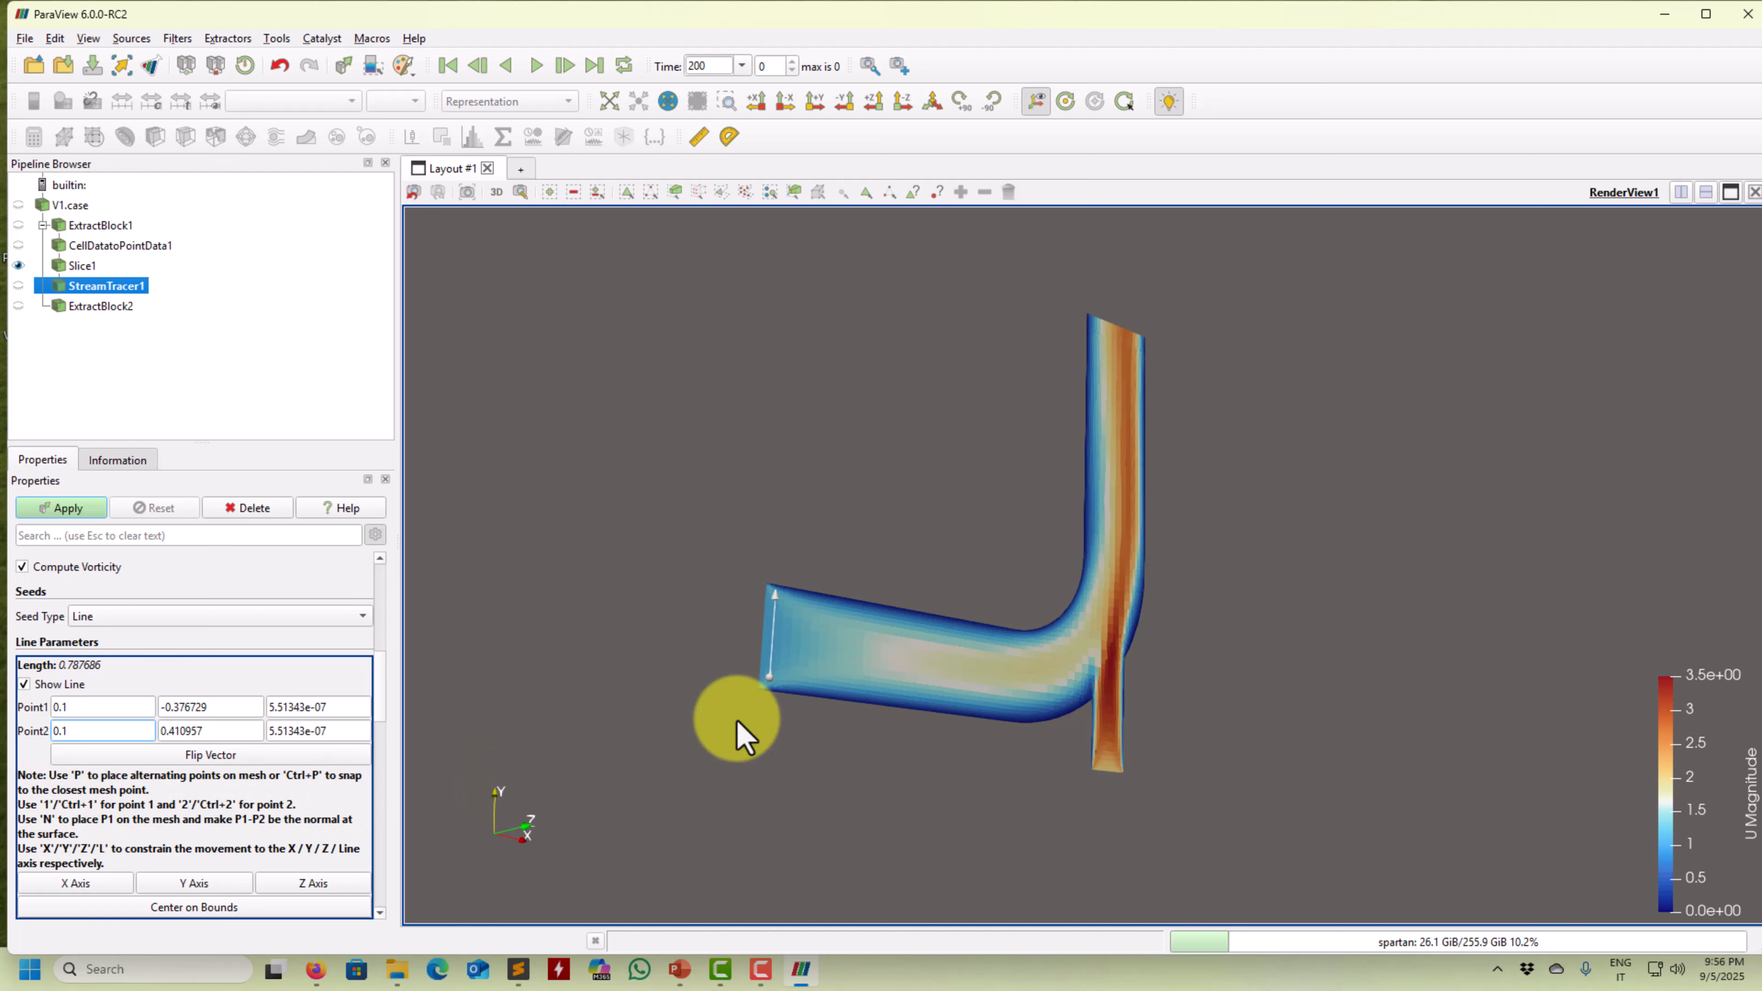
left_click_drag(840, 677, 891, 739)
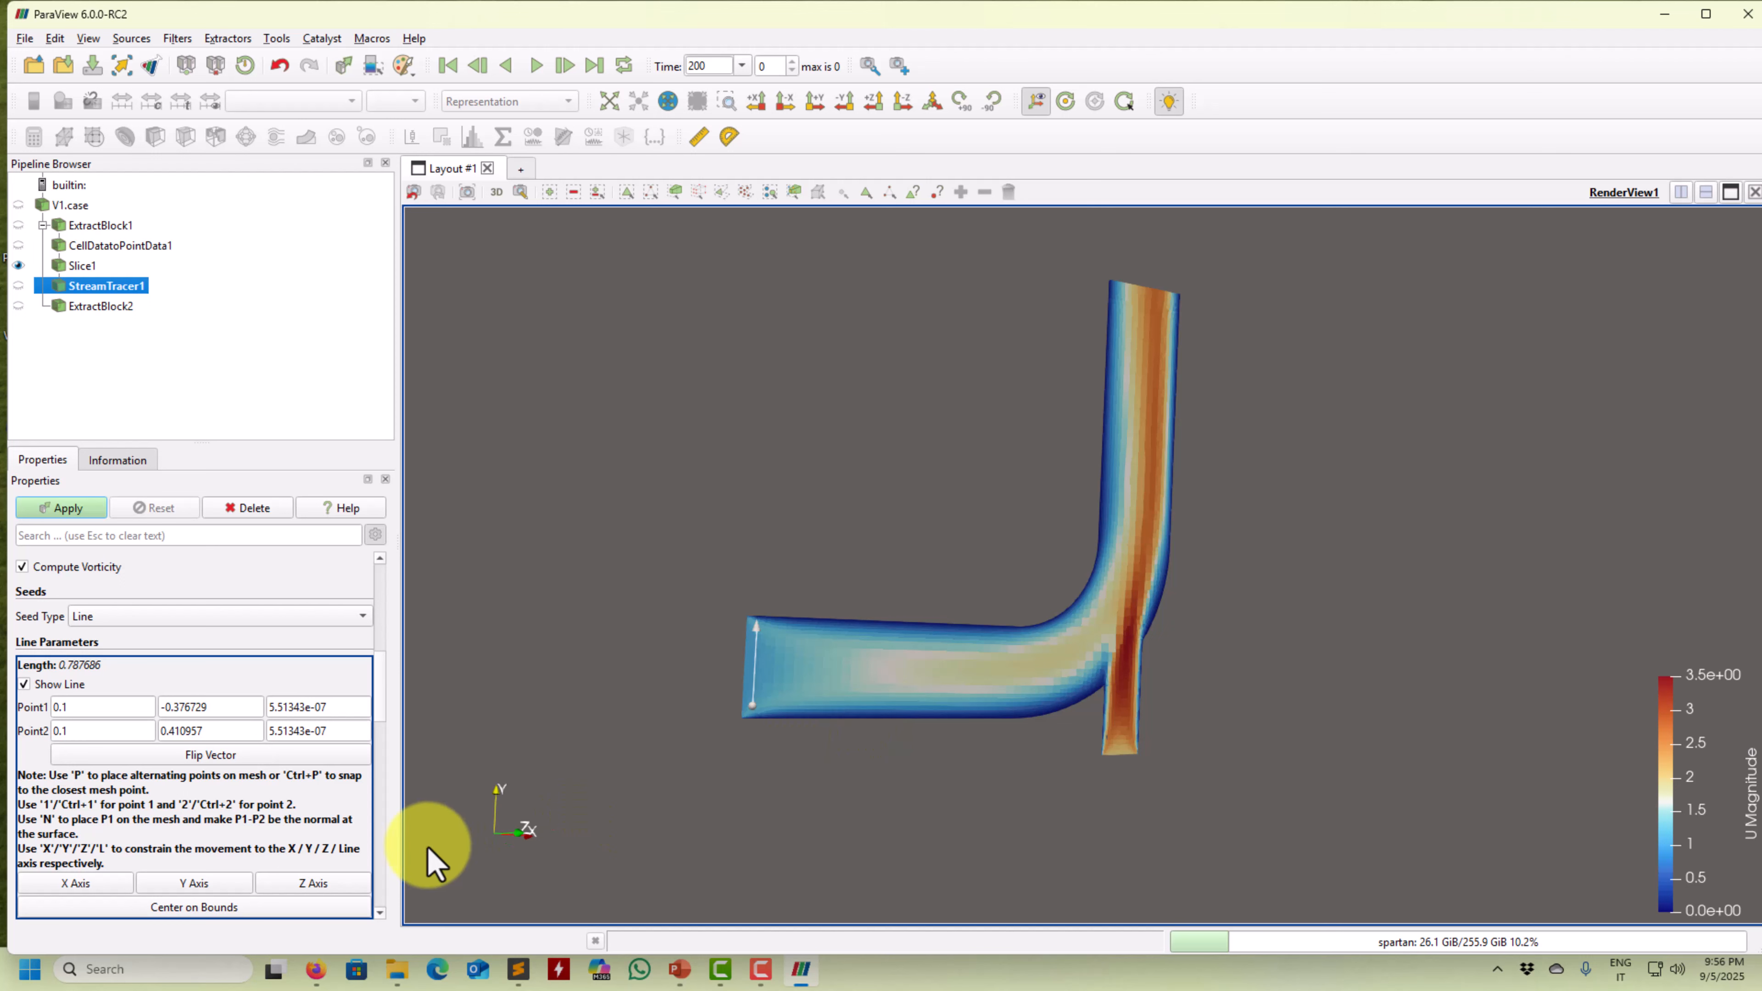
left_click(195, 708)
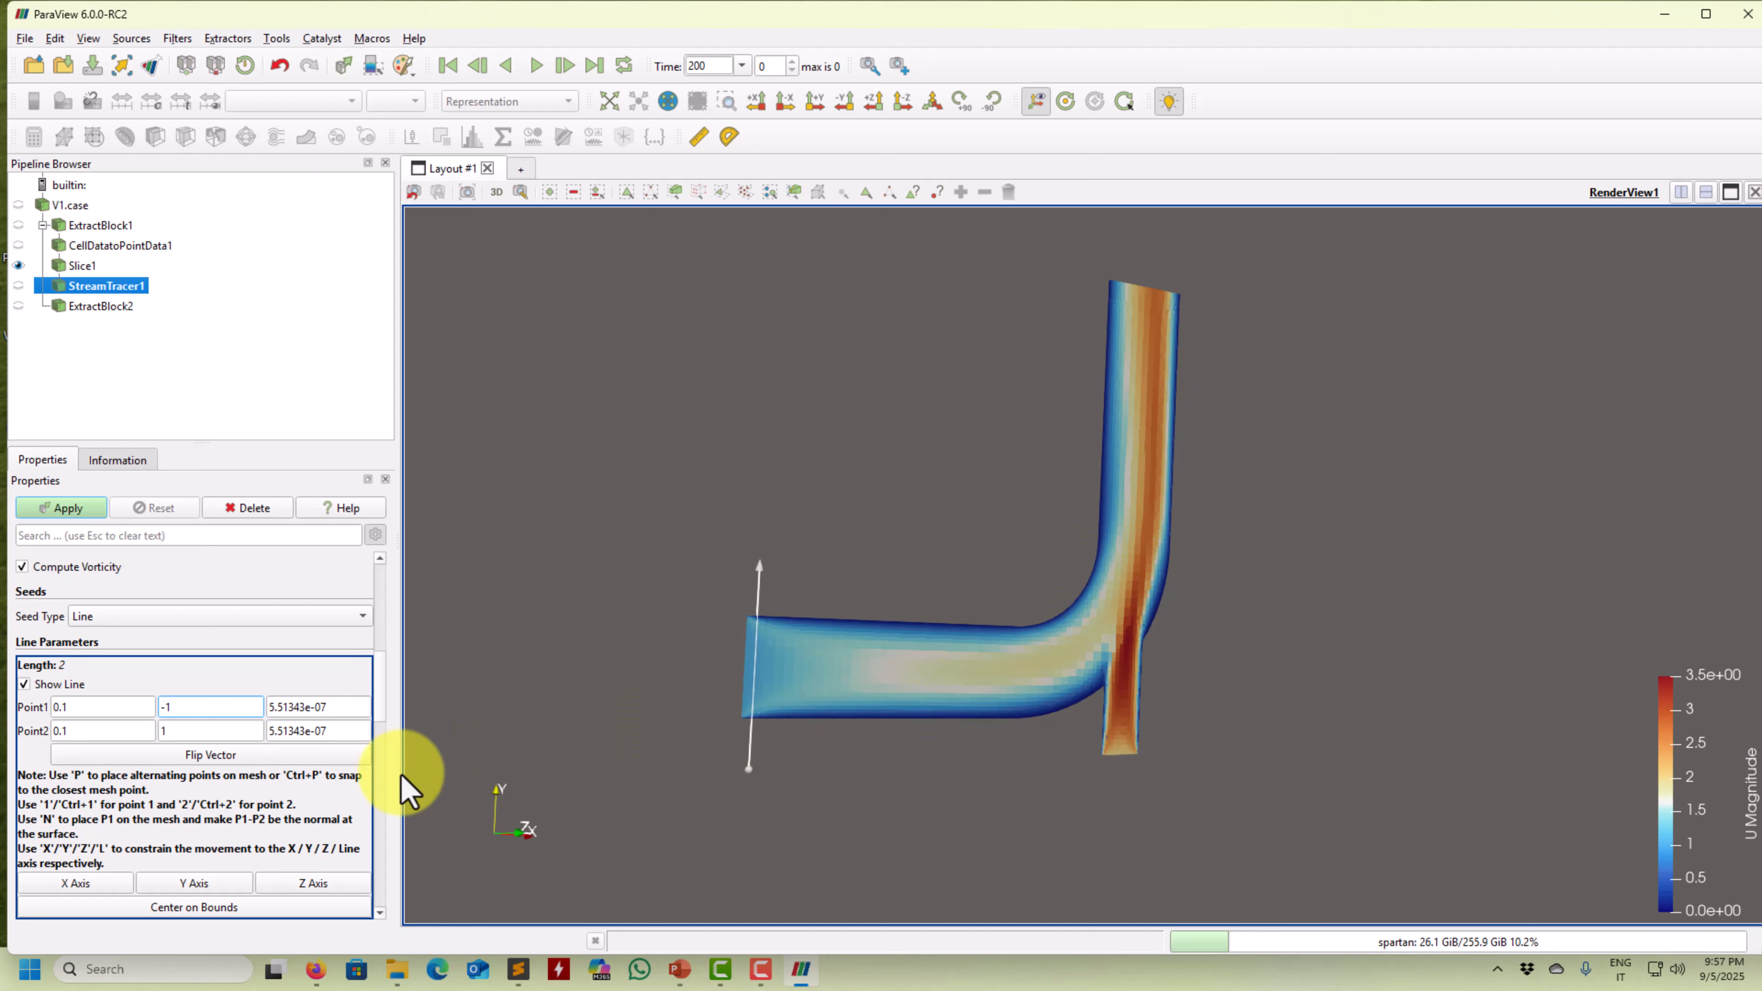
left_click(55, 508)
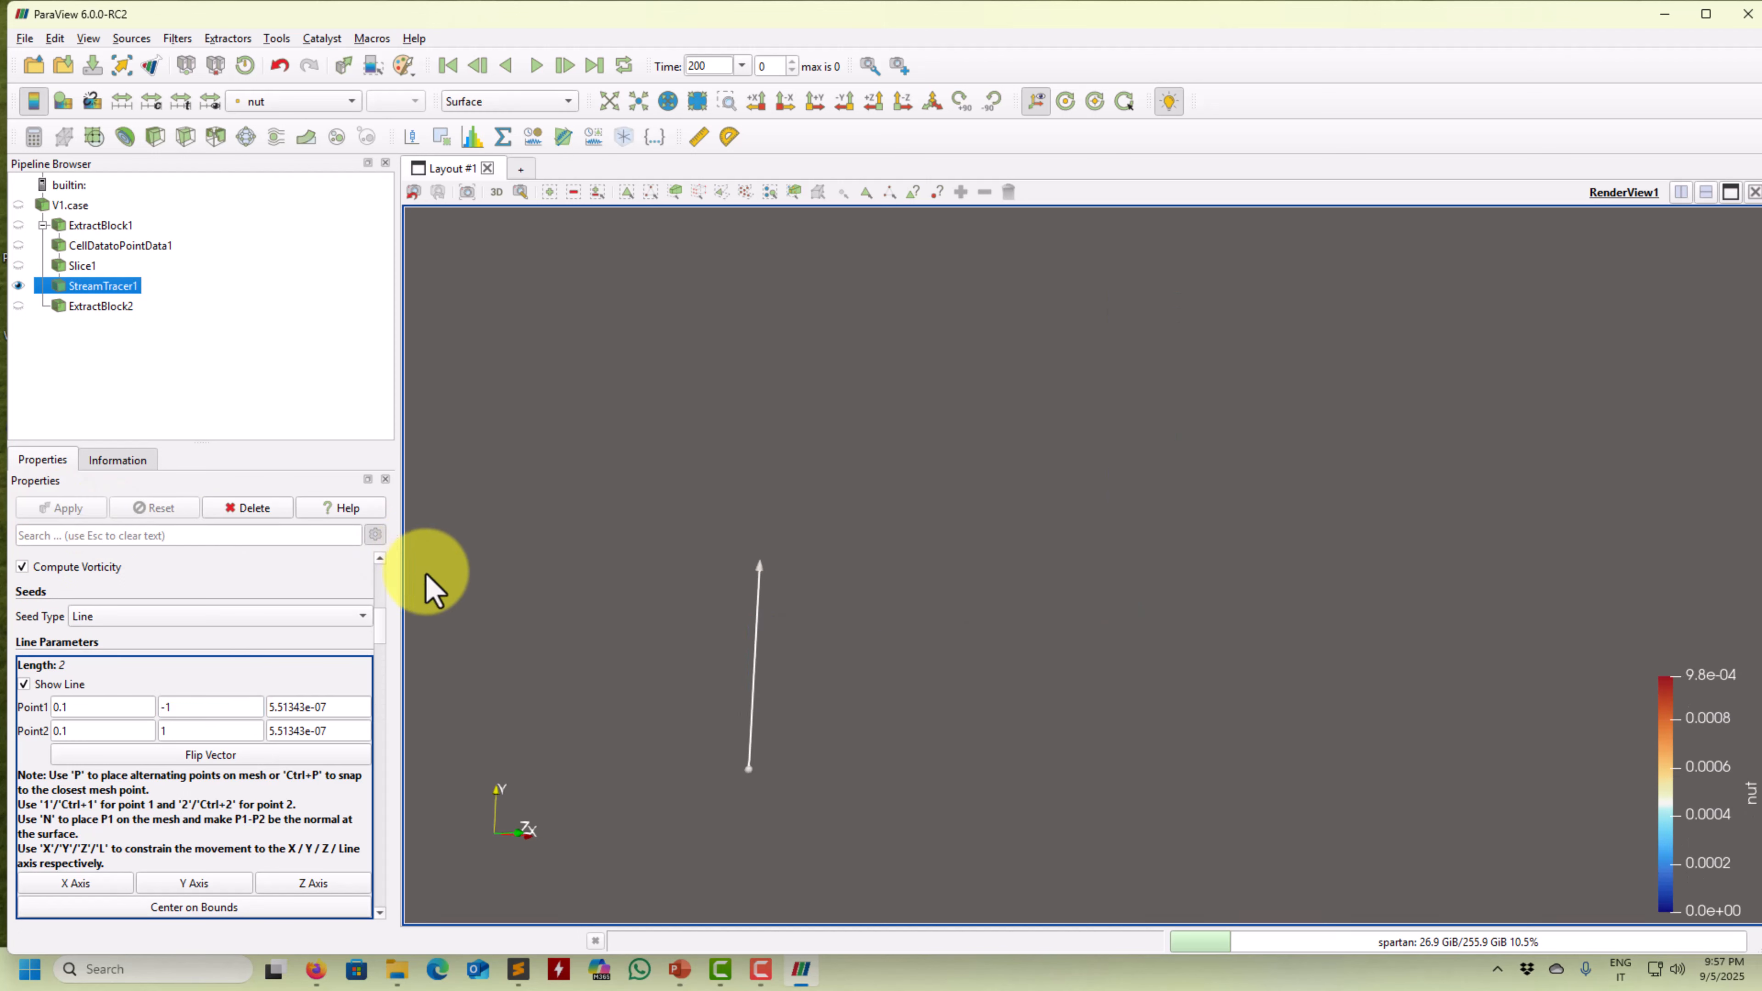
Make the slice visible together with the stream tracer, and reselect the stream tracer
mouse_move(385, 636)
left_mouse_down()
mouse_move(383, 591)
mouse_move(386, 630)
left_mouse_up()
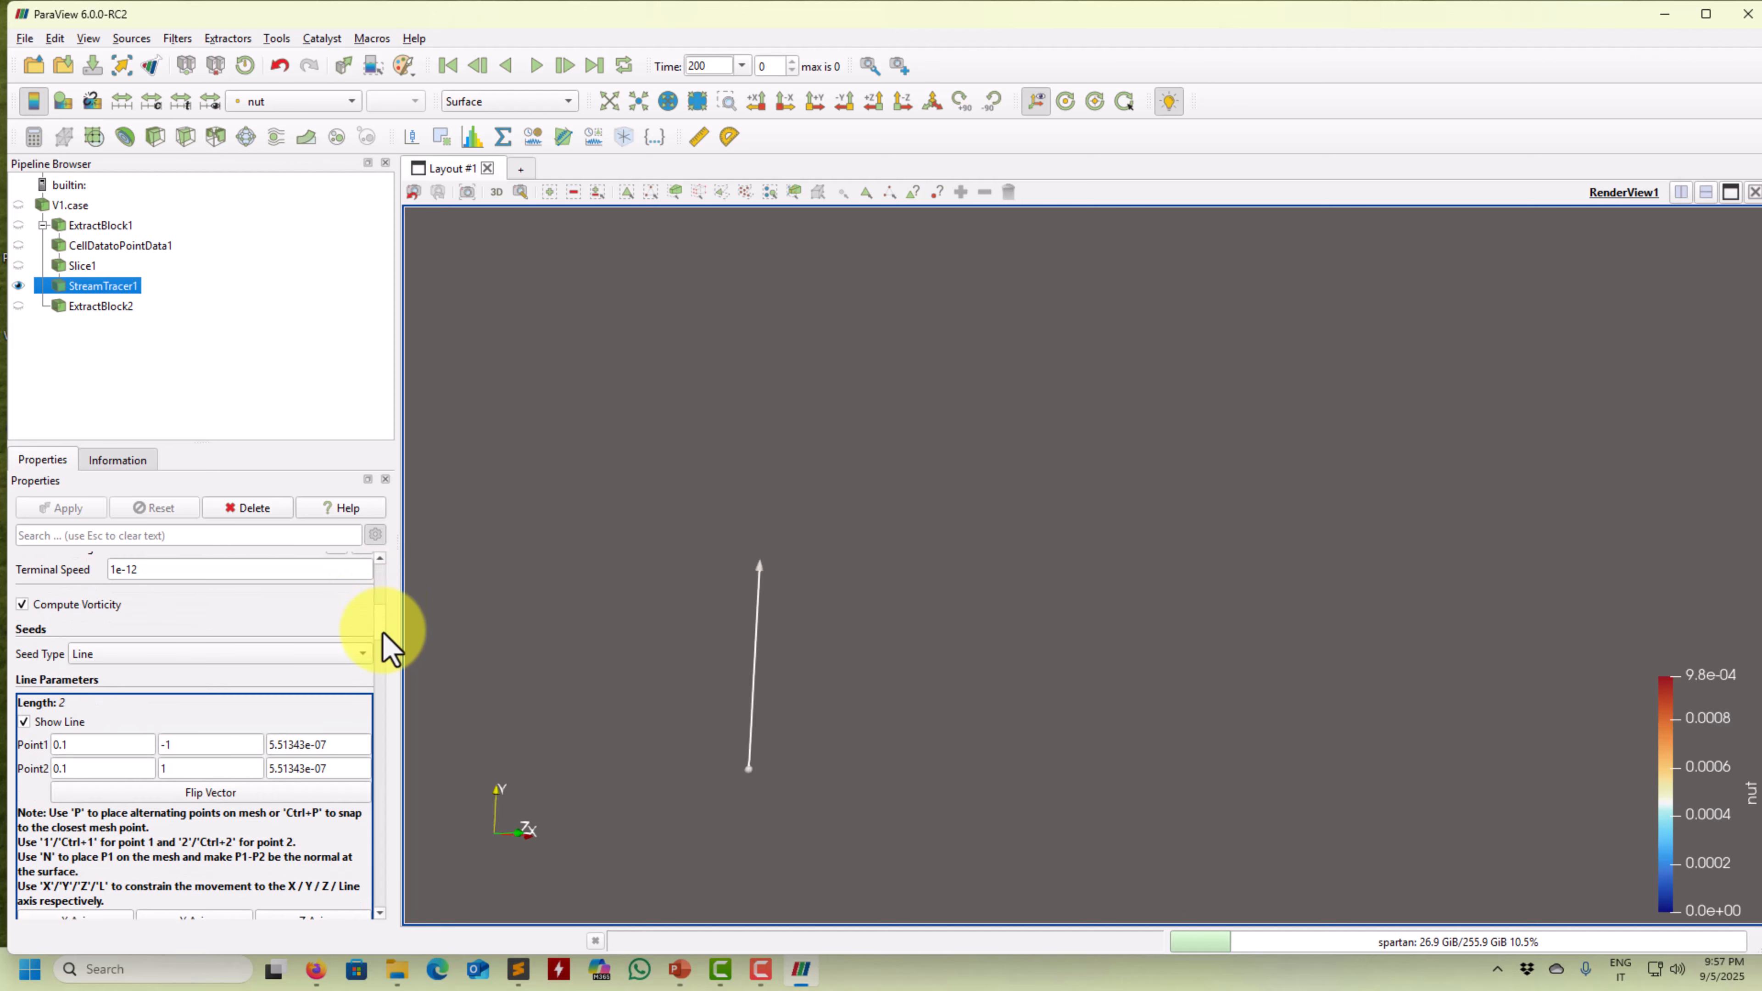
left_click(77, 265)
left_click(18, 266)
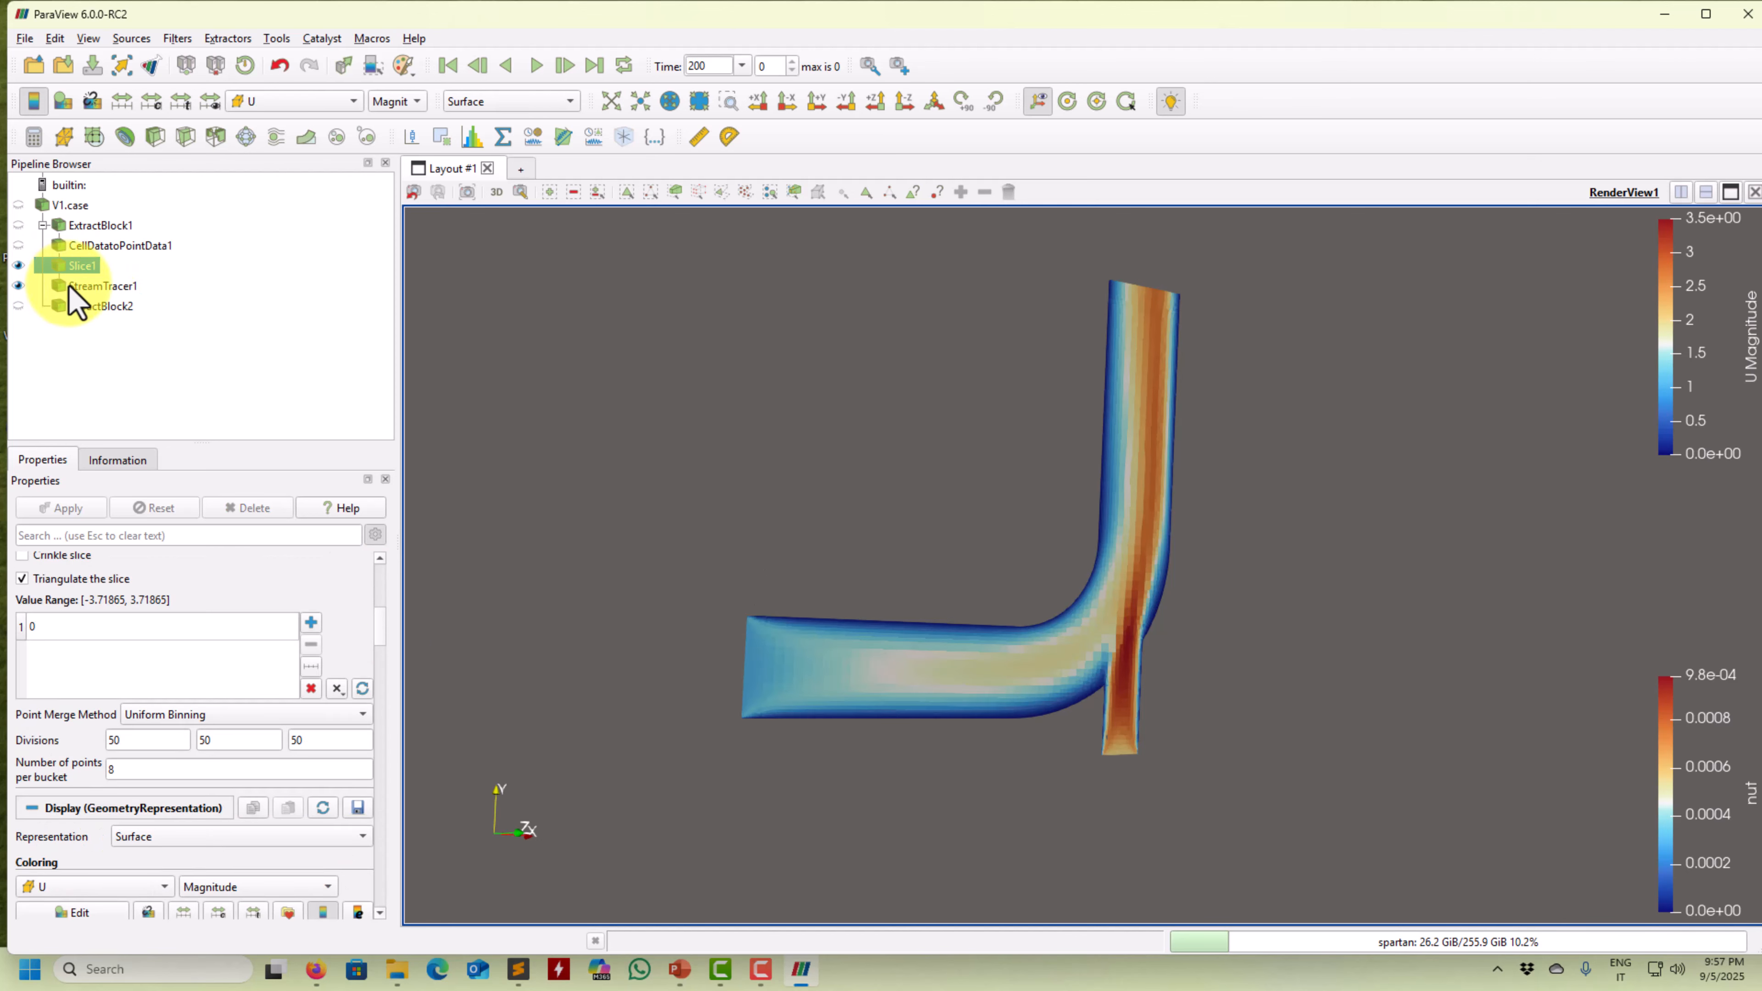
left_click(69, 285)
Compare the stream tracer's advanced and basic properties, leaving only the basic ones displayed
left_click_drag(387, 643, 386, 583)
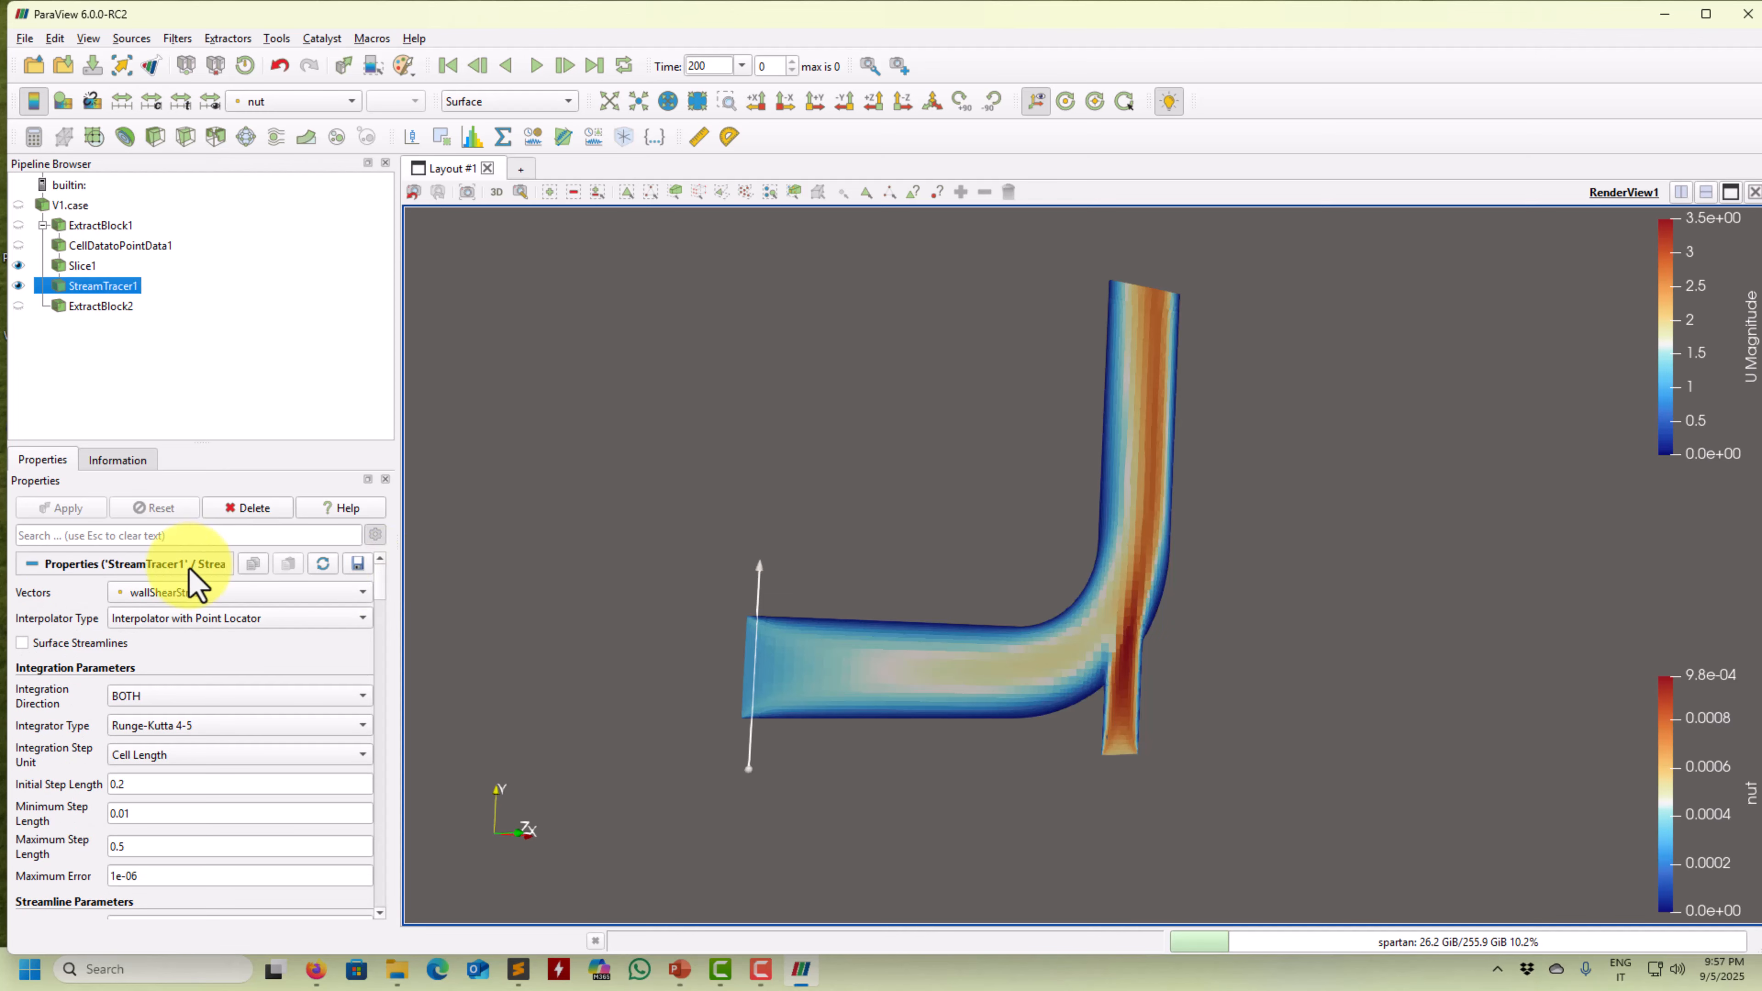
left_click(375, 538)
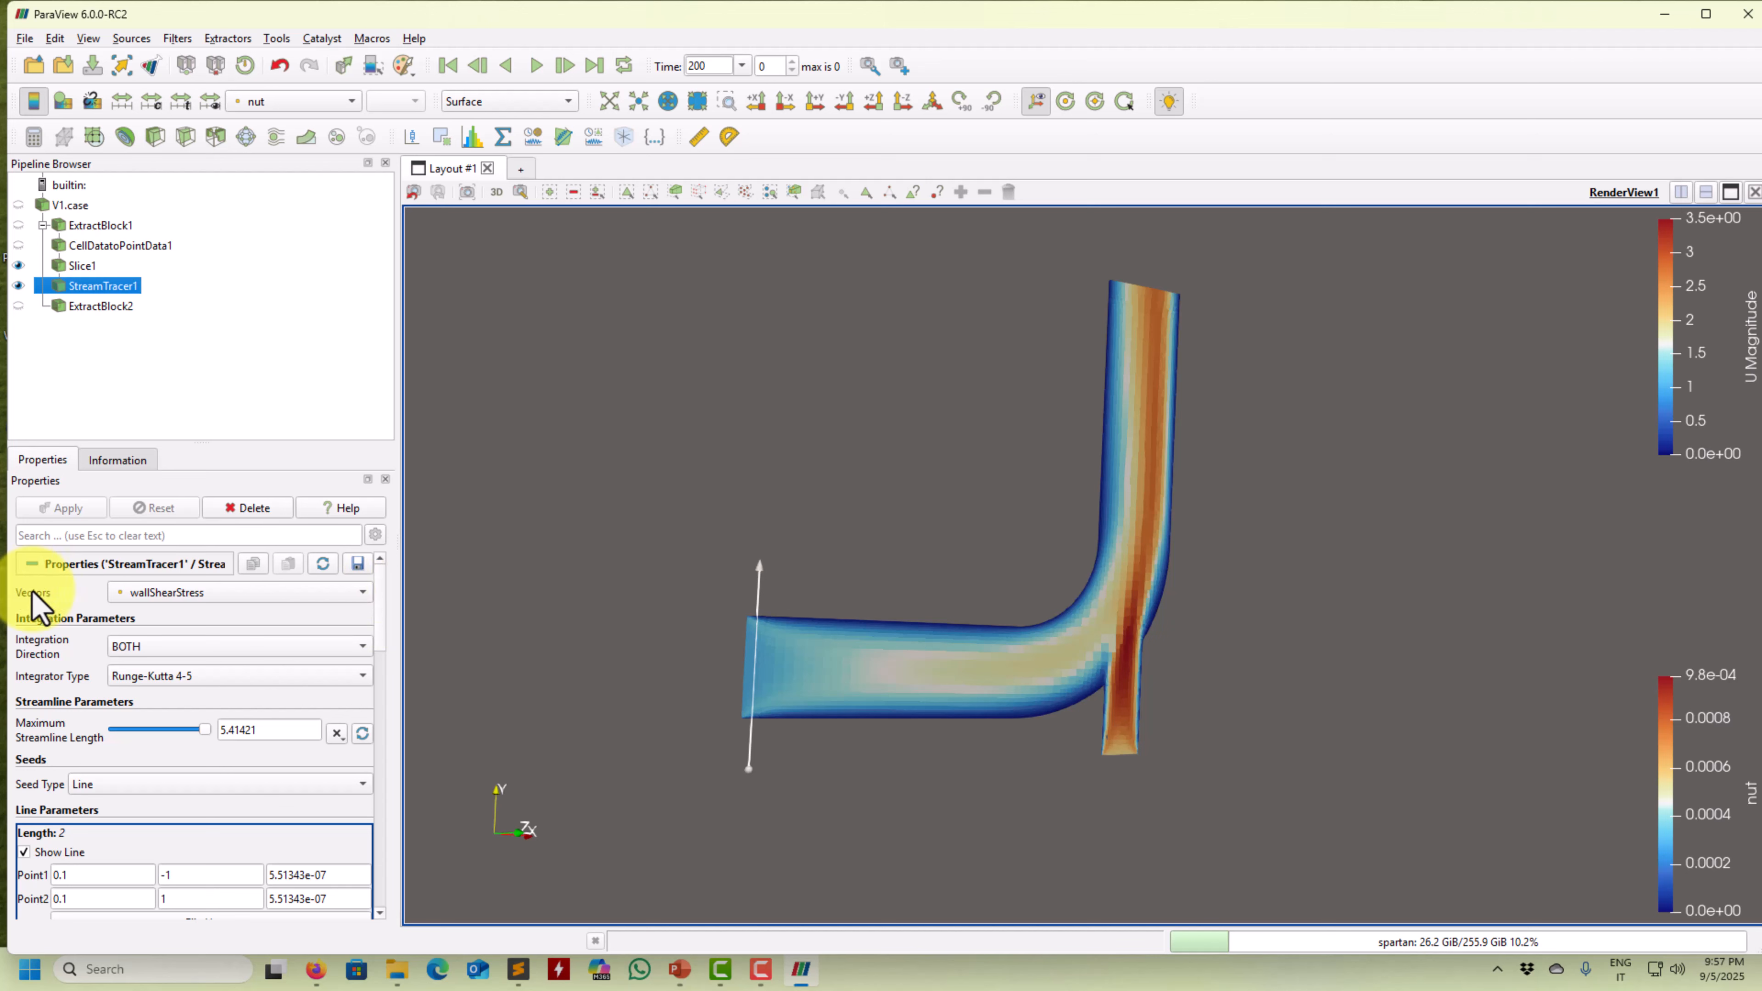
left_click(375, 535)
mouse_move(380, 590)
left_mouse_down()
mouse_move(361, 978)
mouse_move(389, 561)
left_mouse_up()
left_click(375, 535)
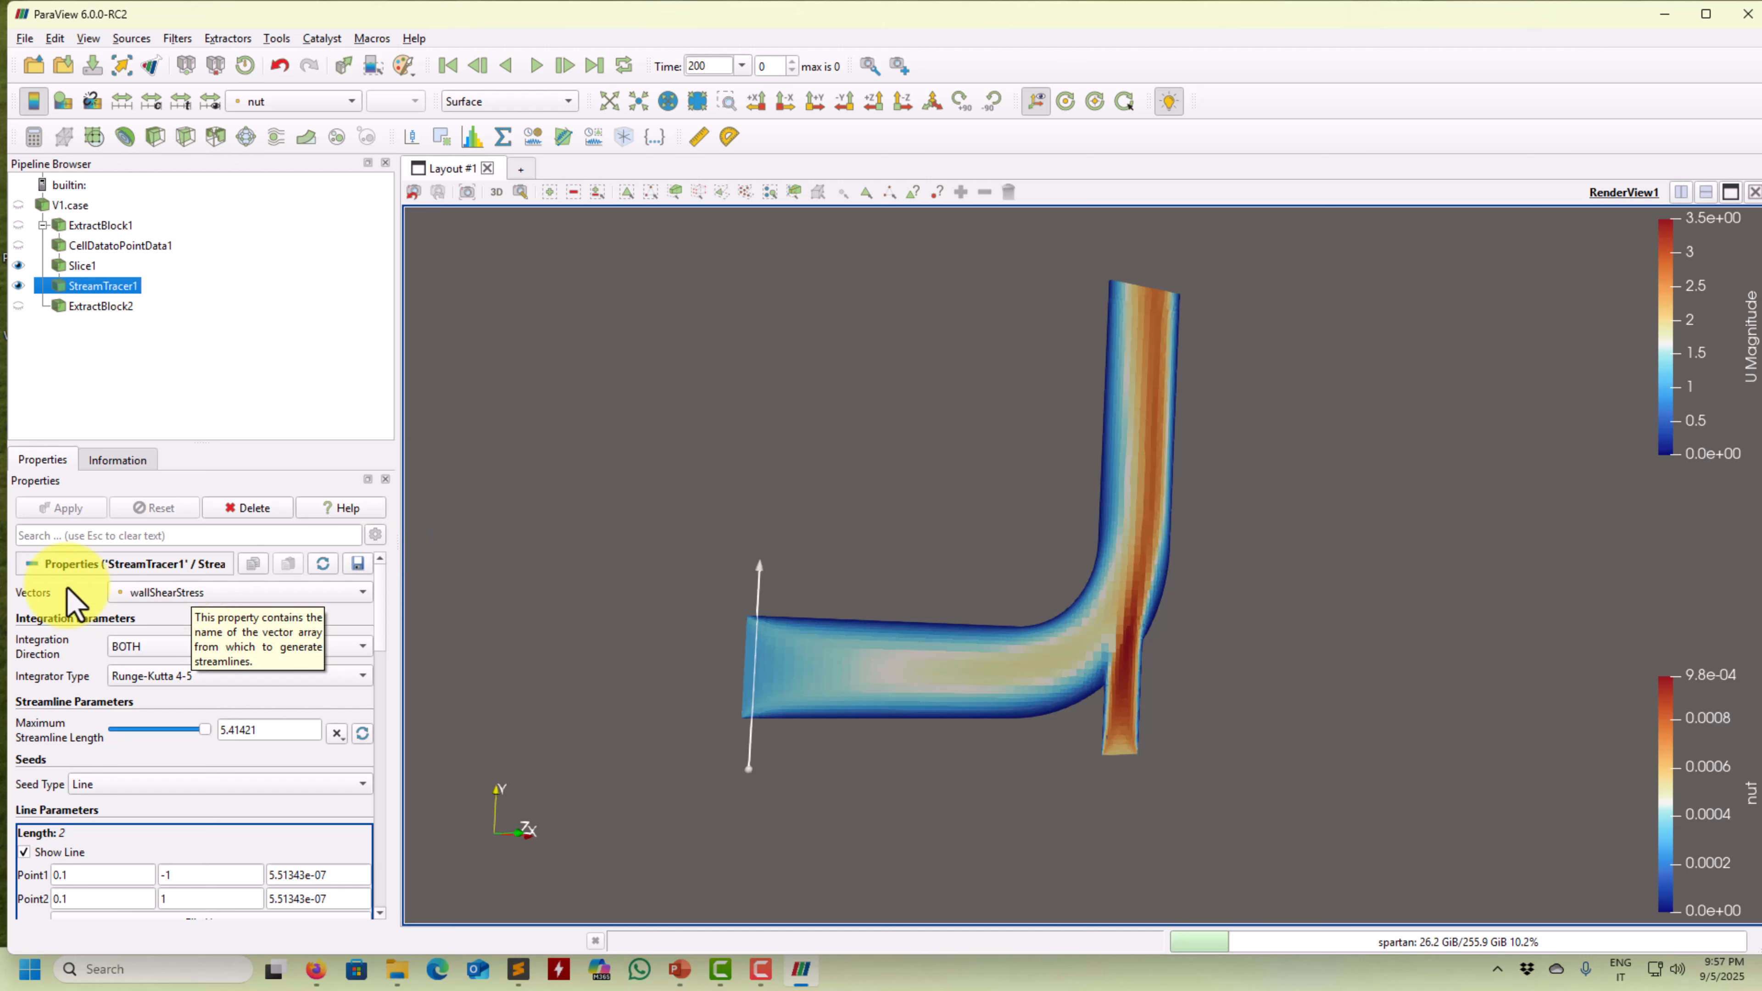
Set the stream tracer's vectors to the point-data U, apply it, and hide the slice
left_click(172, 594)
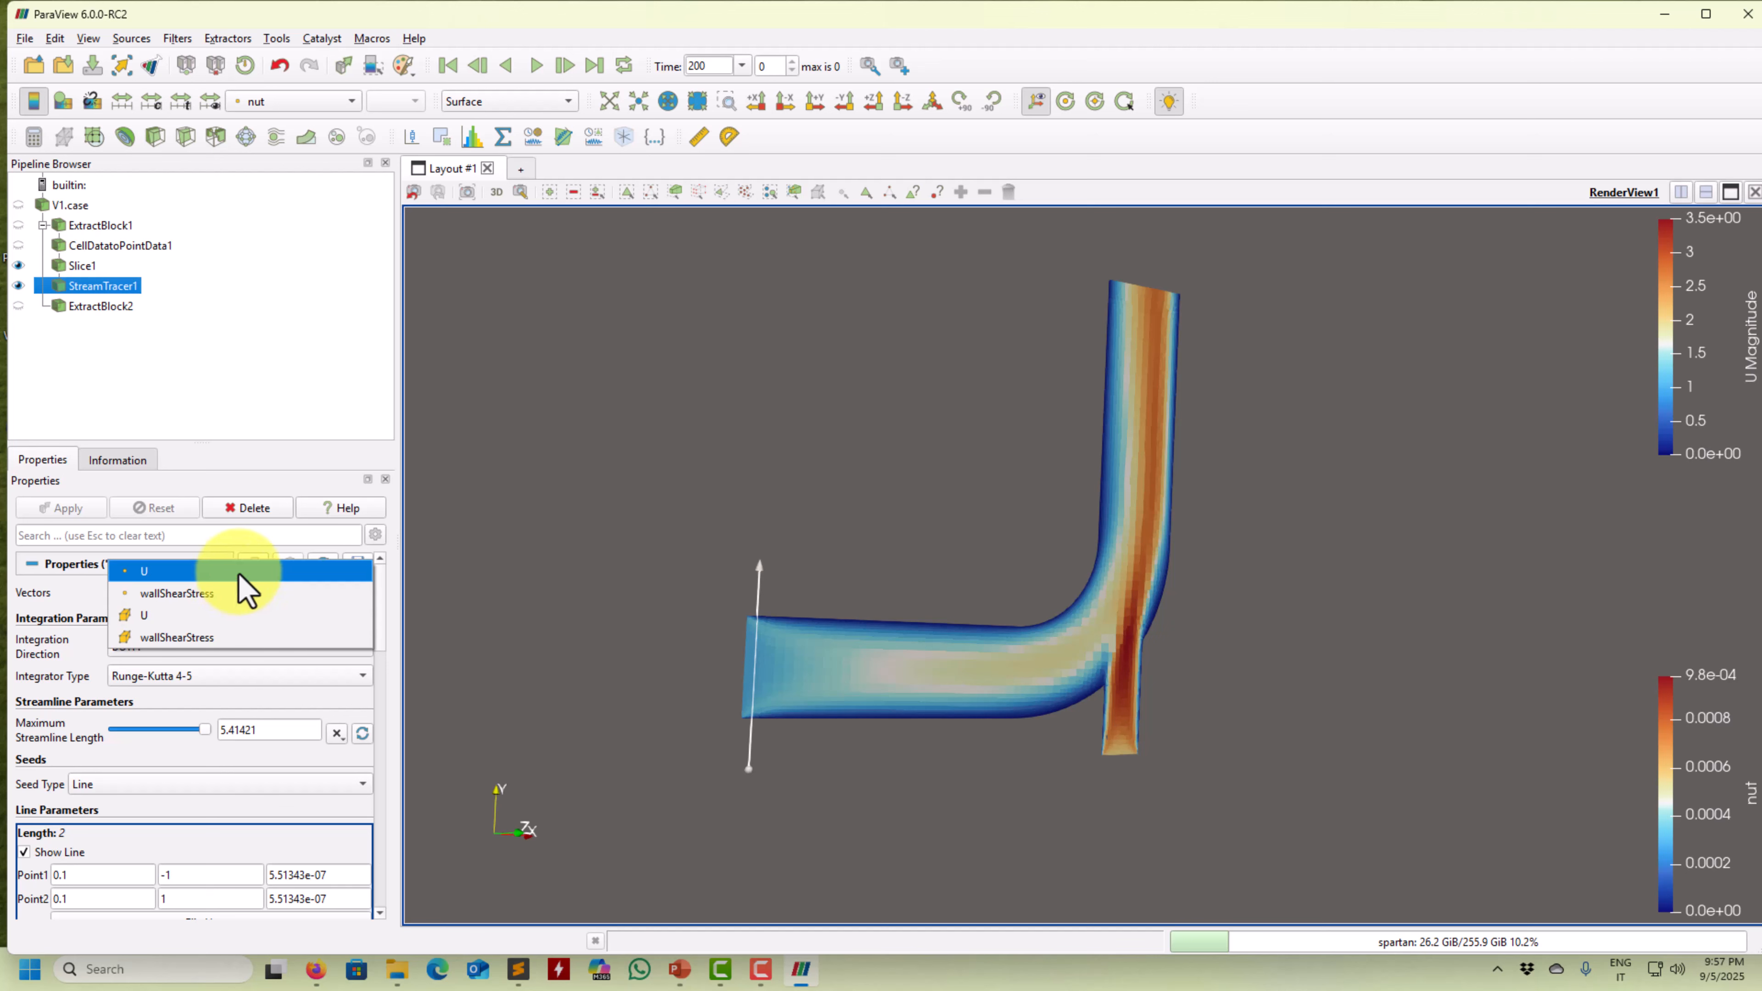
left_click(239, 573)
left_click(62, 512)
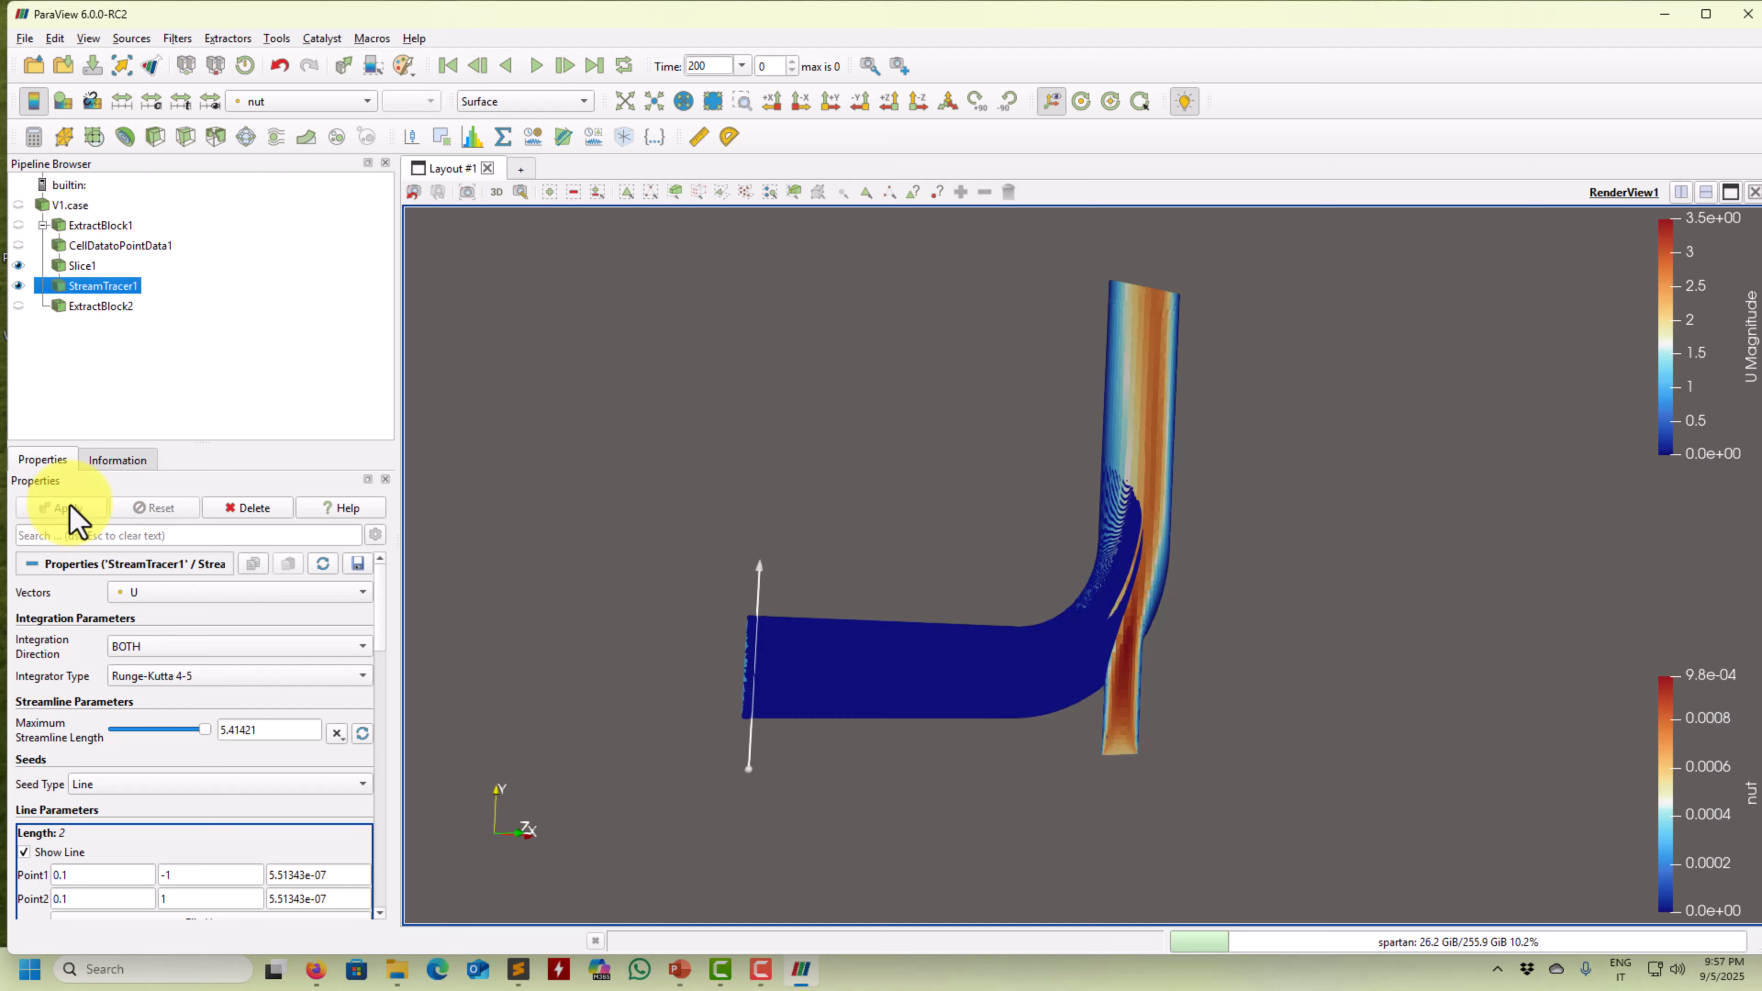
left_click(17, 266)
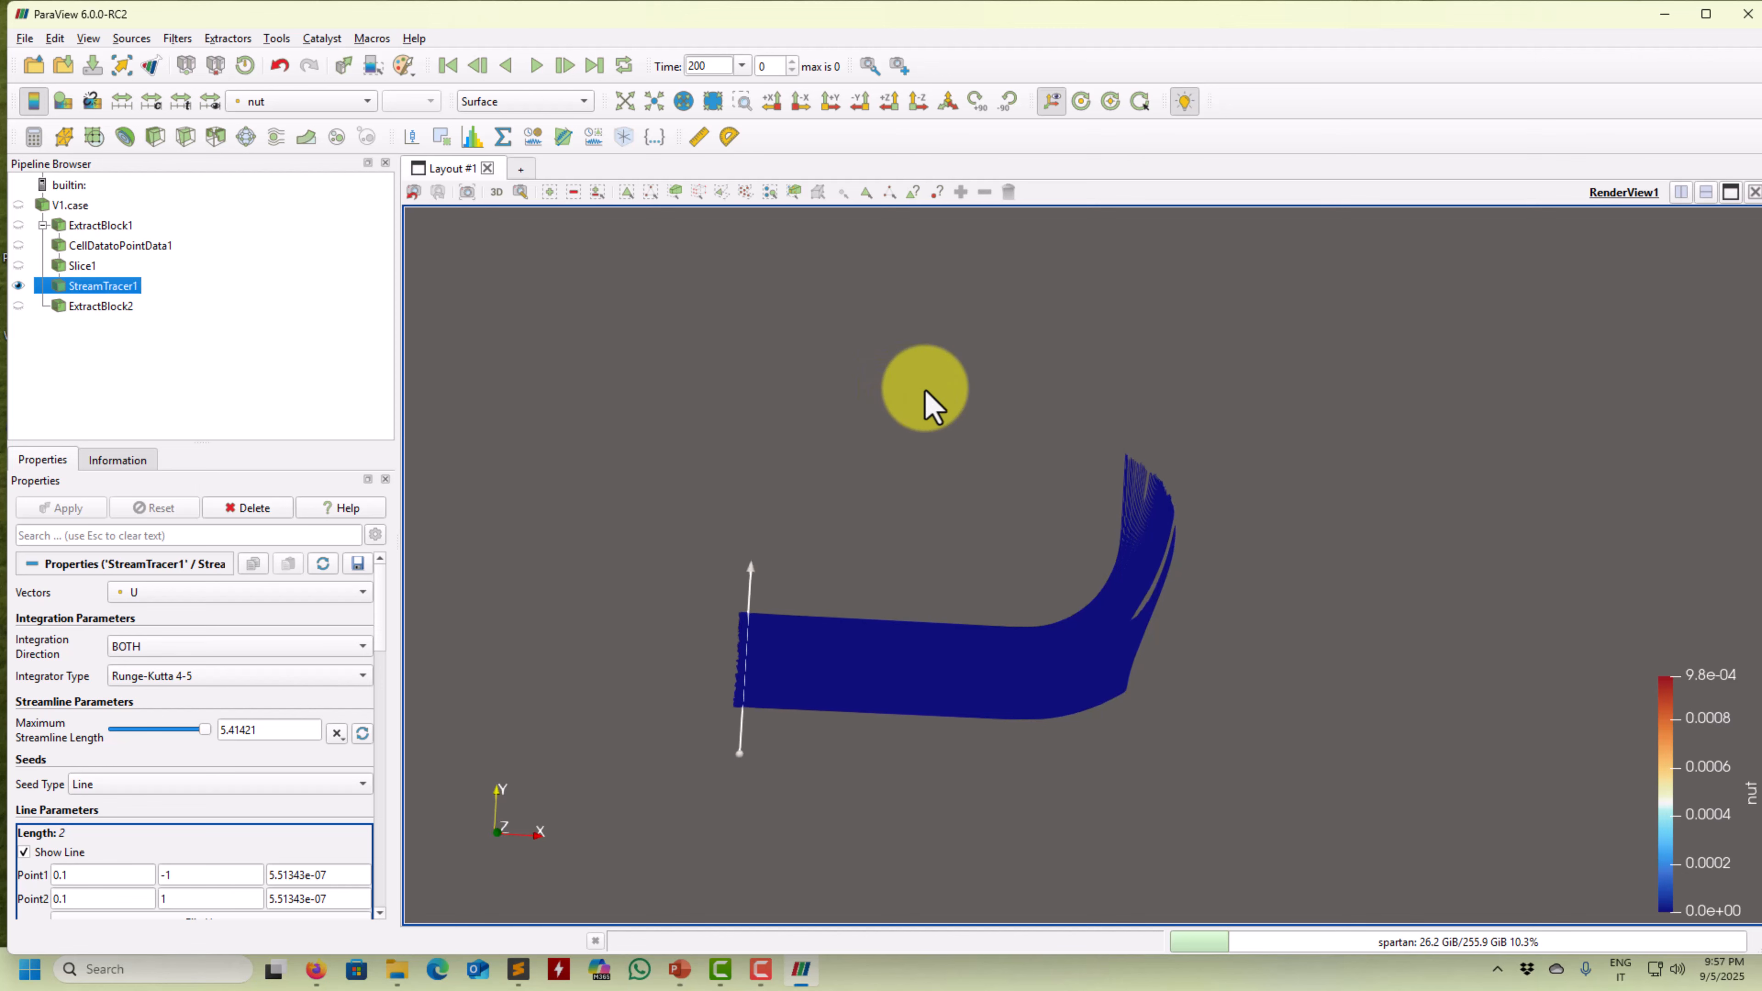
Examine the streamlines starting at the seed line and running through the large pipe and bend
scroll(919, 652, "up", 3)
scroll(918, 651, "up", 1)
middle_click_drag(862, 650, 1227, 511)
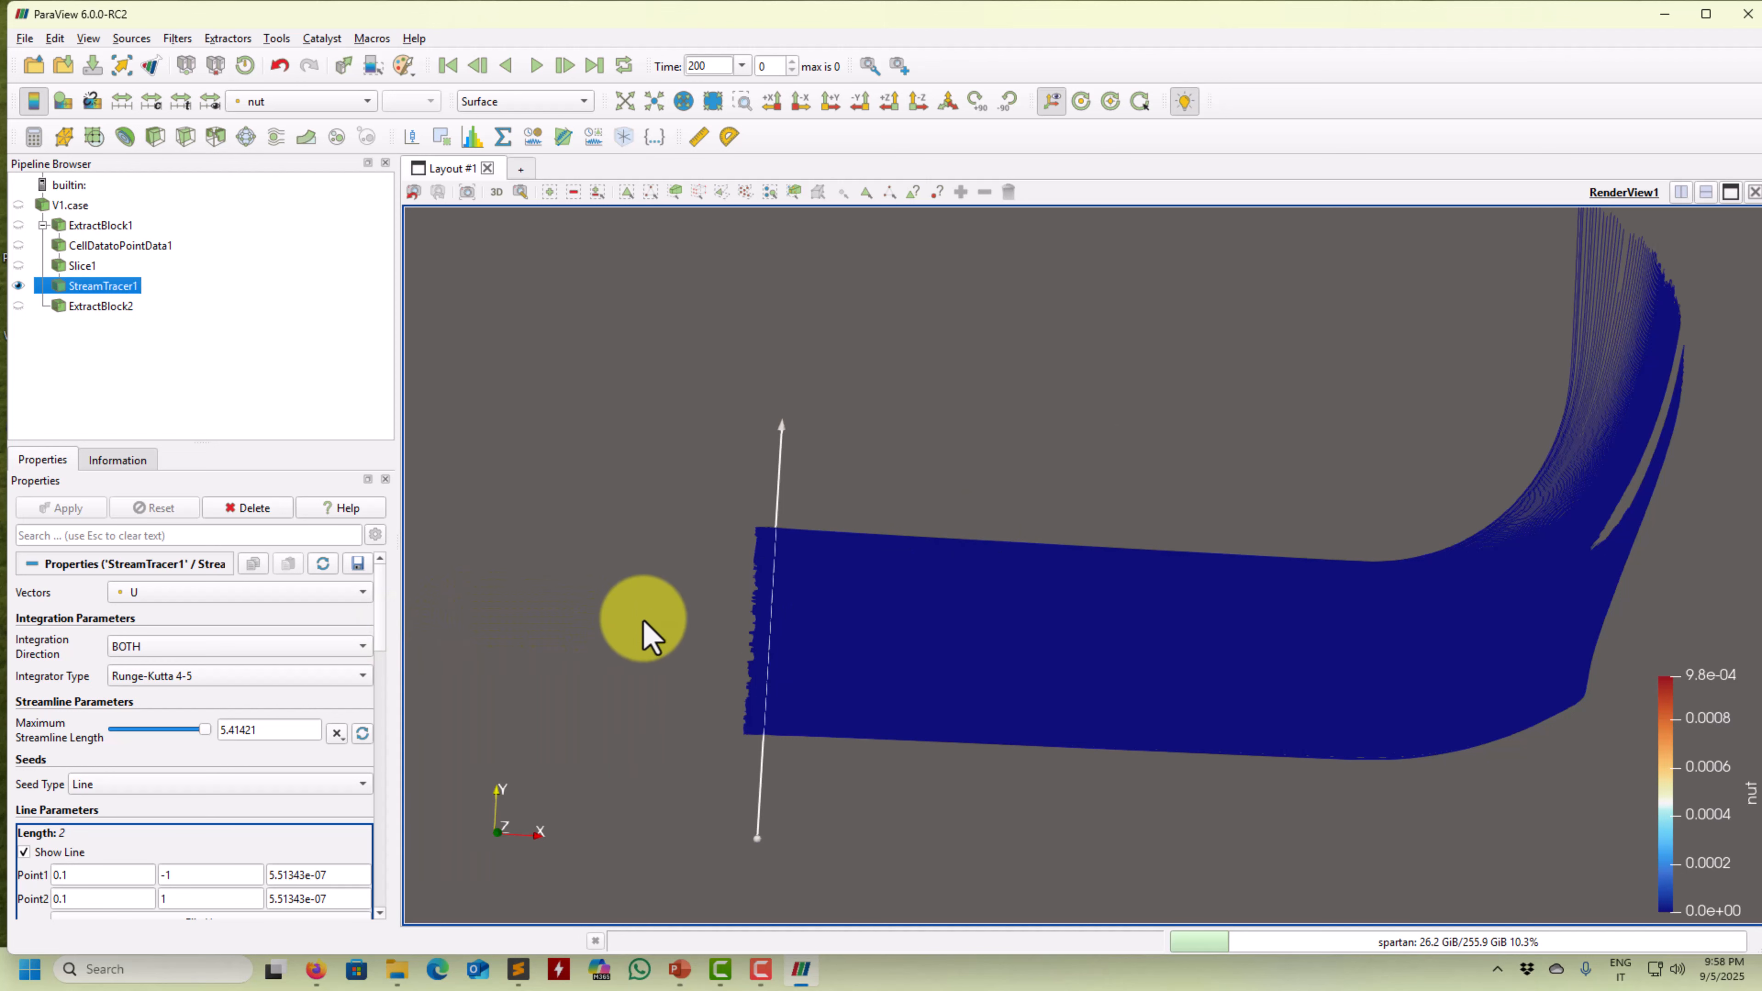
scroll(1144, 584, "down", 2)
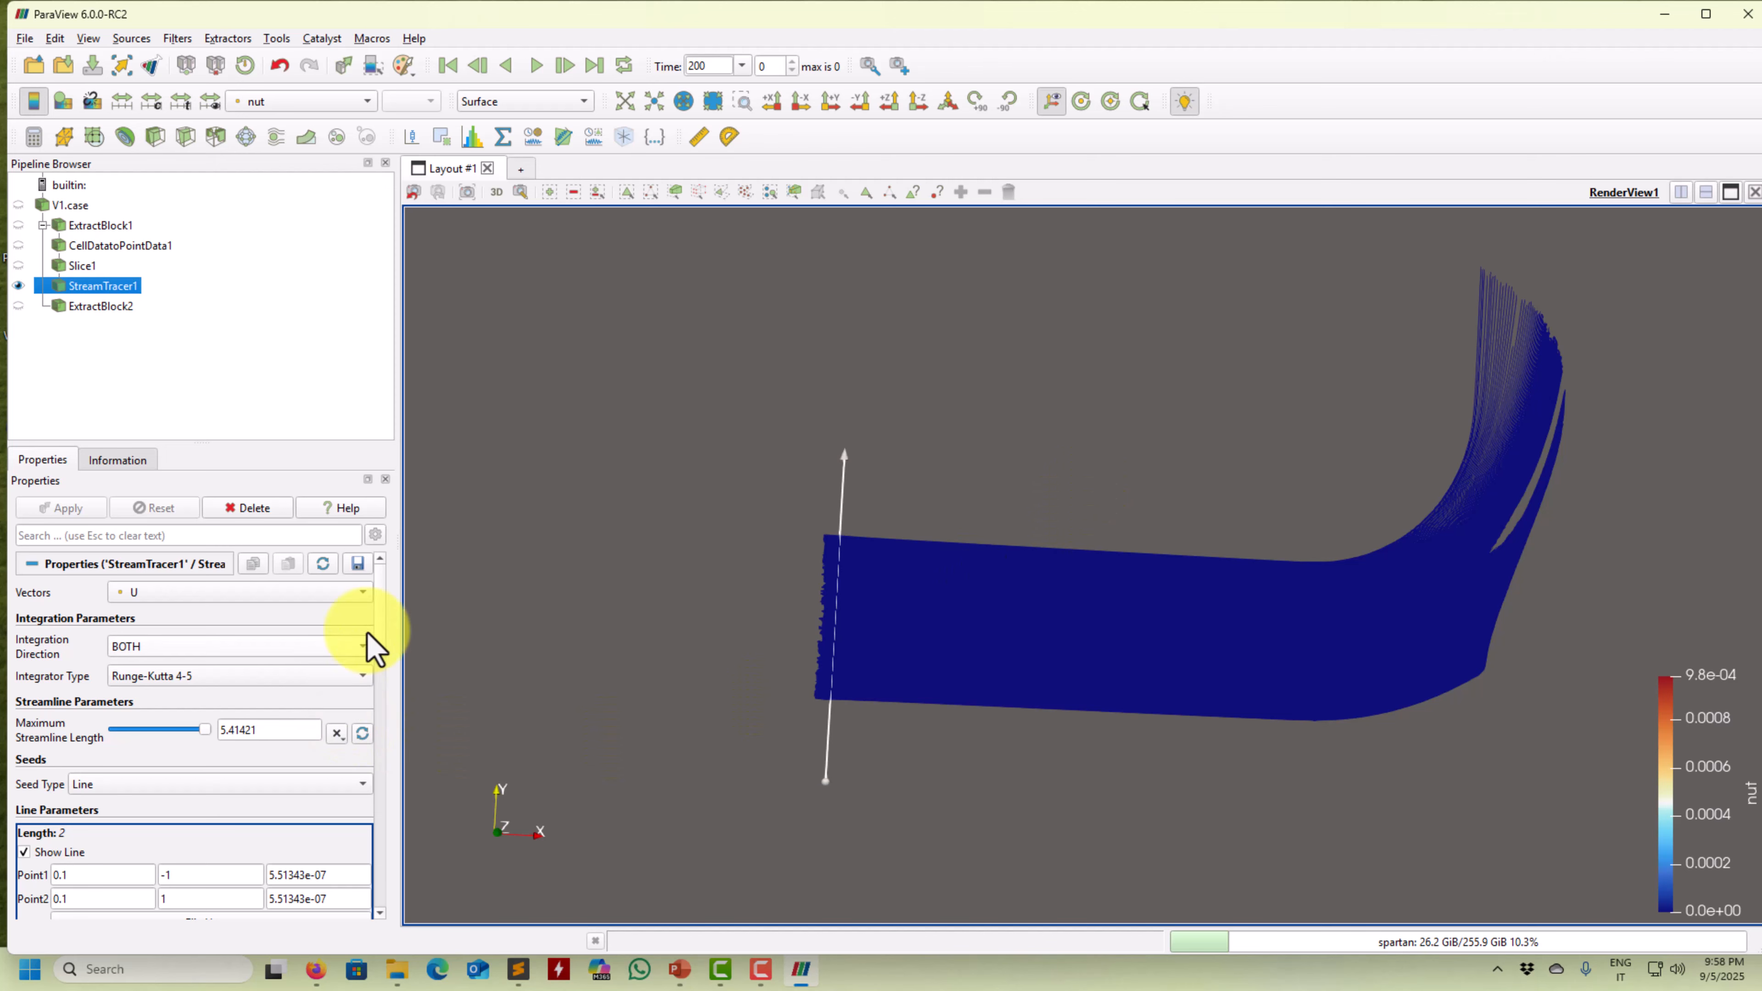
scroll(382, 638, "down", 3)
scroll(385, 638, "up", 3)
scroll(999, 513, "up", 1)
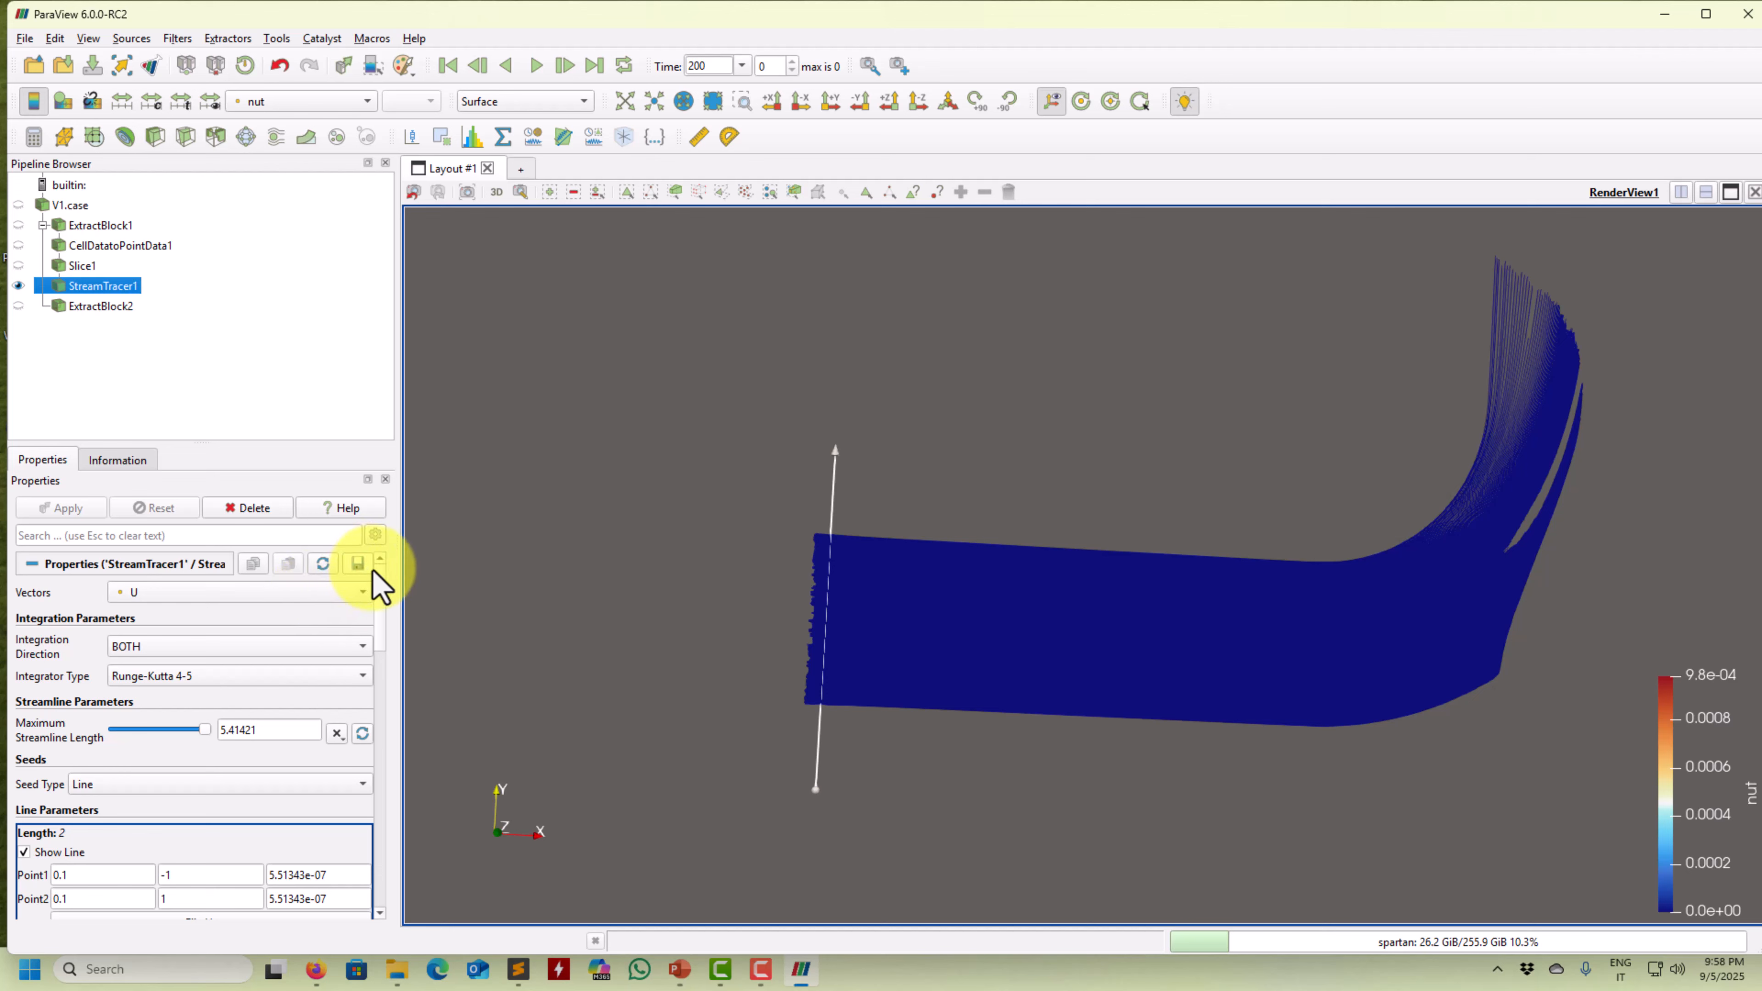
Set the seed line's resolution to 100 and apply the change to the streamlines
scroll(386, 615, "down", 3)
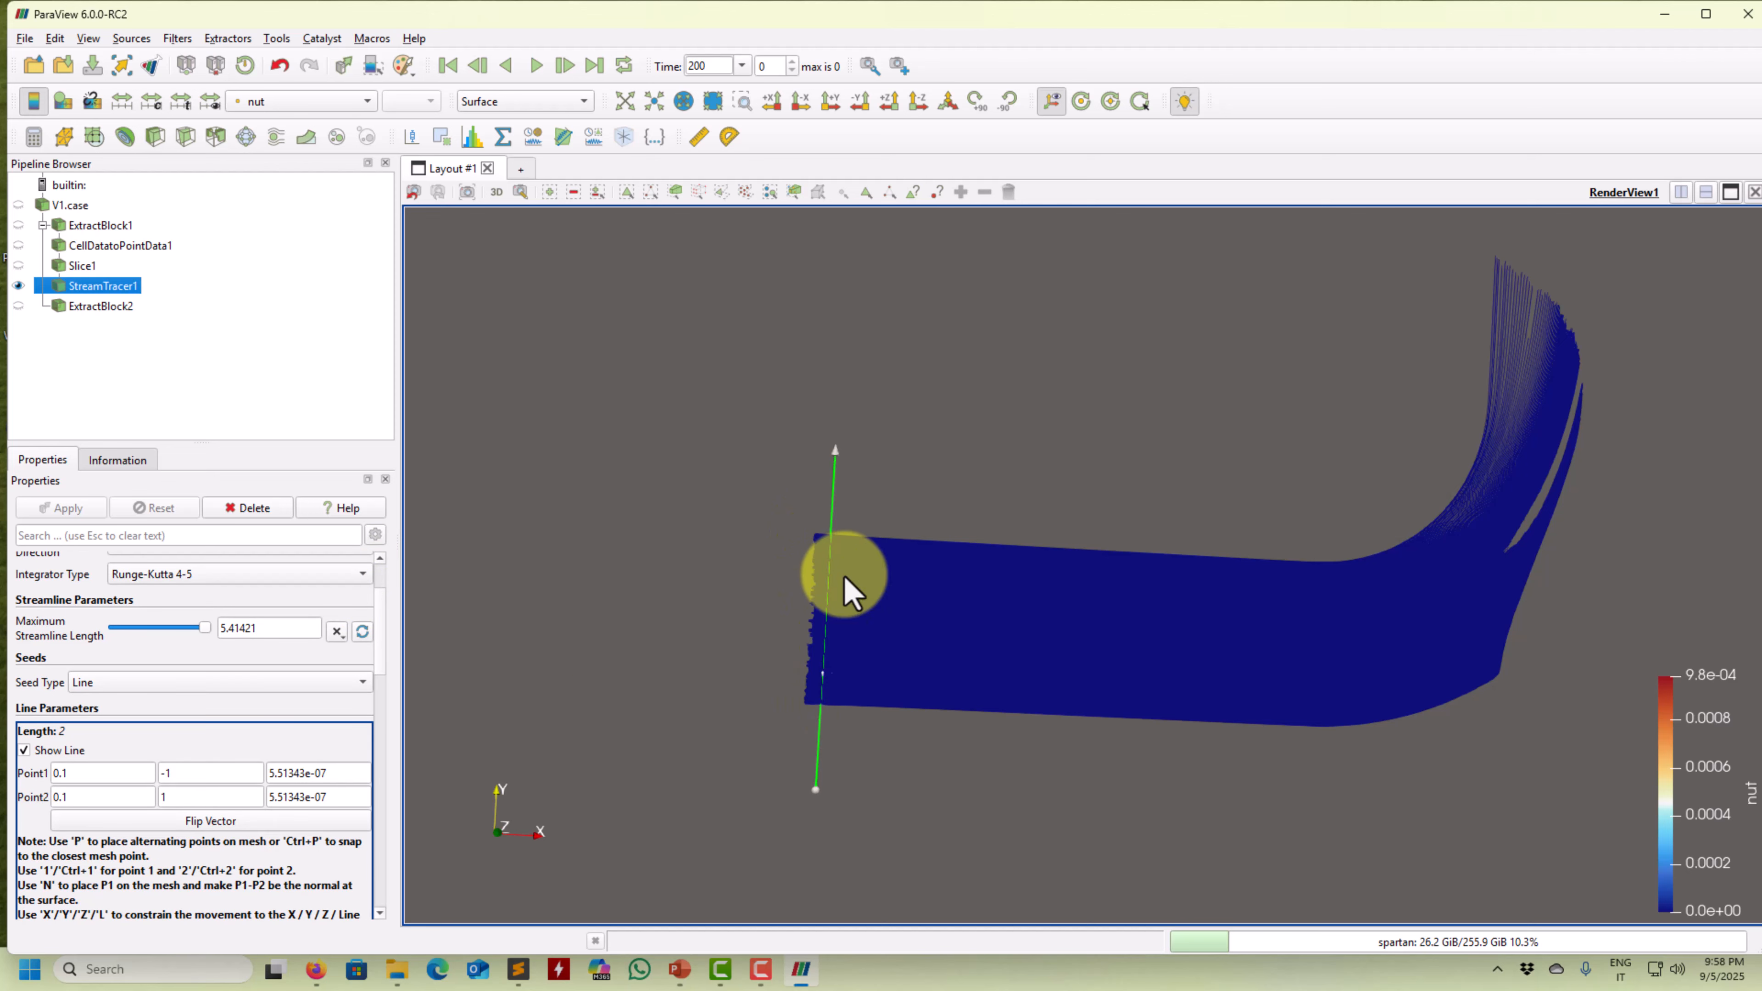
scroll(384, 631, "down", 4)
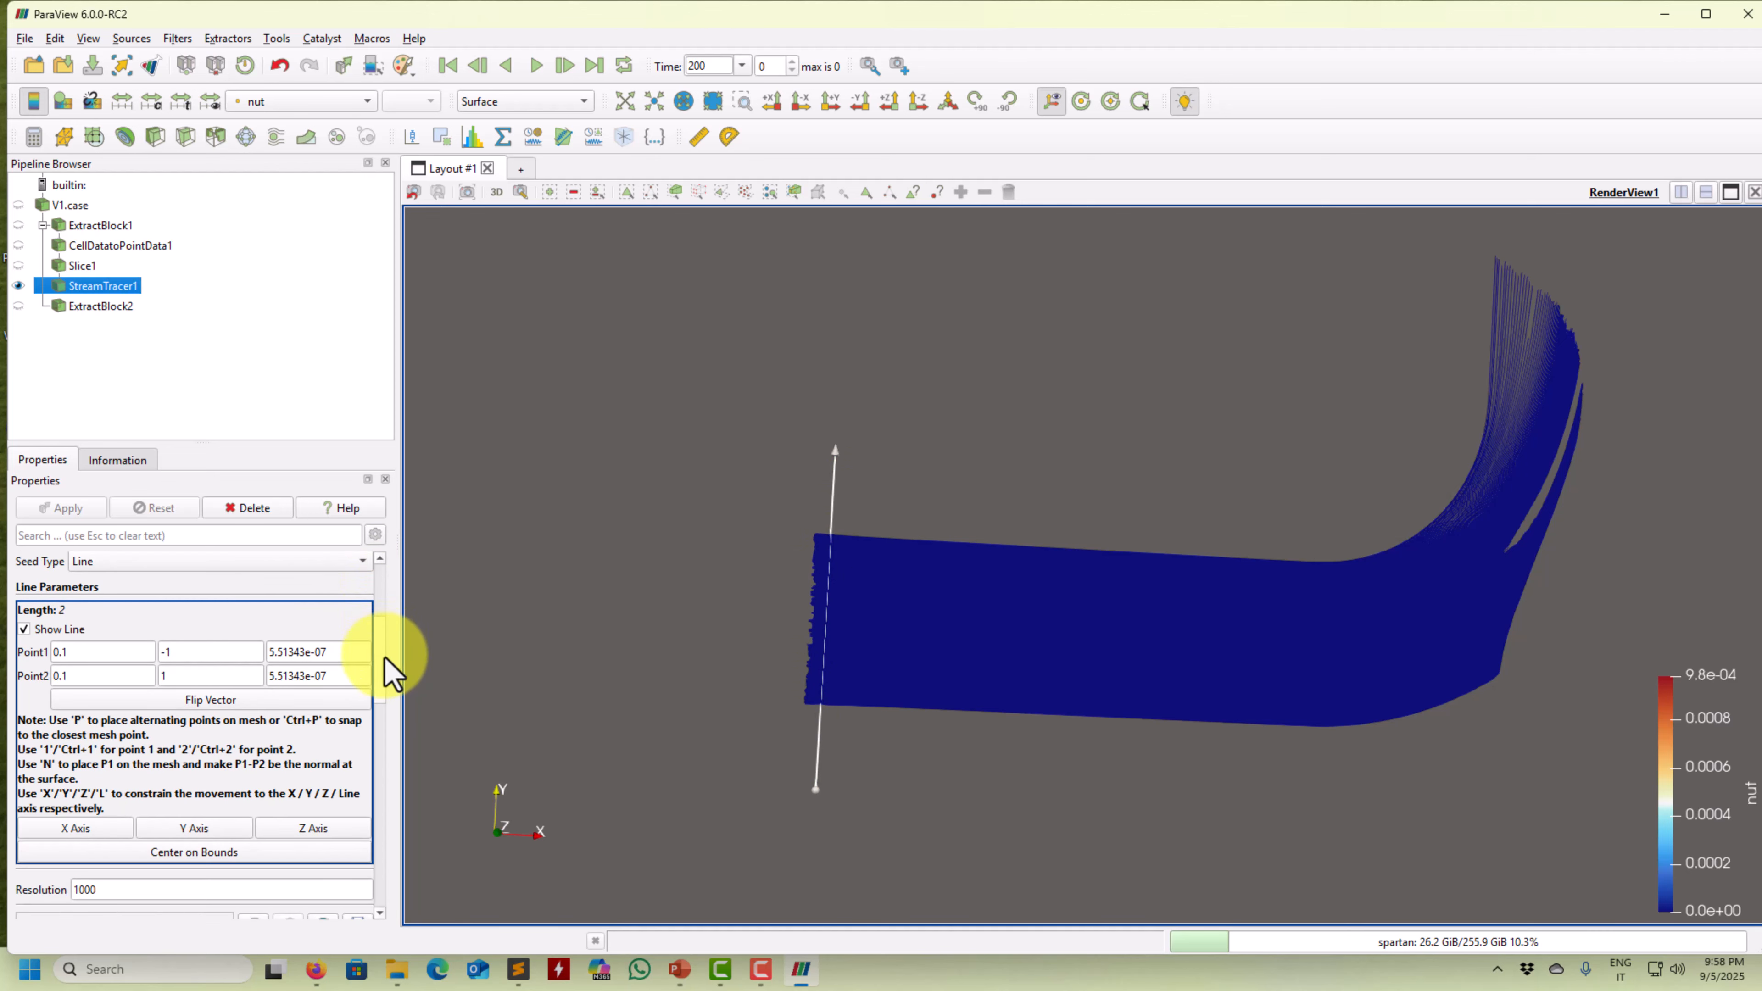
scroll(389, 676, "down", 3)
scroll(402, 670, "up", 3)
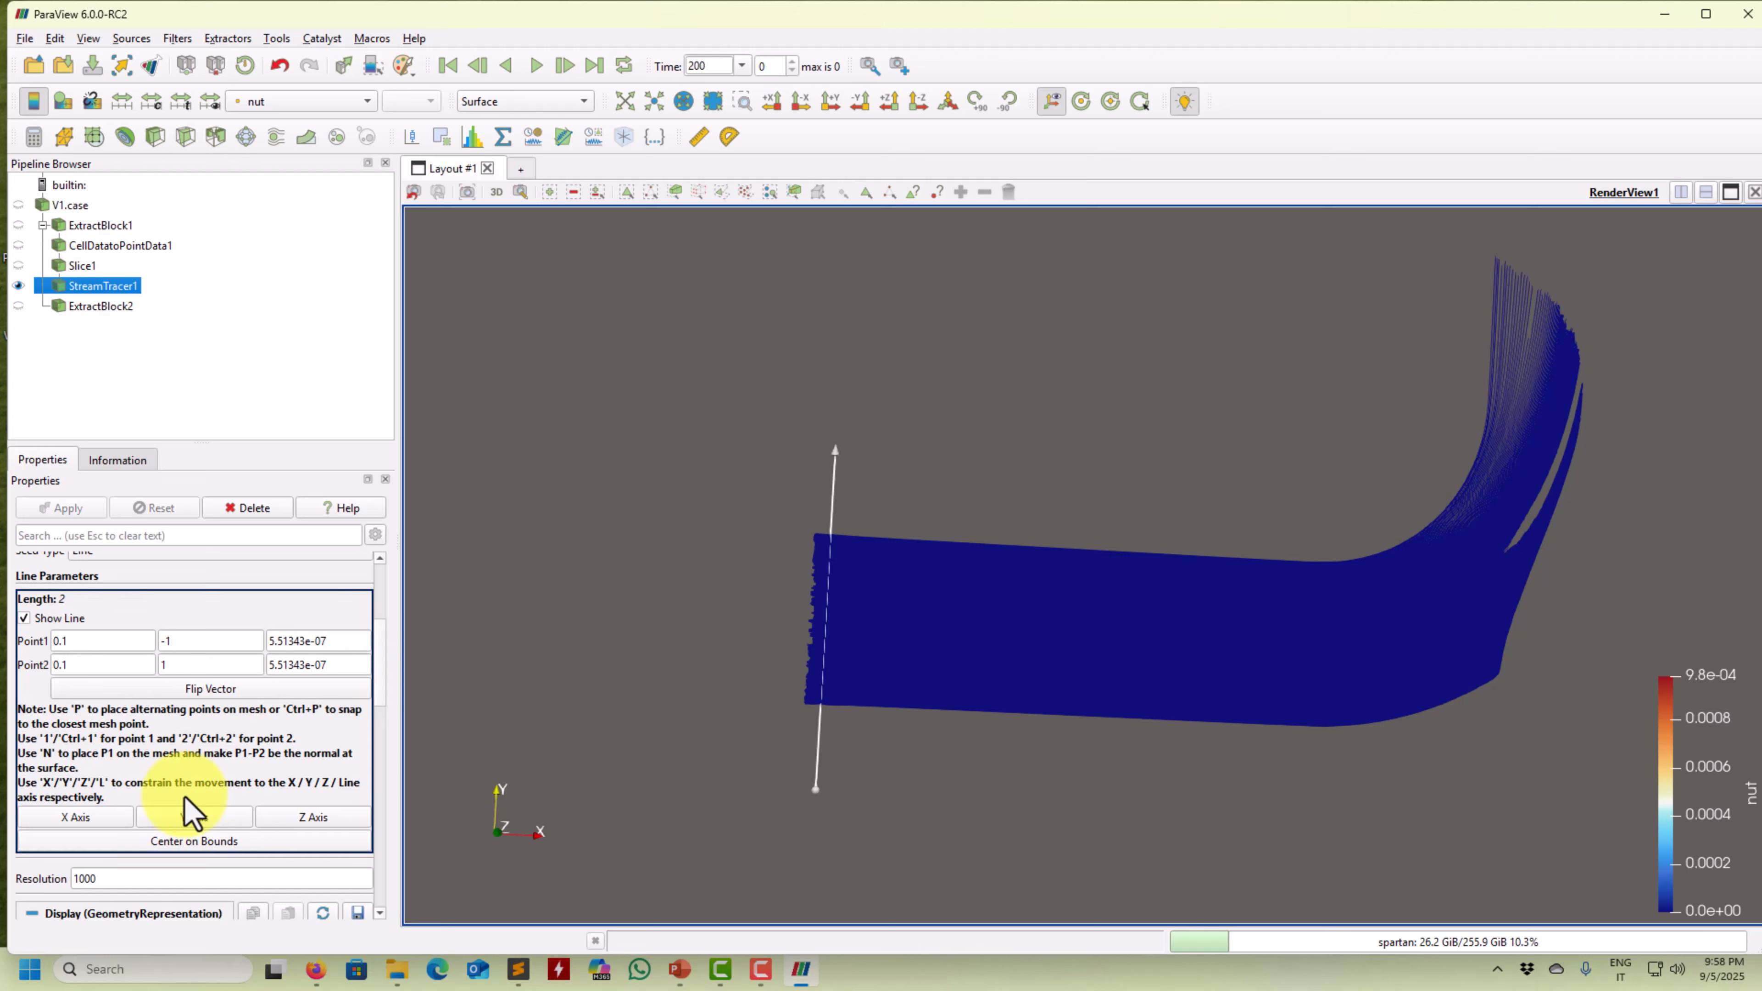
type("10")
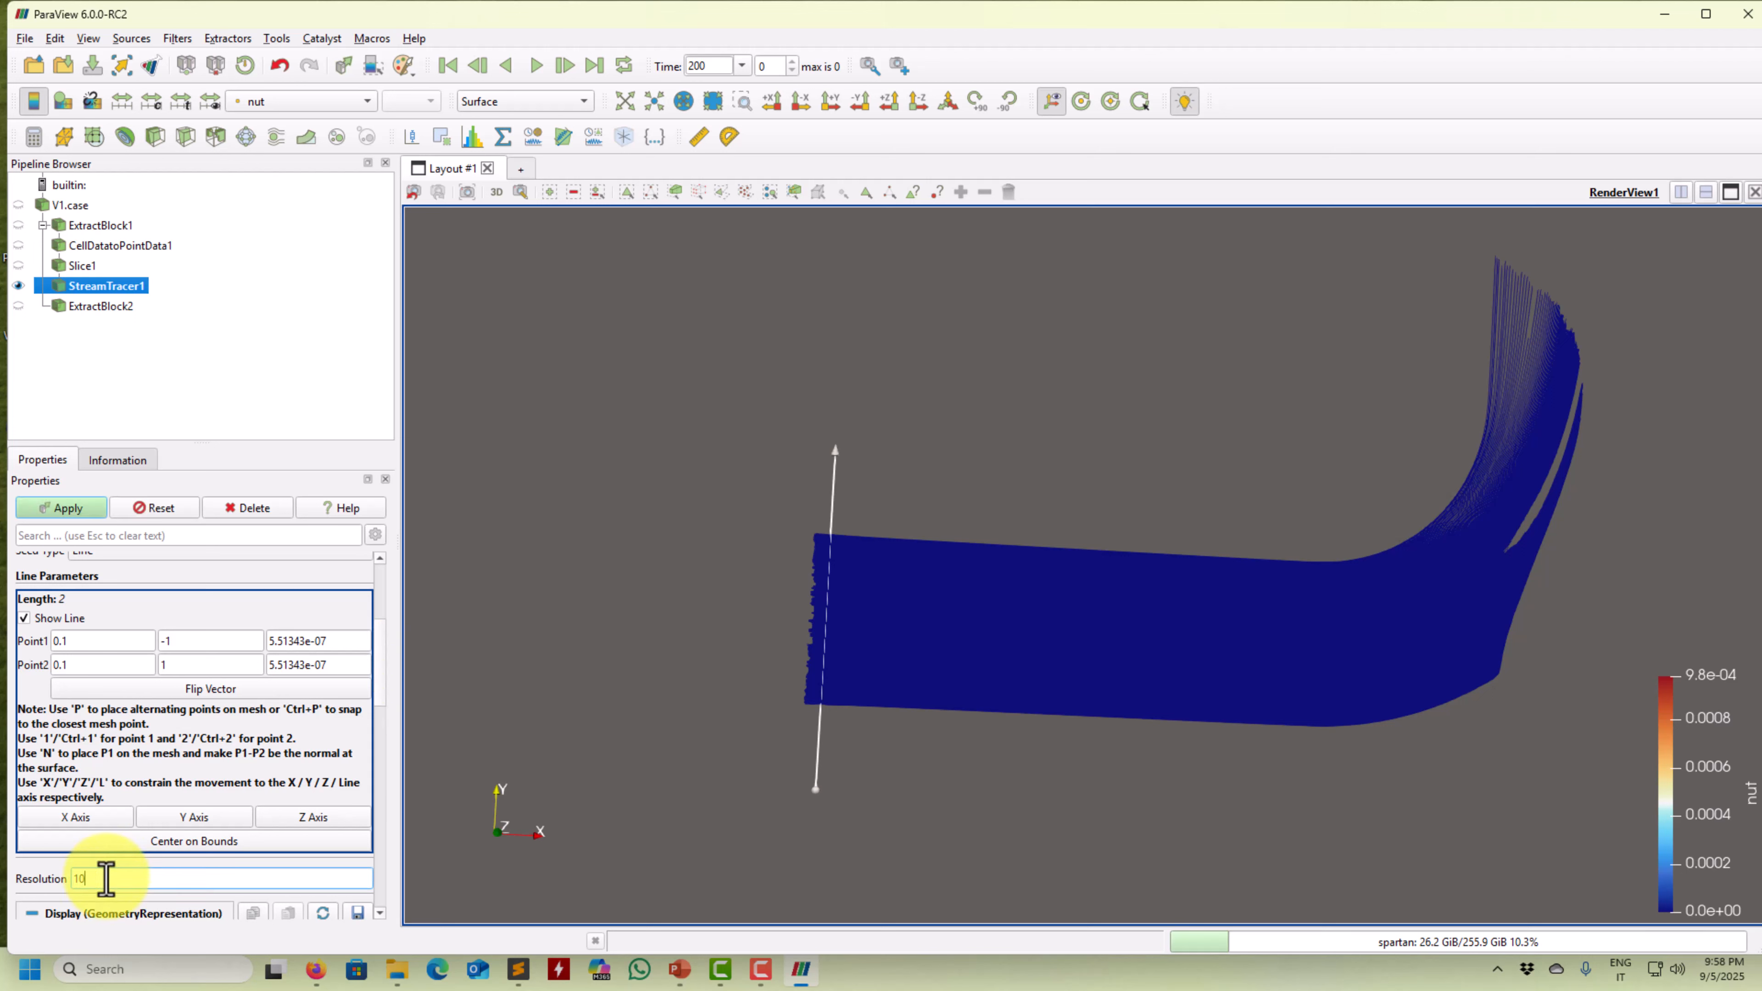
type("0")
left_click(68, 507)
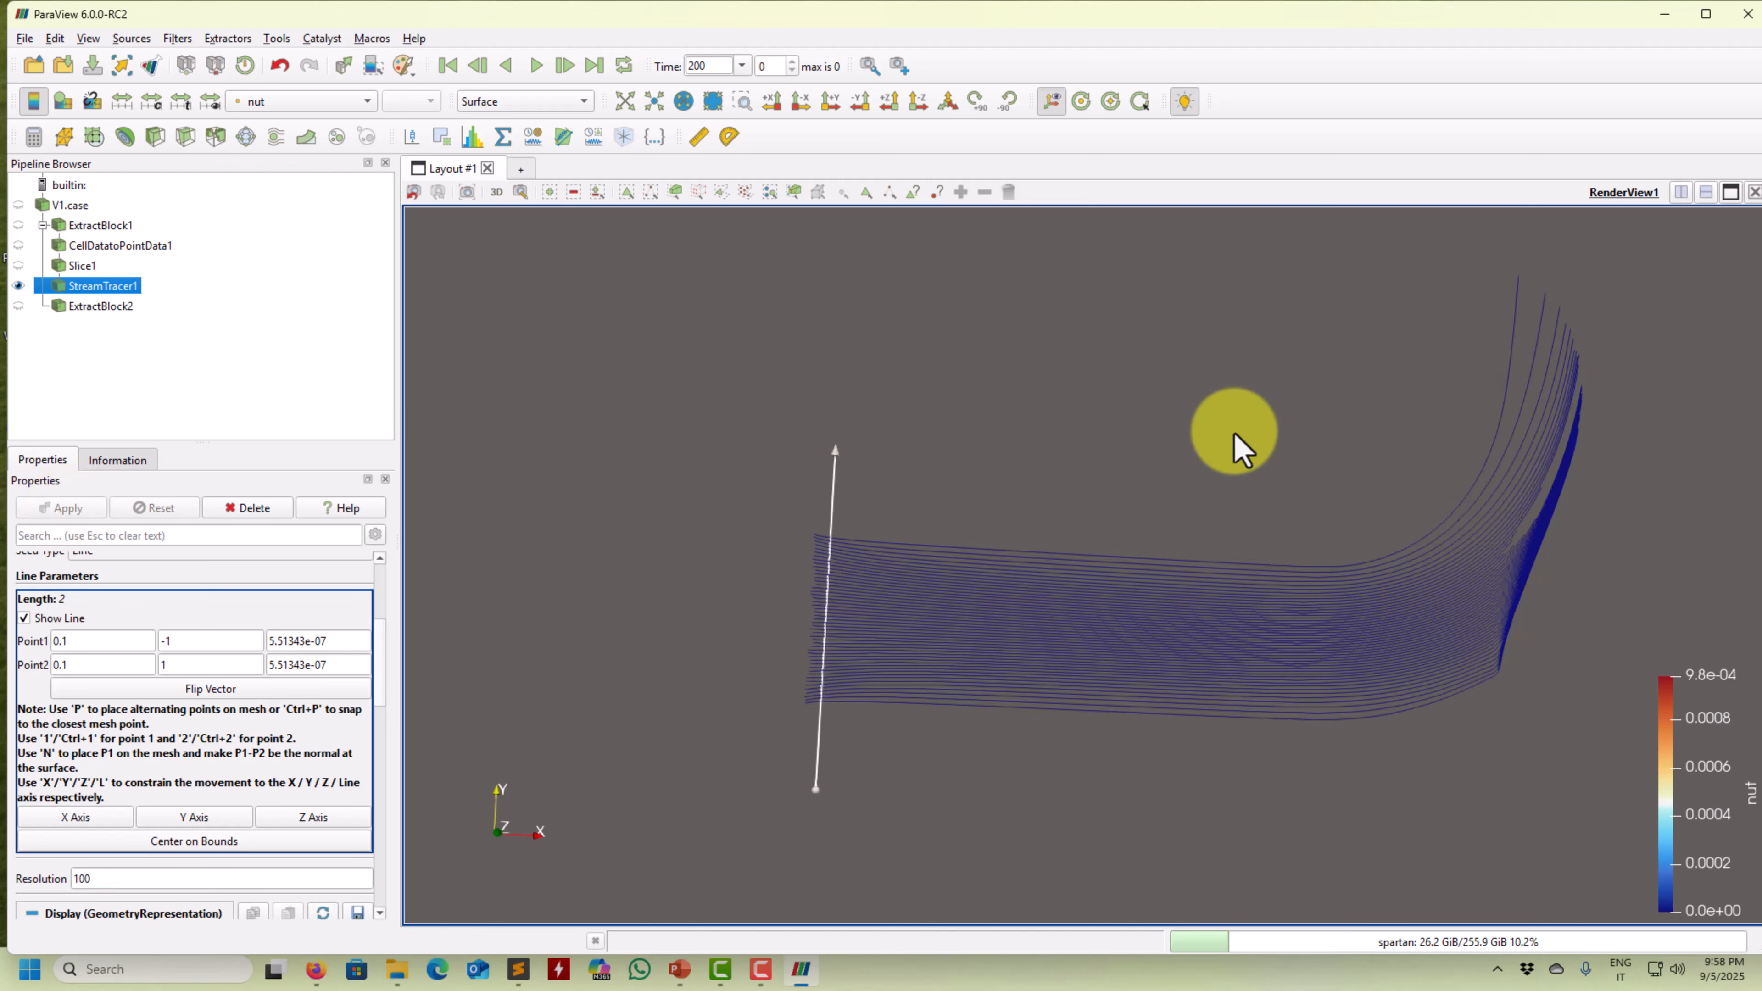
Color the streamlines by the point-data U magnitude and view them from another angle
left_click_drag(1241, 450, 1015, 524)
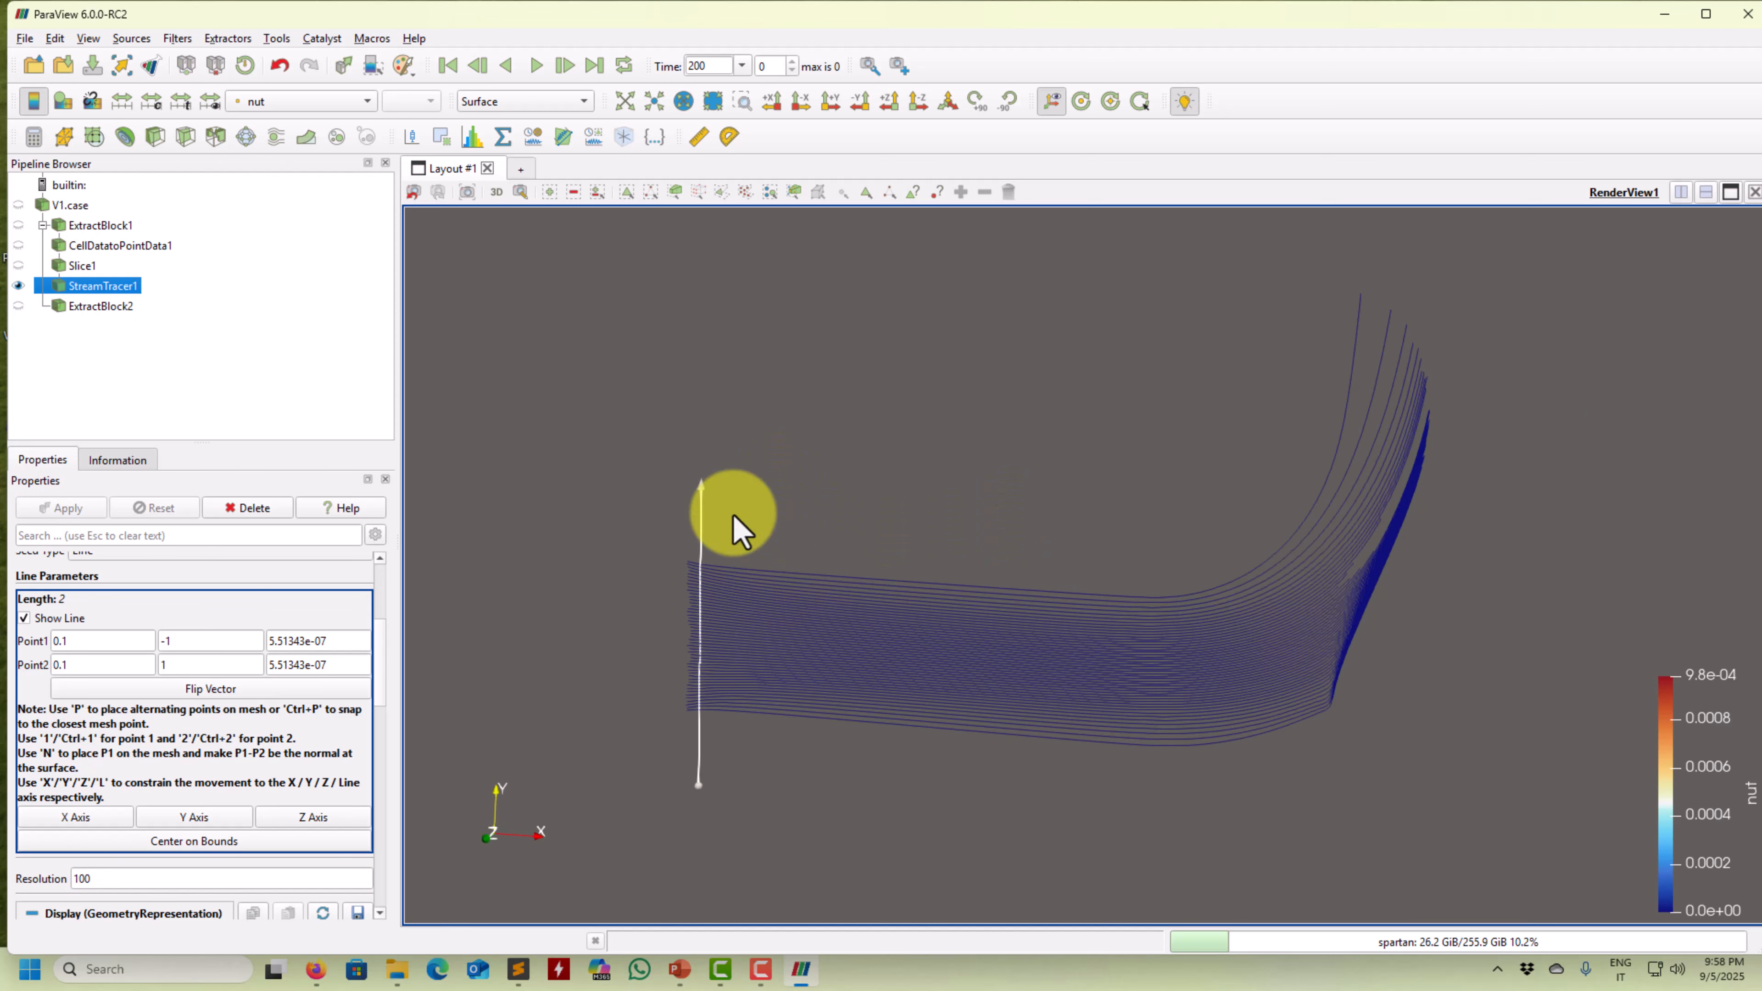
left_click(300, 105)
left_click(283, 123)
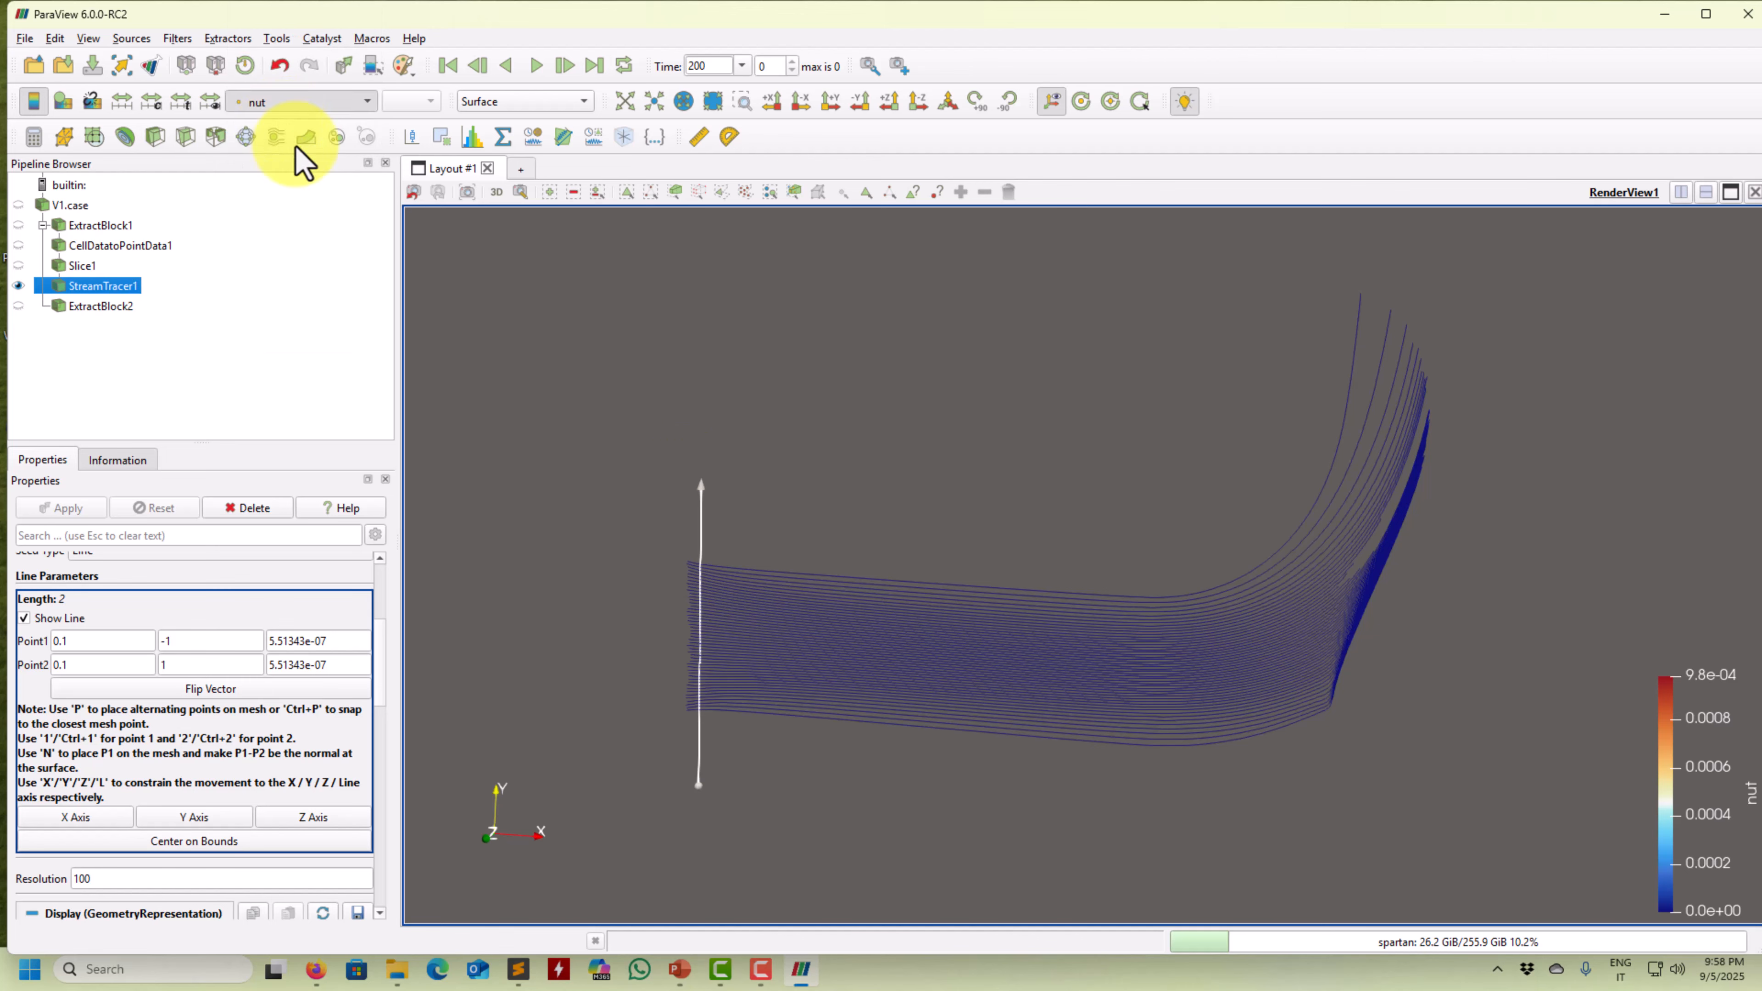
left_click_drag(964, 523, 1054, 501)
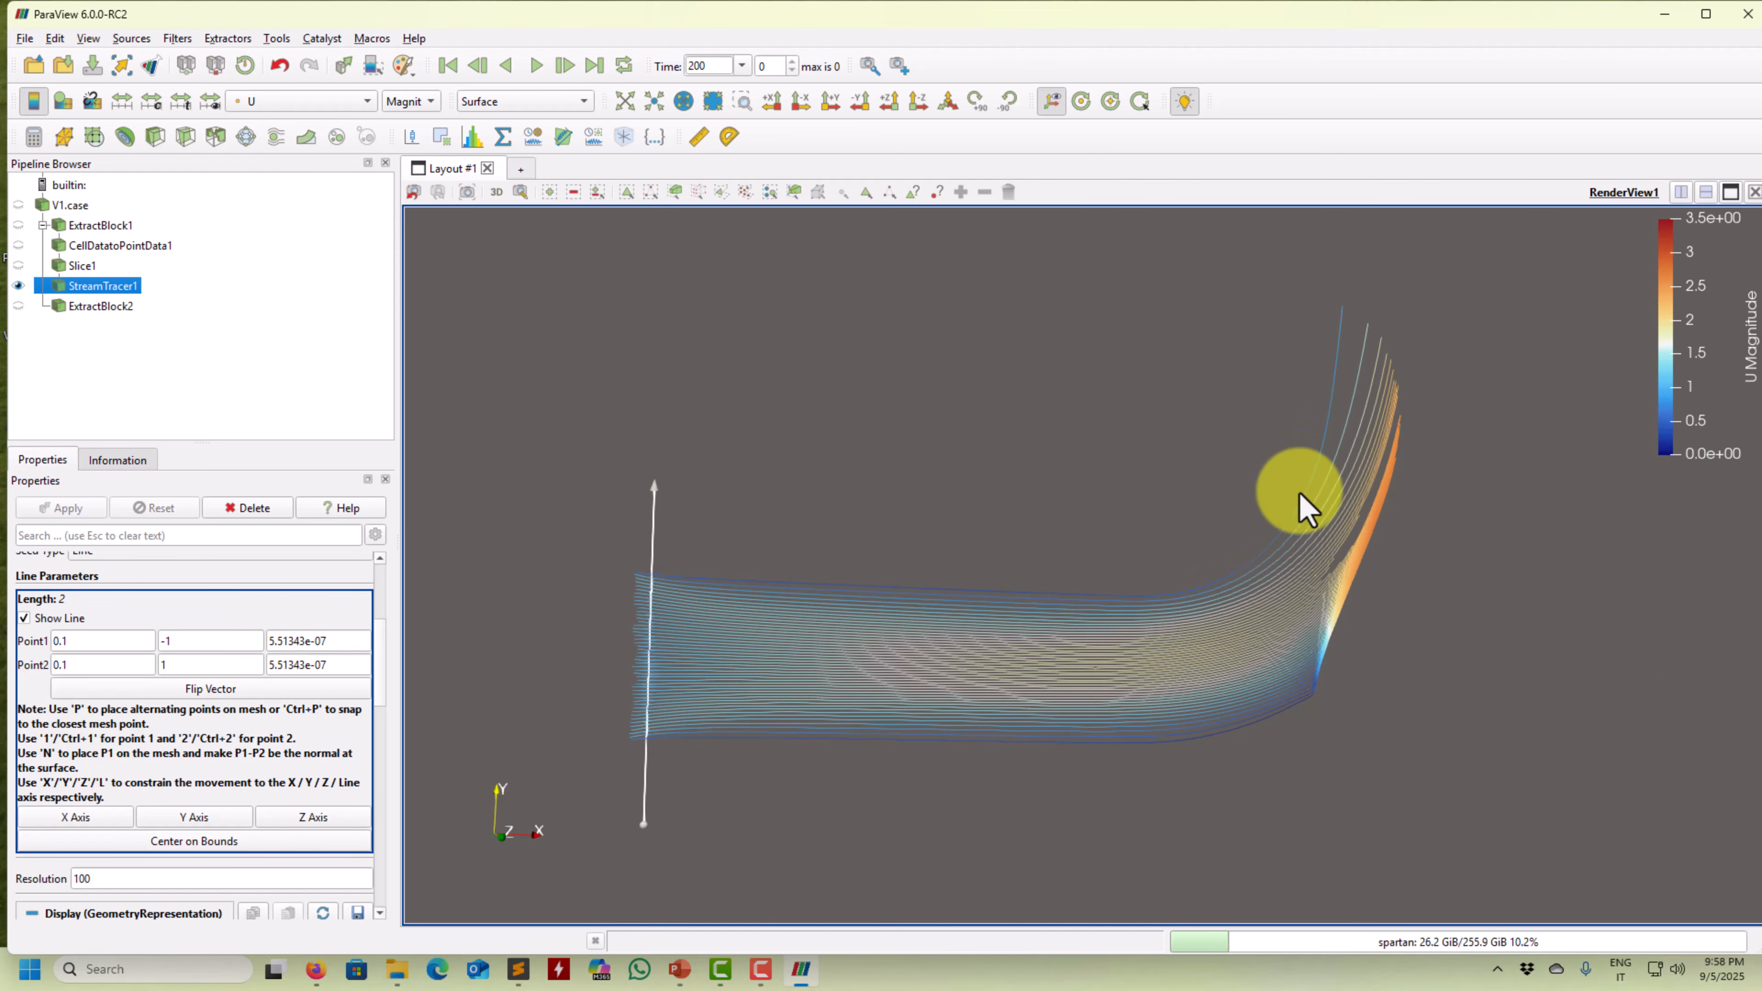
Show the slice again behind the streamlines to compare their extent at the outlet pipe, and reselect the stream tracer
left_click_drag(380, 666, 397, 600)
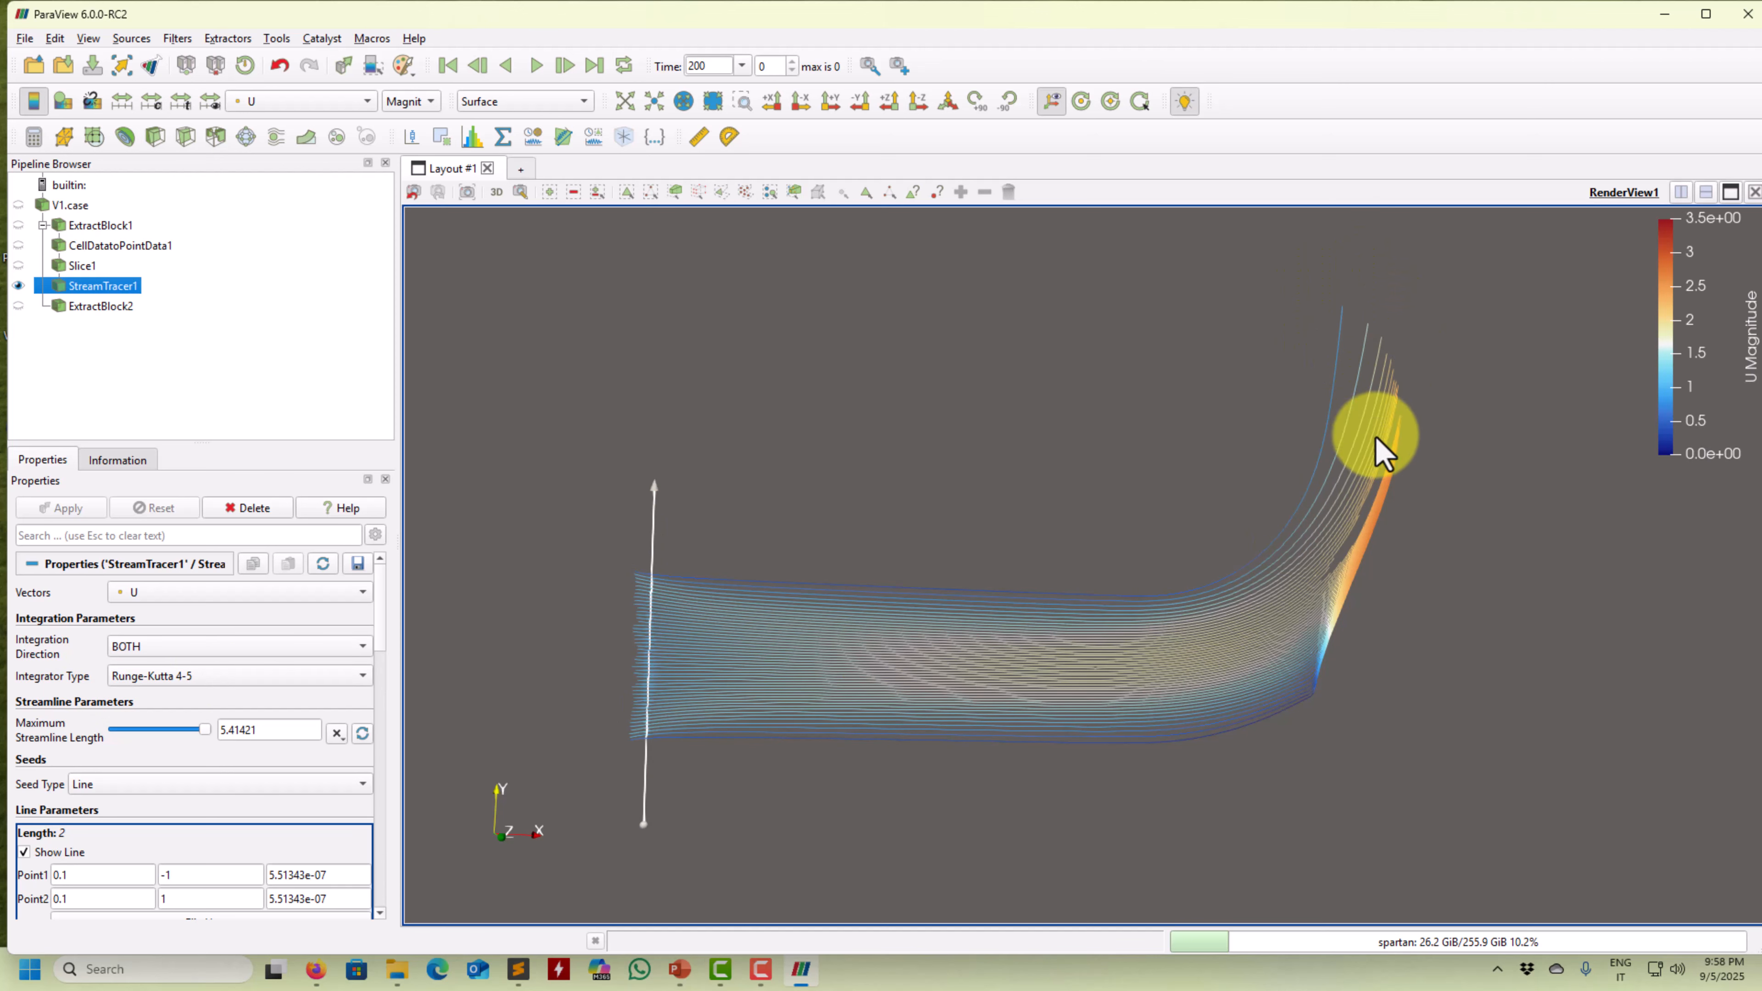
middle_click_drag(1378, 447, 1351, 519)
left_click(18, 265)
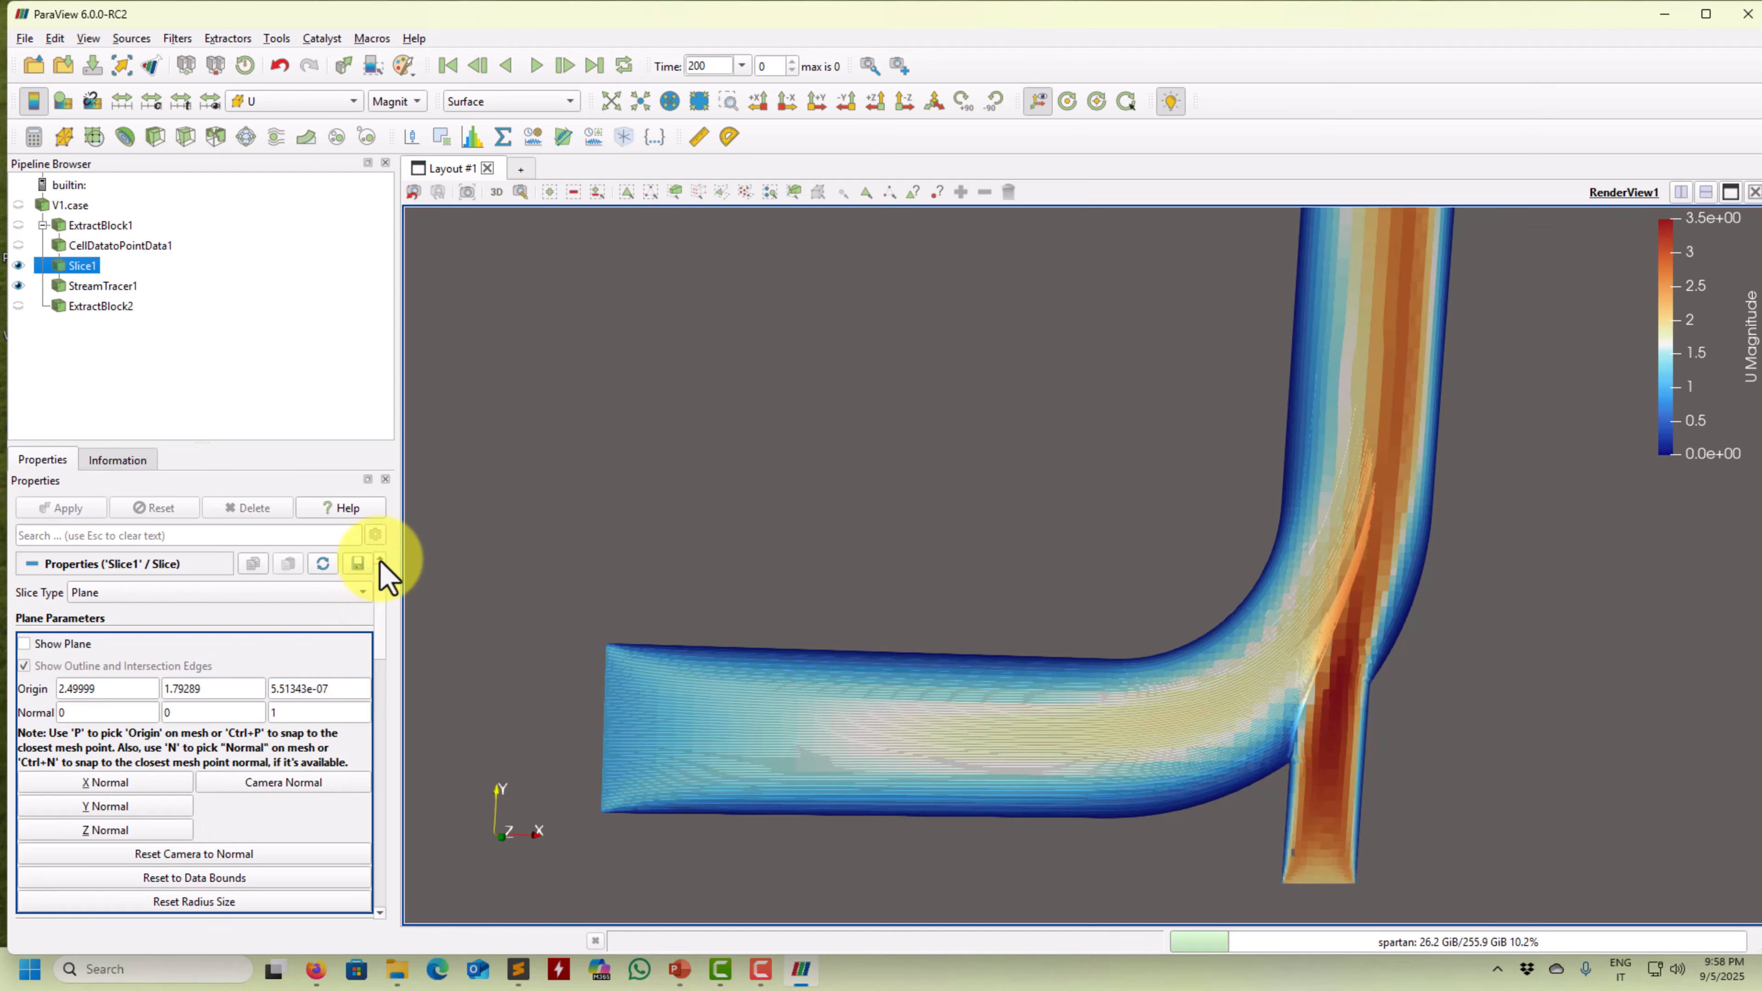
scroll(360, 591, "down", 5)
left_click(131, 286)
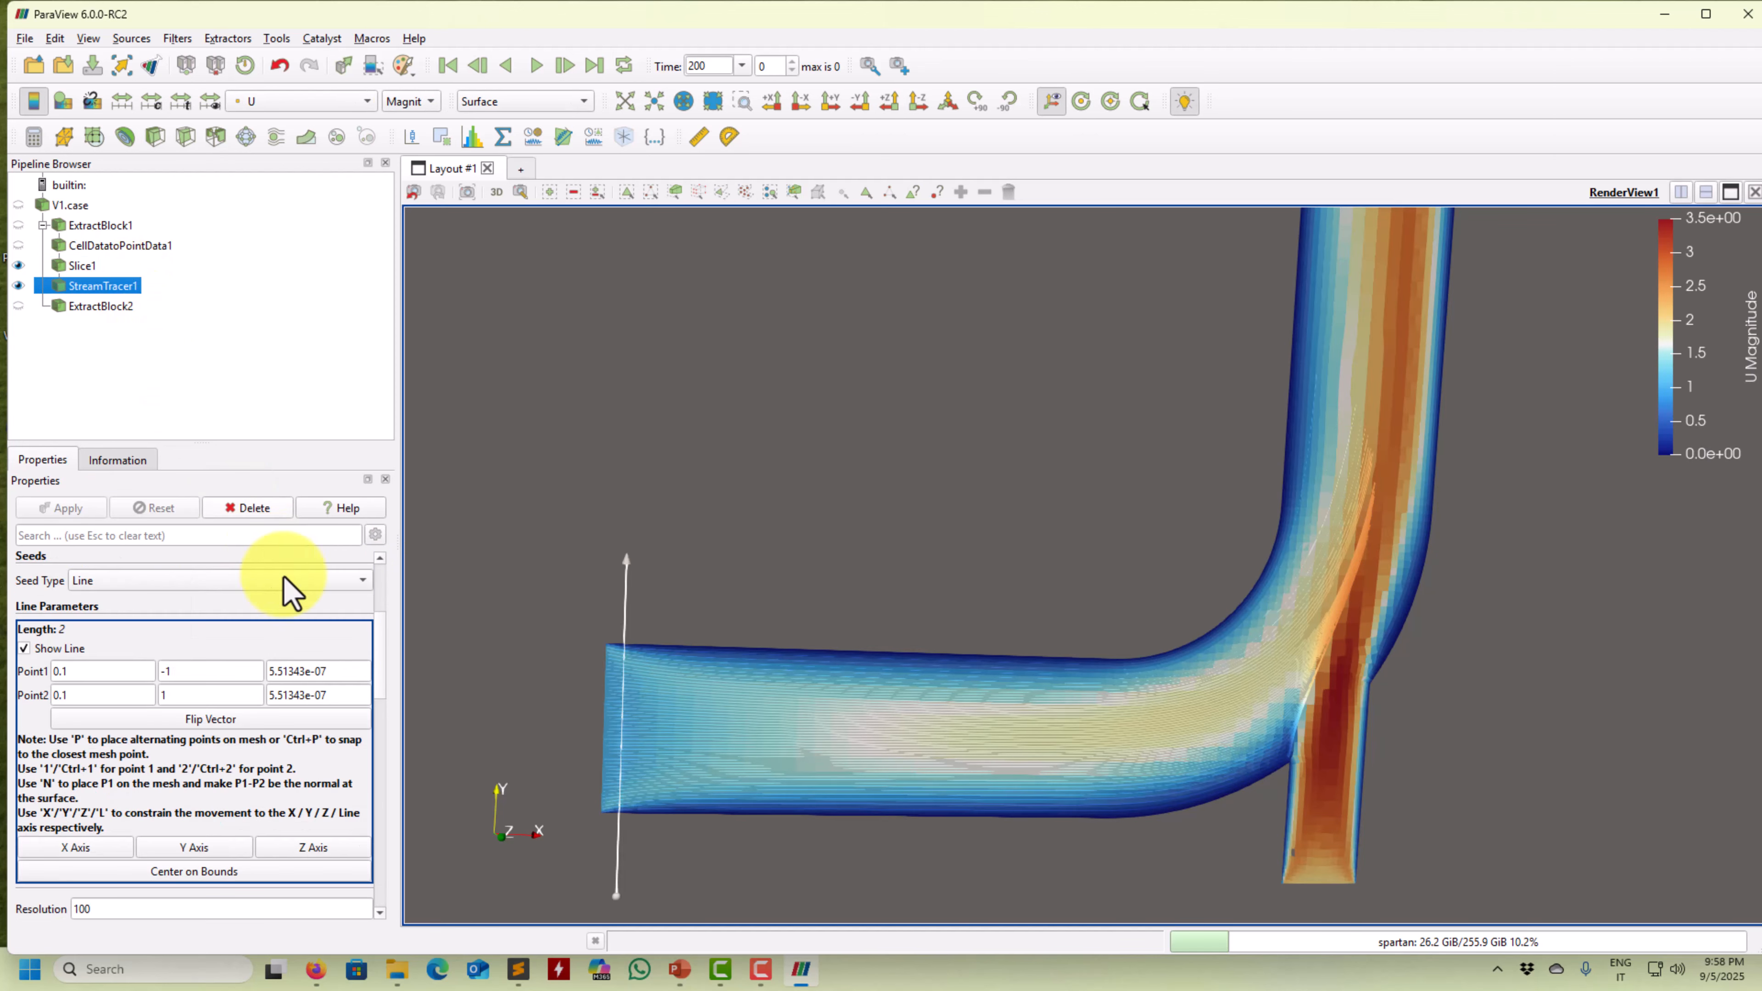
Set the maximum streamline length to 20, apply it, and switch the streamlines' coloring to Solid Color
scroll(381, 624, "up", 1)
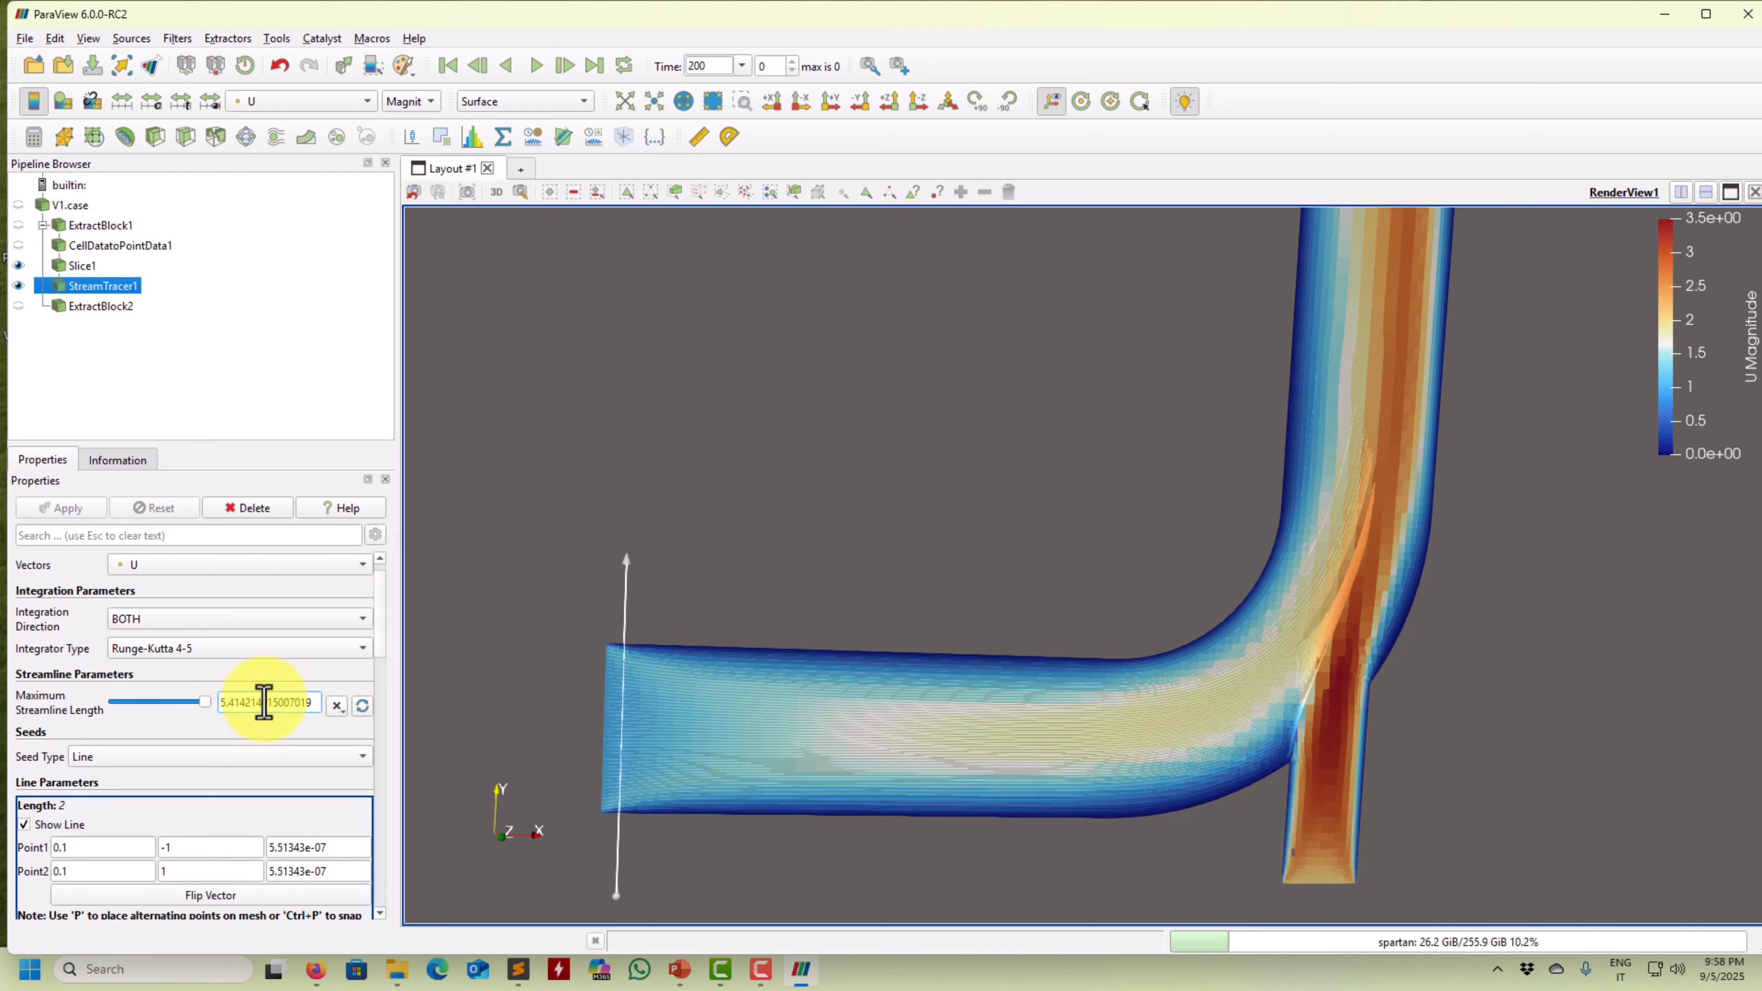
type("20")
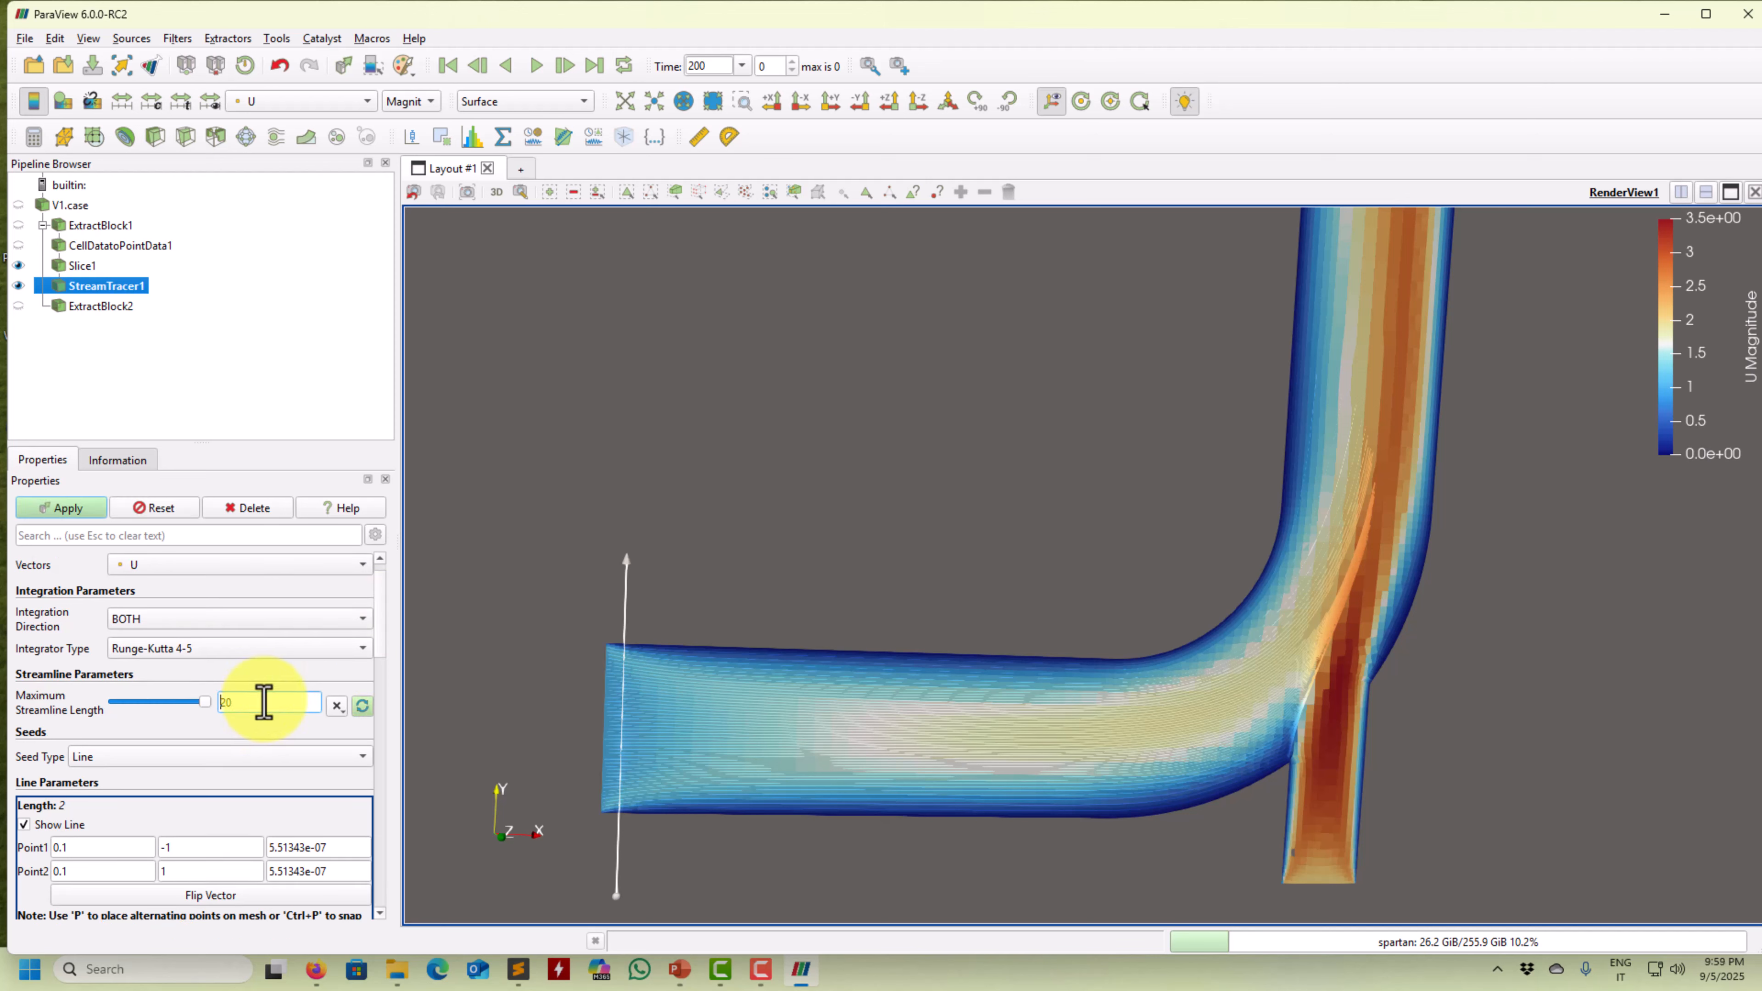
left_click(32, 509)
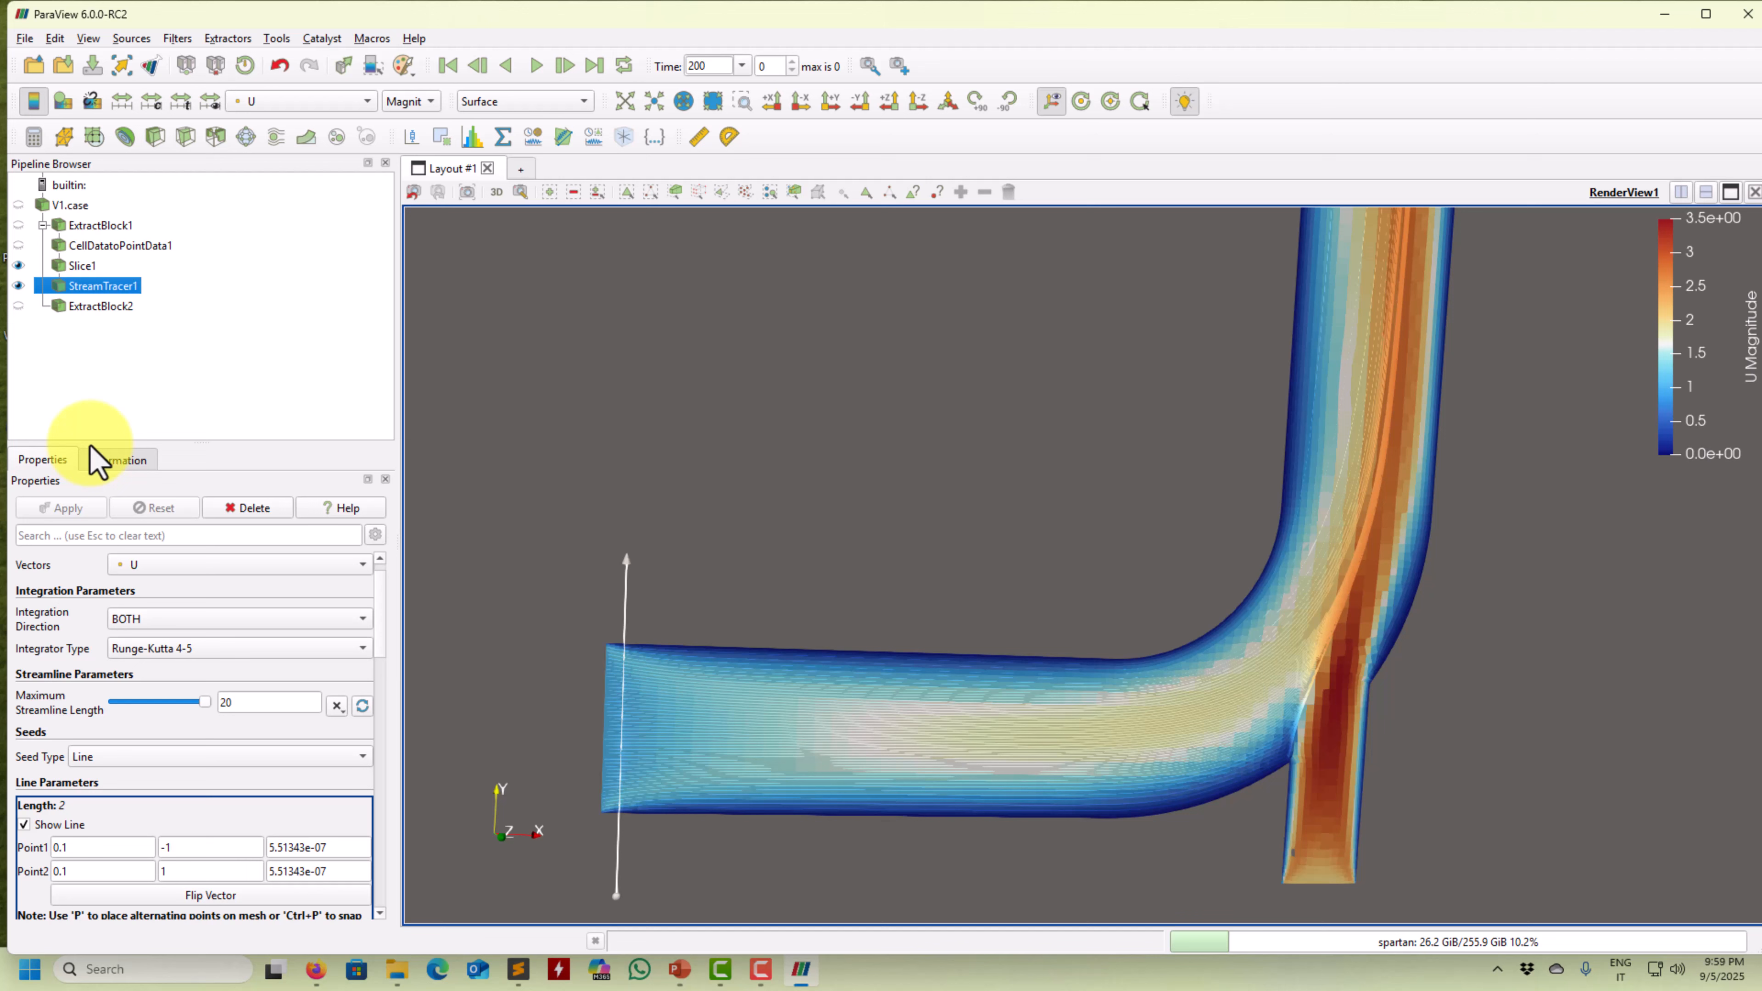
left_click(298, 102)
left_click(308, 16)
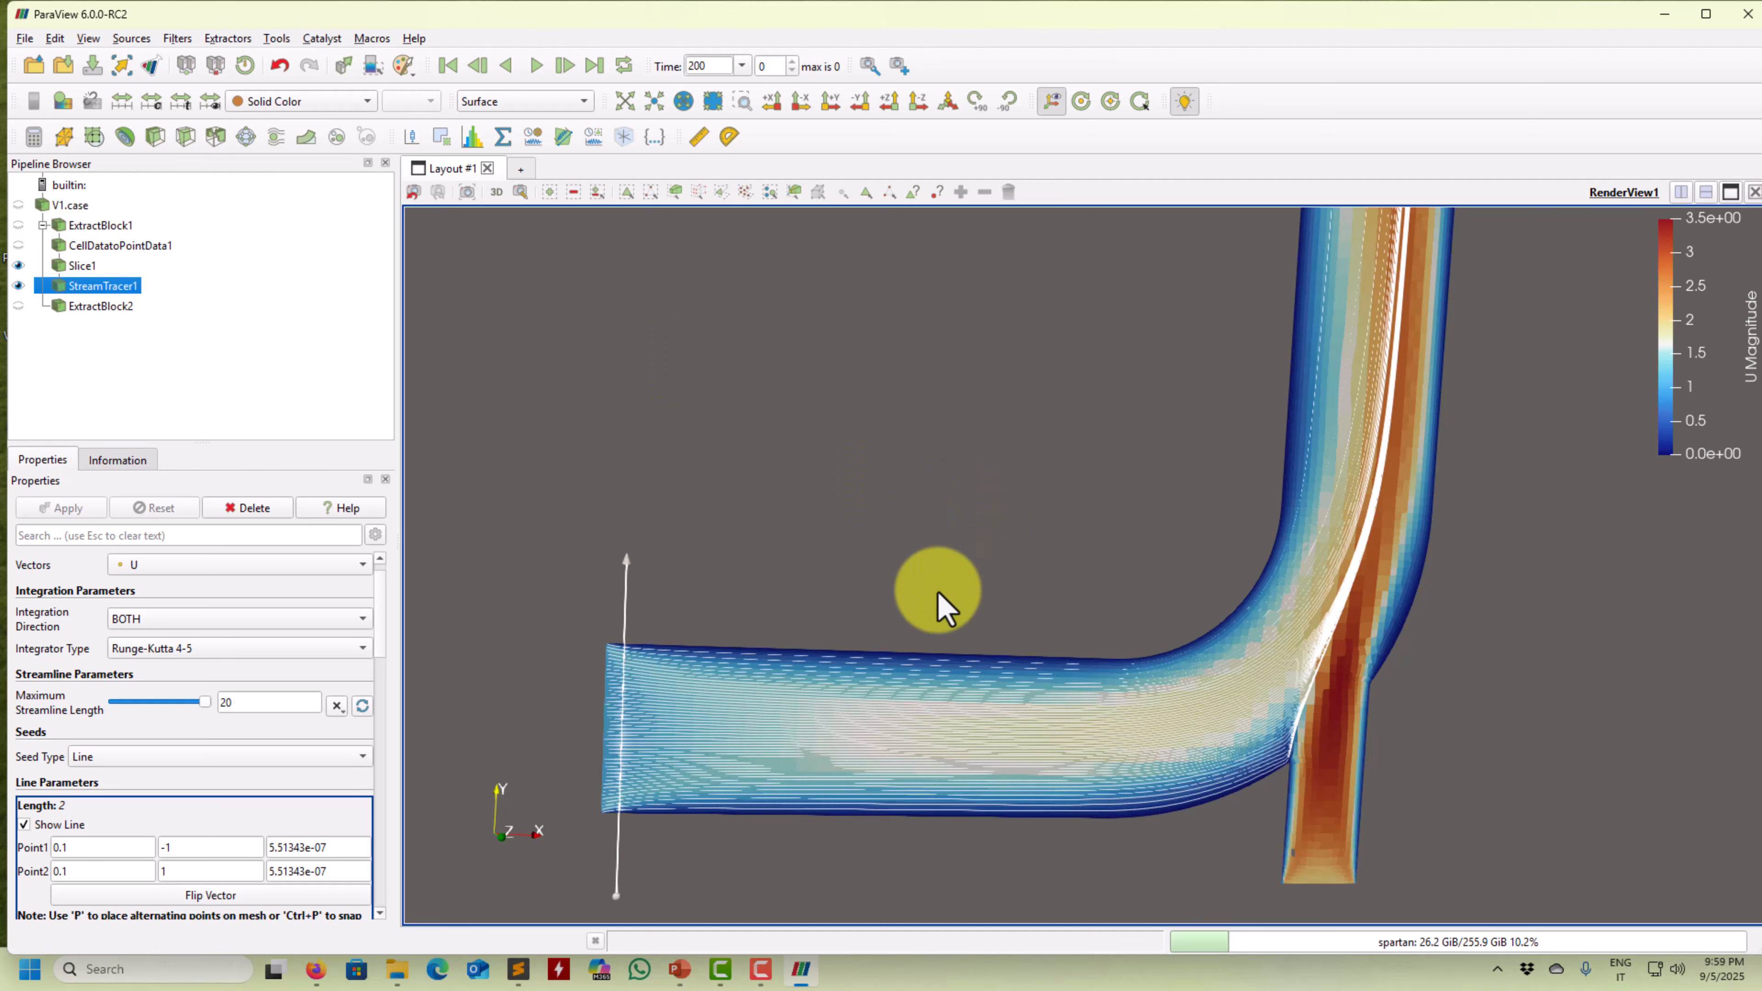
Examine the stream tracer's advanced integration settings, including the initial step length, with the whole elbow in view
middle_click_drag(900, 633, 778, 745)
right_click_drag(983, 566, 1067, 353)
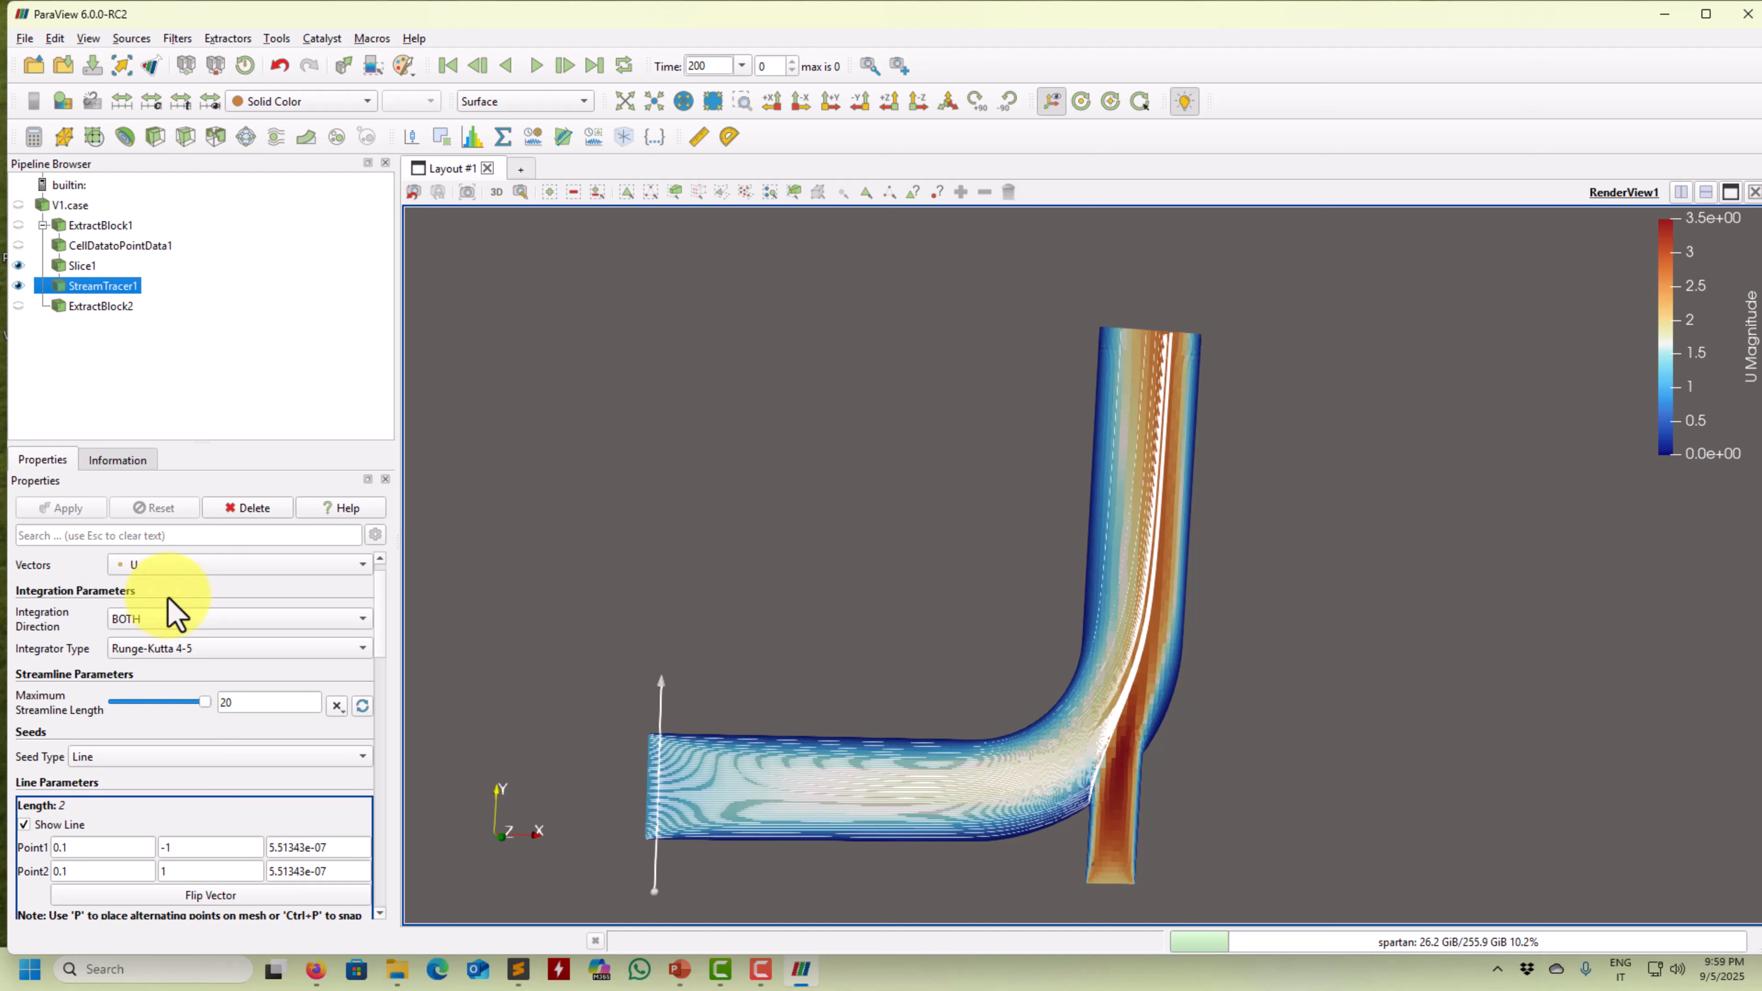
left_click(376, 536)
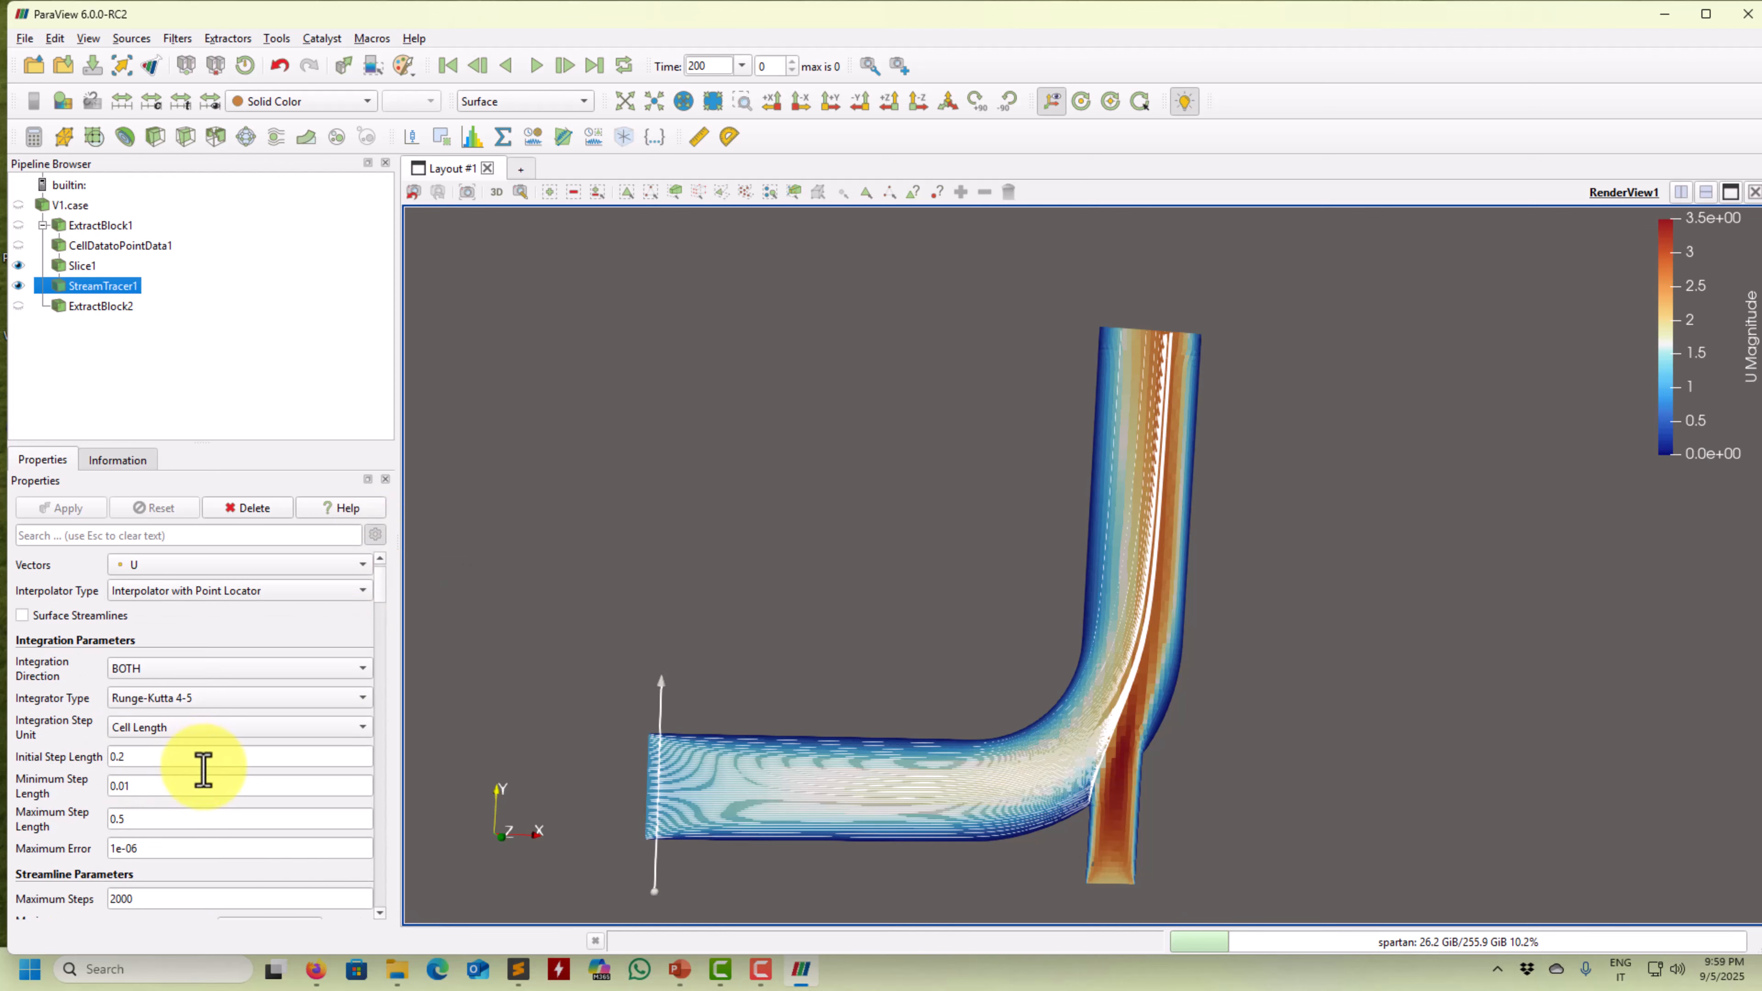
mouse_move(153, 762)
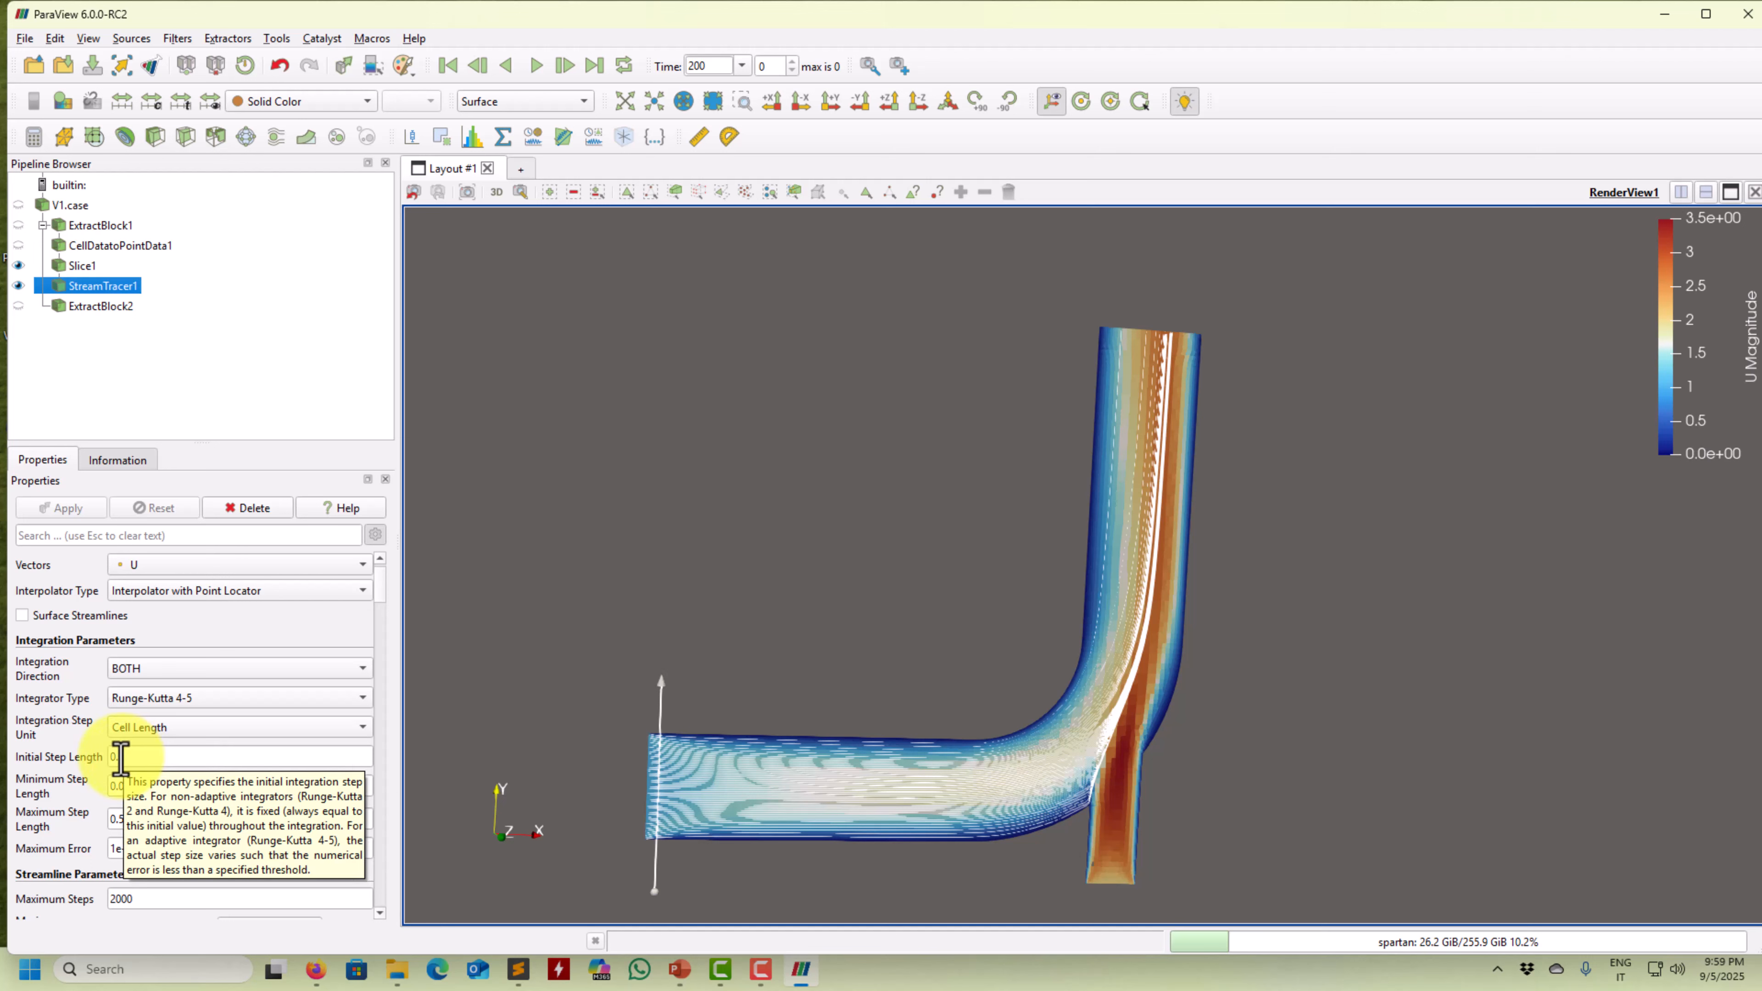
left_click(375, 536)
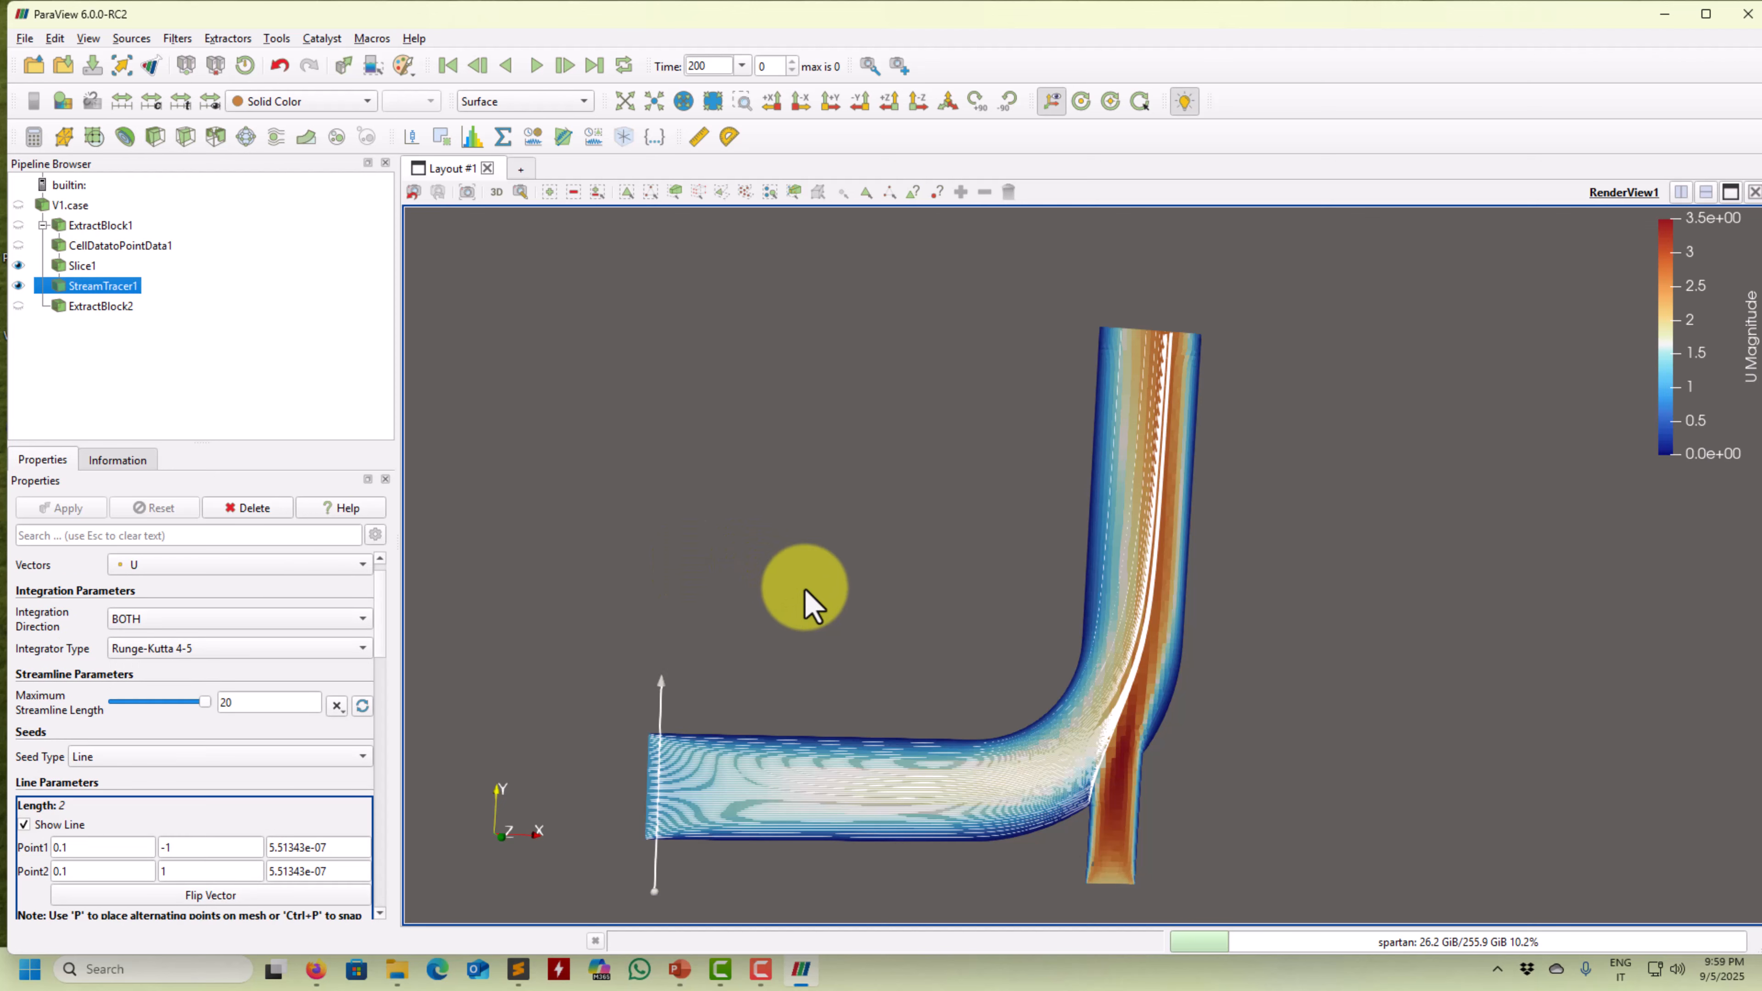
left_click_drag(805, 590, 848, 550)
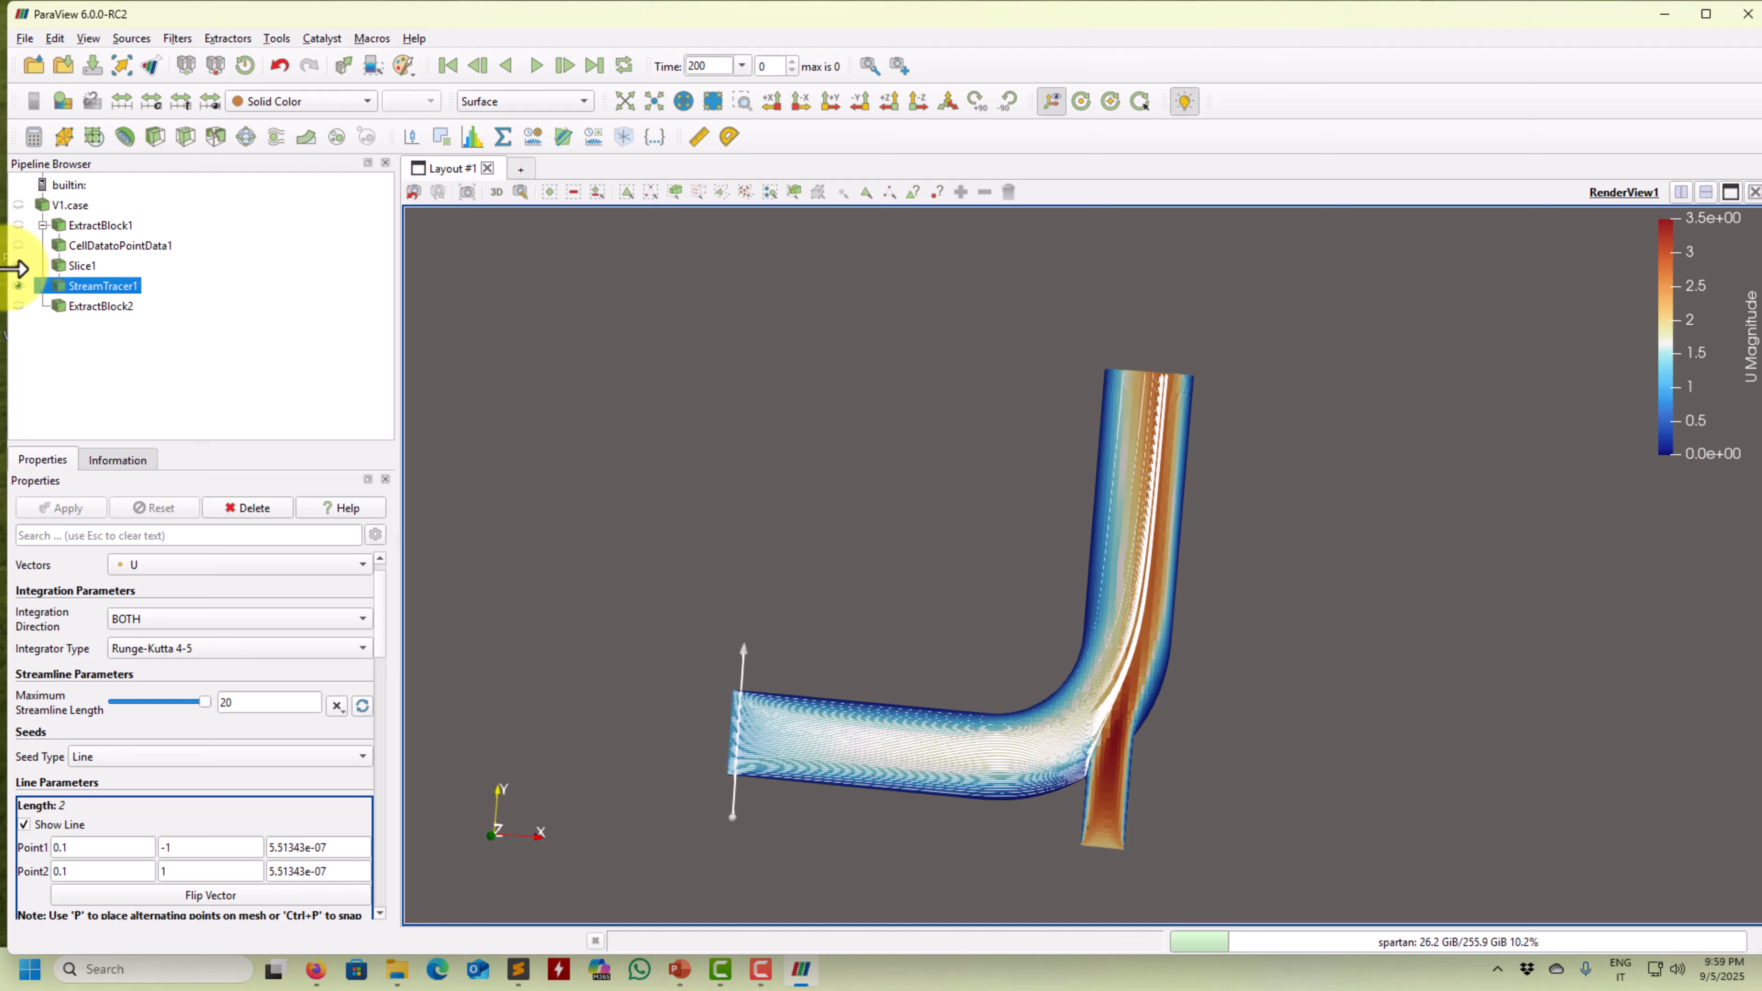
Hide the slice and add a Glyph filter to the streamlines
left_click(18, 265)
left_click_drag(862, 547, 853, 578)
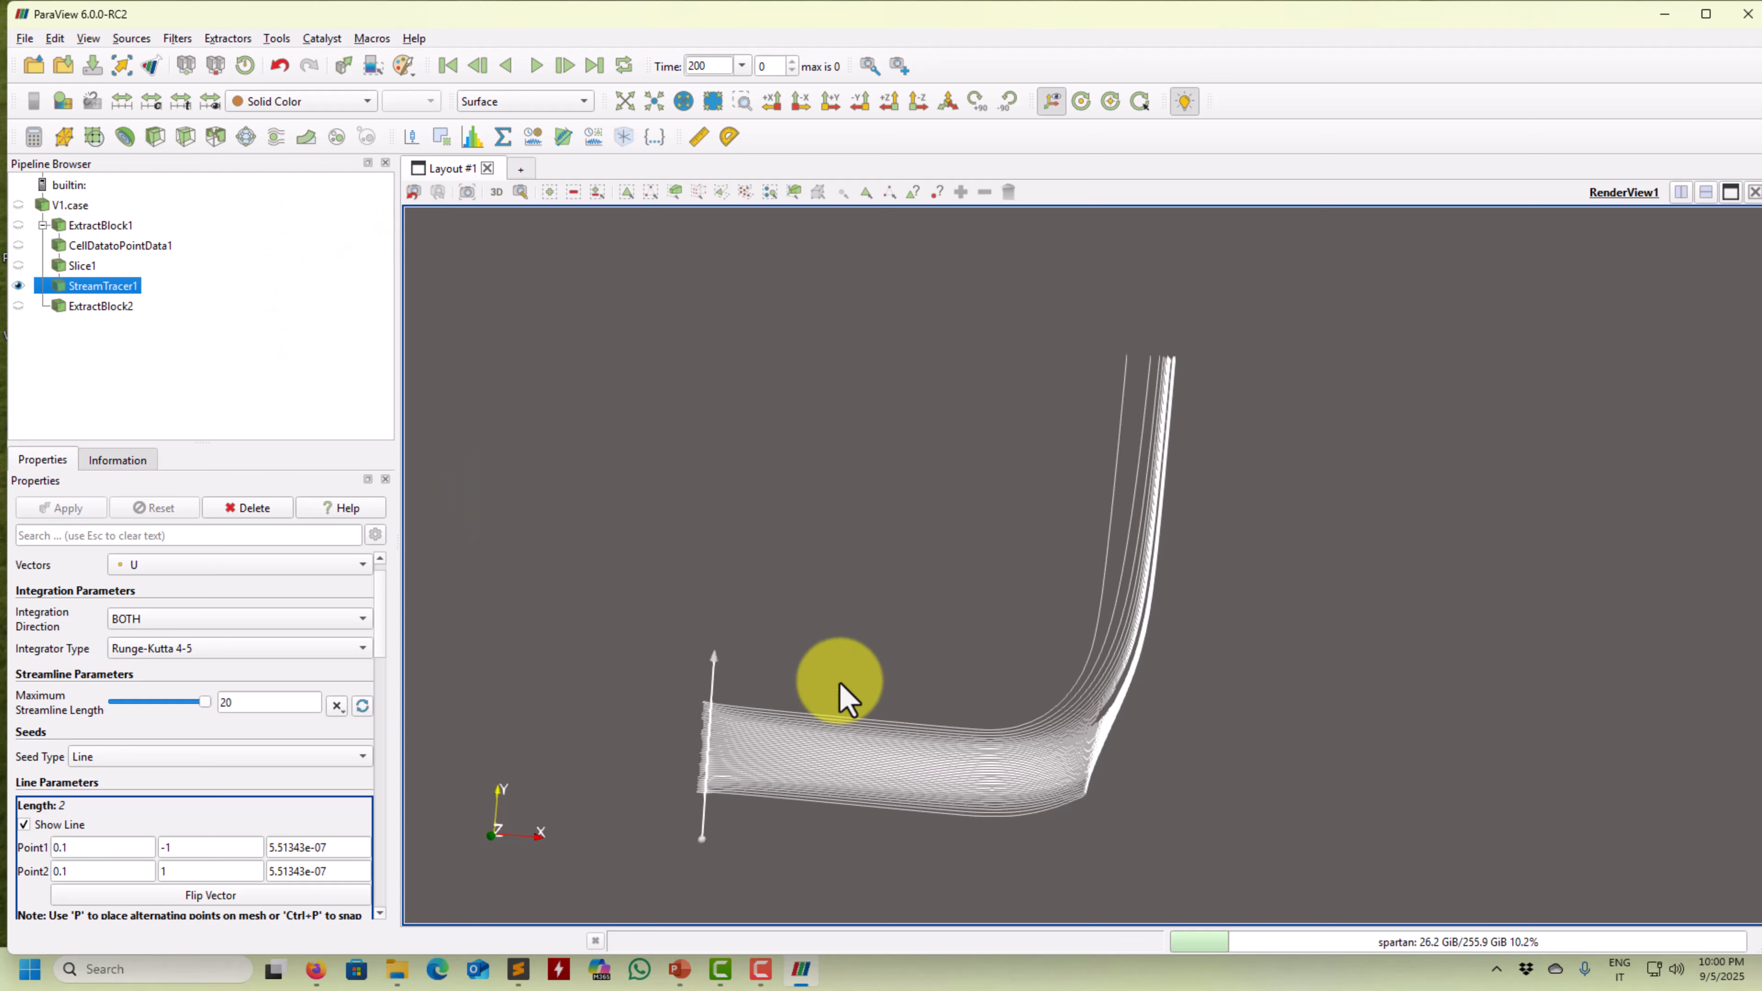
left_click(247, 137)
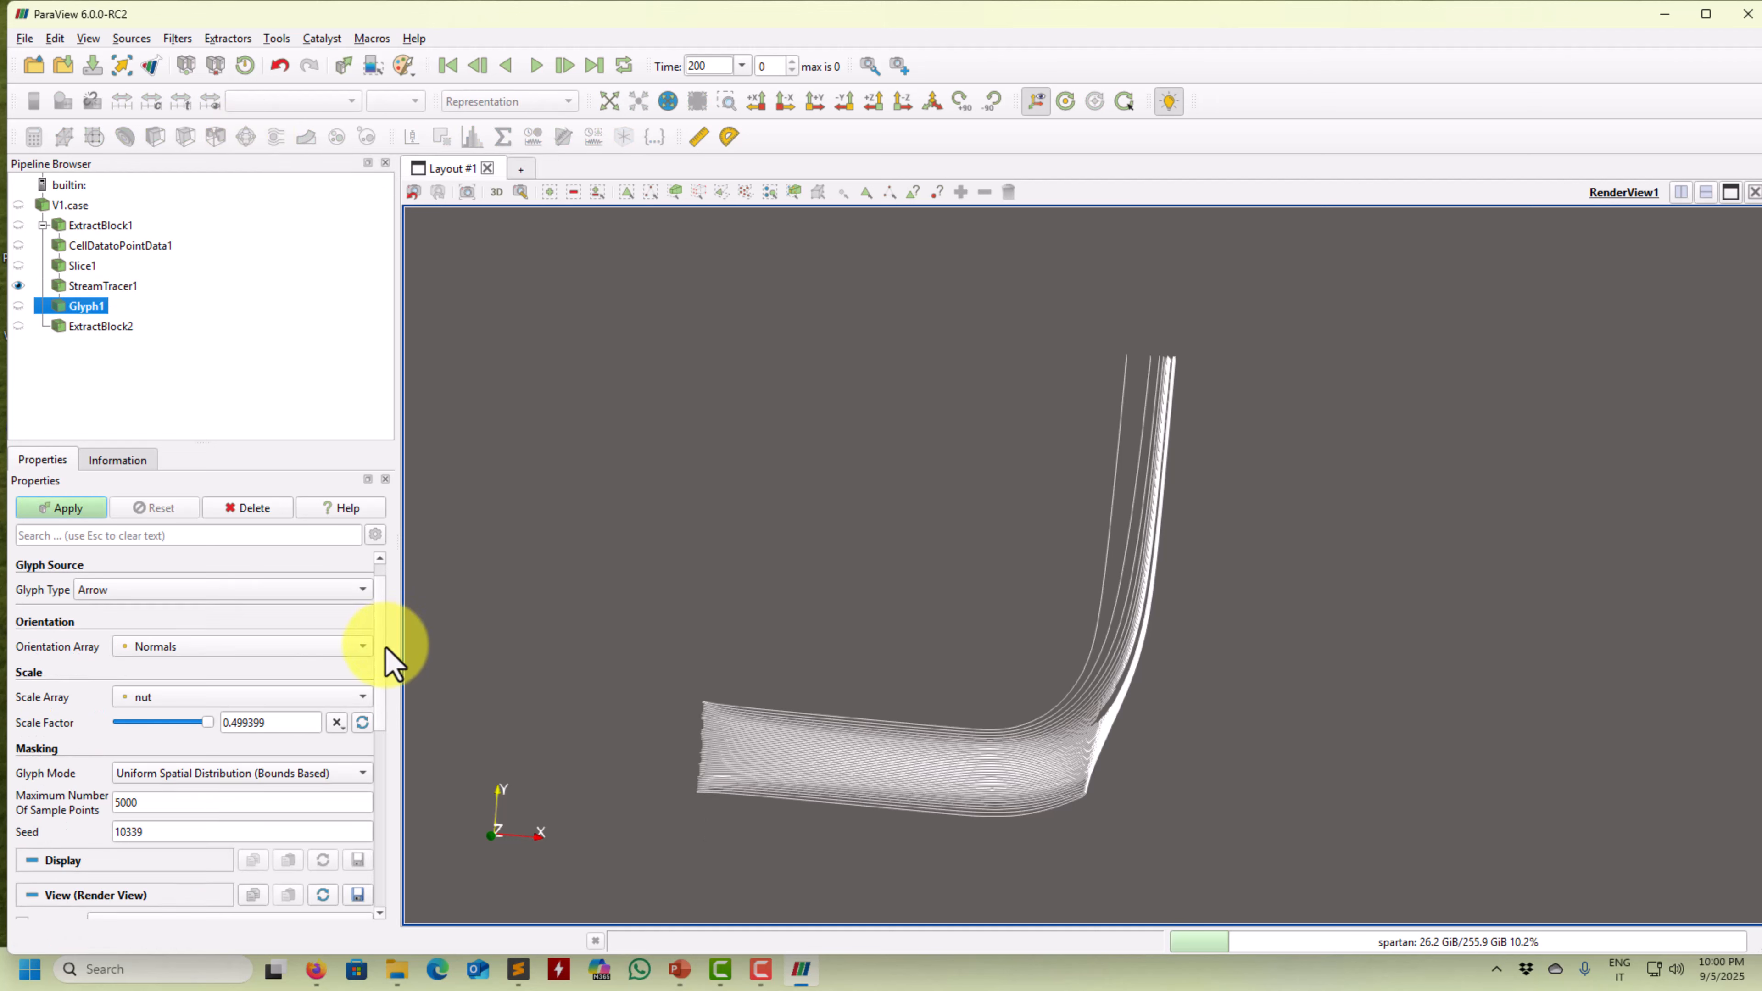
scroll(375, 635, "up", 1)
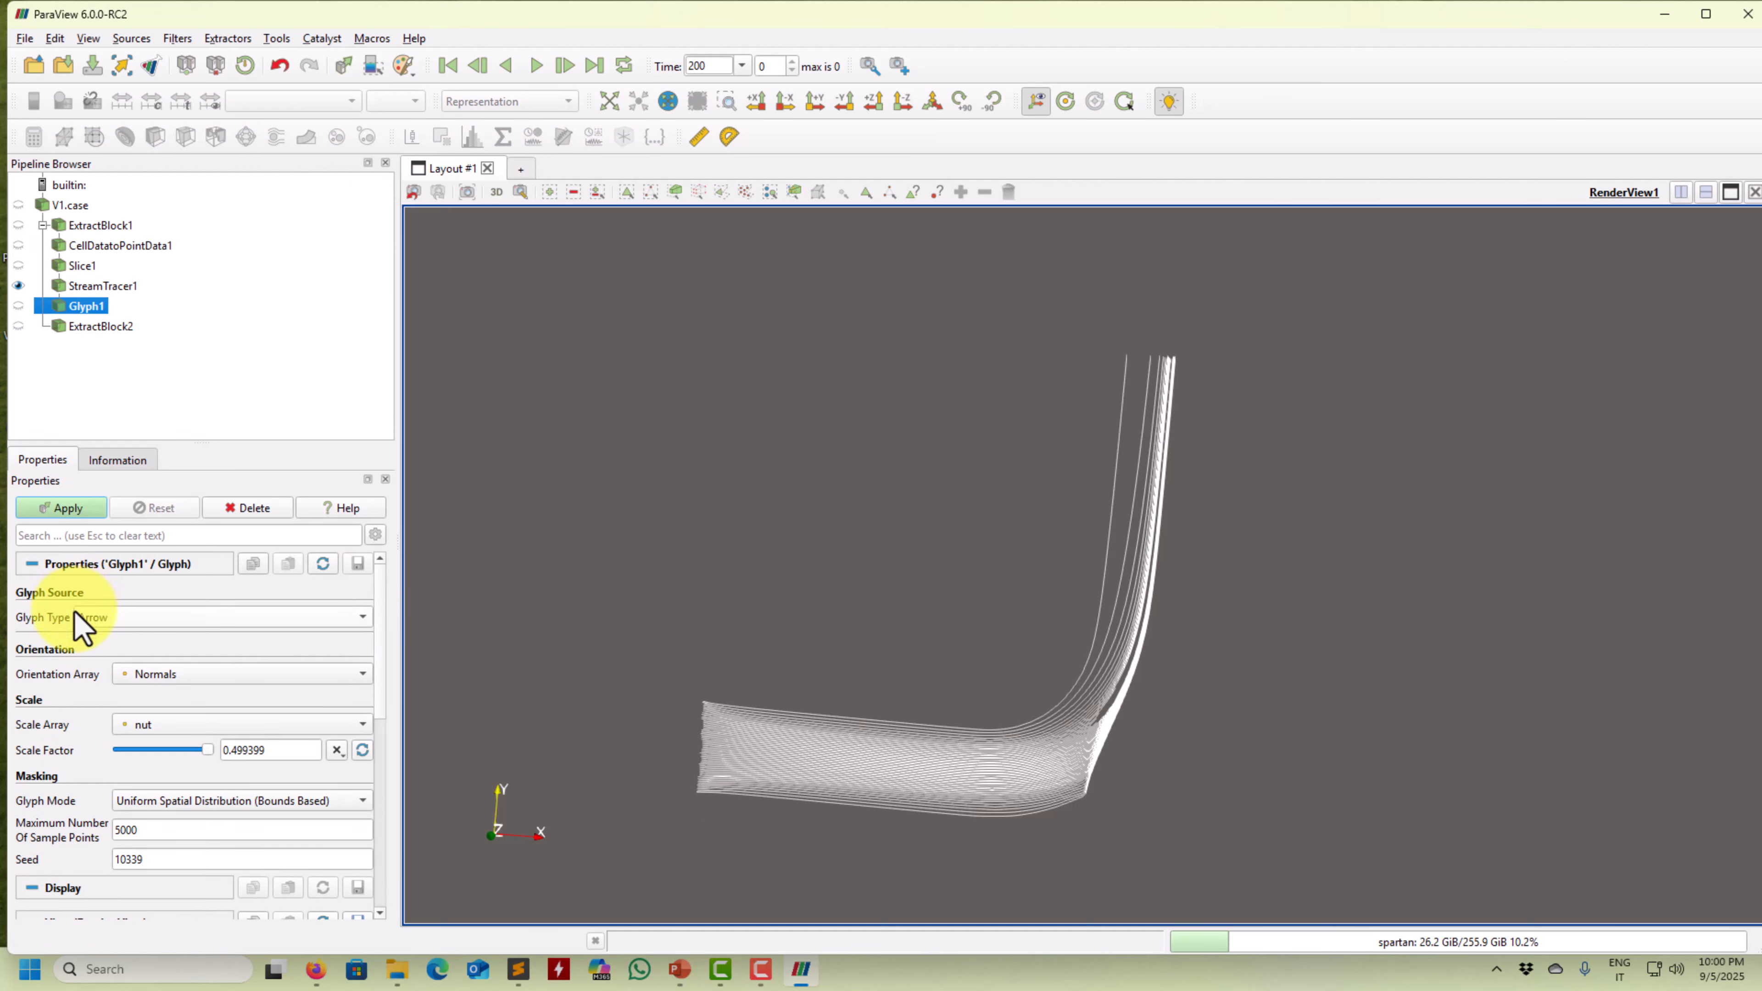
Orient the arrow glyphs by the U array, choose no scale array, and apply the filter
left_click(141, 677)
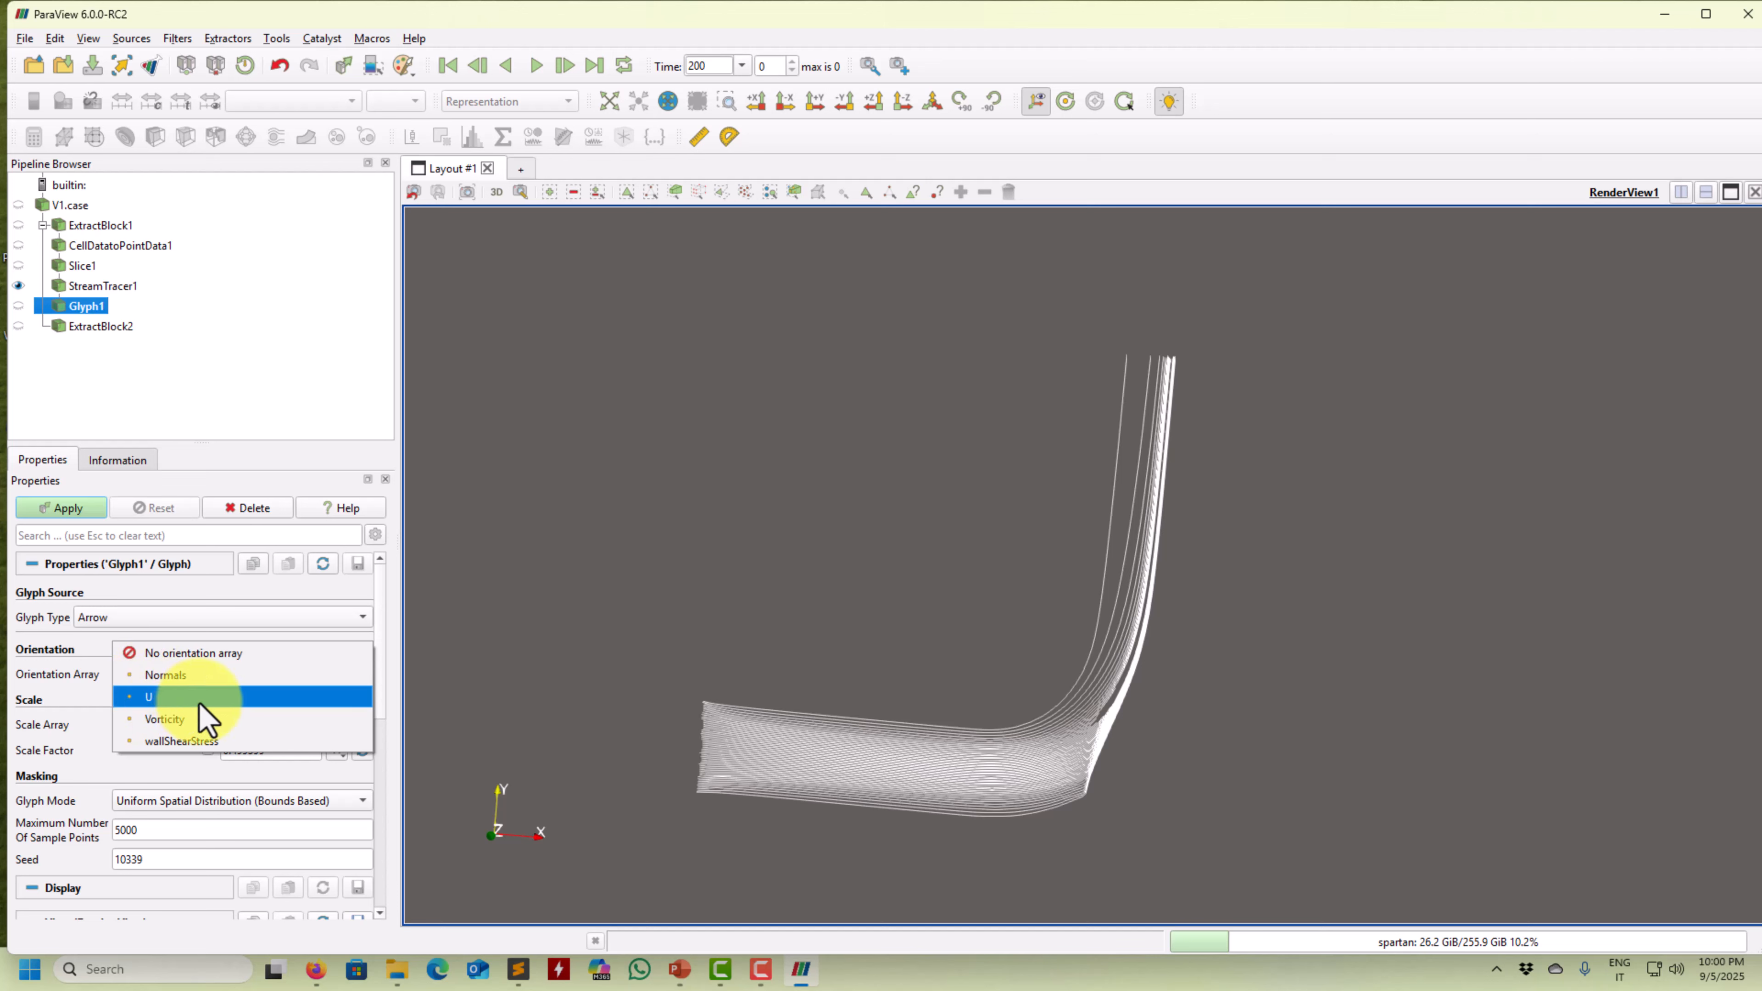
left_click(158, 697)
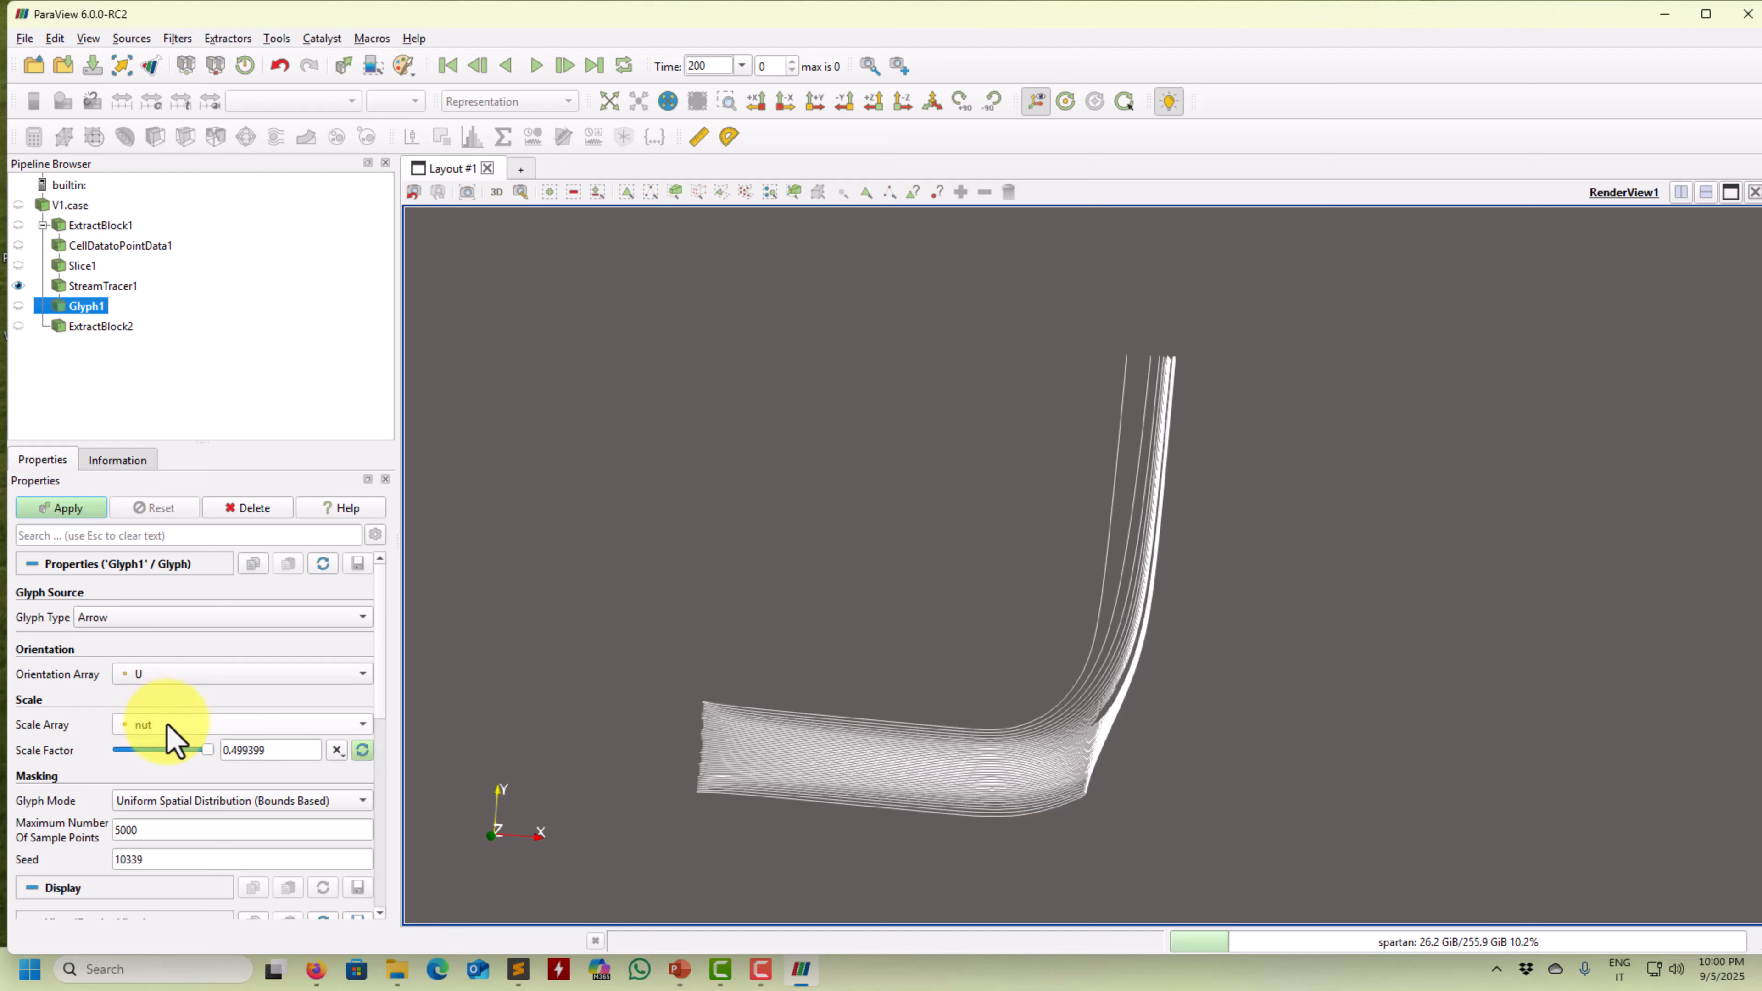
left_click(173, 726)
left_click(169, 592)
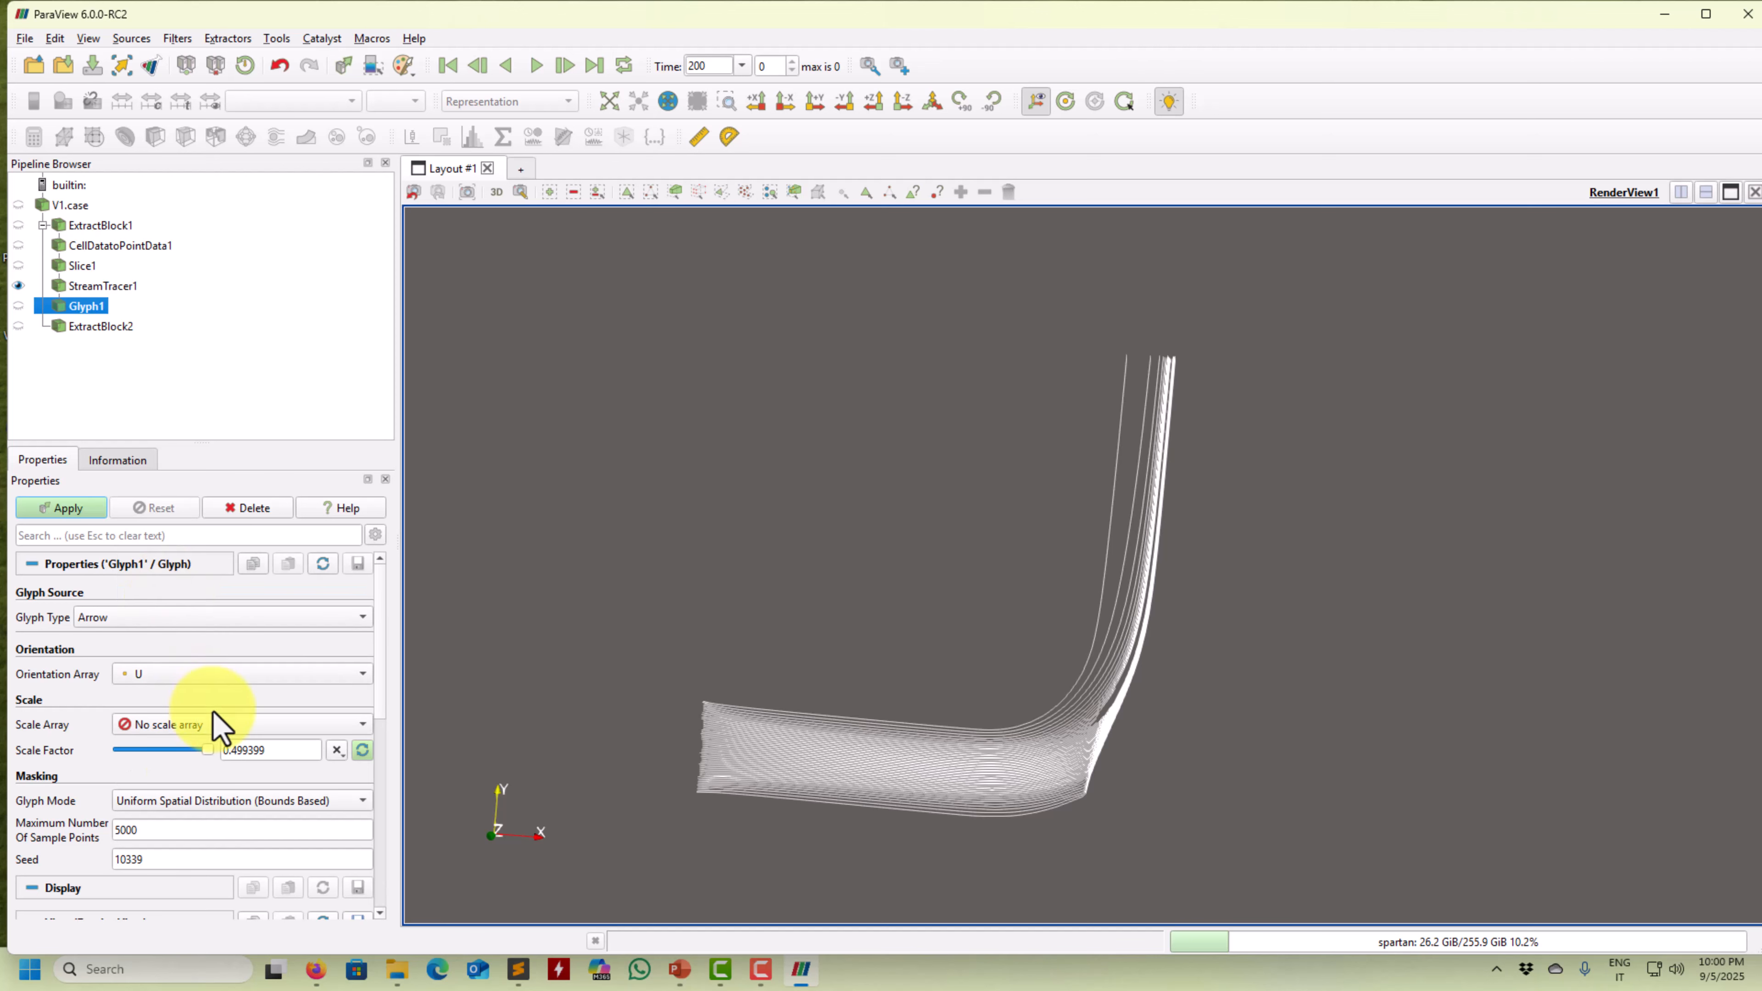
left_click(71, 507)
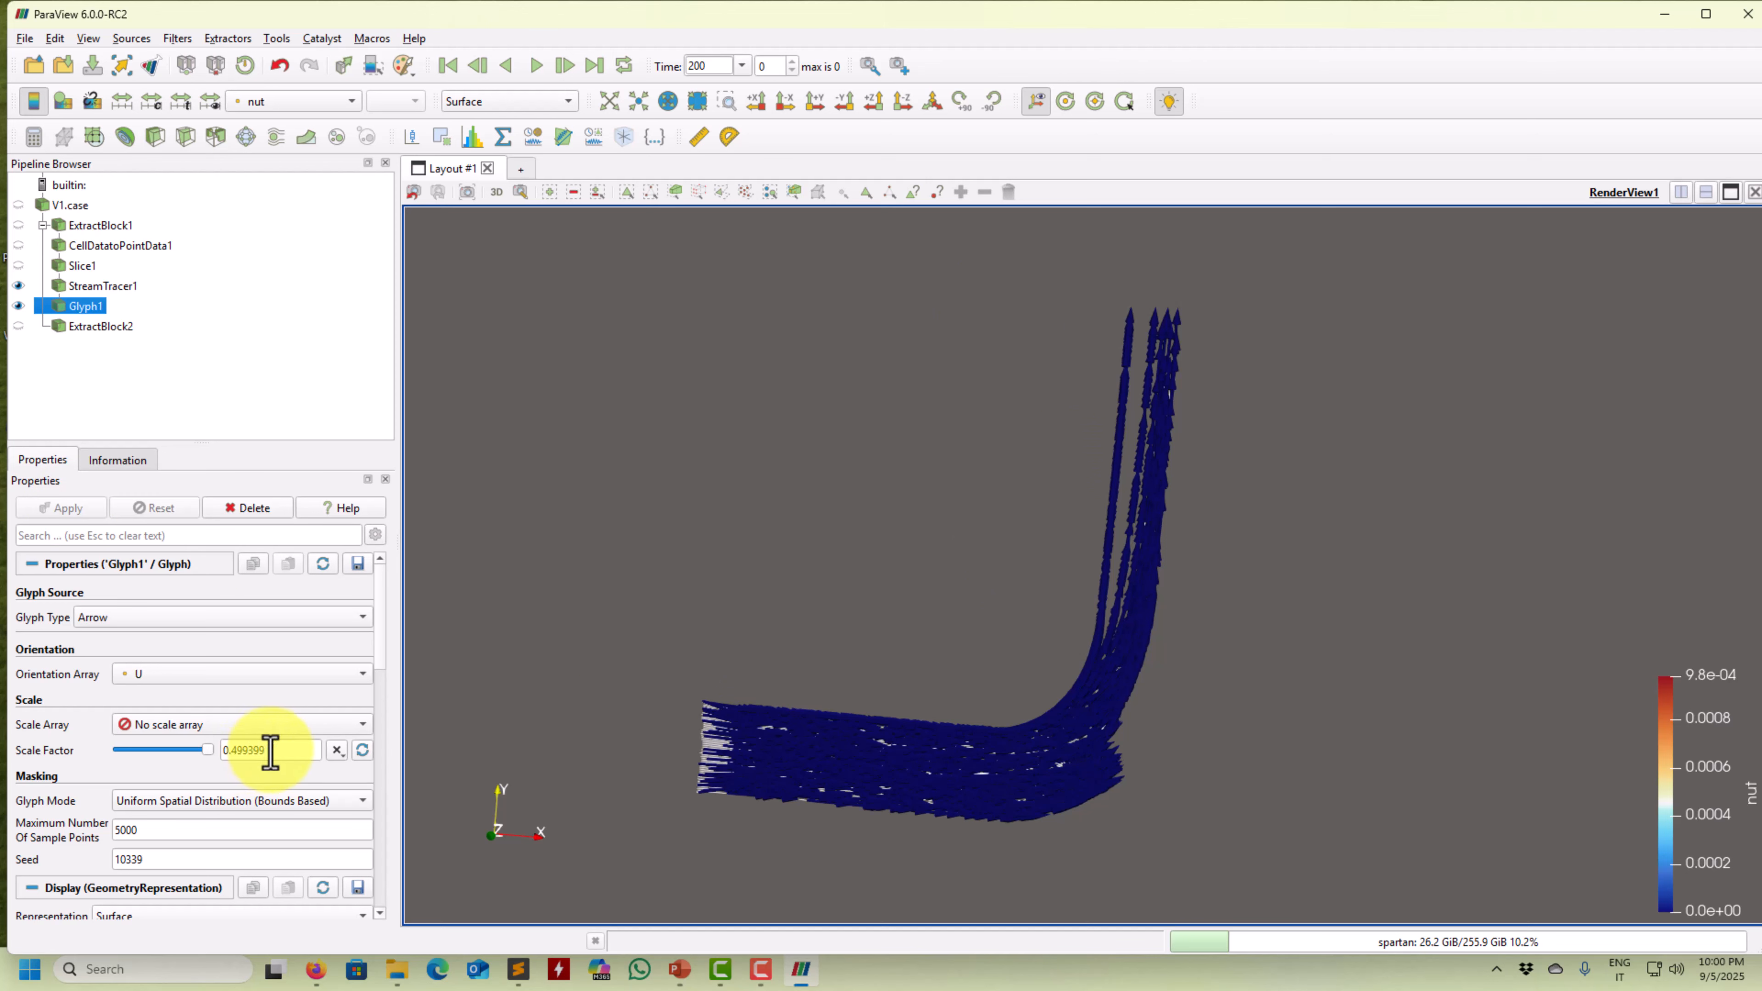
Set the glyph scale factor to 0.2, apply it, and view the arrows along the inlet pipe up close
type("0.2")
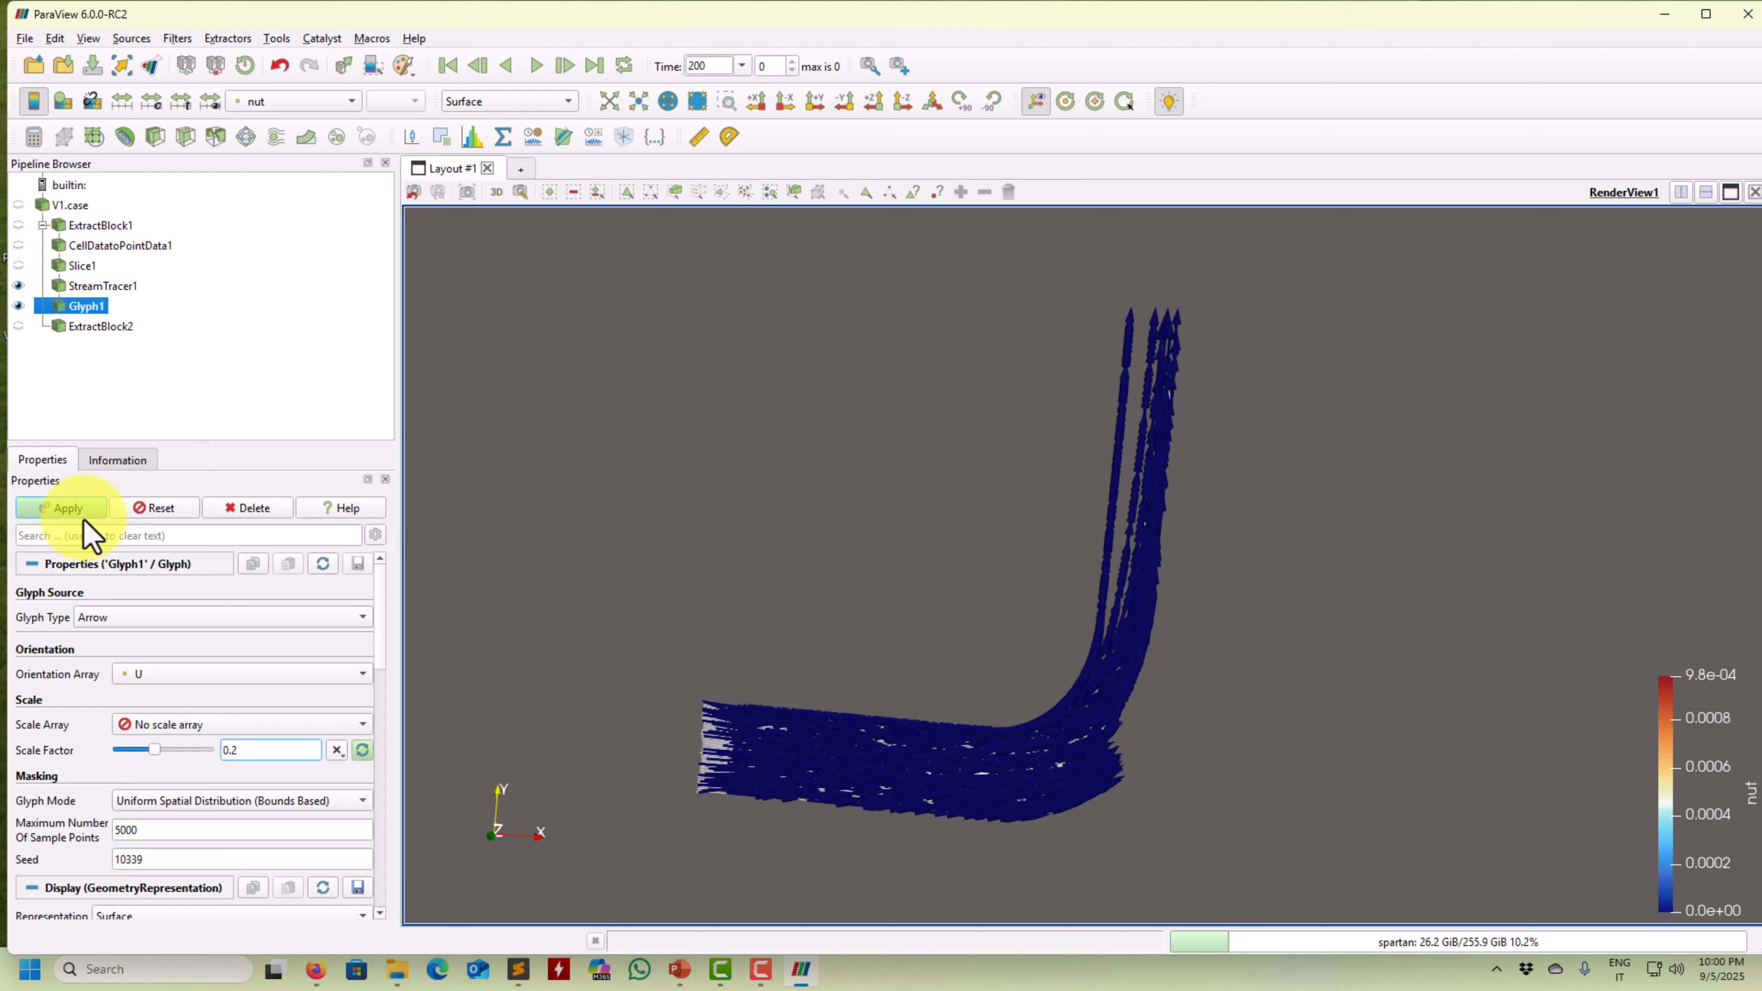
left_click(82, 515)
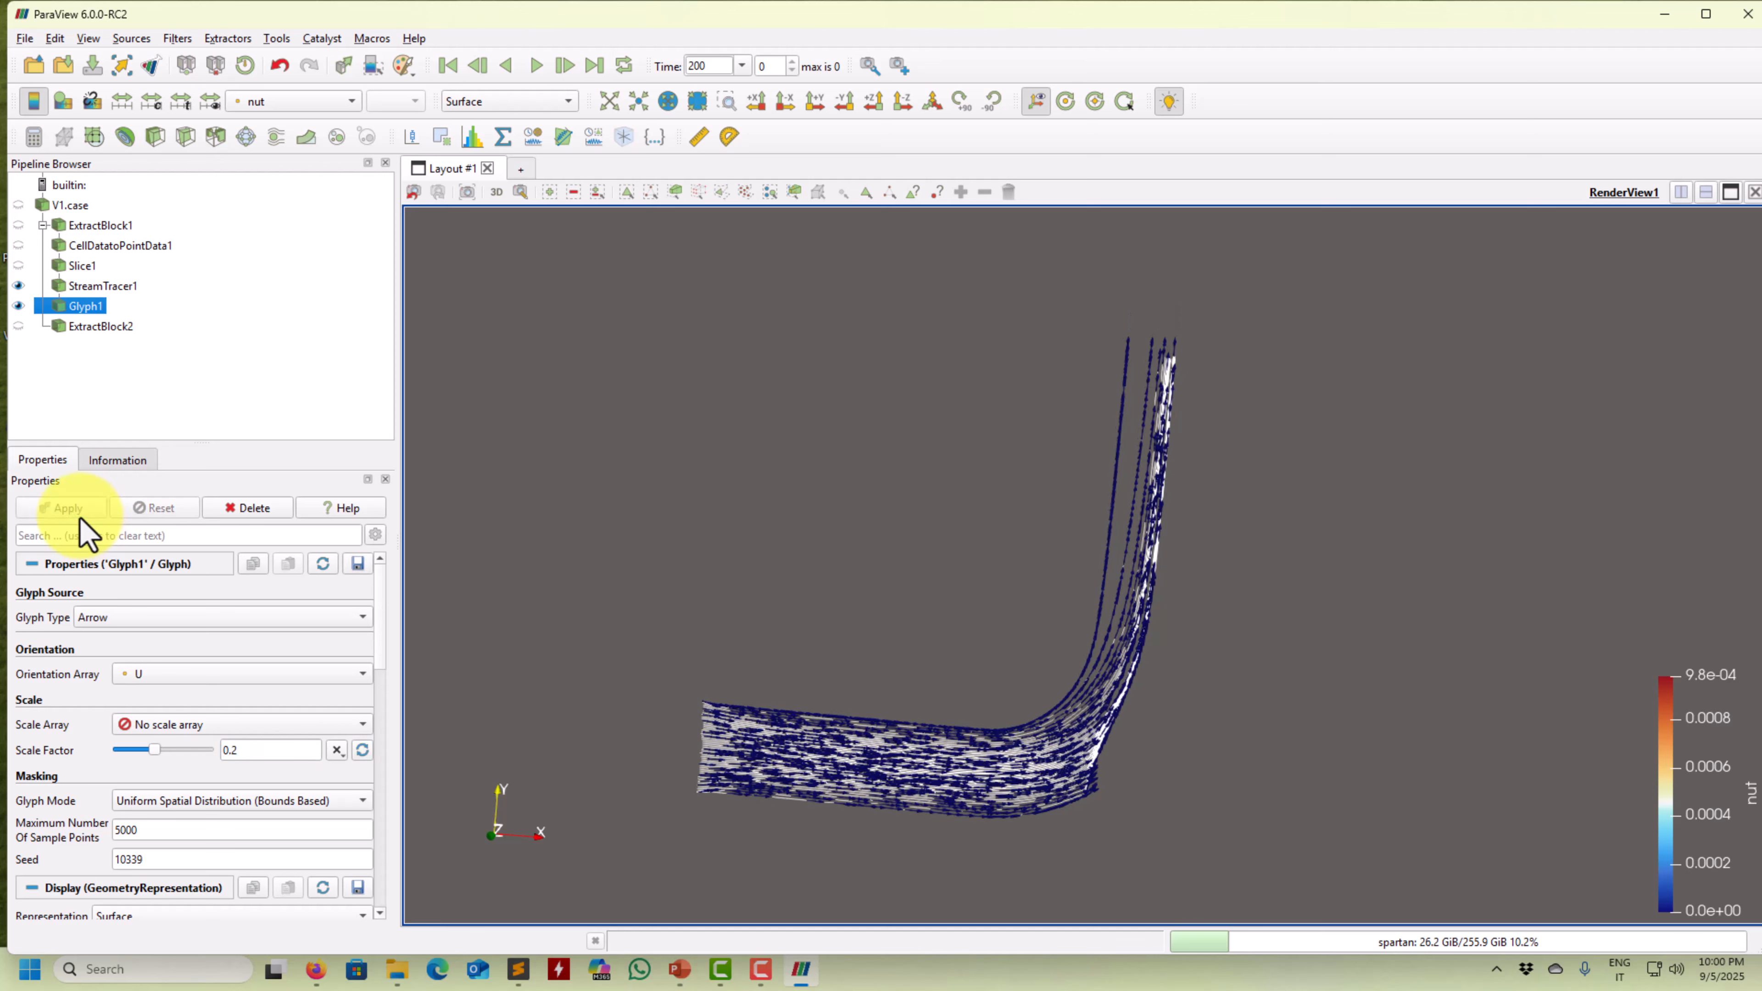
right_click_drag(977, 684, 975, 888)
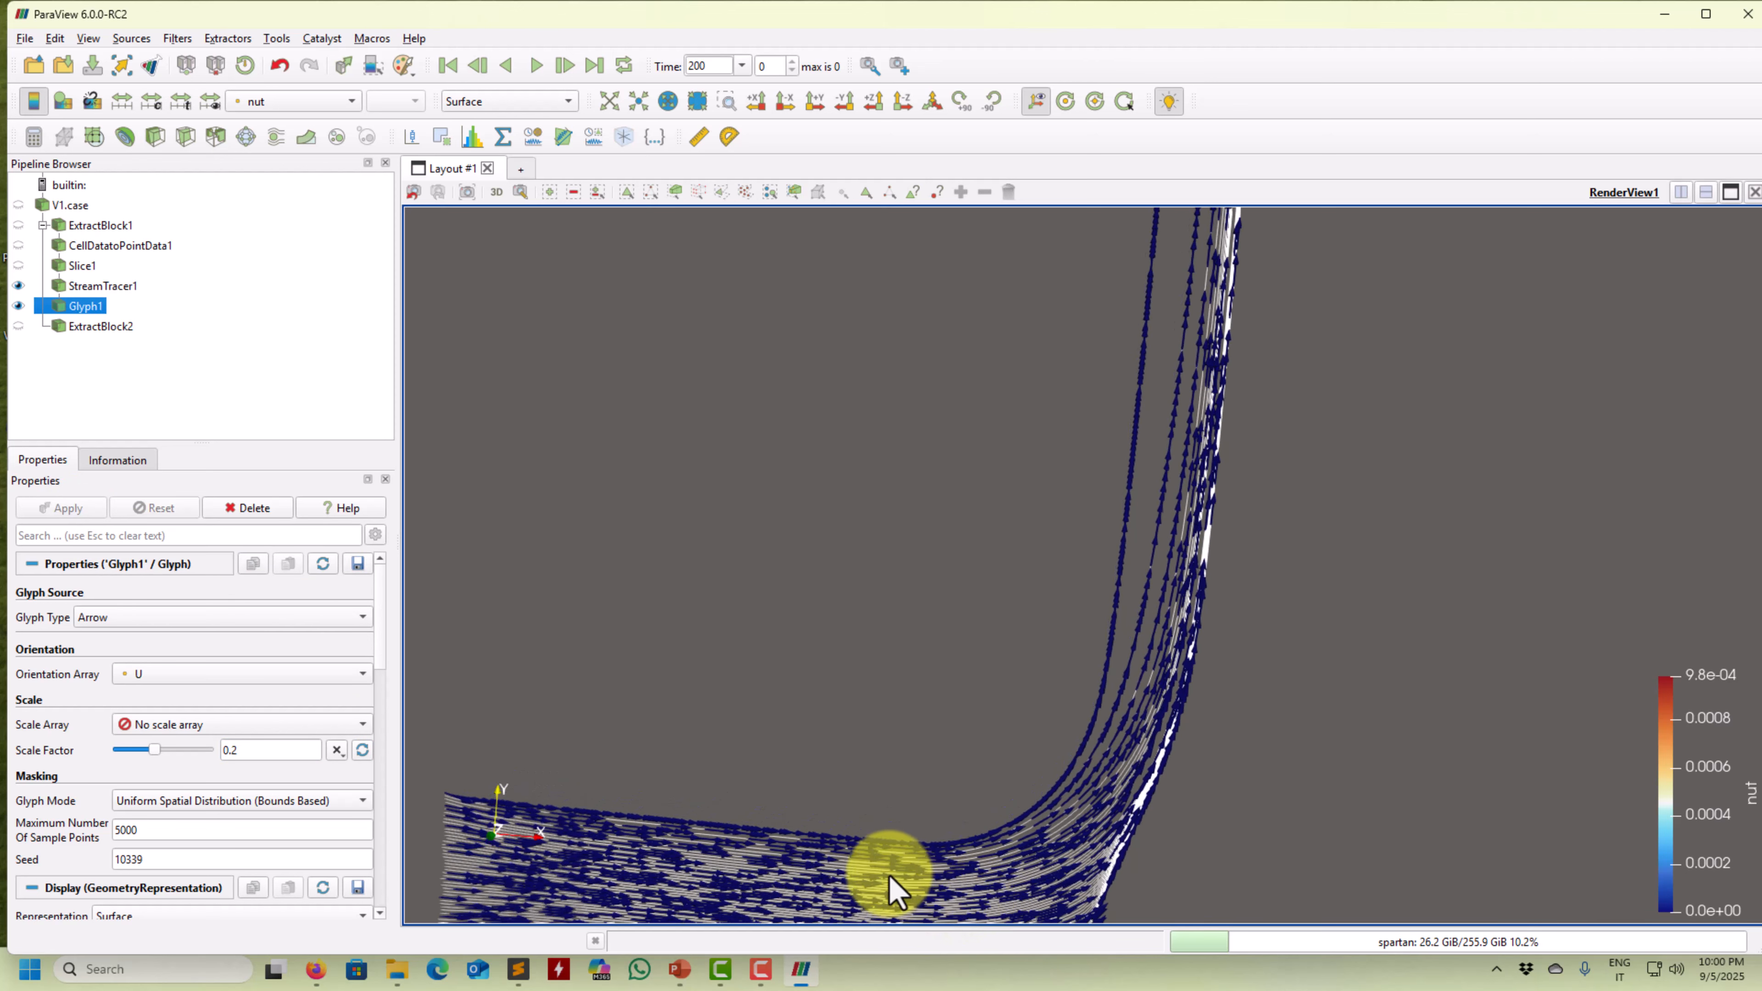
middle_click_drag(890, 876, 1120, 666)
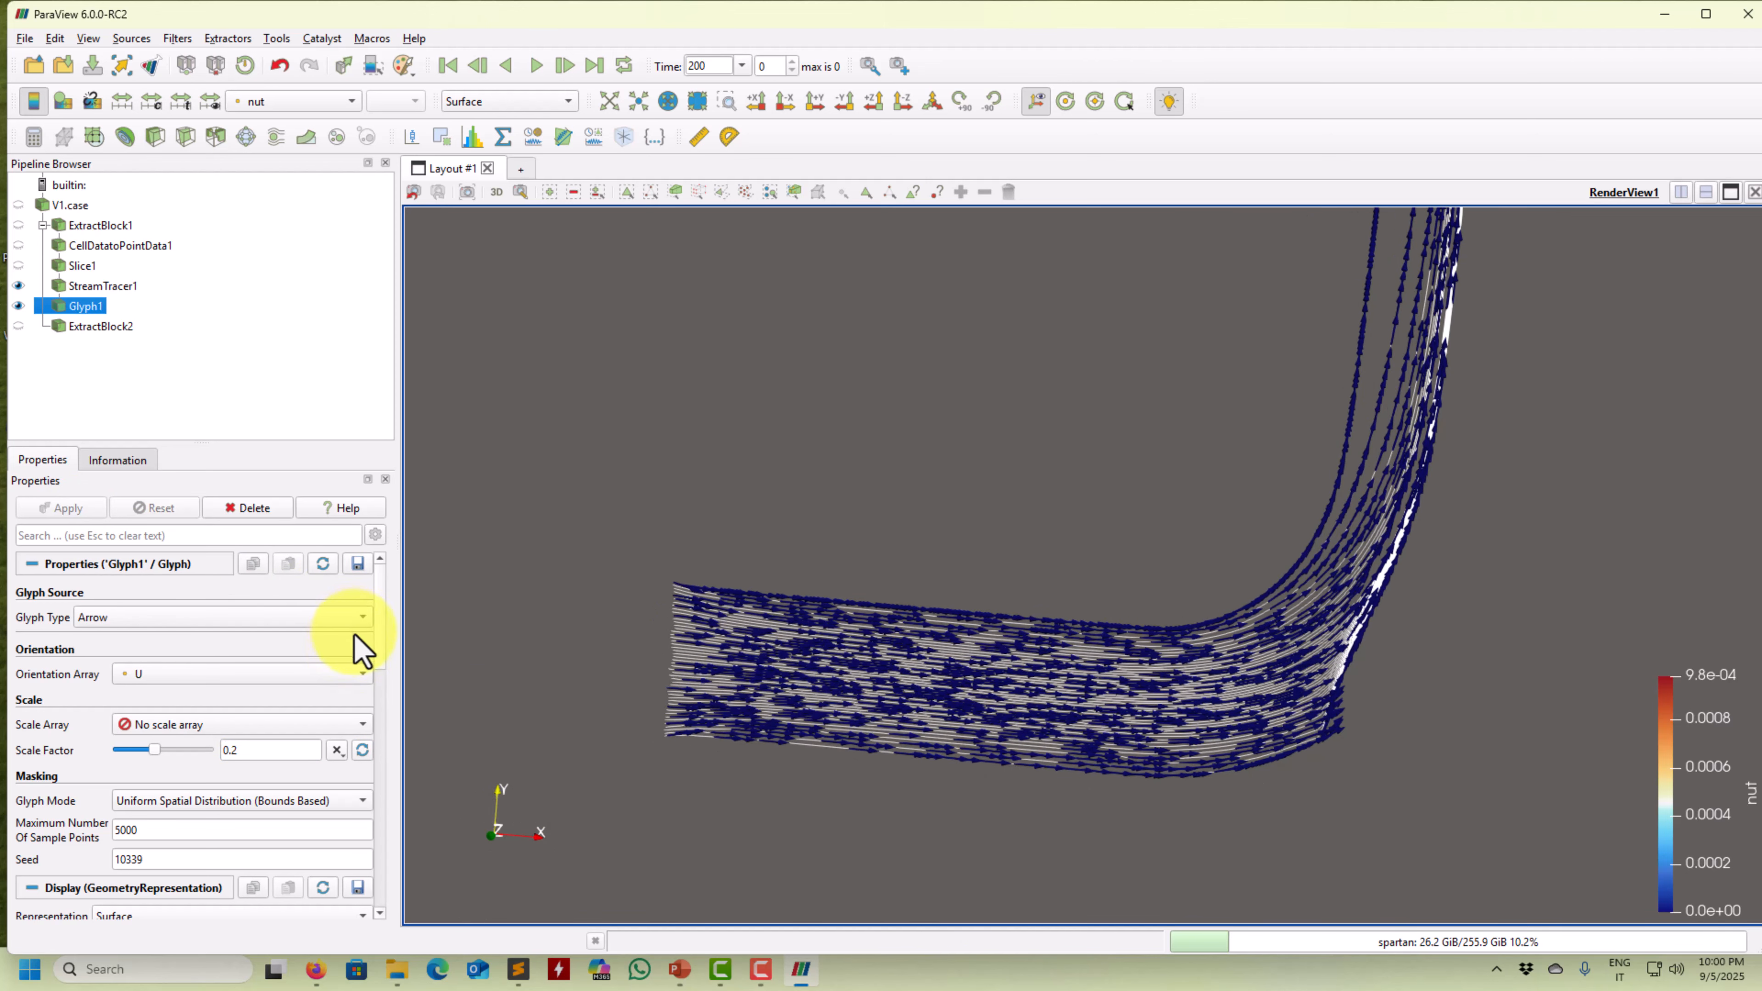
Change the glyph type to Cone and apply it
left_click(316, 620)
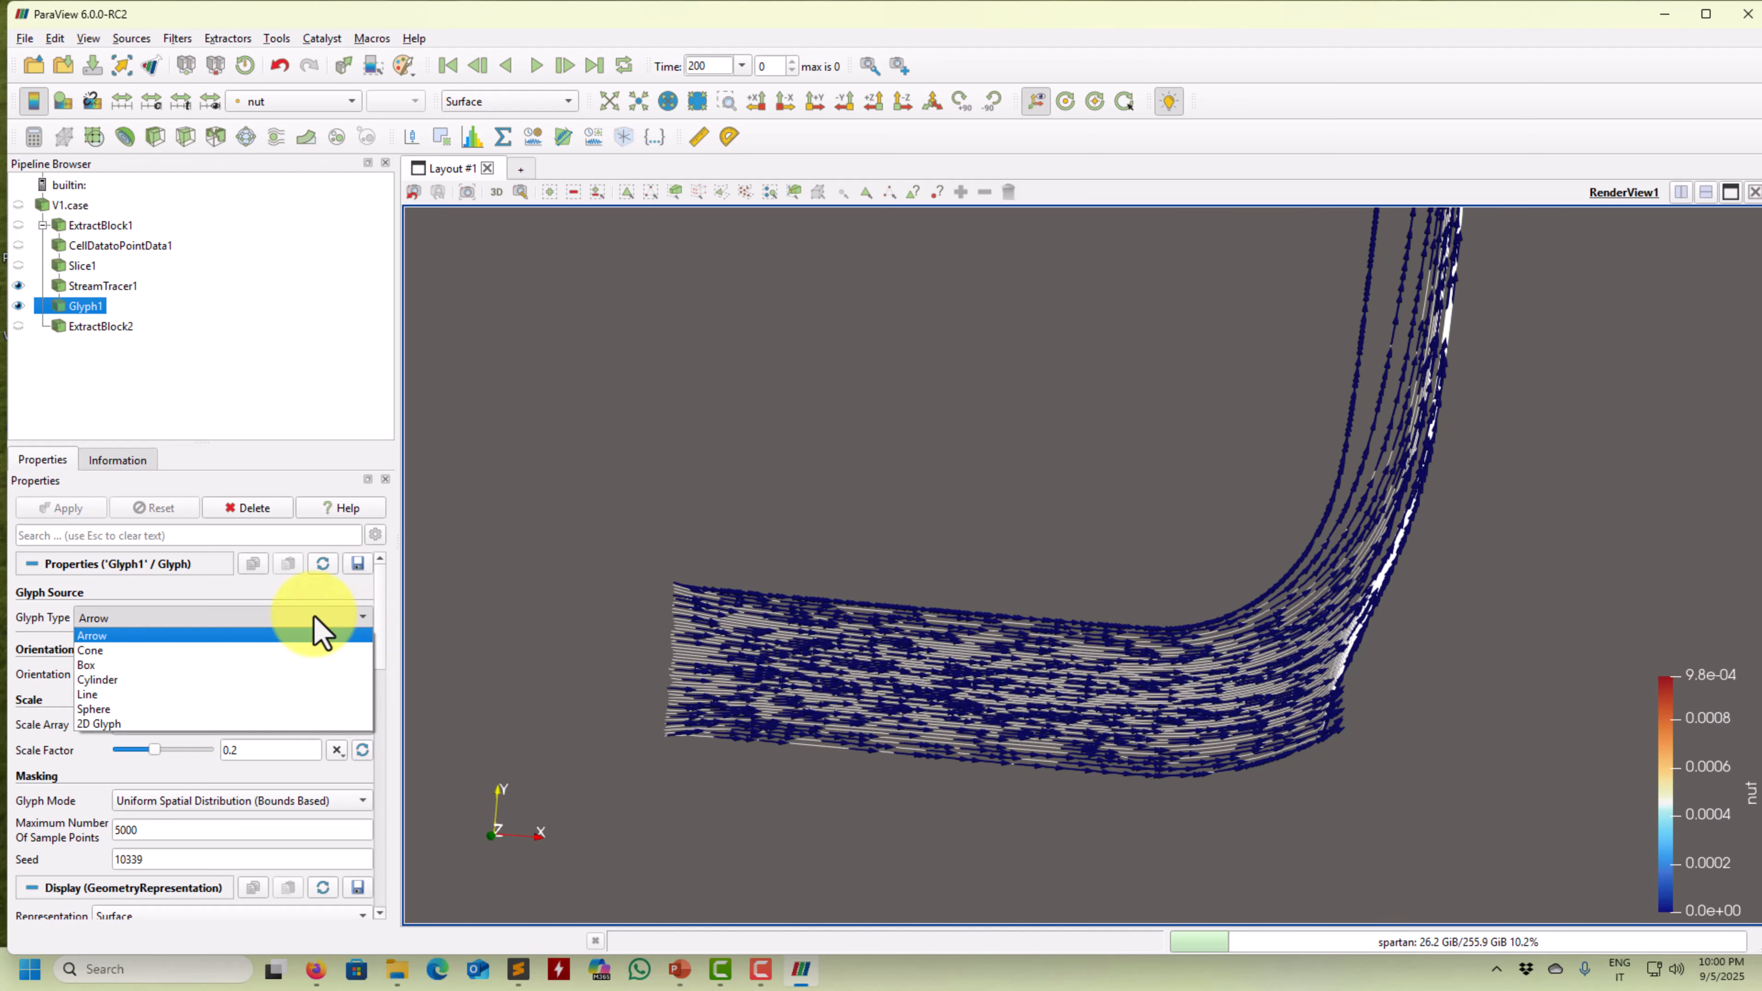
left_click(87, 651)
left_click(78, 515)
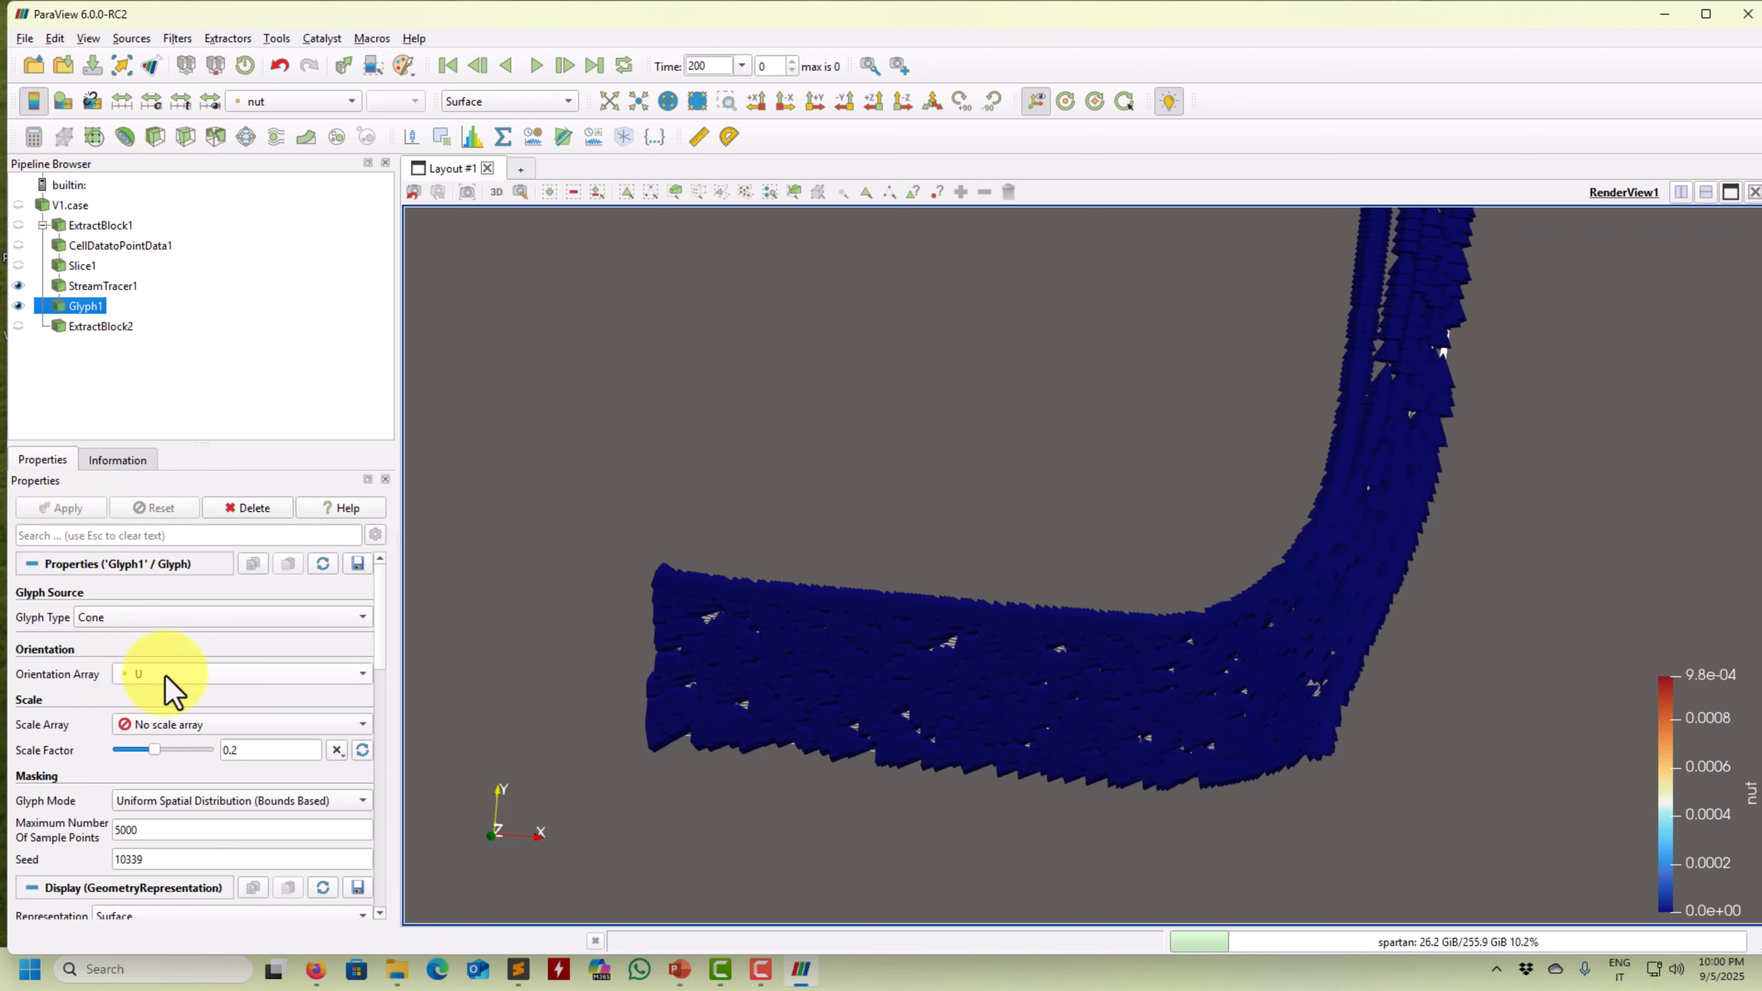
Set the glyphs' maximum number of sample points to 200, apply it, and view the sparser cones
mouse_move(384, 651)
left_mouse_down()
mouse_move(385, 665)
mouse_move(385, 635)
left_mouse_up()
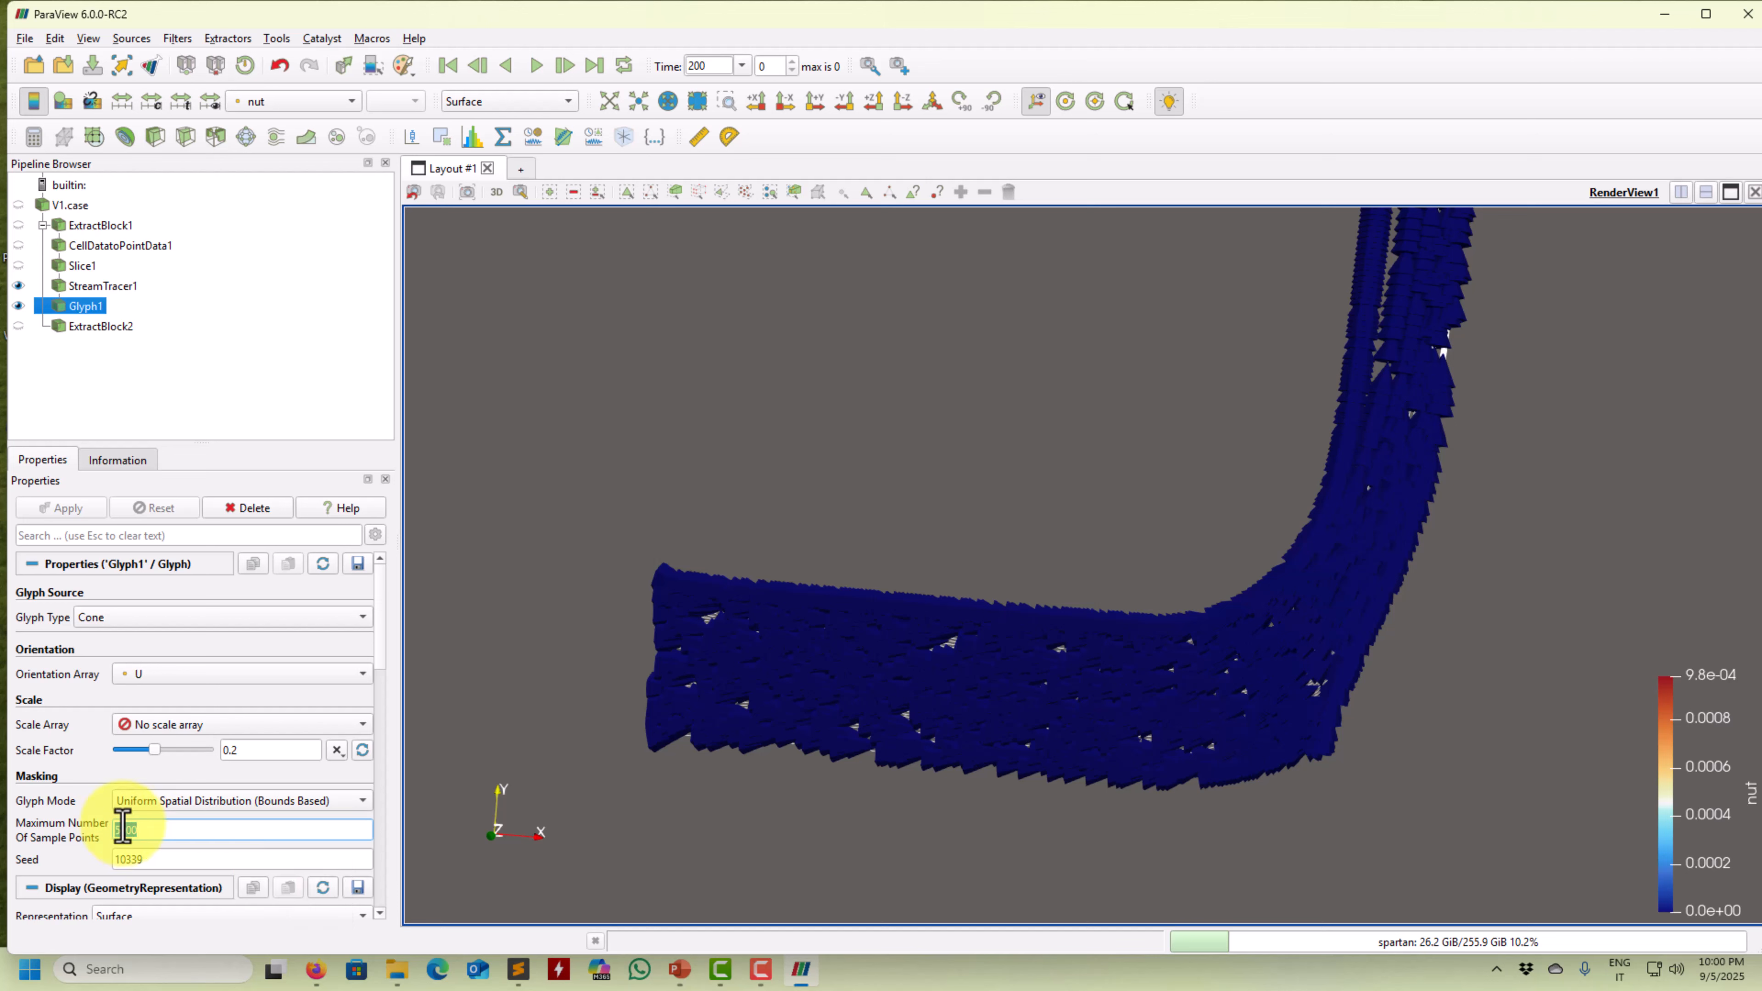
type("200")
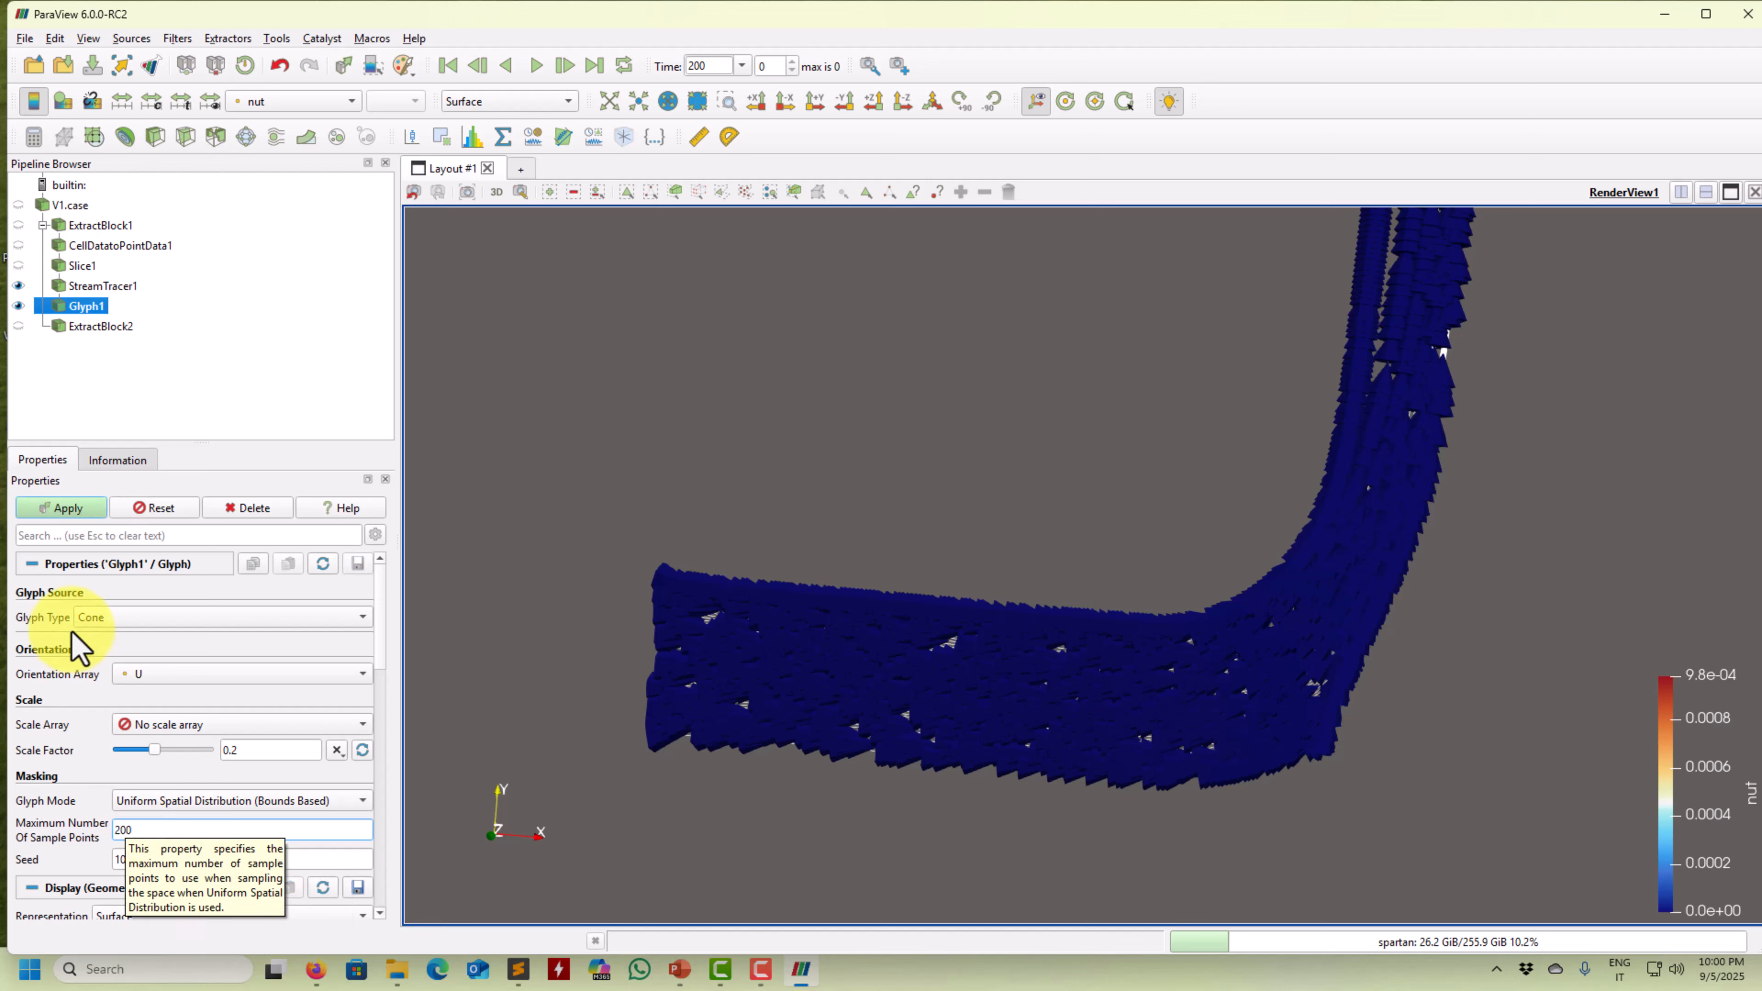
left_click(97, 507)
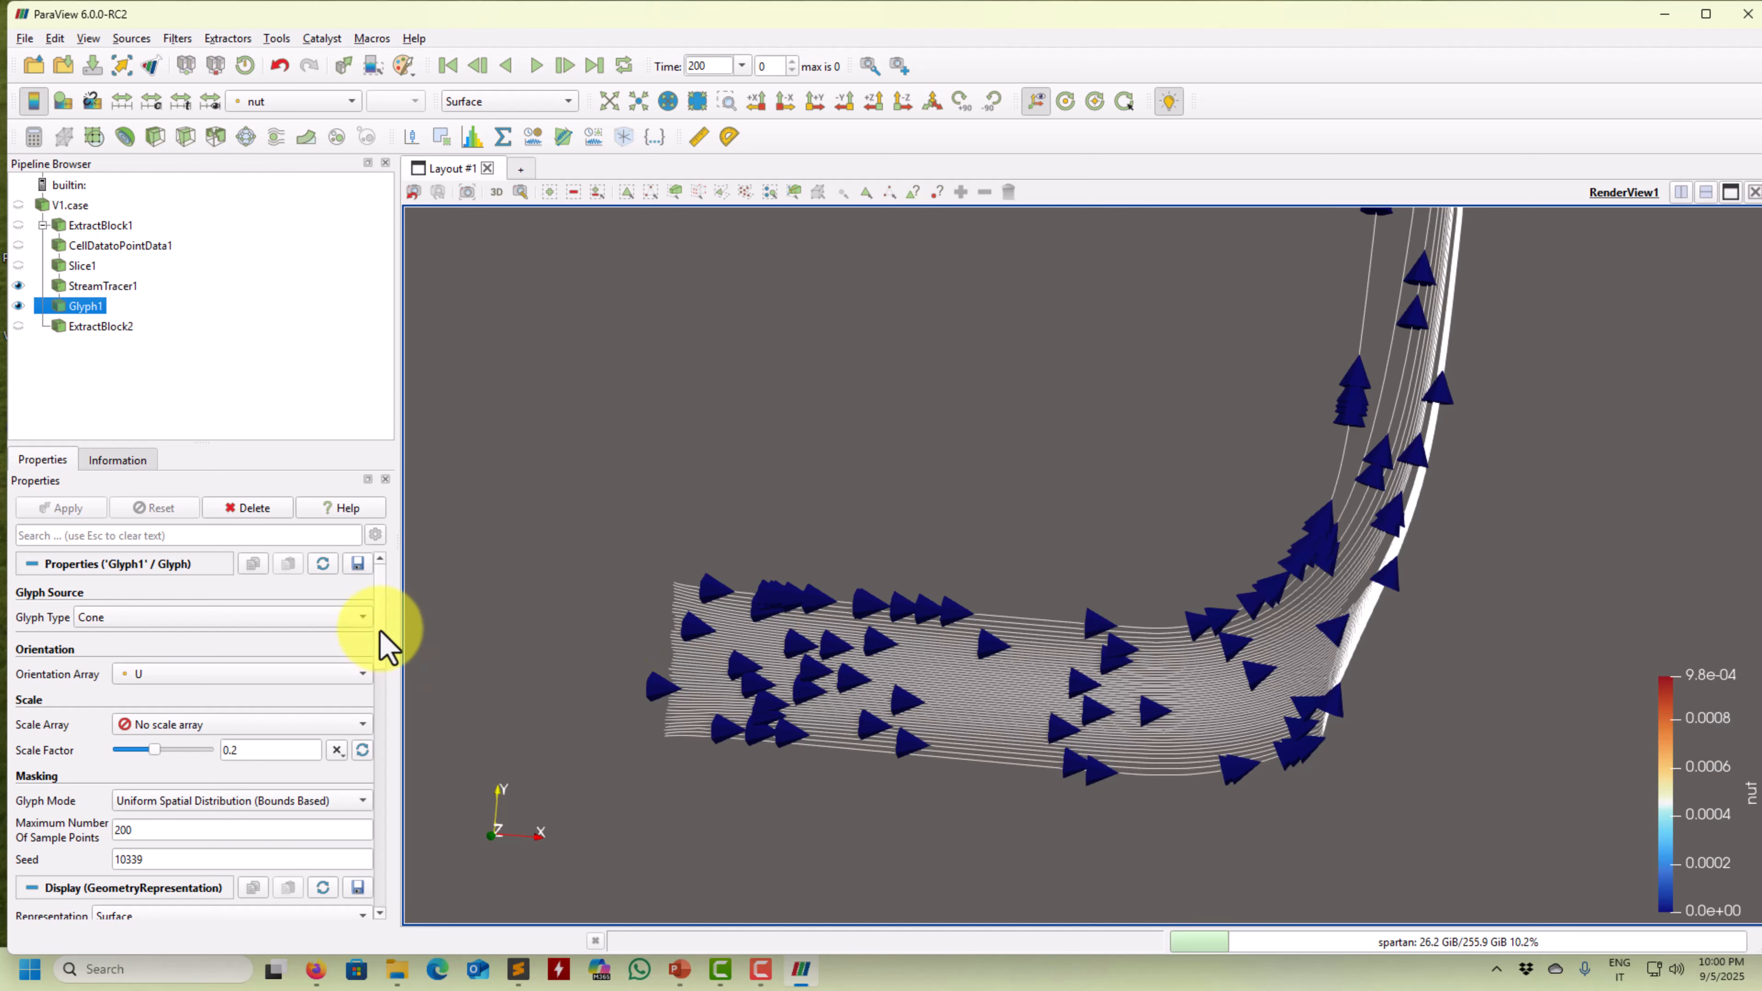
left_click_drag(693, 649, 990, 590)
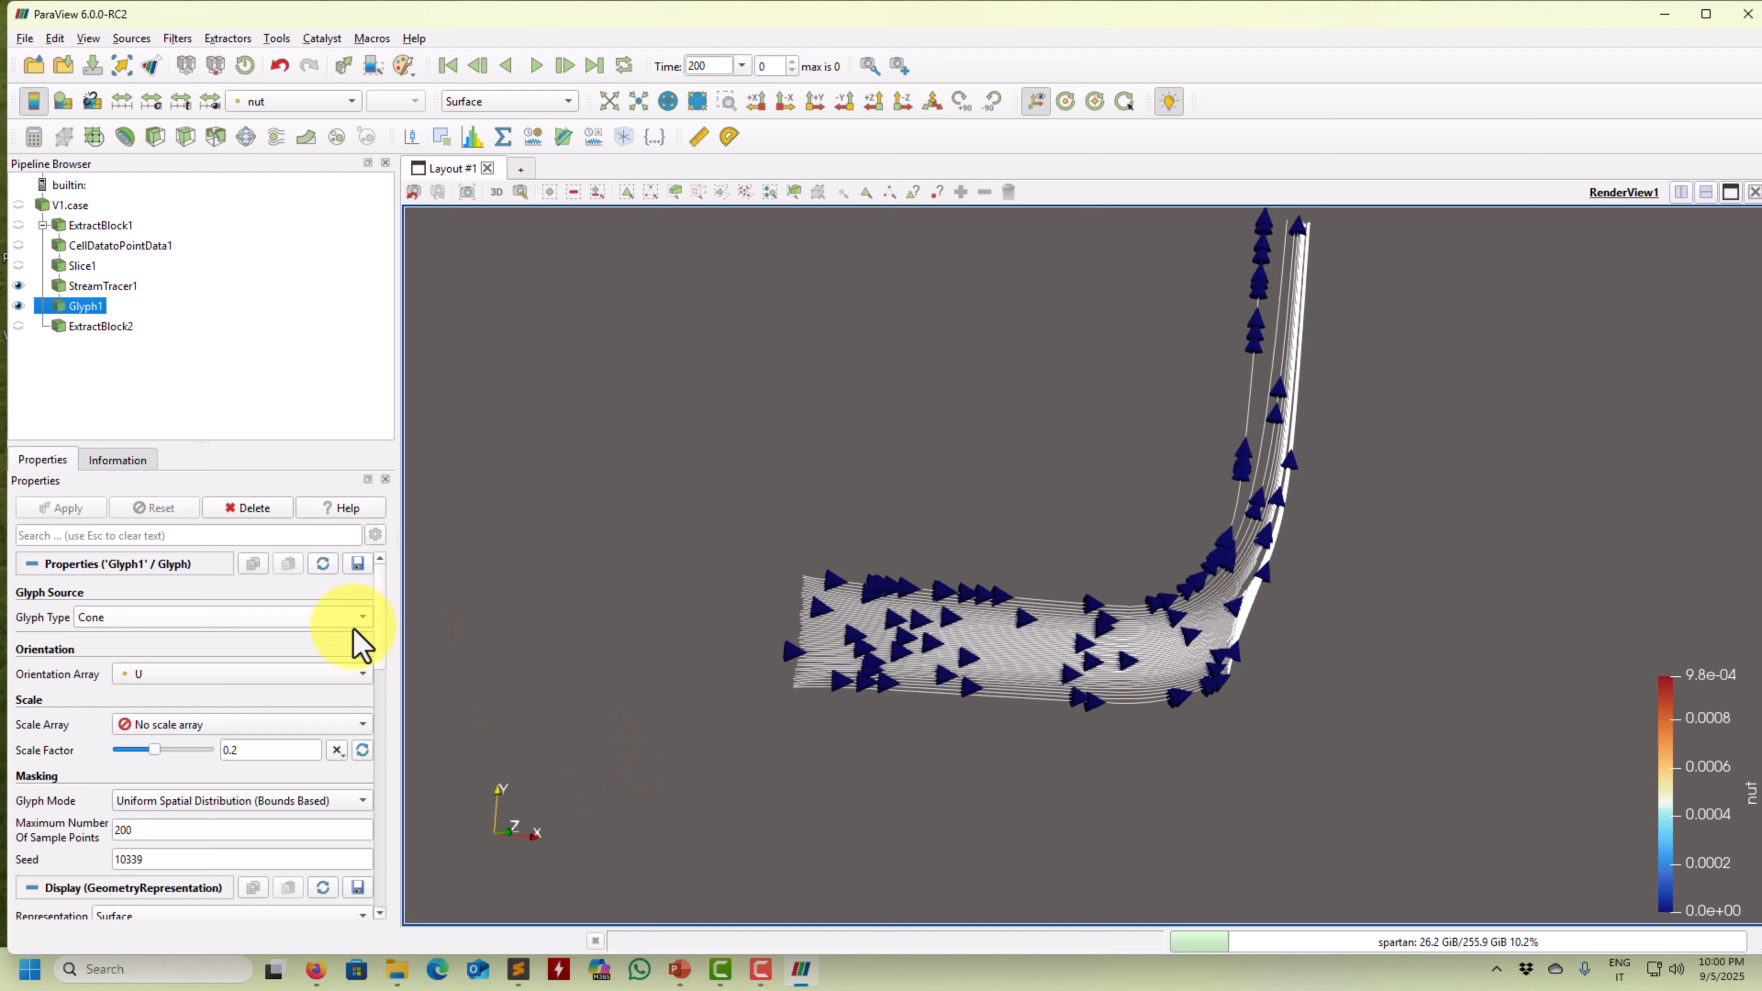
Set the cone resolution to 32 and the glyph scale factor to 0.1, and apply both
left_click(376, 537)
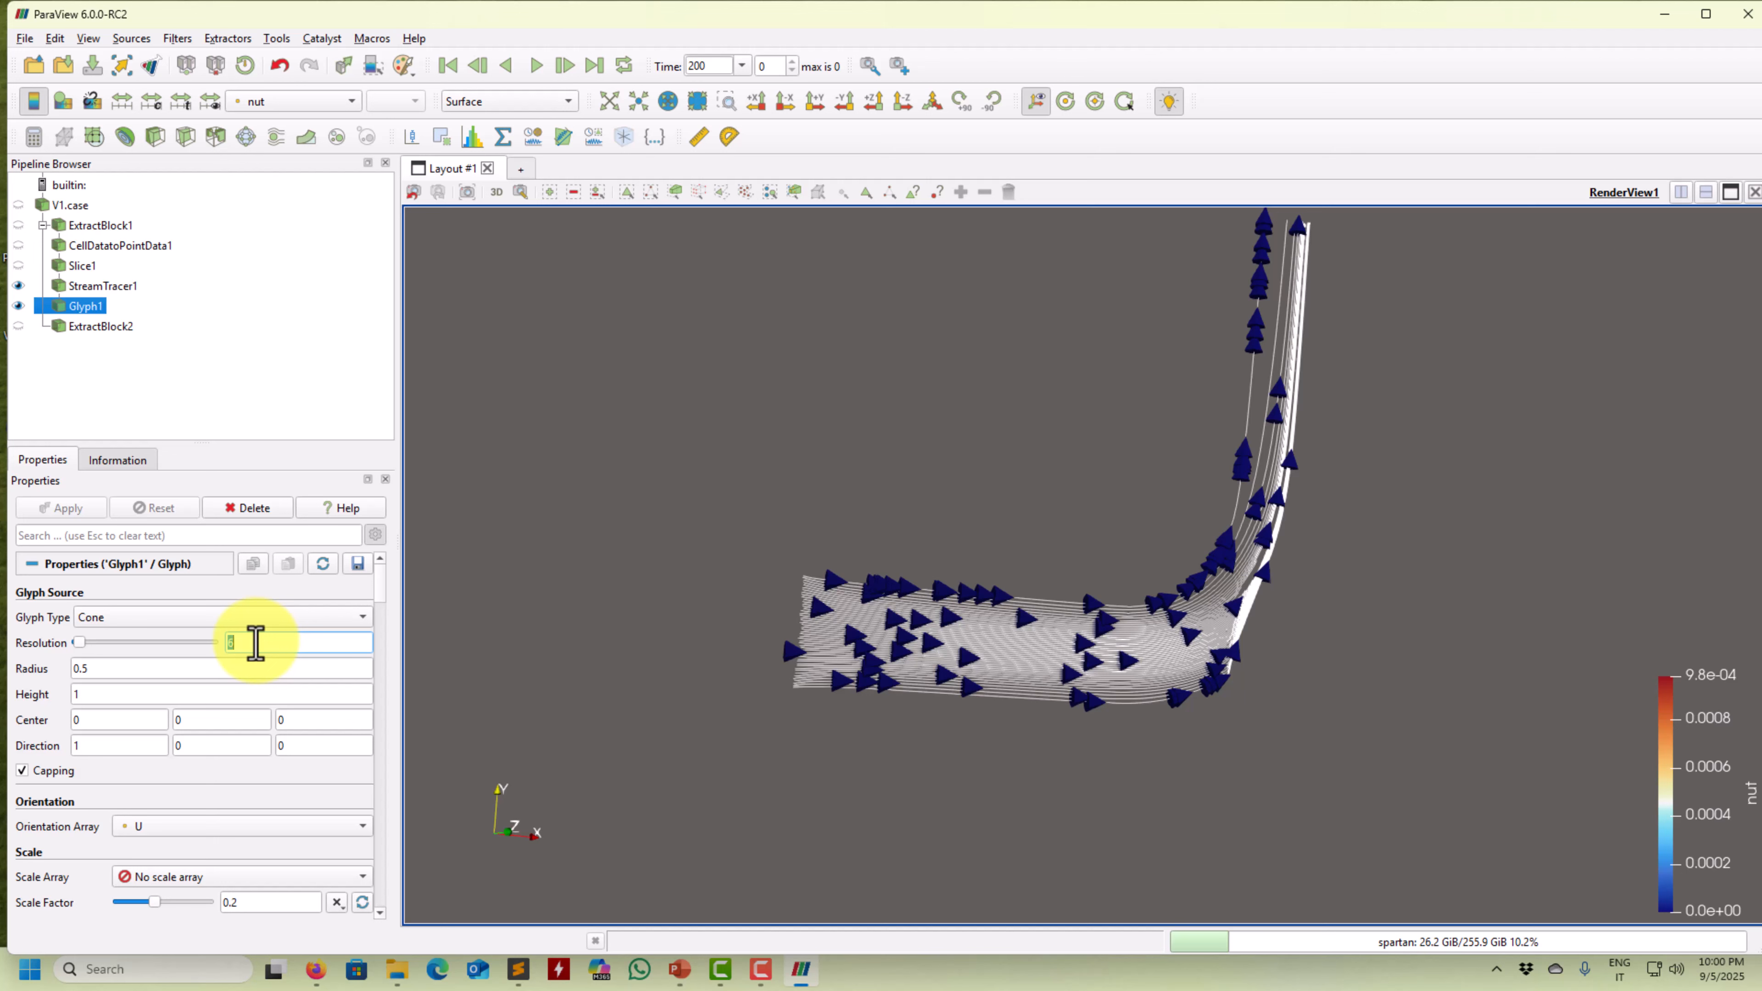
type("32")
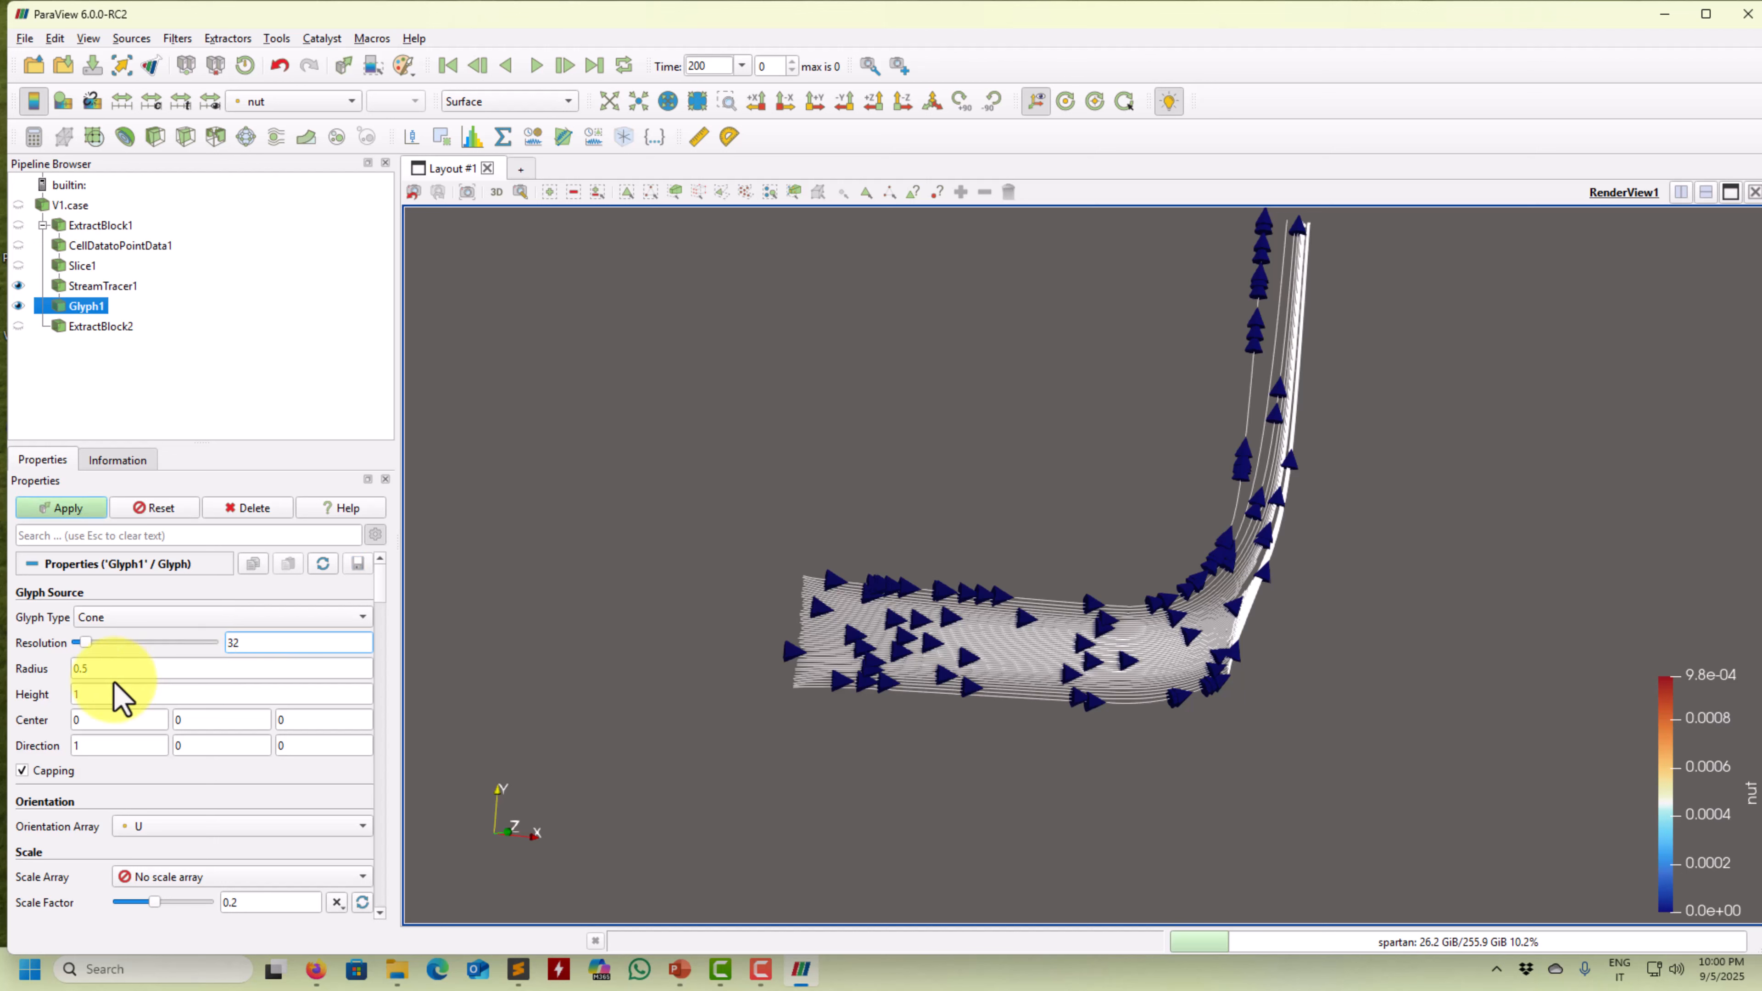
left_click(275, 904)
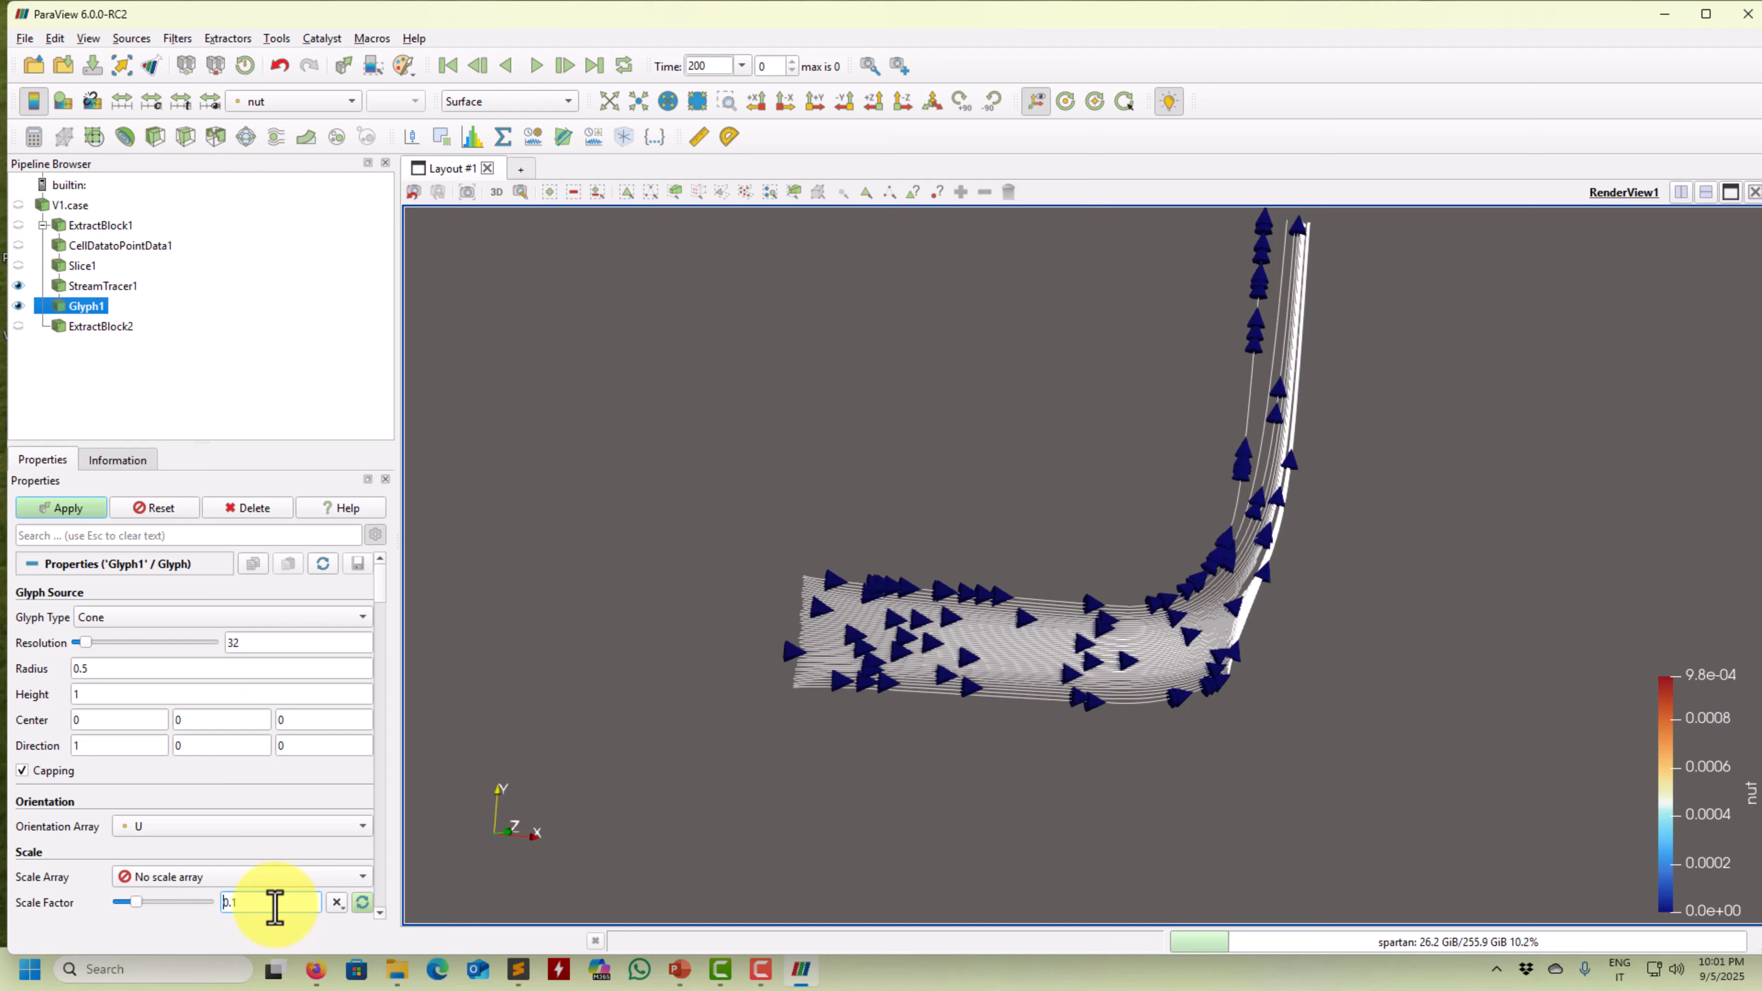
left_click(70, 507)
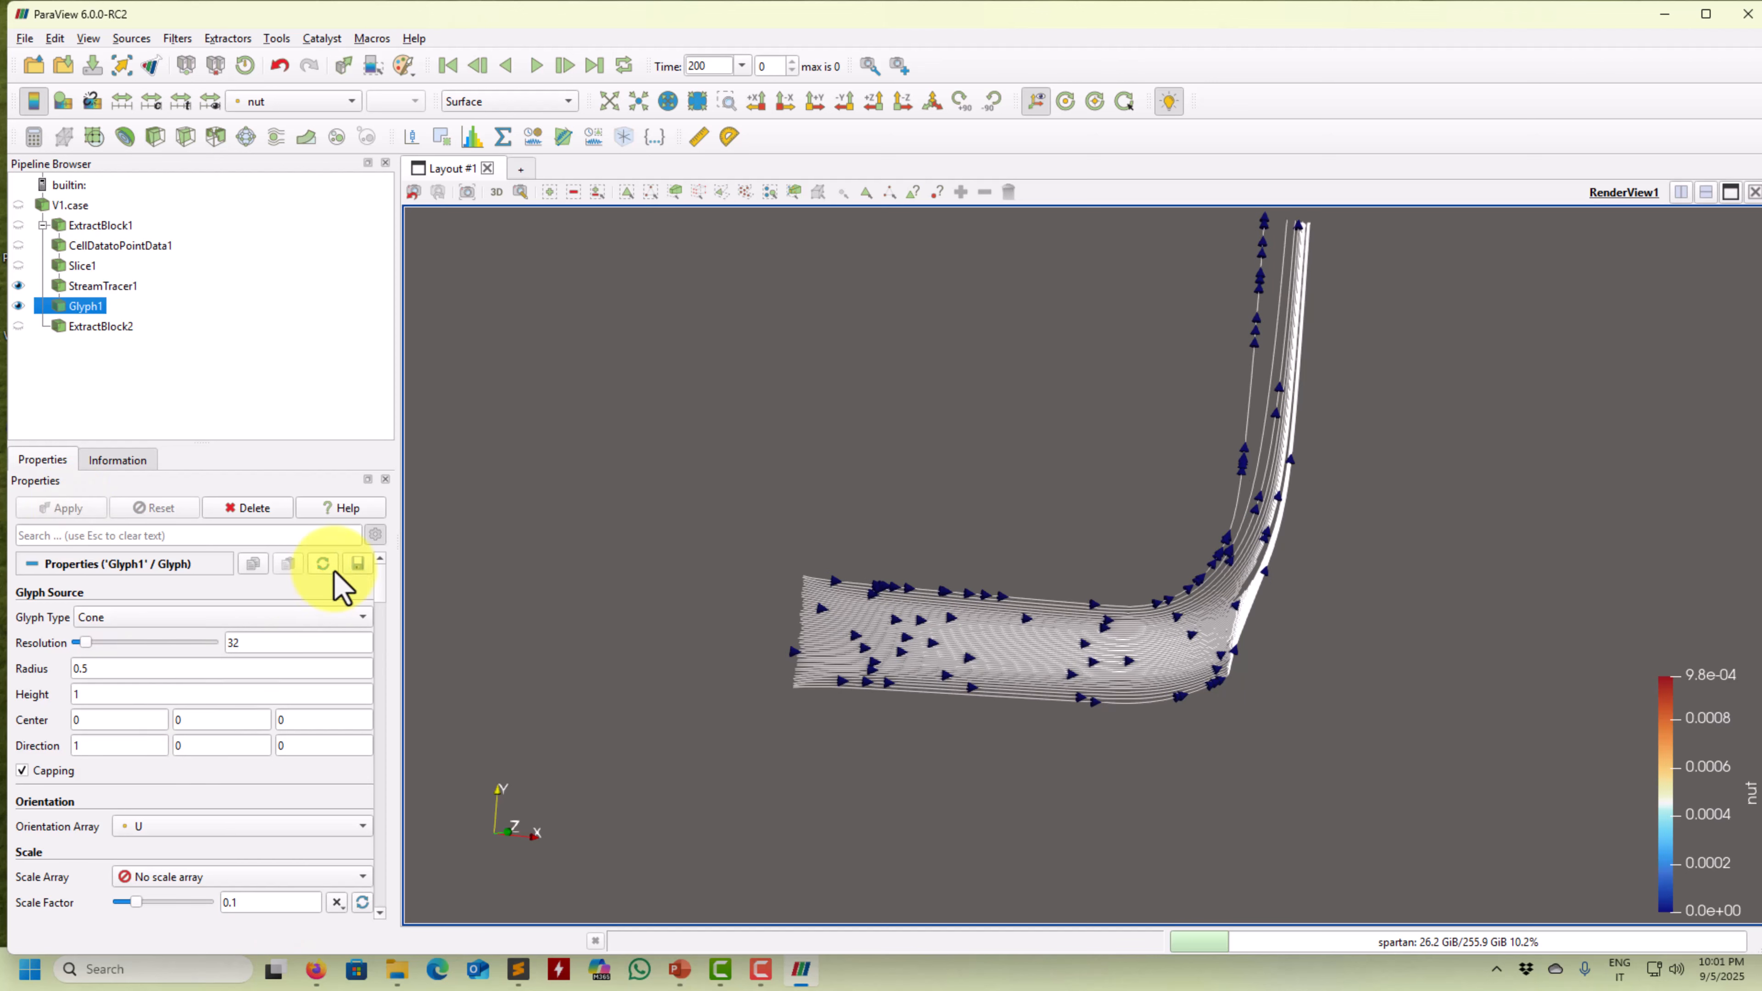
Set the glyph scale factor to 0.05 with the advanced properties hidden, and apply it
left_click(375, 536)
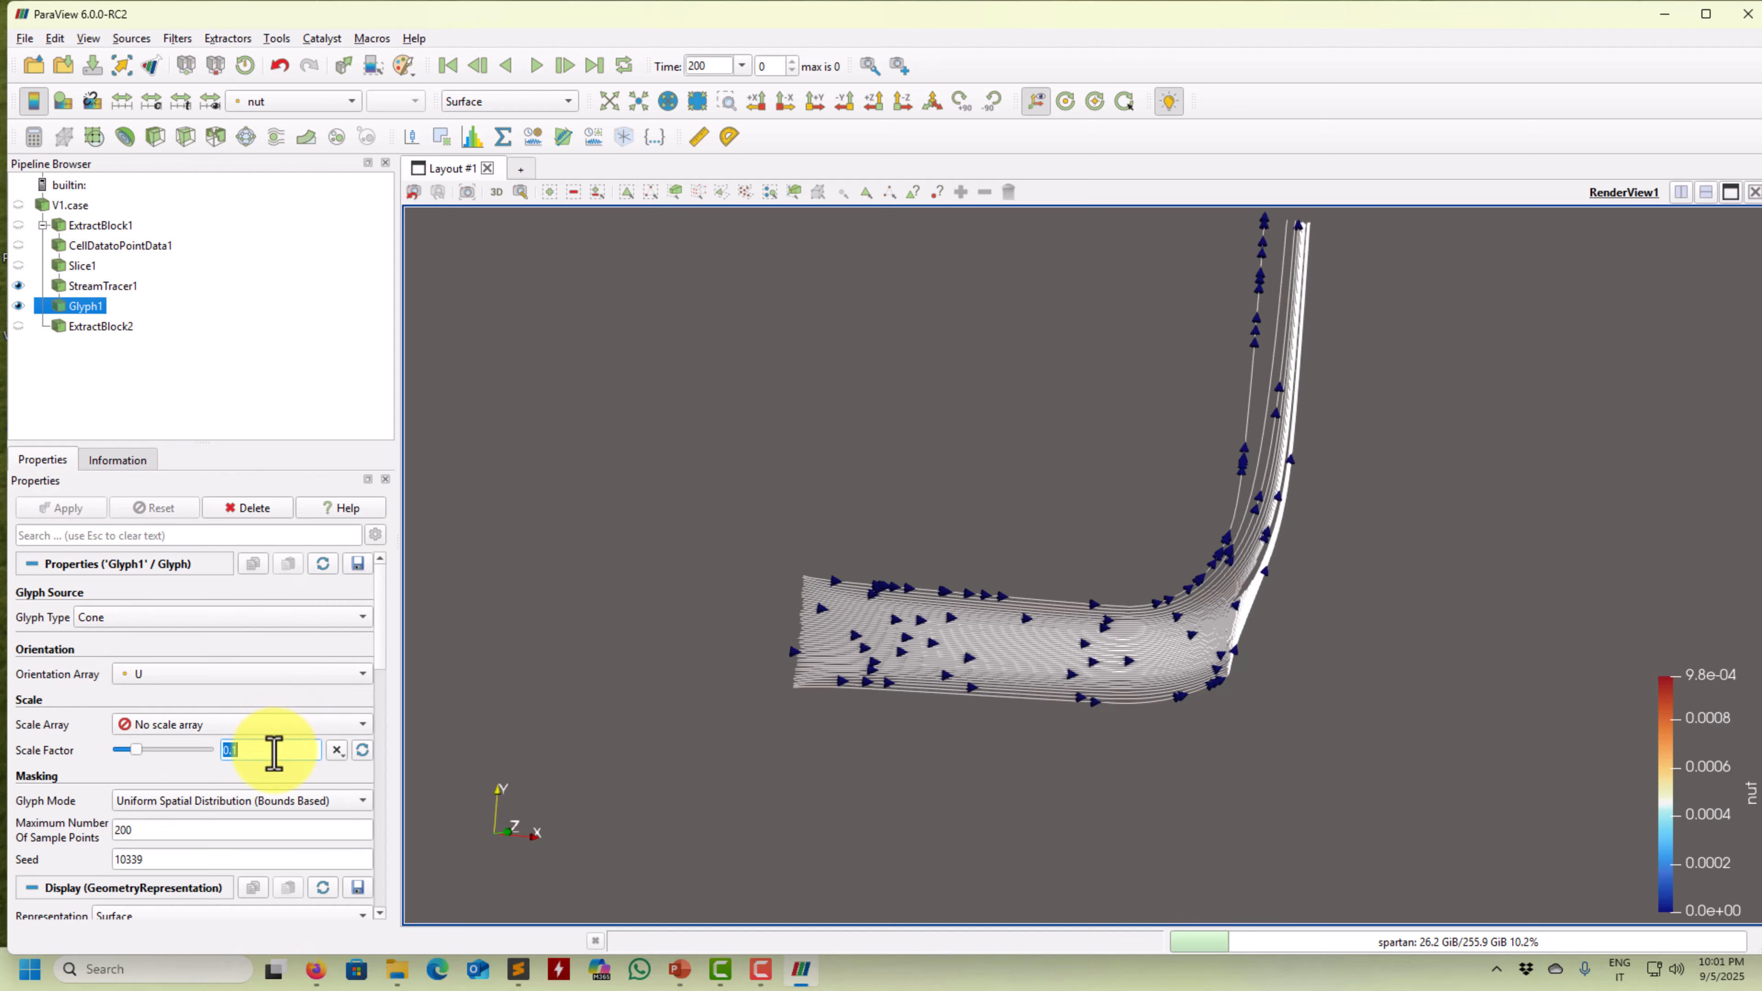
type("0.05")
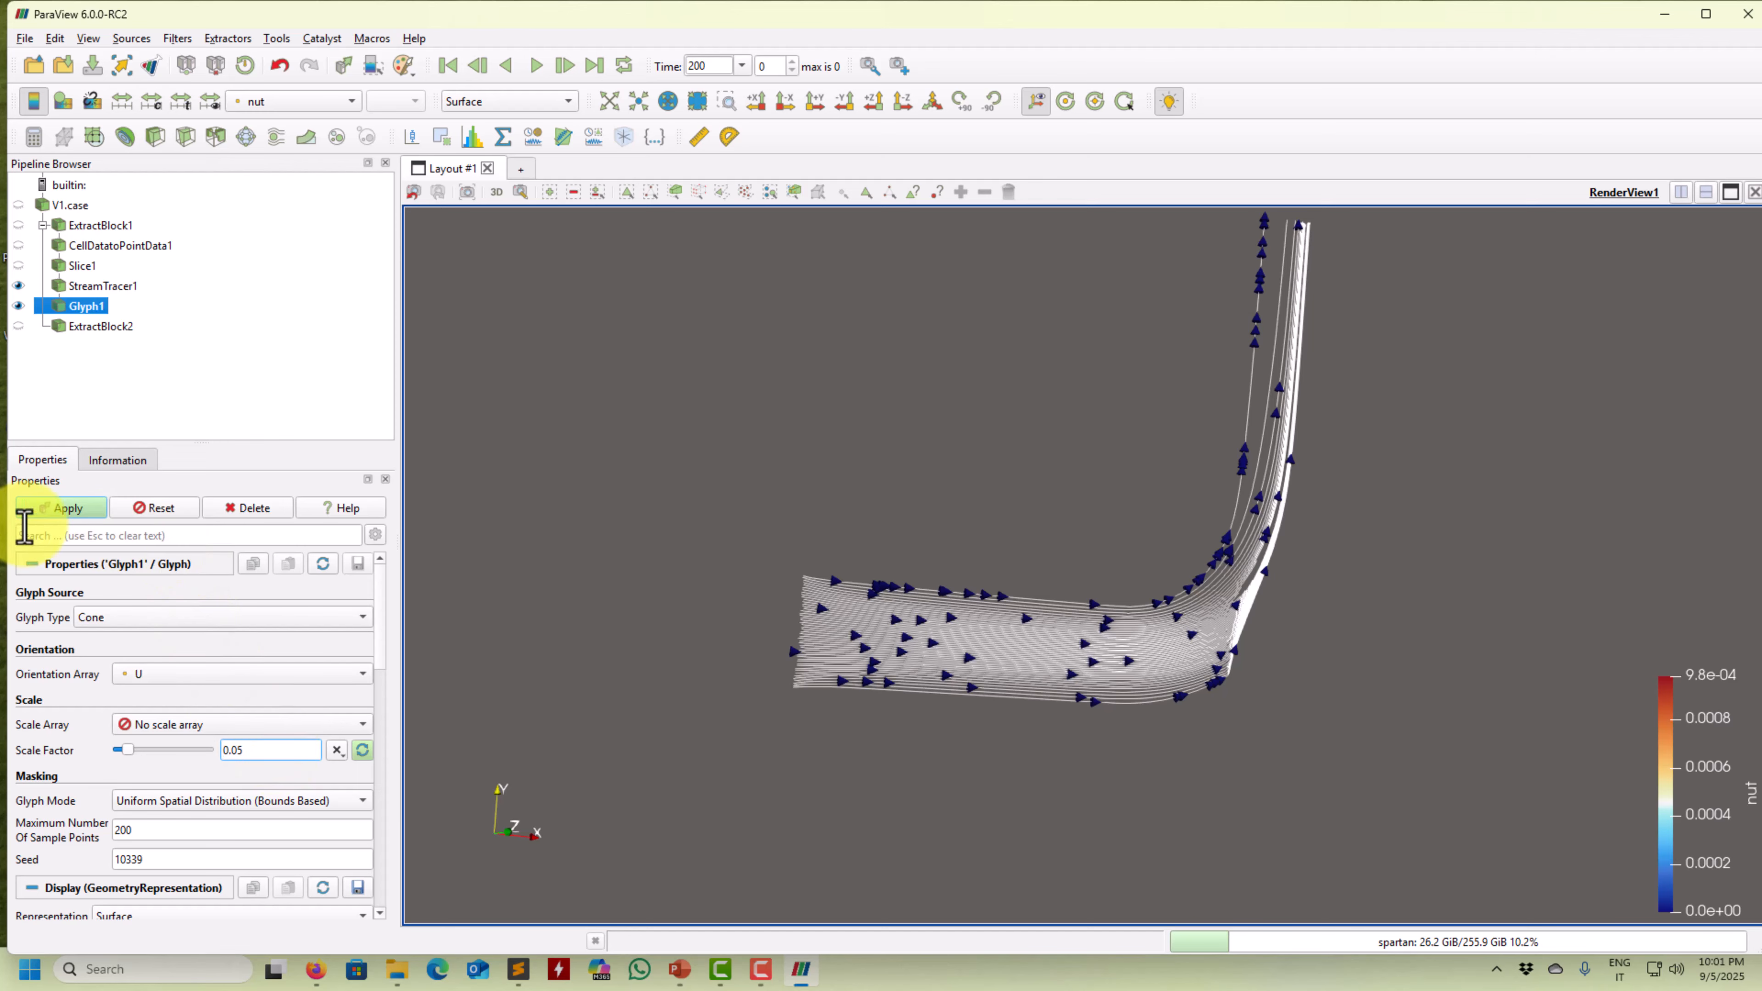
left_click(56, 509)
Color the cone glyphs with Solid Color and inspect them along the streamlines through the elbow
left_click(326, 102)
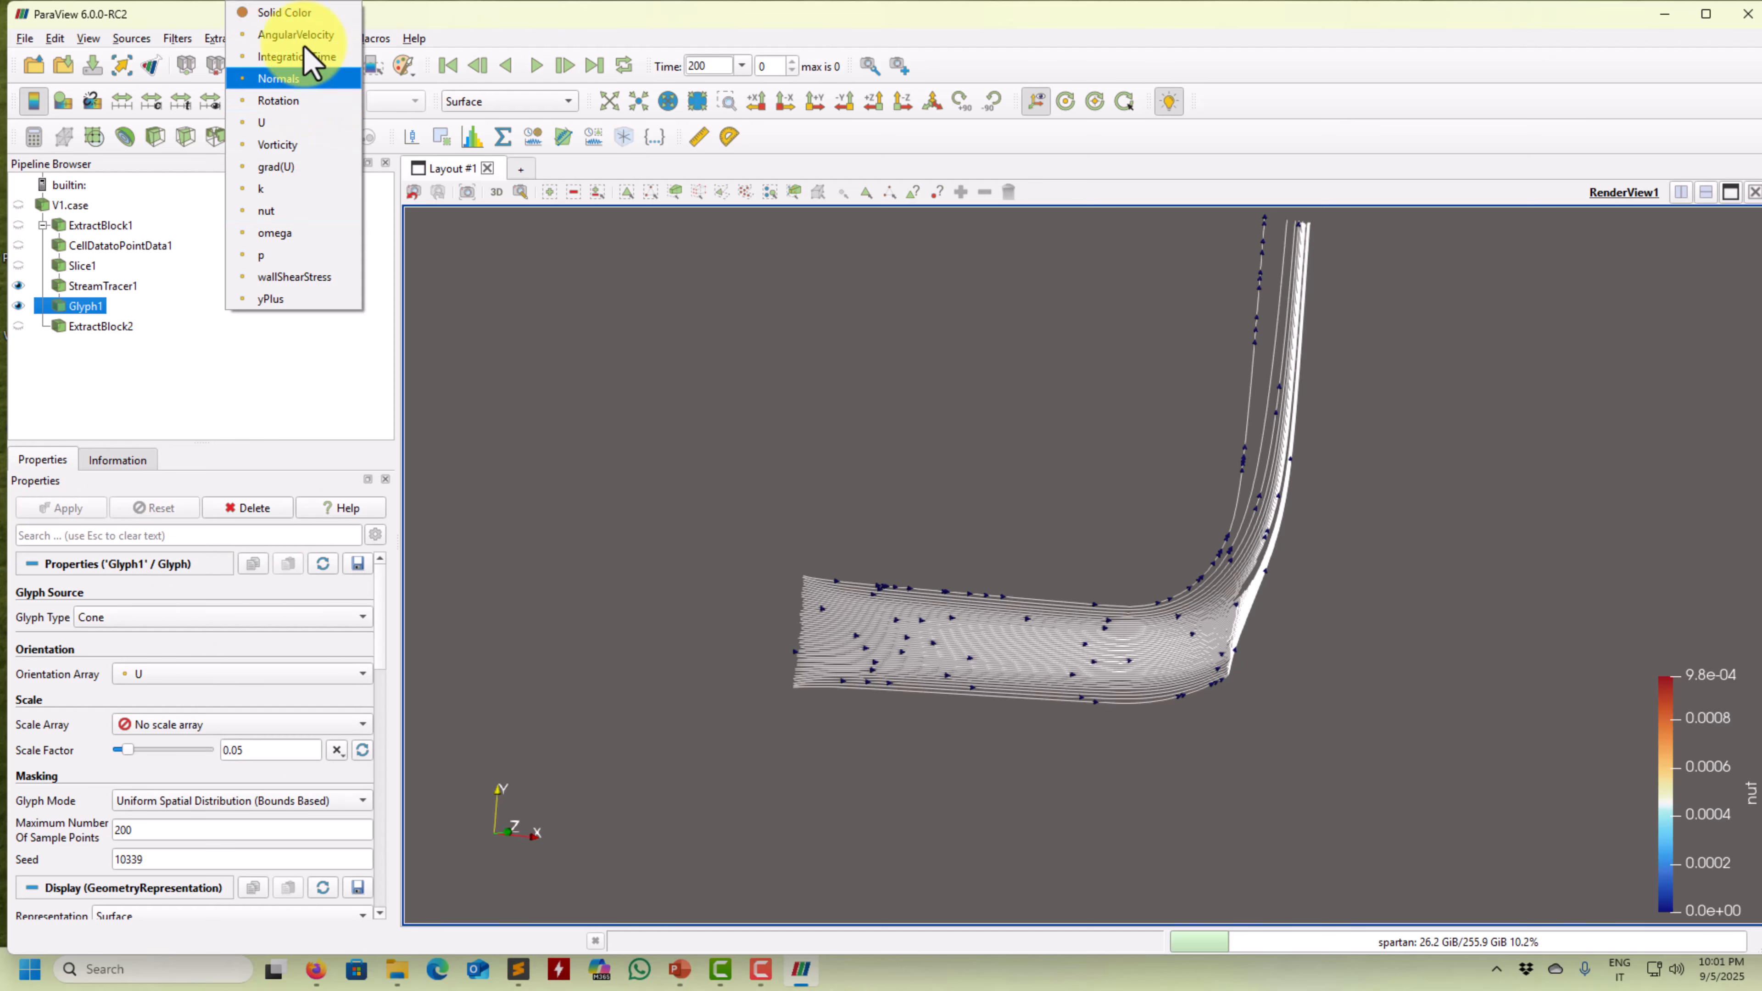
left_click(321, 44)
scroll(1051, 729, "up", 10)
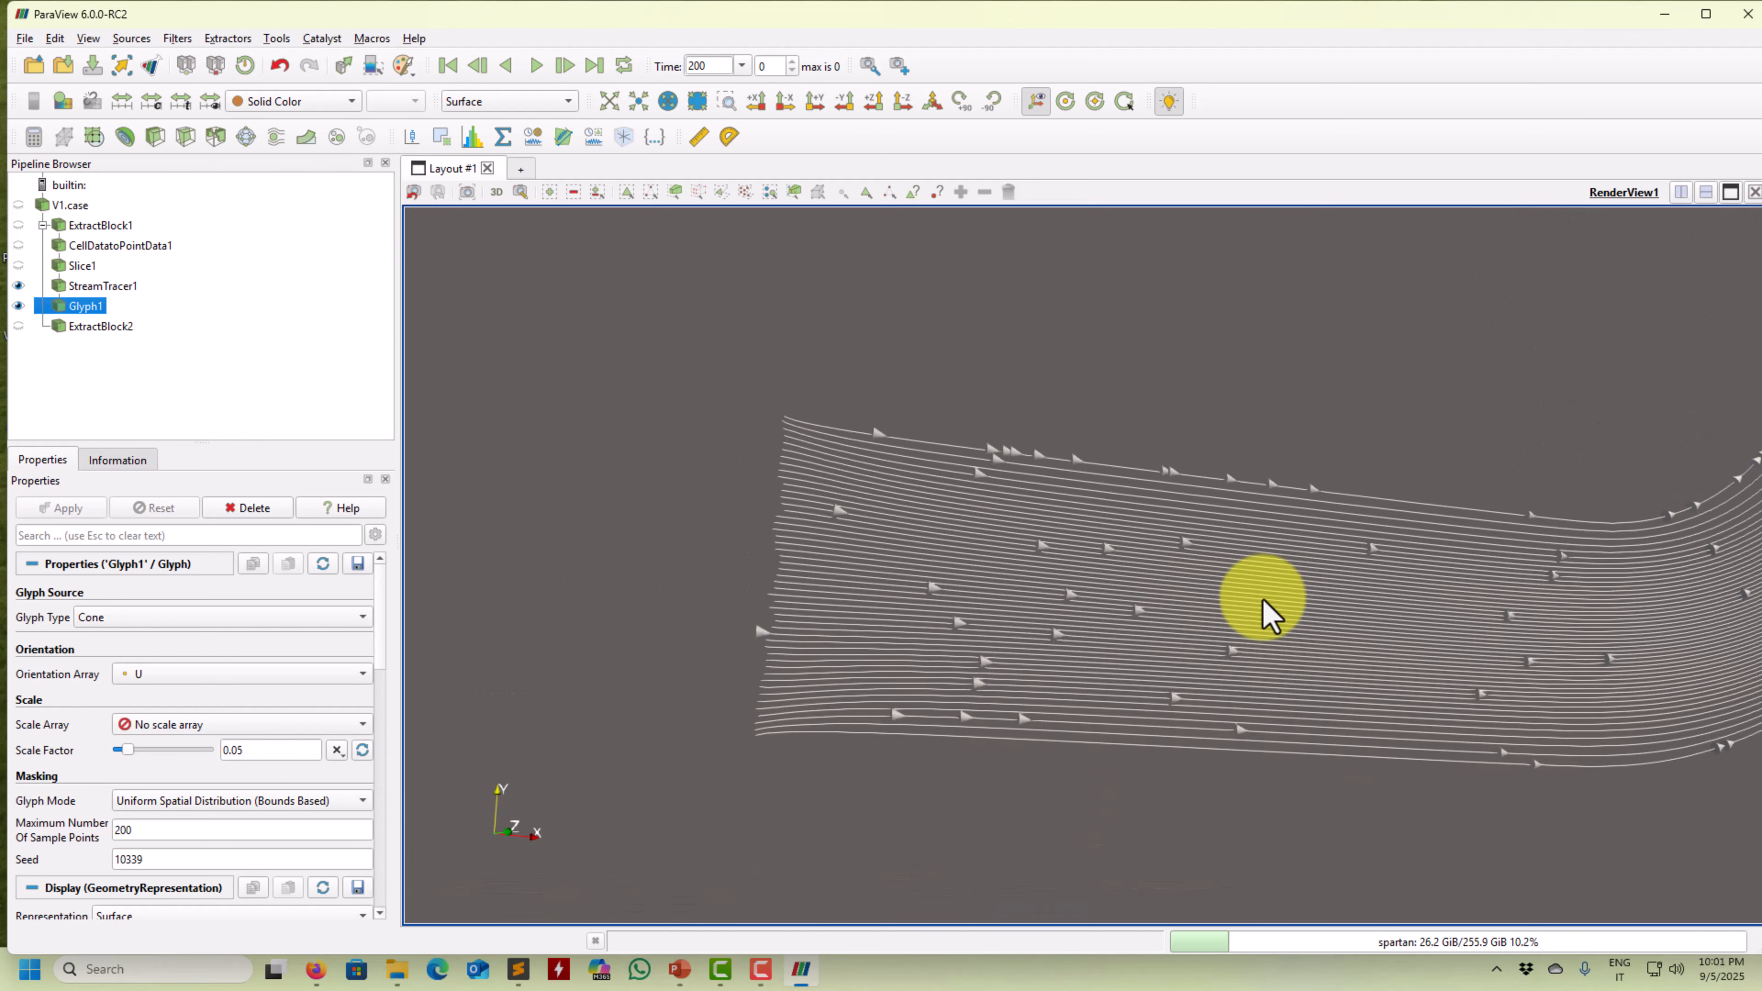
left_click_drag(1123, 659, 1168, 570)
middle_click_drag(1169, 571, 916, 728)
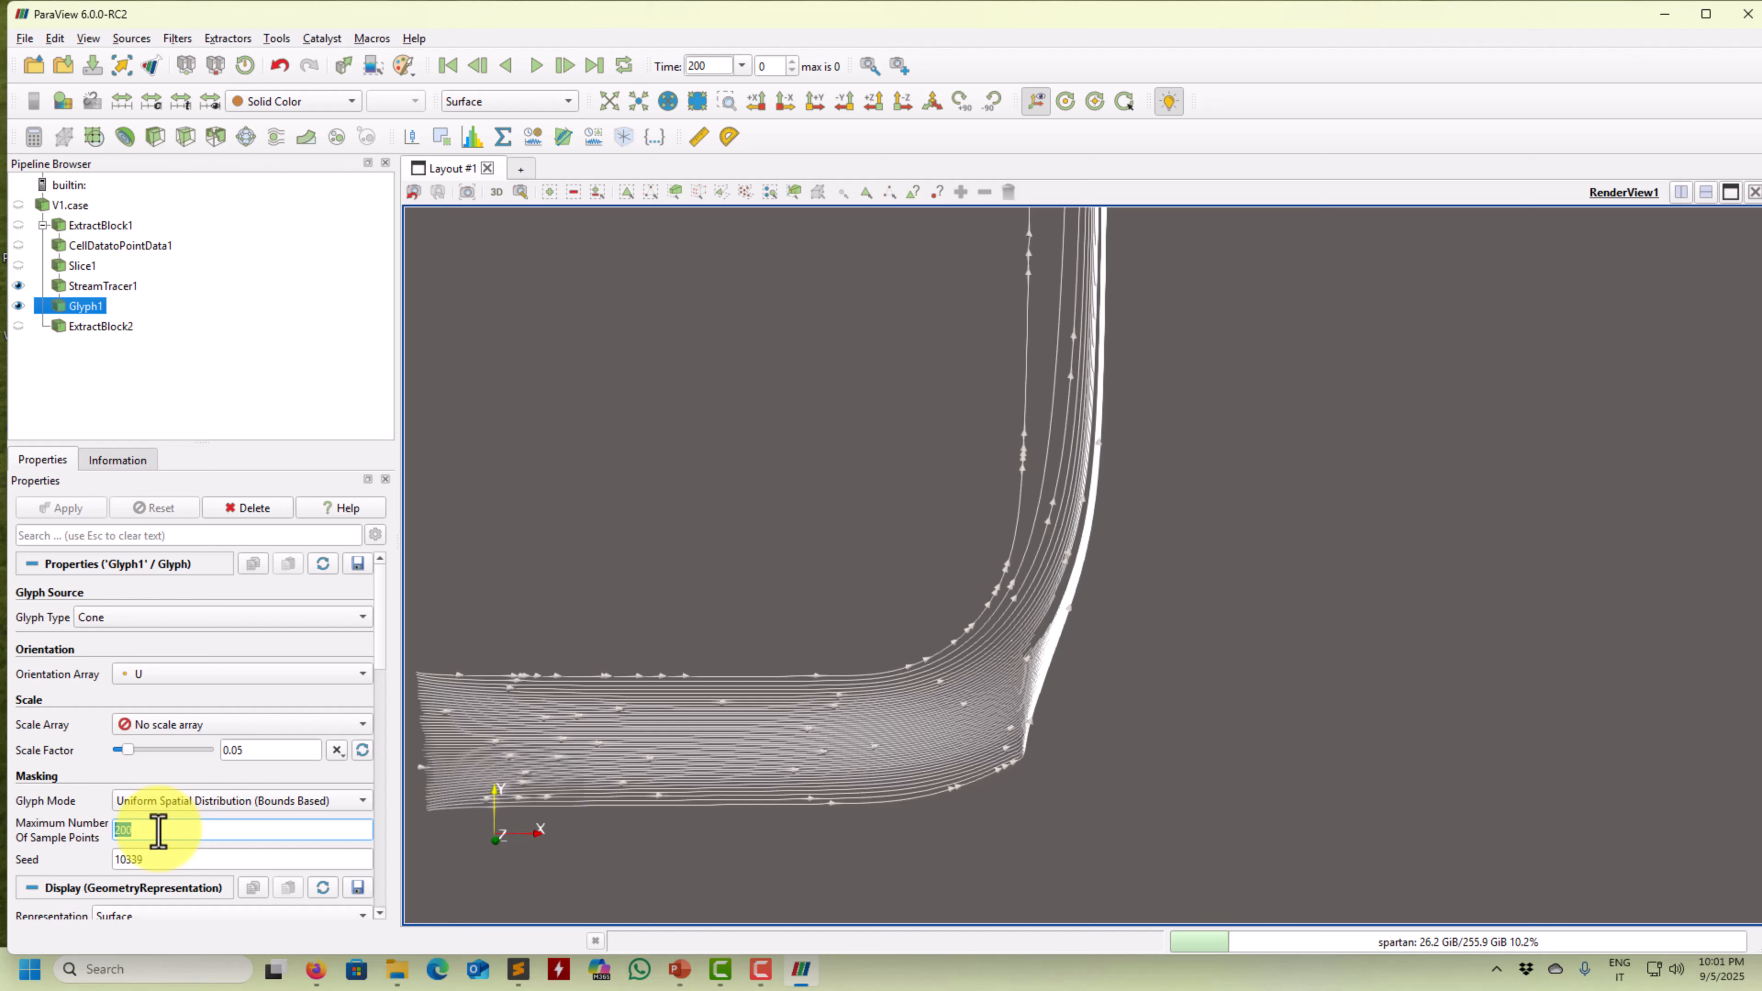
Set the glyphs' maximum number of sample points to 400, apply it, inspect the cones up close, and reselect the stream tracer
type("400")
left_click(66, 508)
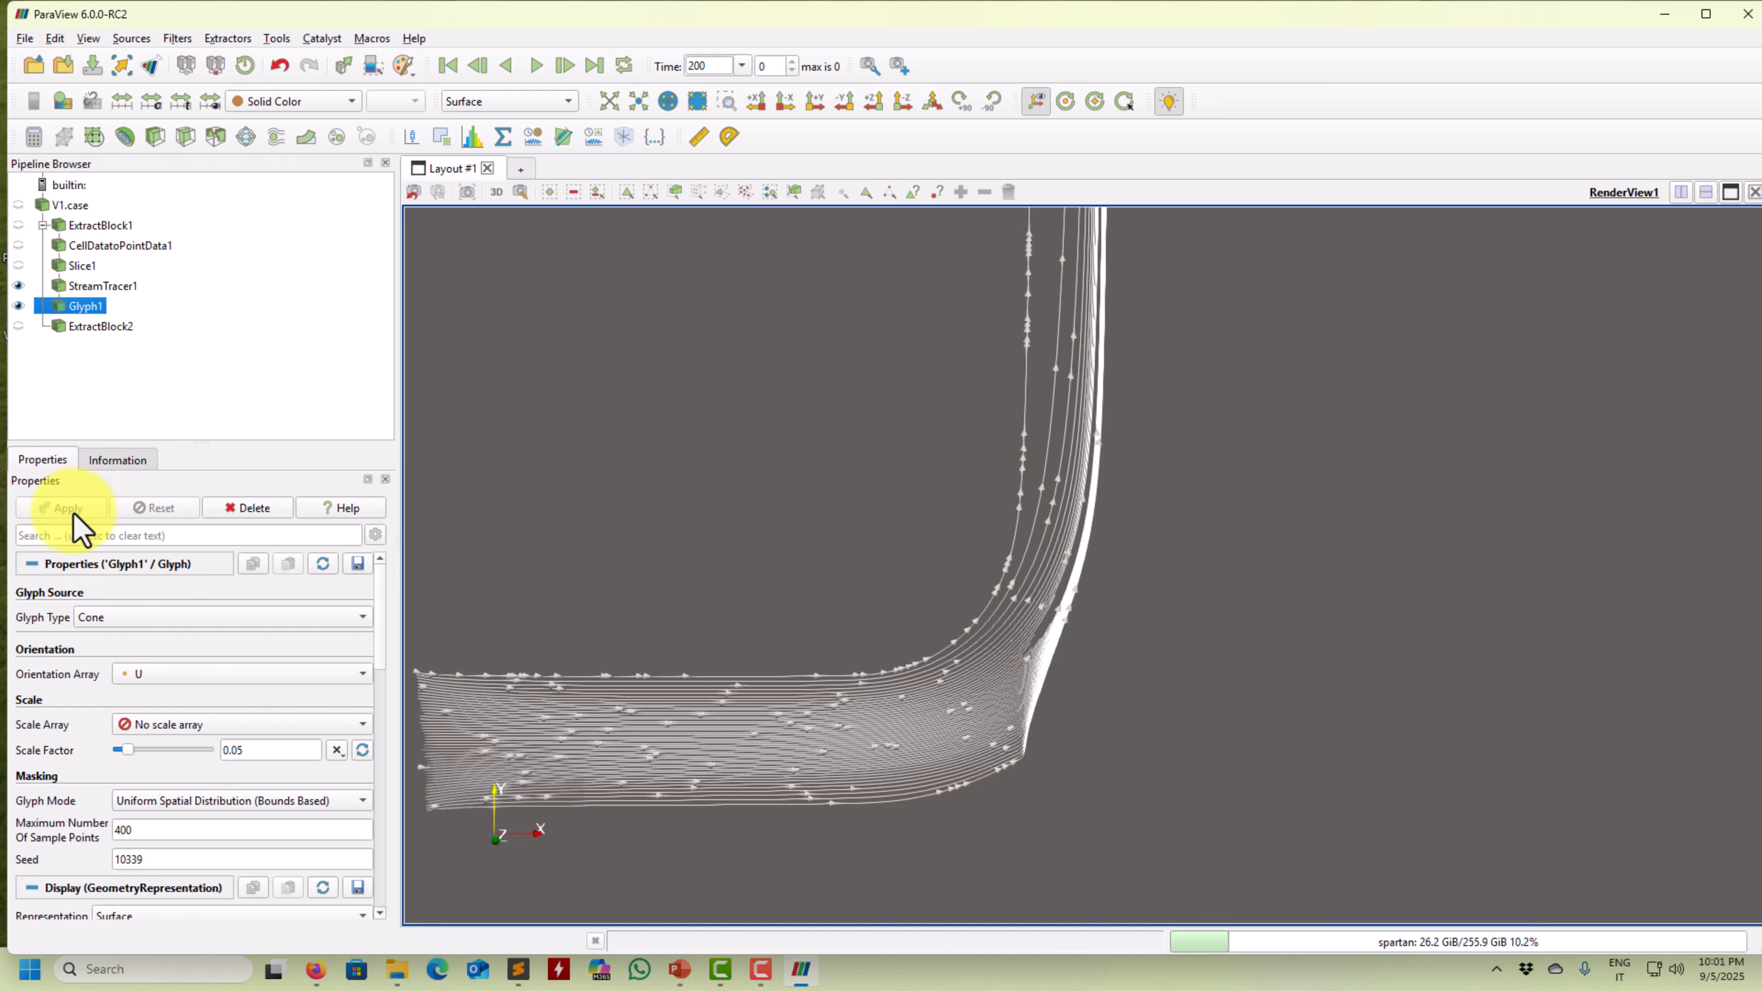
middle_click_drag(854, 642, 1103, 708)
mouse_move(1094, 693)
left_mouse_down()
mouse_move(1063, 629)
mouse_move(1121, 618)
mouse_move(1034, 689)
mouse_move(1105, 687)
left_mouse_up()
middle_click_drag(1105, 687, 1412, 545)
scroll(1261, 643, "up", 7)
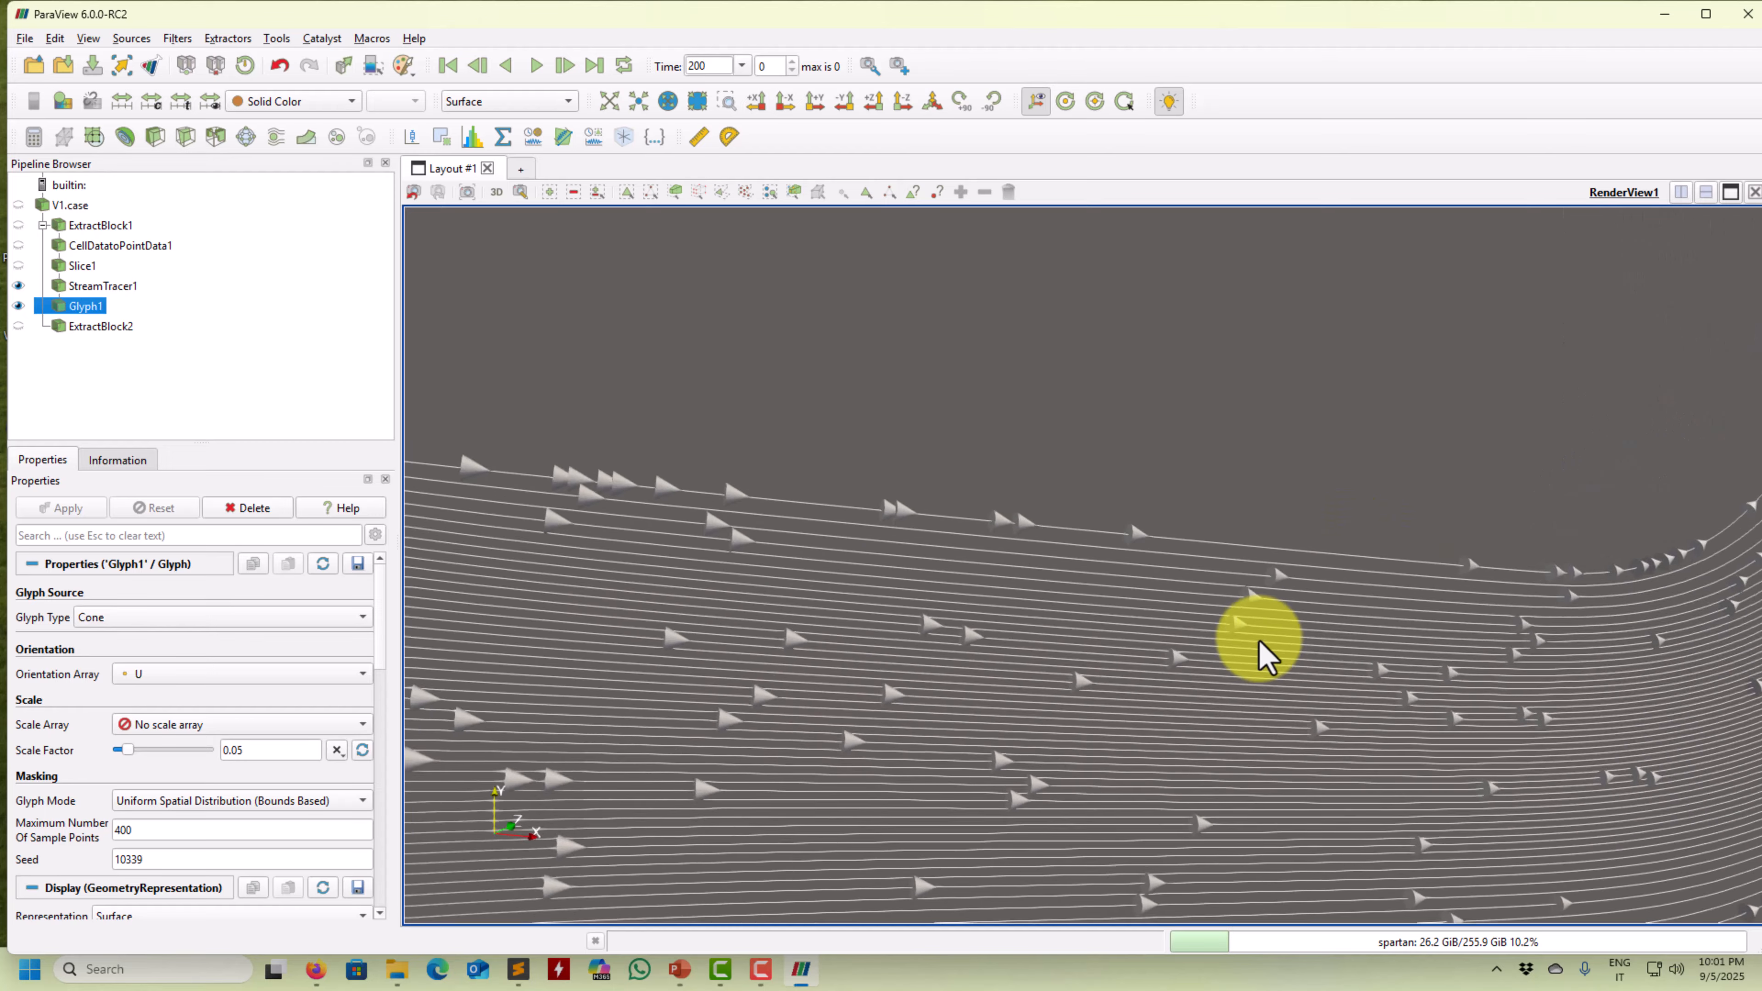
left_click_drag(983, 497, 727, 714)
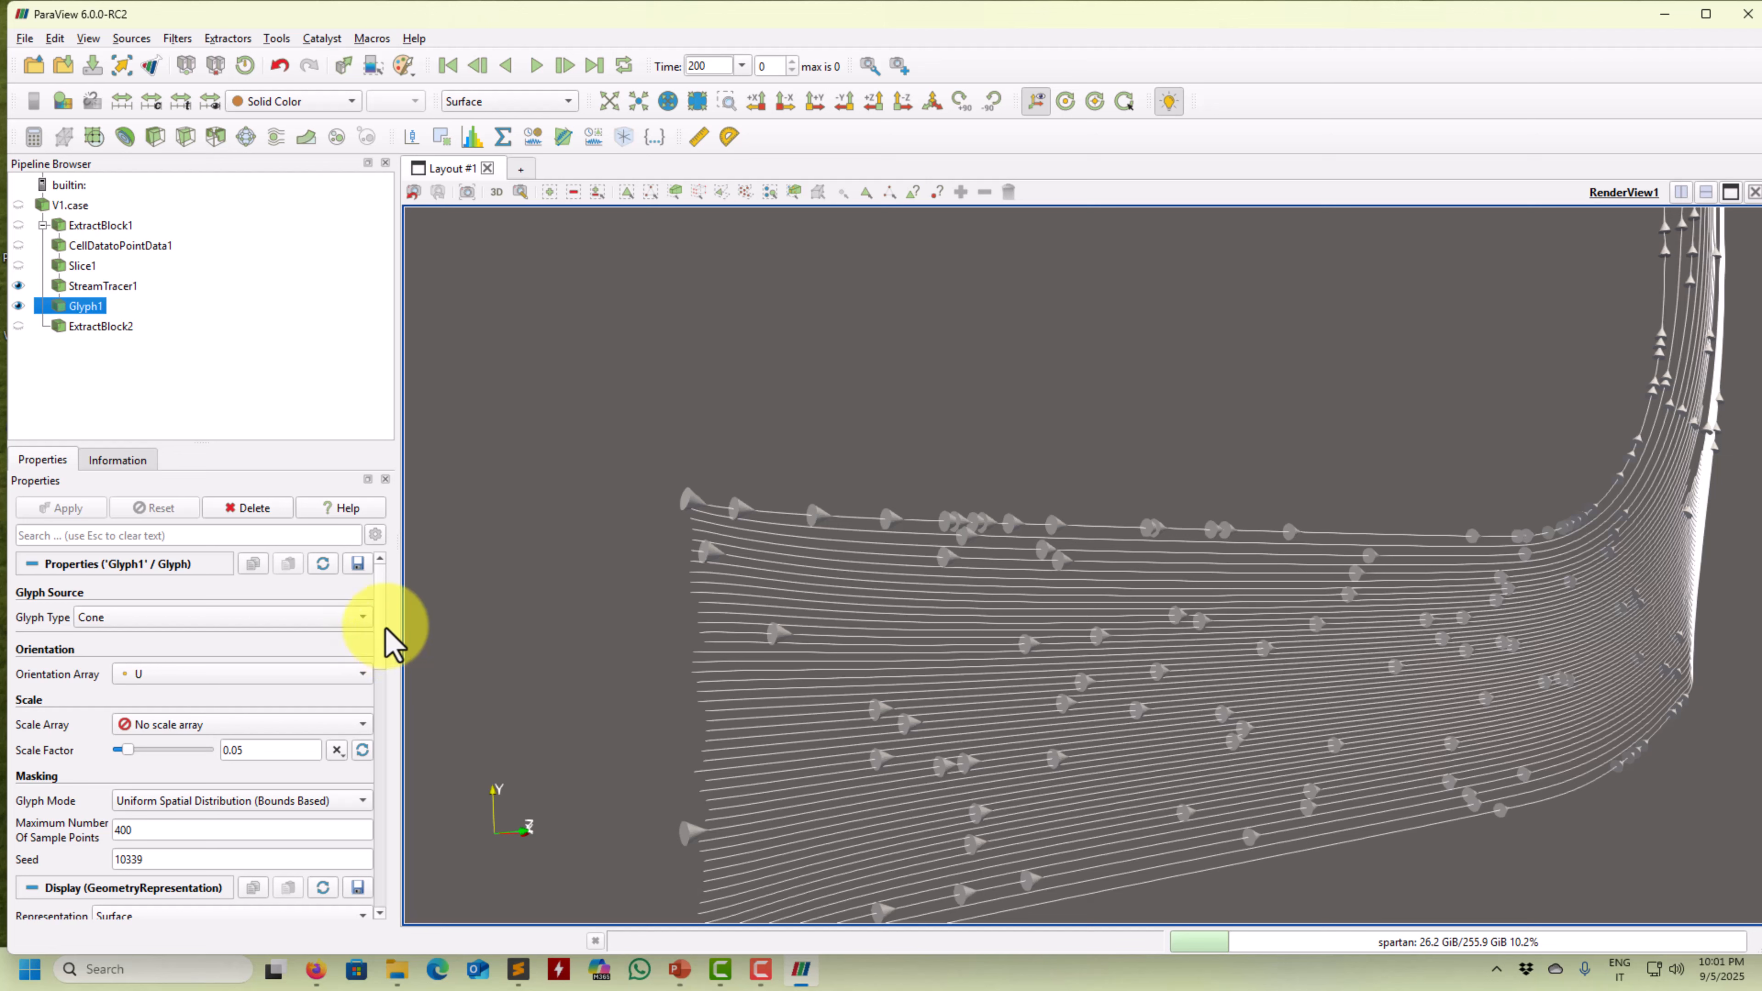
left_click(94, 286)
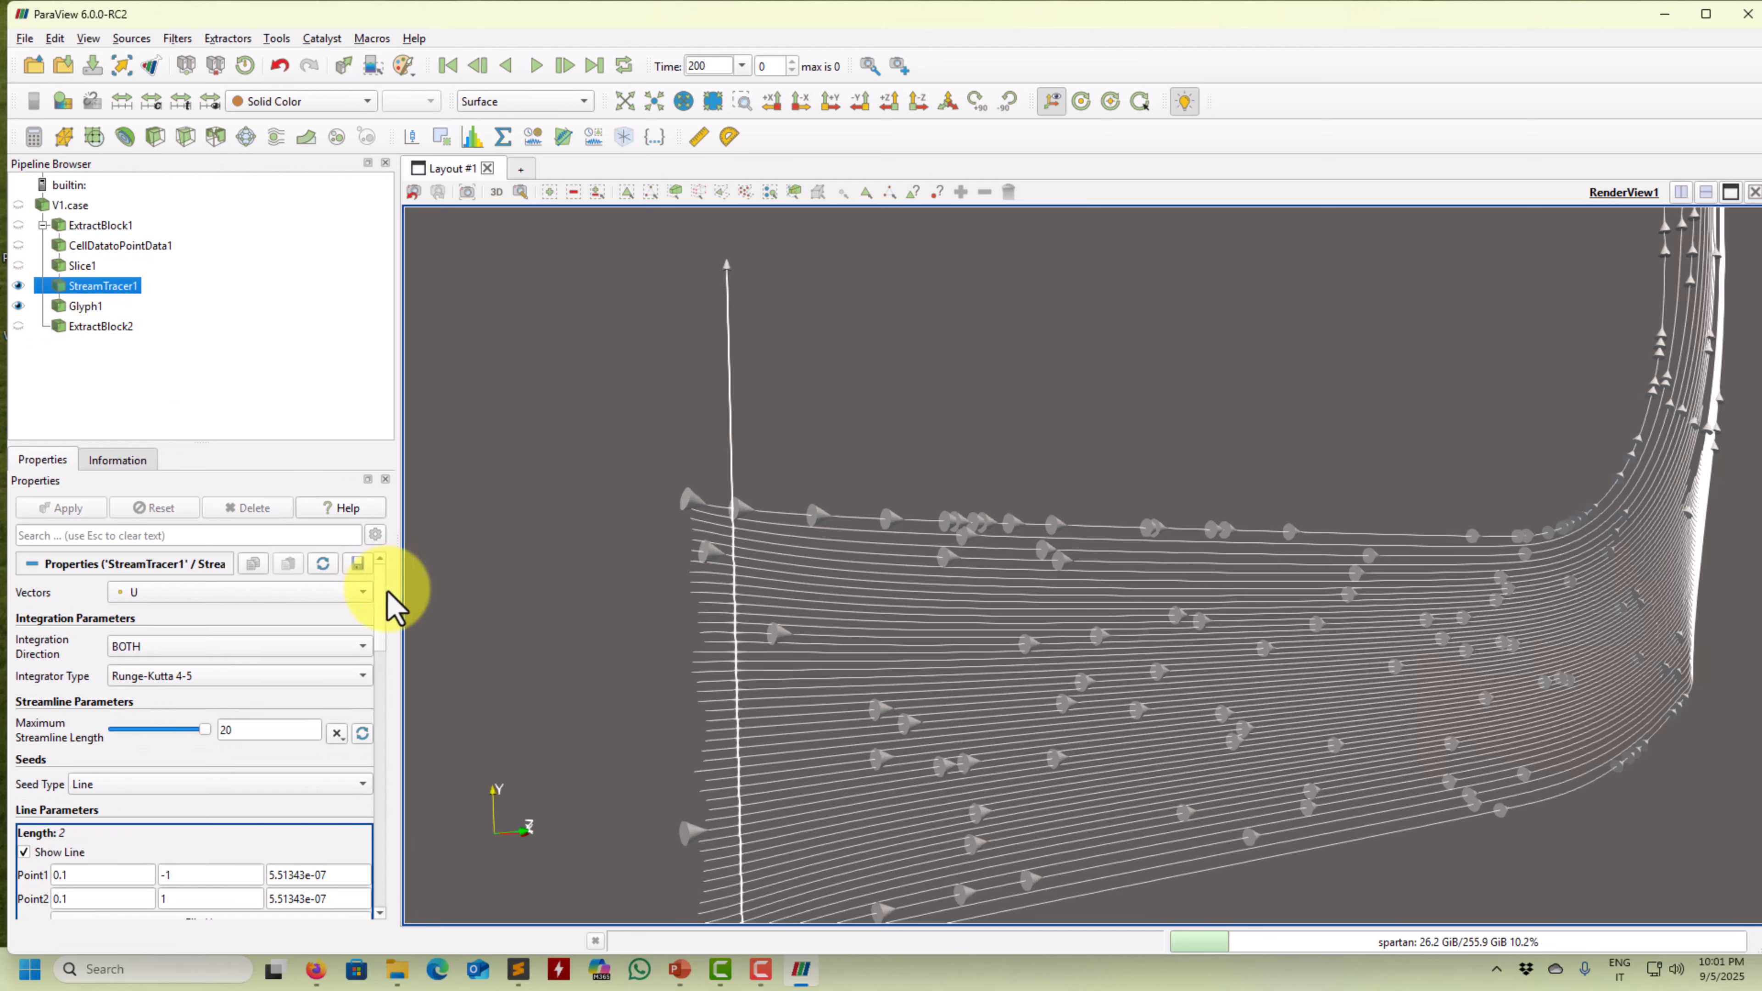
Show the stream tracer's advanced properties and set the streamlines' line width to 5
scroll(389, 624, "down", 6)
scroll(389, 694, "down", 6)
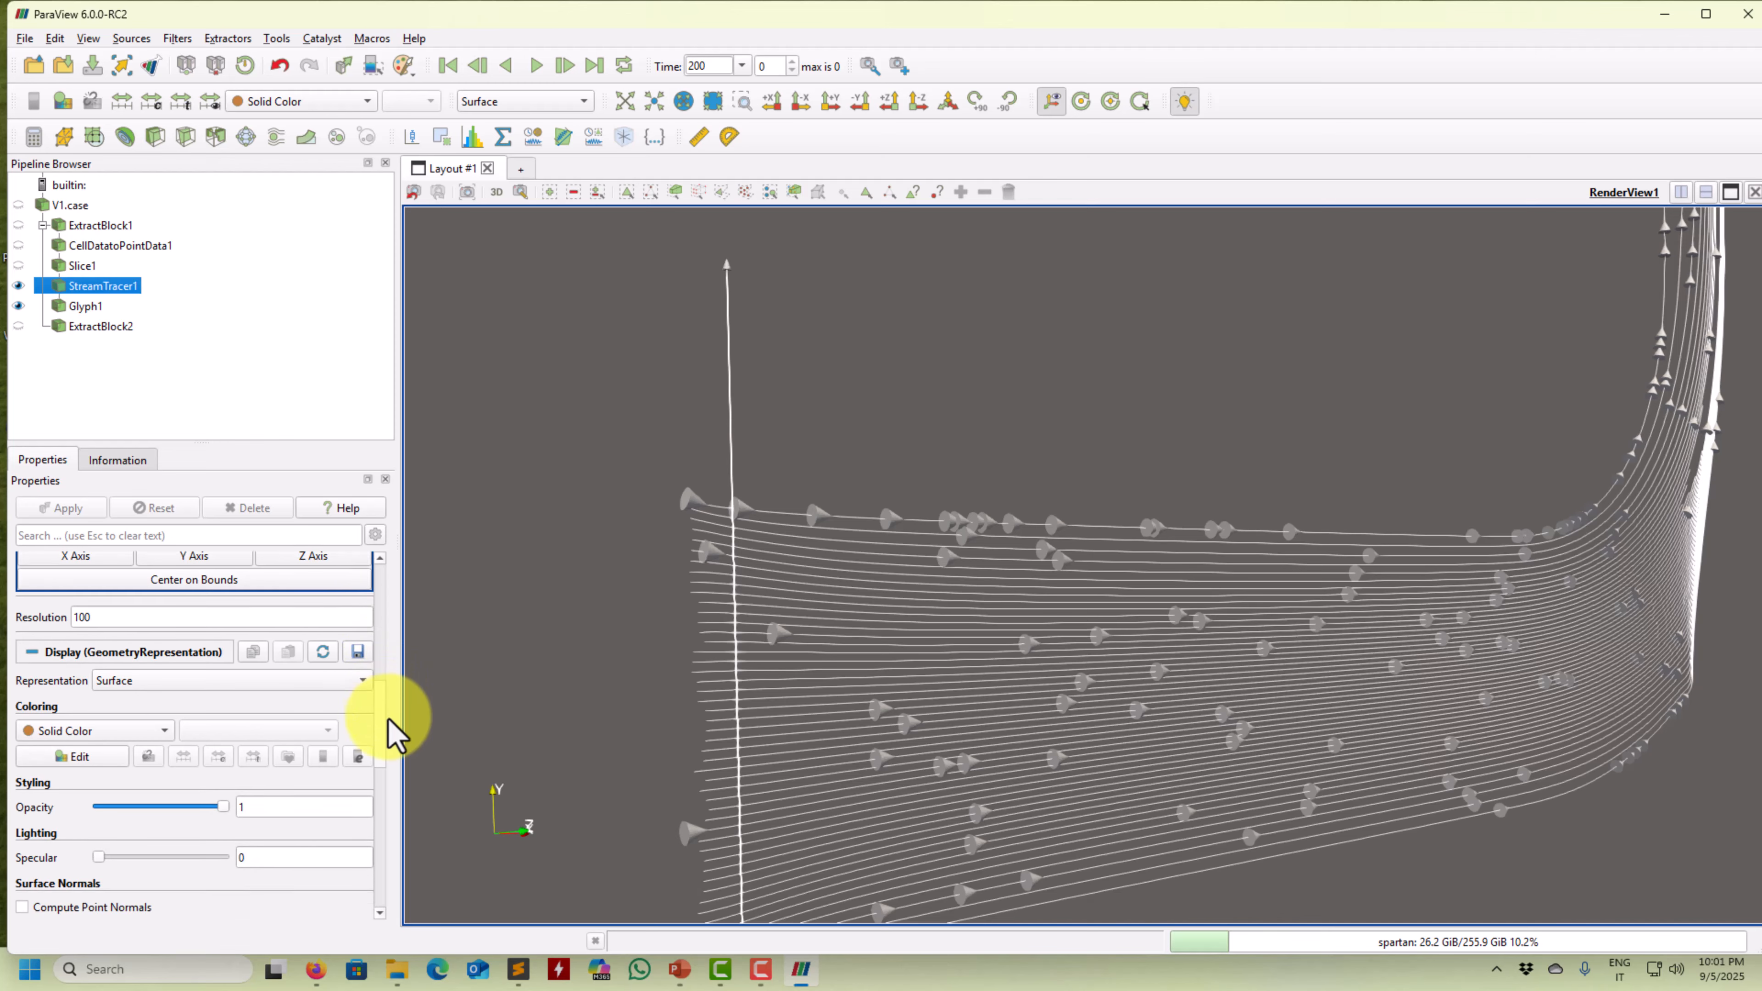
scroll(392, 813, "down", 2)
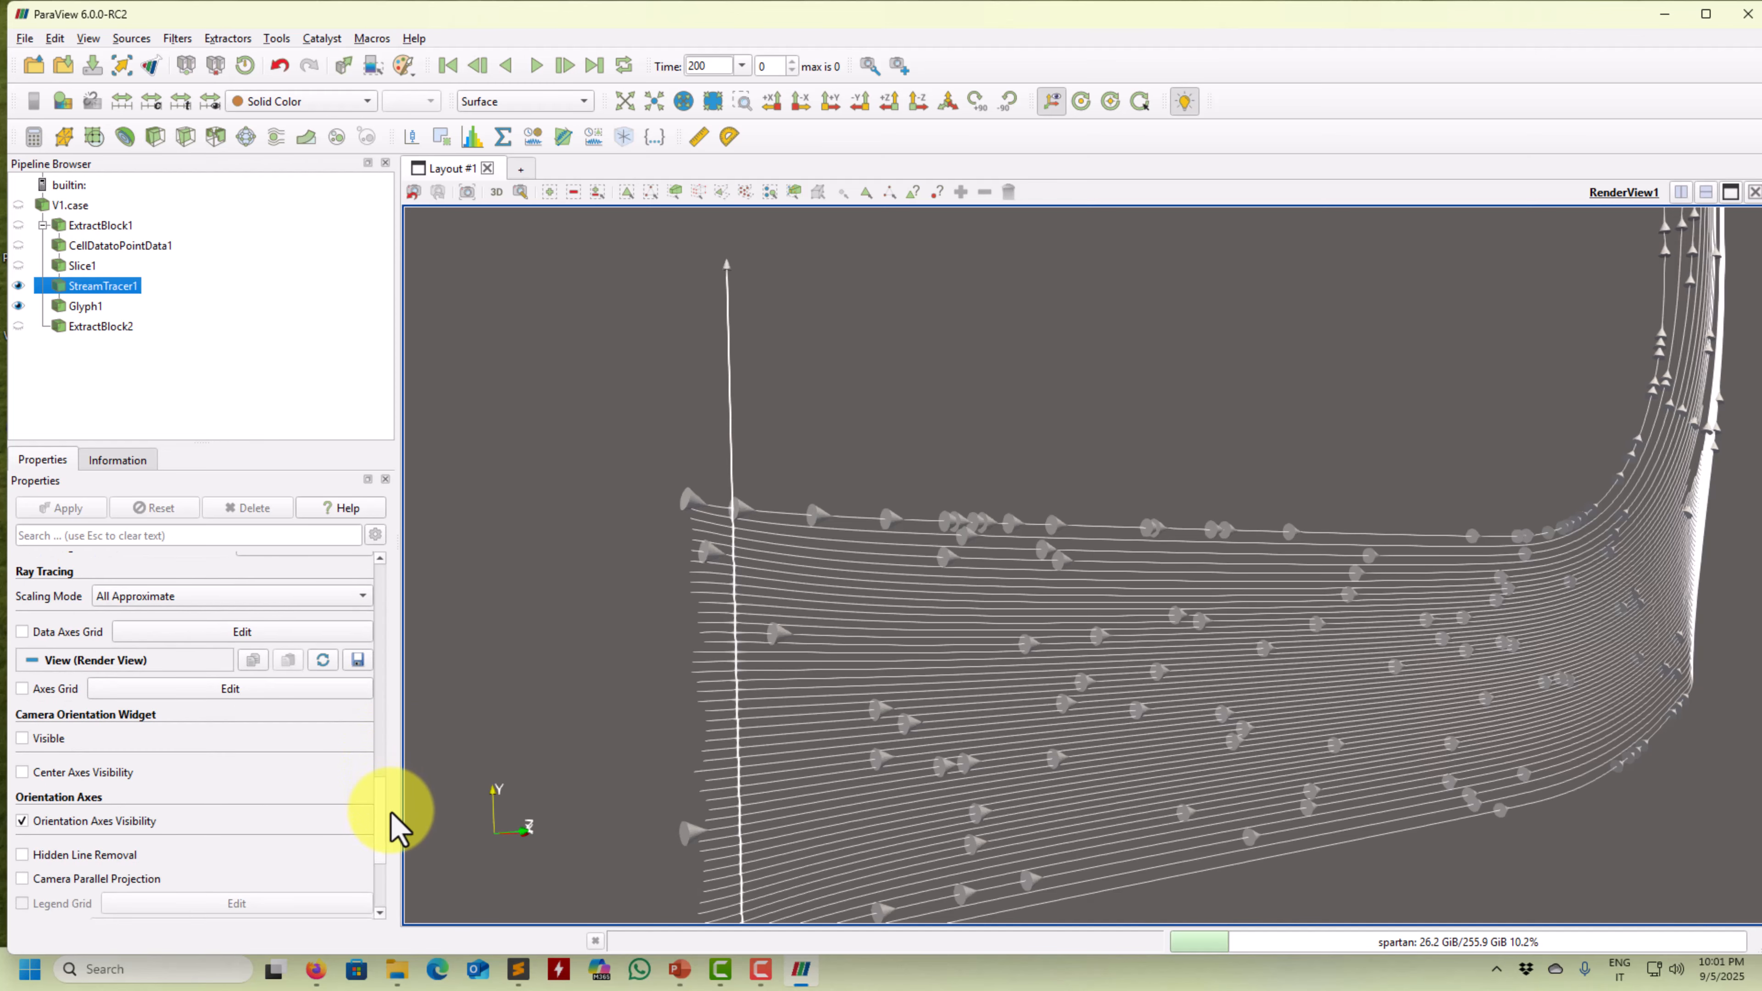
scroll(392, 728, "up", 15)
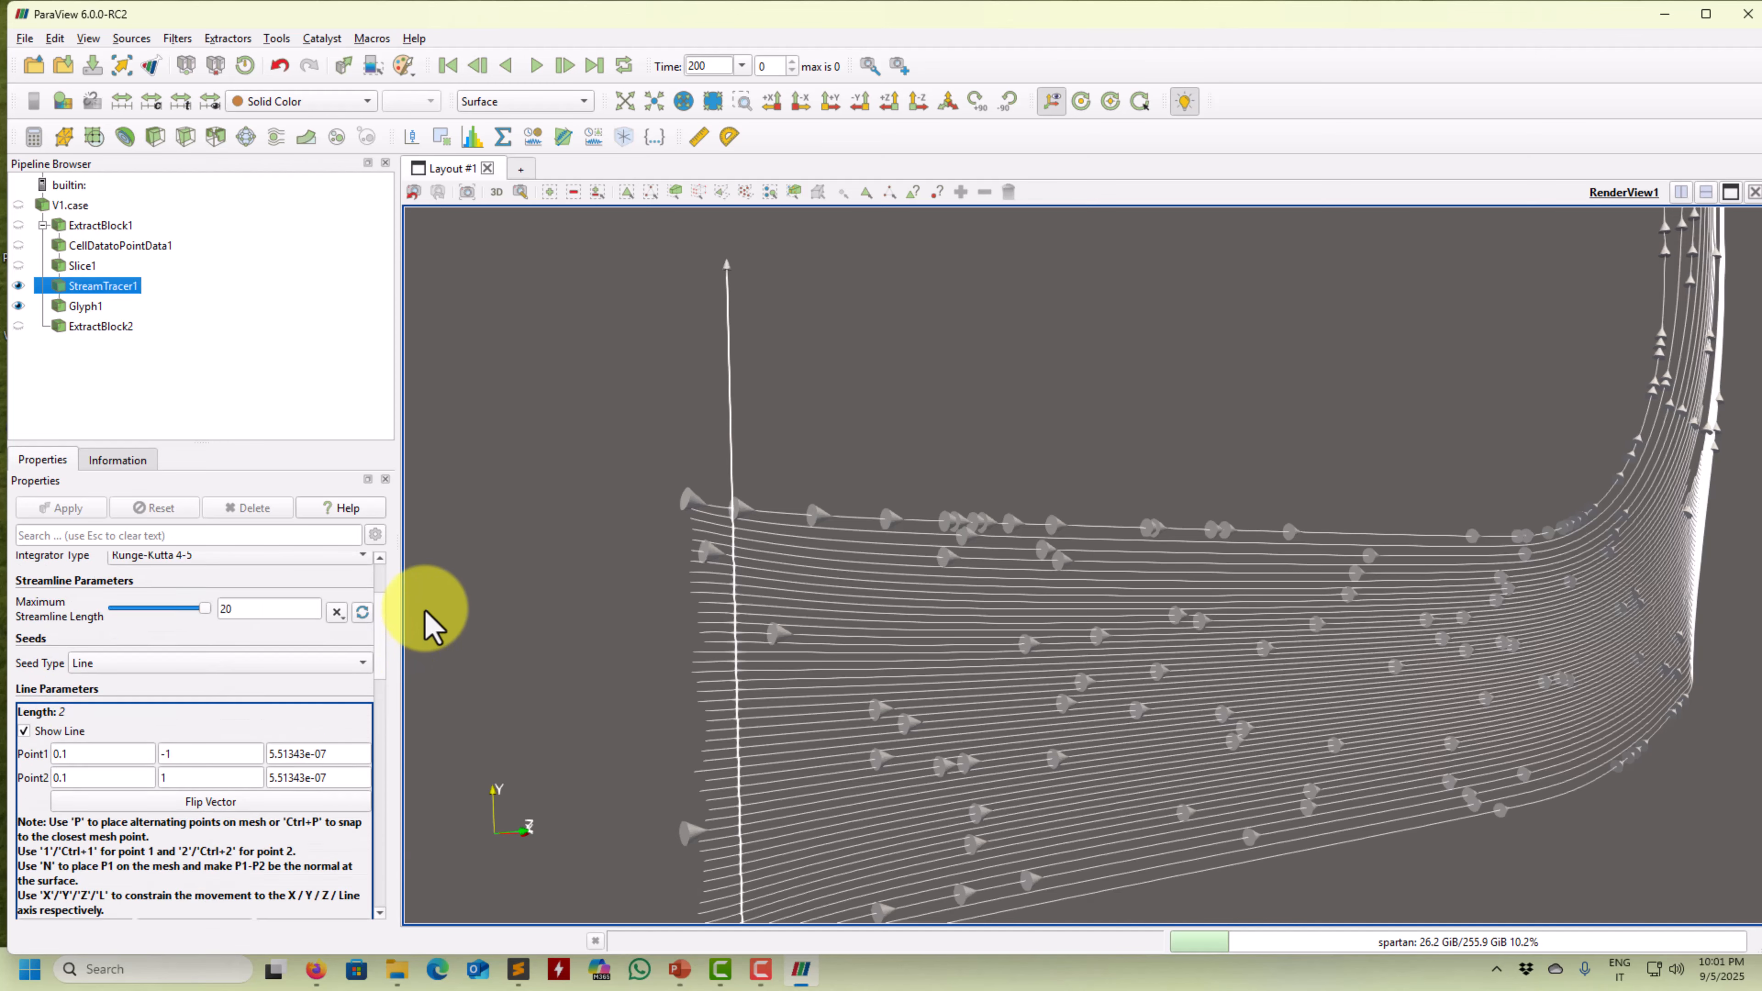
left_click(378, 534)
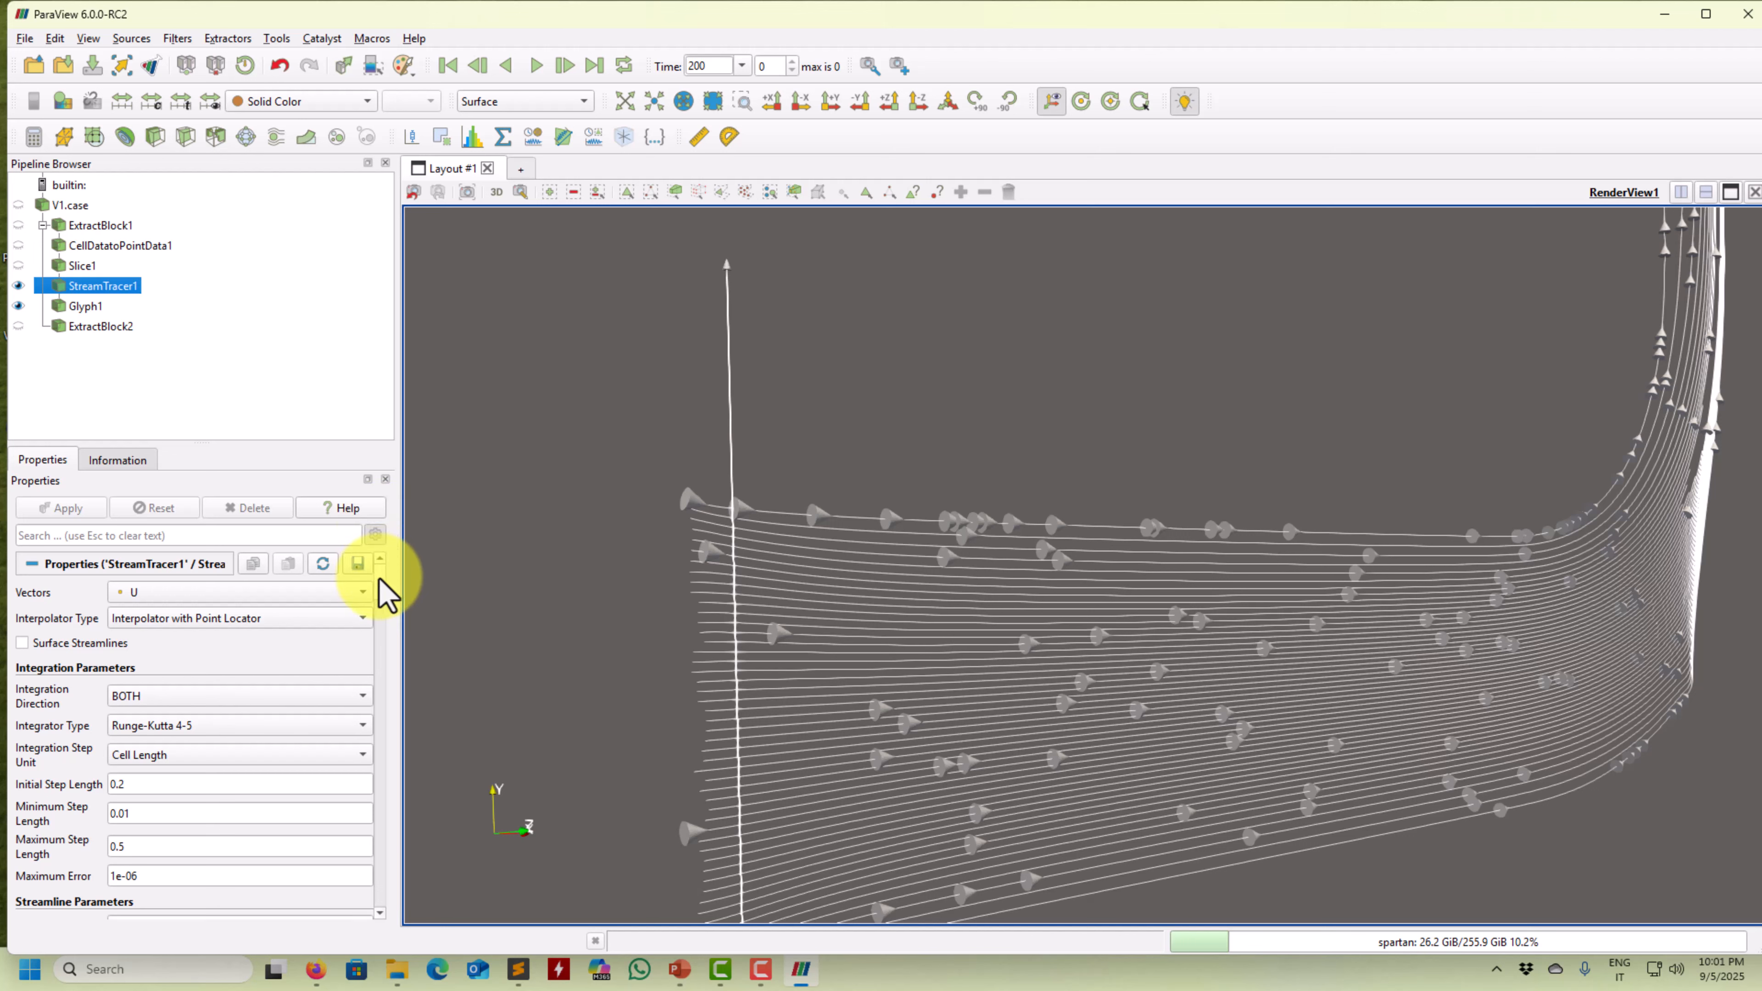
scroll(379, 579, "down", 4)
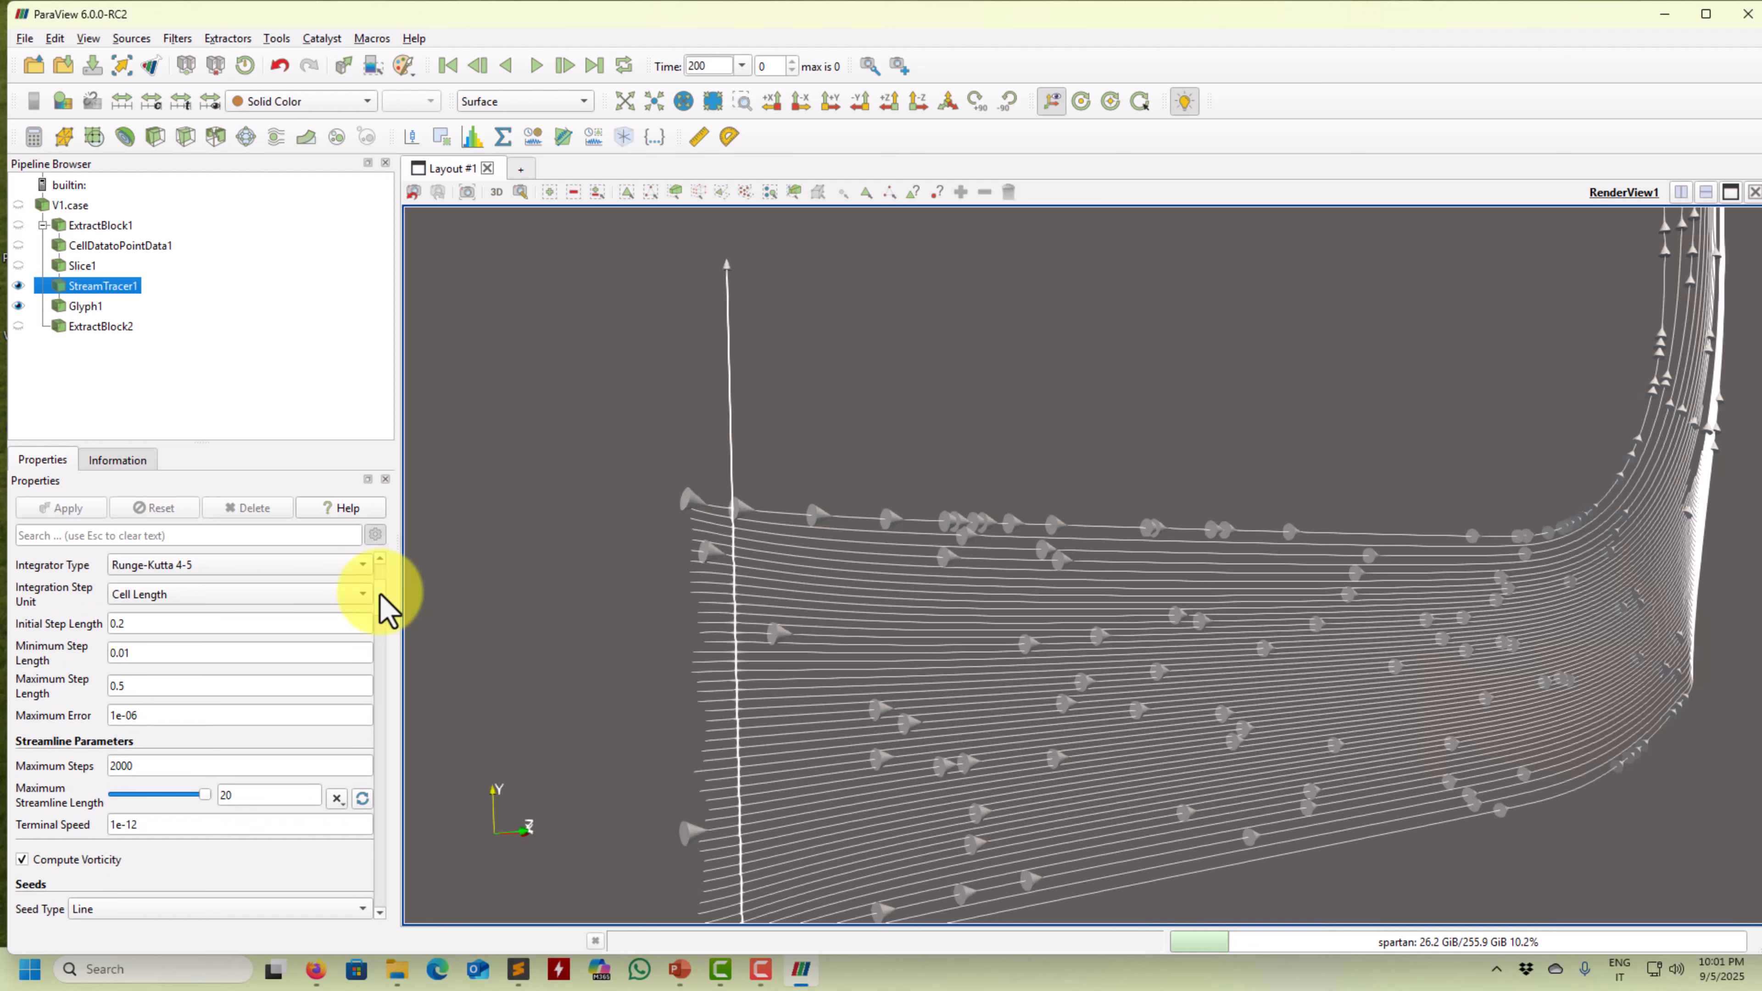
scroll(386, 608, "down", 8)
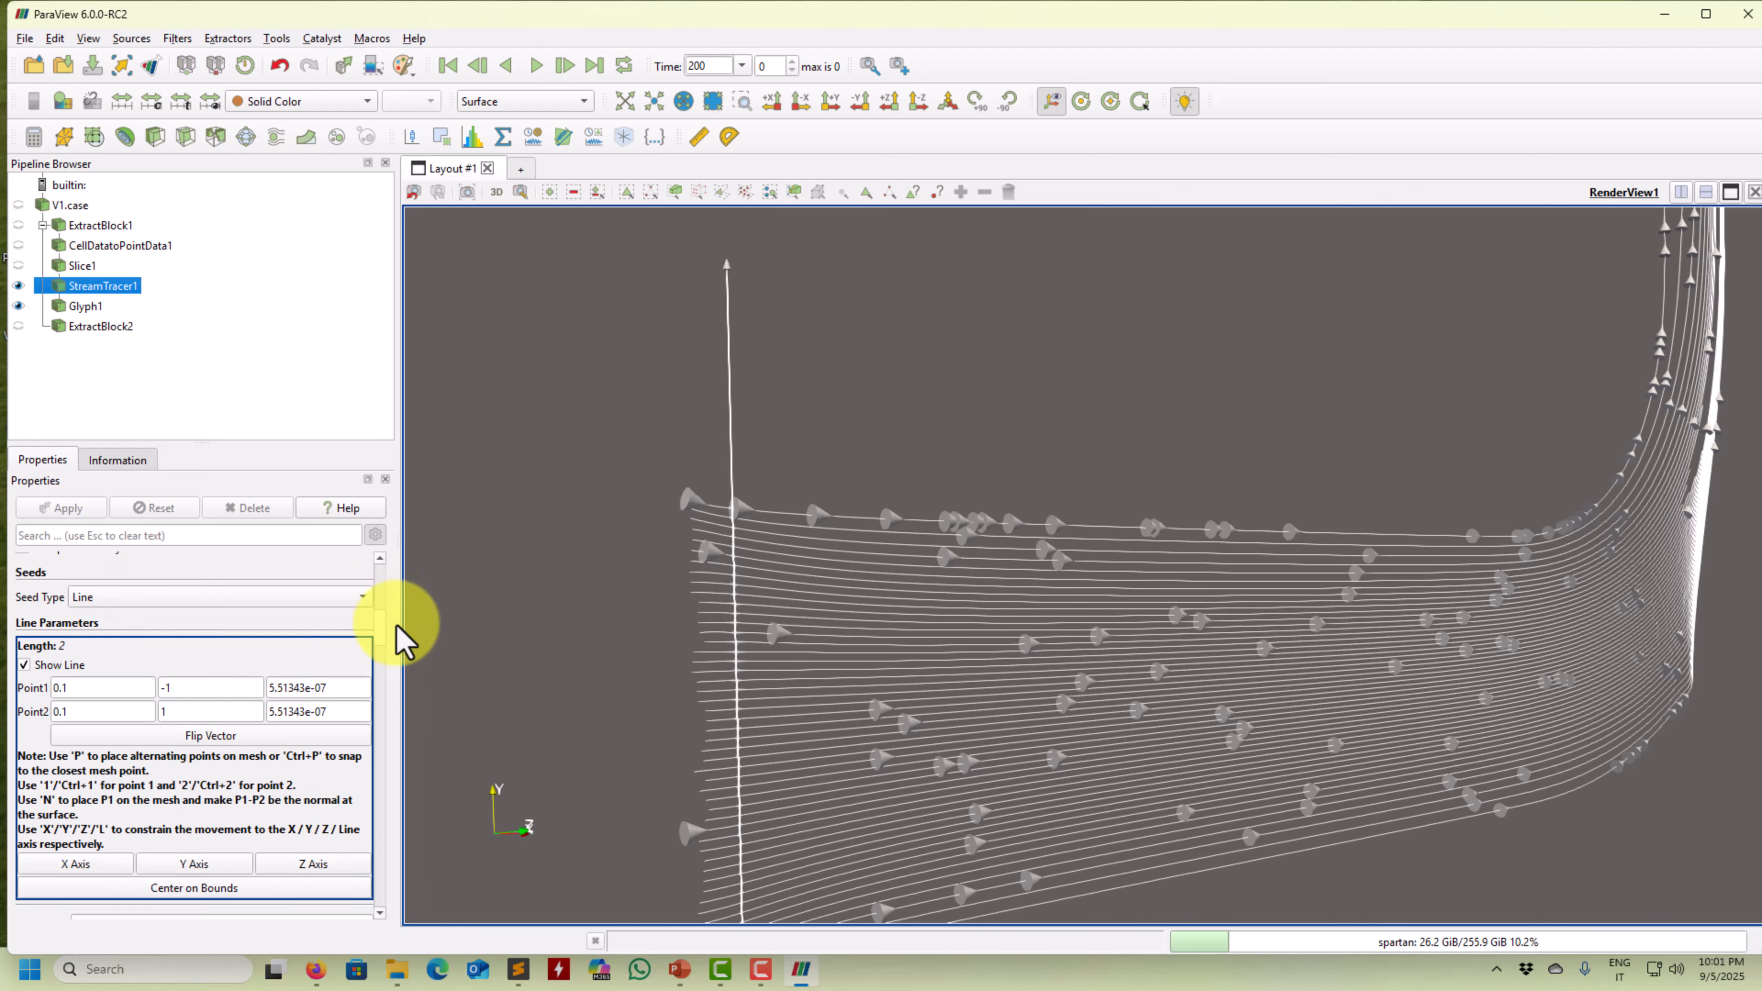
scroll(405, 647, "down", 6)
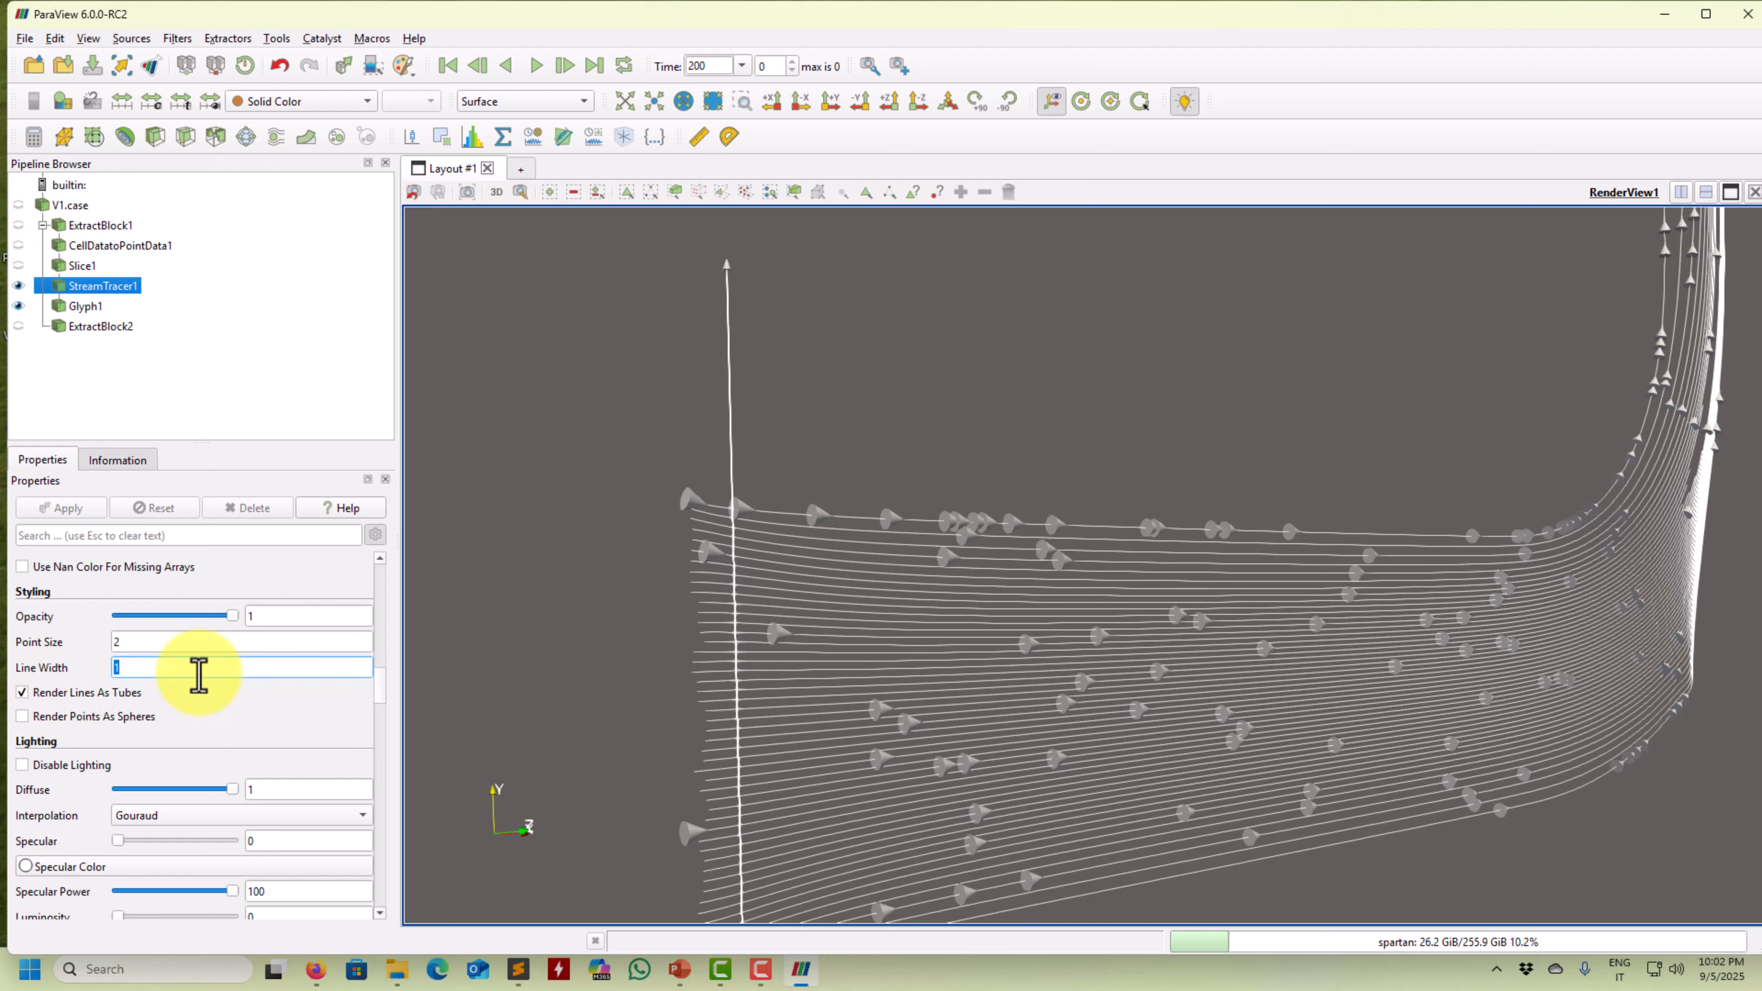
type("5")
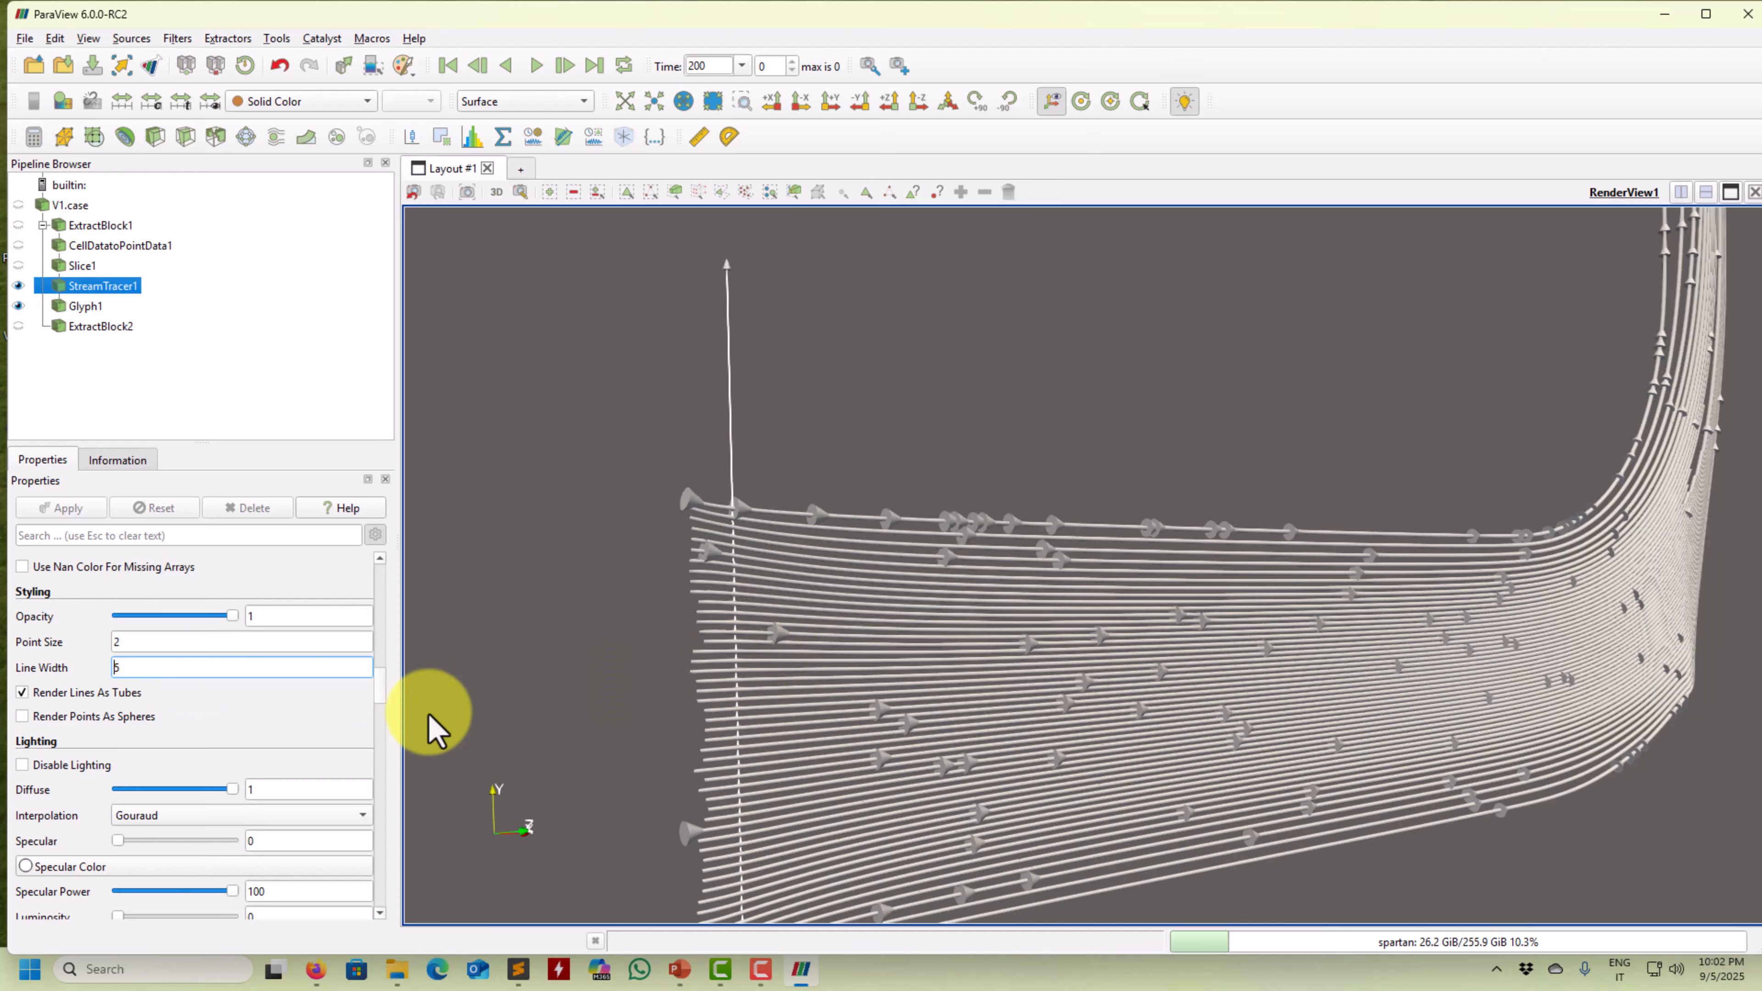
Inspect the thickened streamlines and cone glyphs from the inlet through the elbow bend
left_click_drag(433, 720, 357, 725)
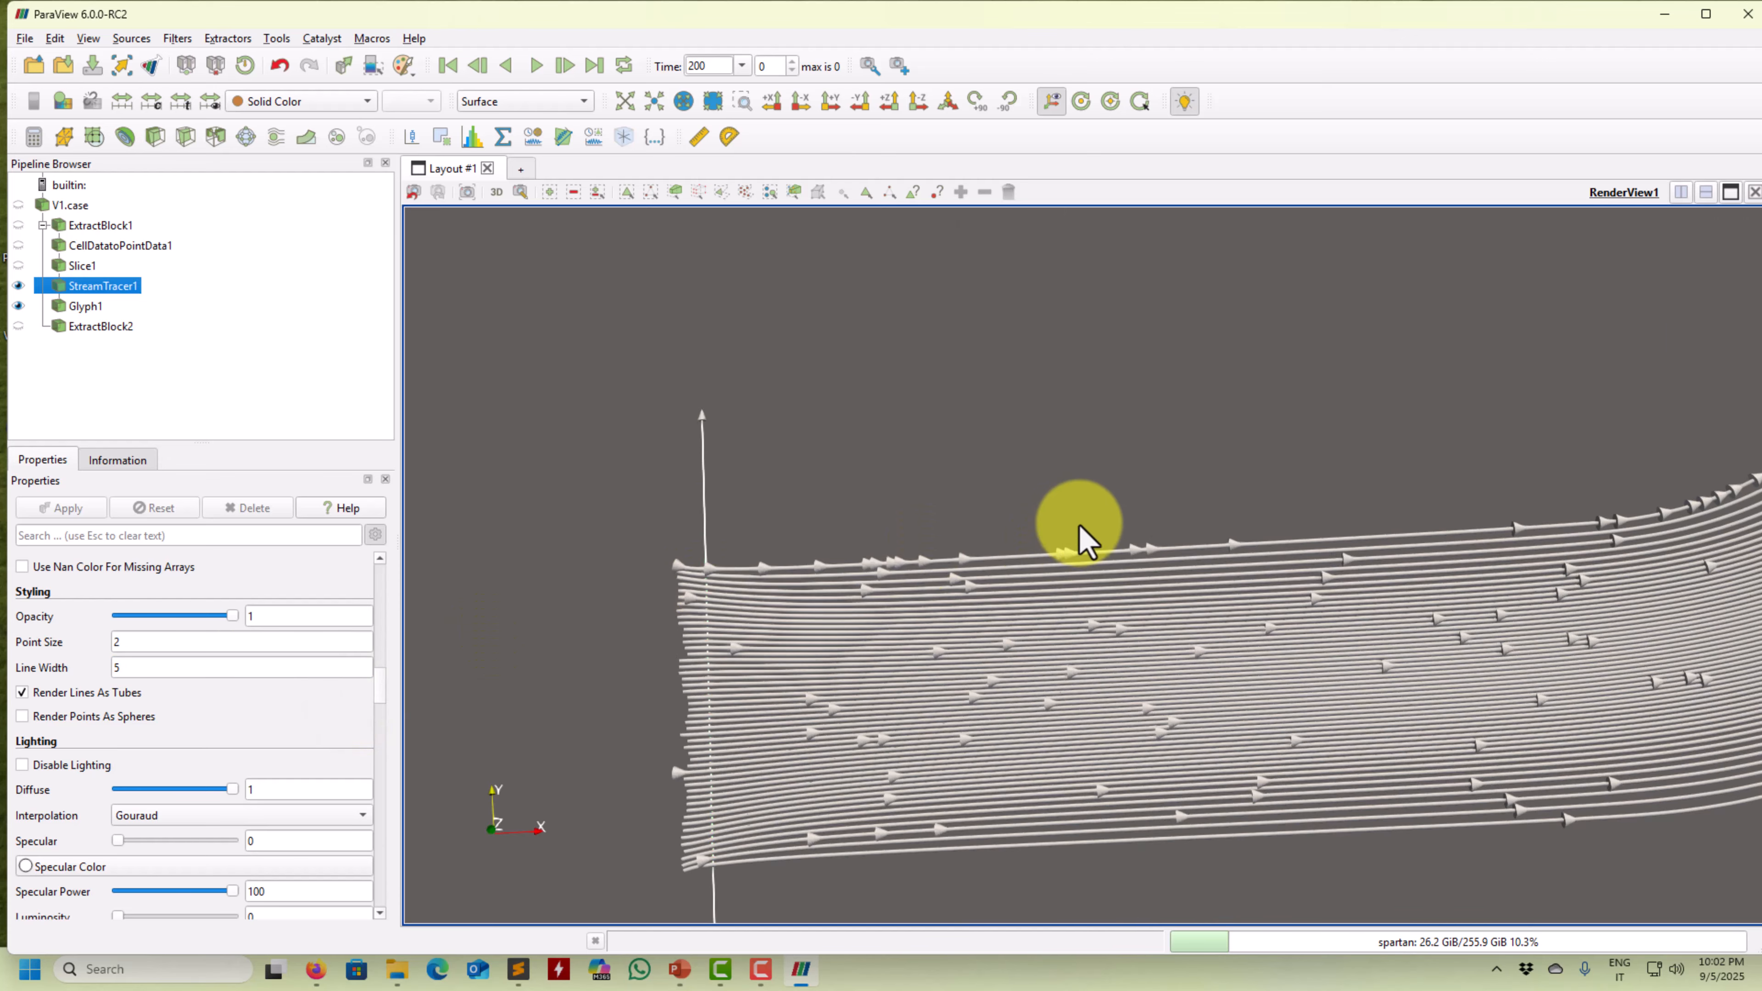
left_click_drag(1077, 523, 1103, 472)
right_click_drag(1096, 455, 1172, 313)
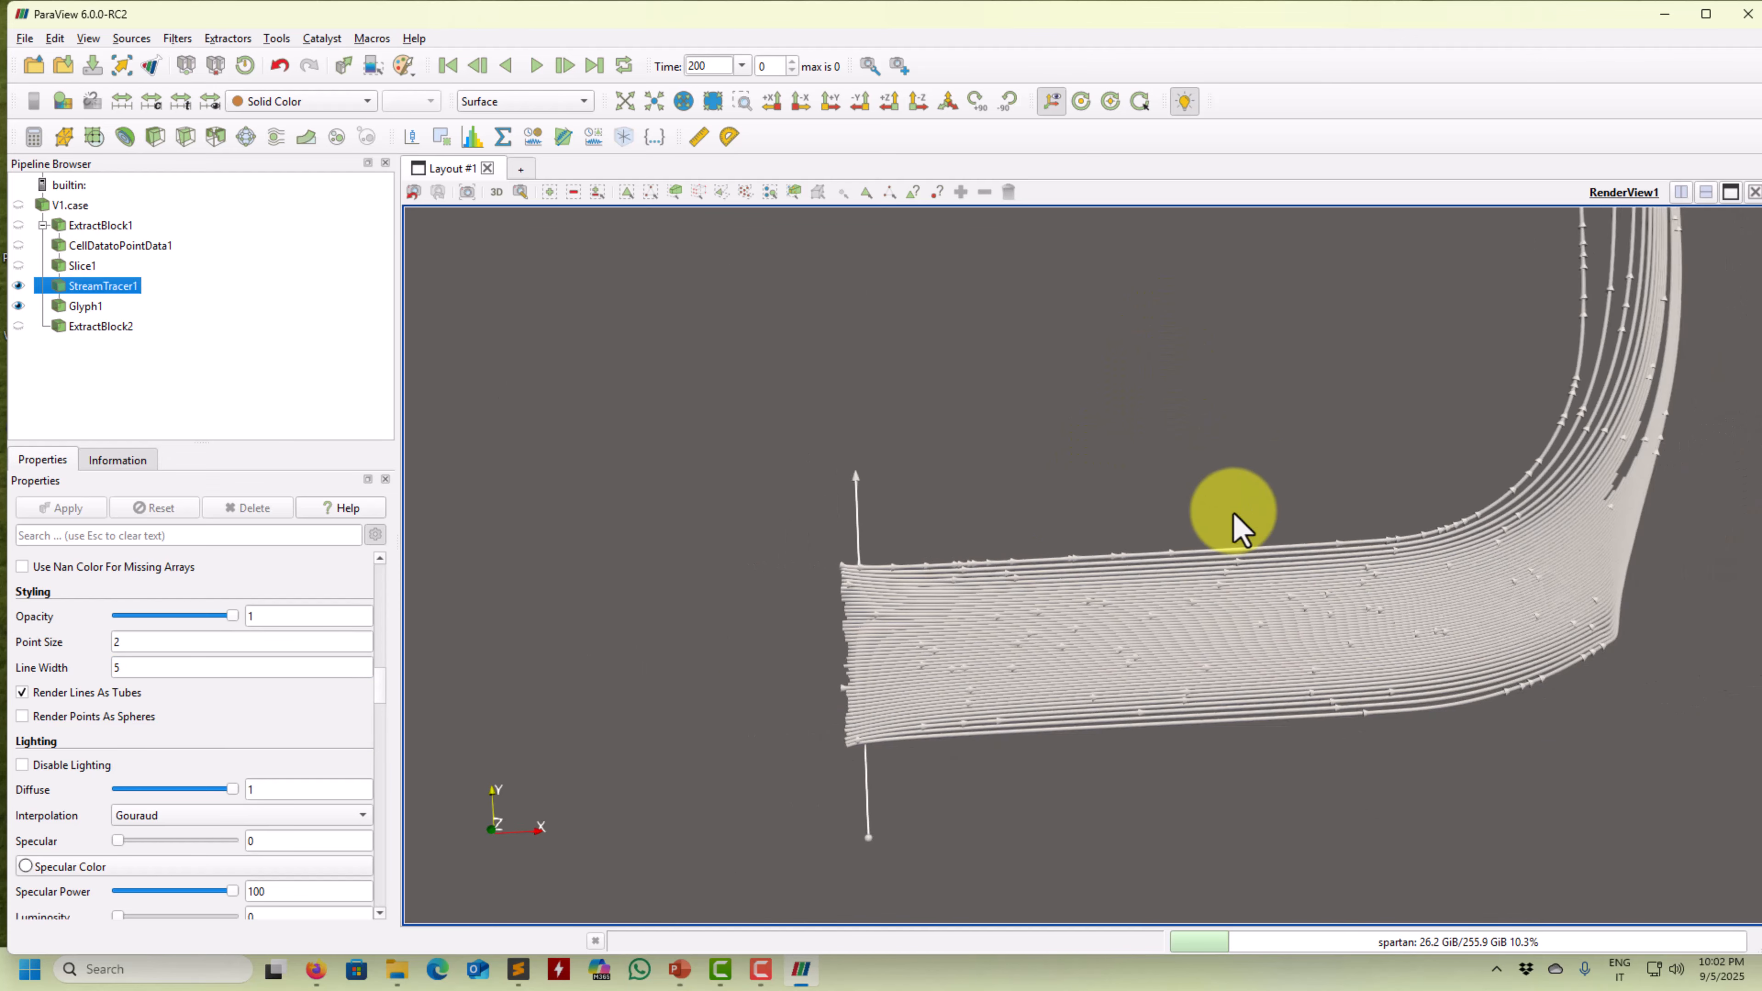
middle_click_drag(1352, 559, 976, 771)
right_click_drag(977, 772, 1148, 455)
right_click_drag(1062, 589, 944, 784)
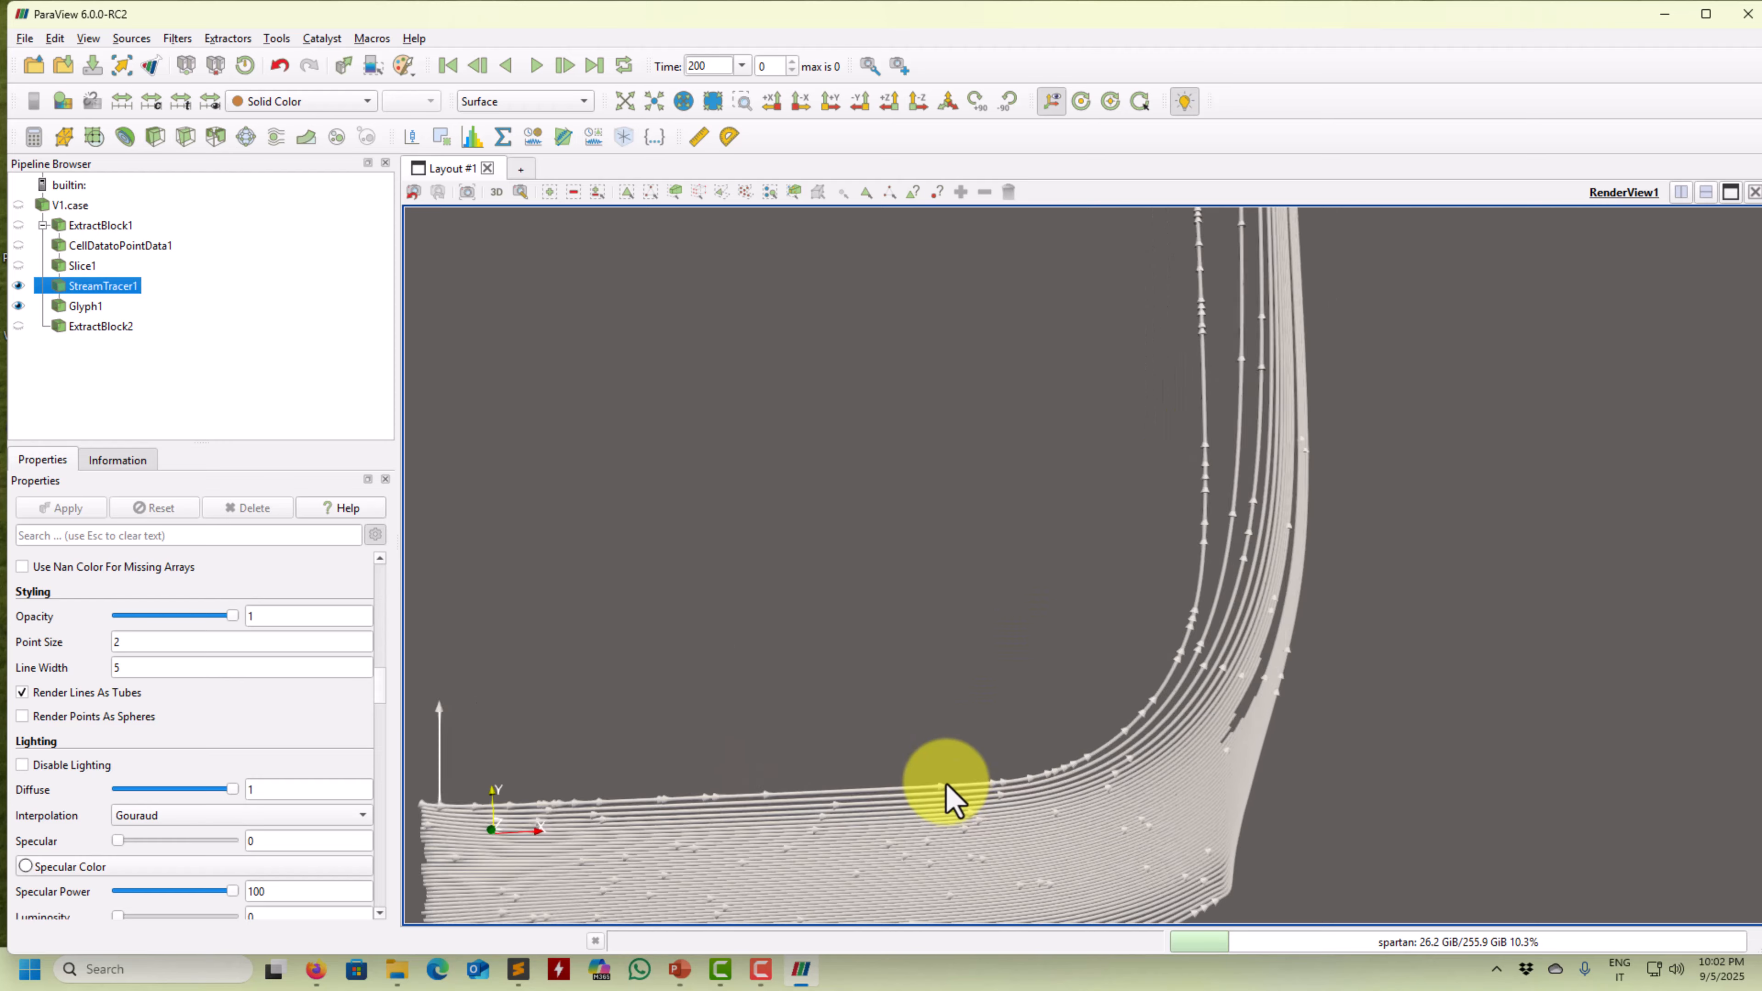
middle_click_drag(944, 783, 1175, 454)
right_click_drag(1175, 454, 1117, 602)
left_click_drag(1303, 607, 1317, 599)
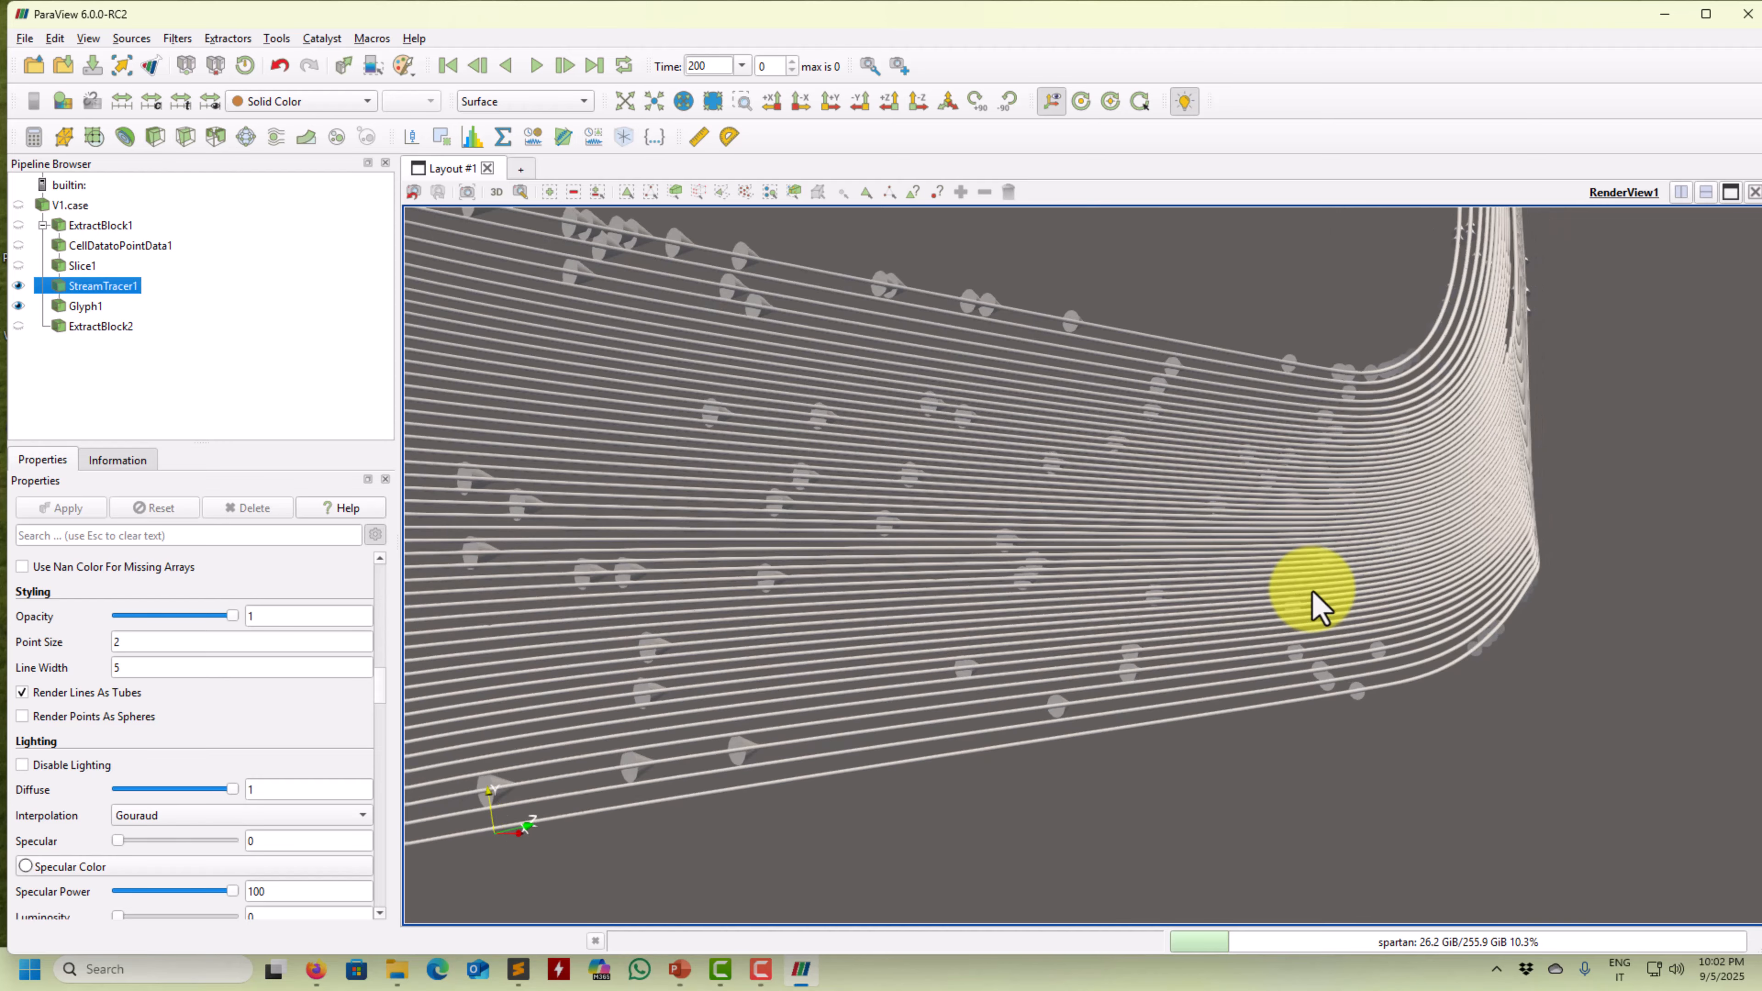
Turn off Render Lines As Tubes for the stream tracer and set its line width to 1
left_click(61, 694)
left_click_drag(962, 865, 1073, 657)
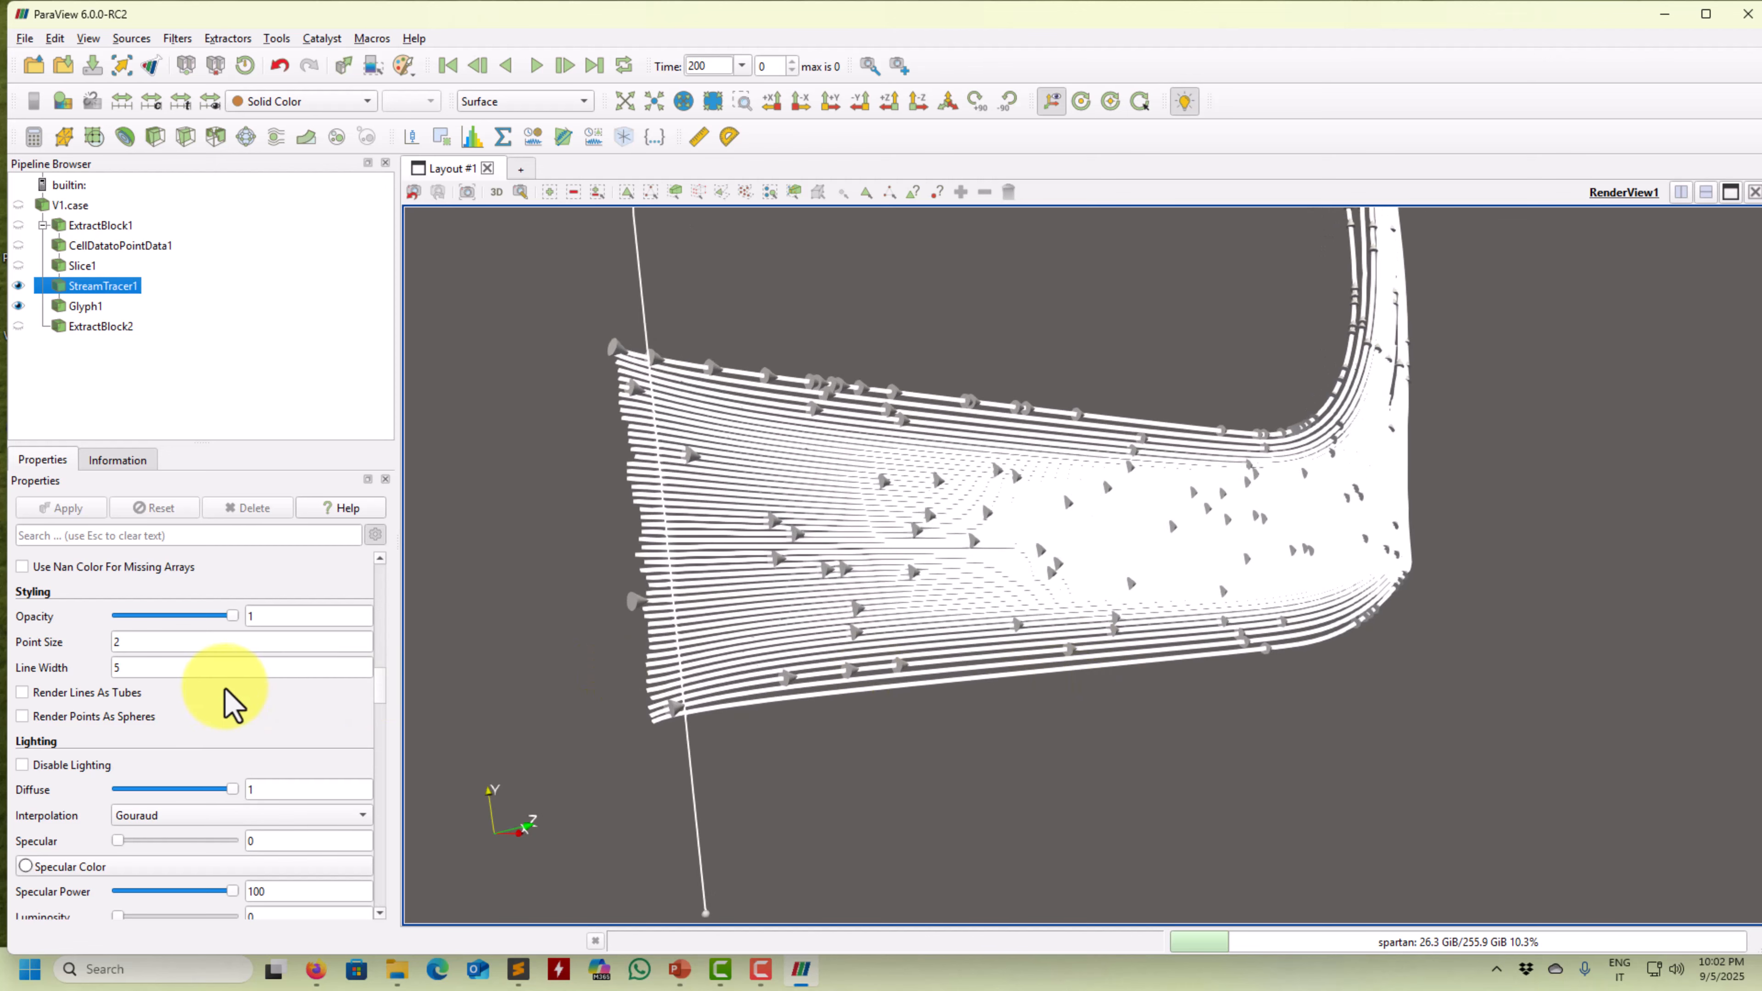
double_click(167, 670)
type("1")
key("Return")
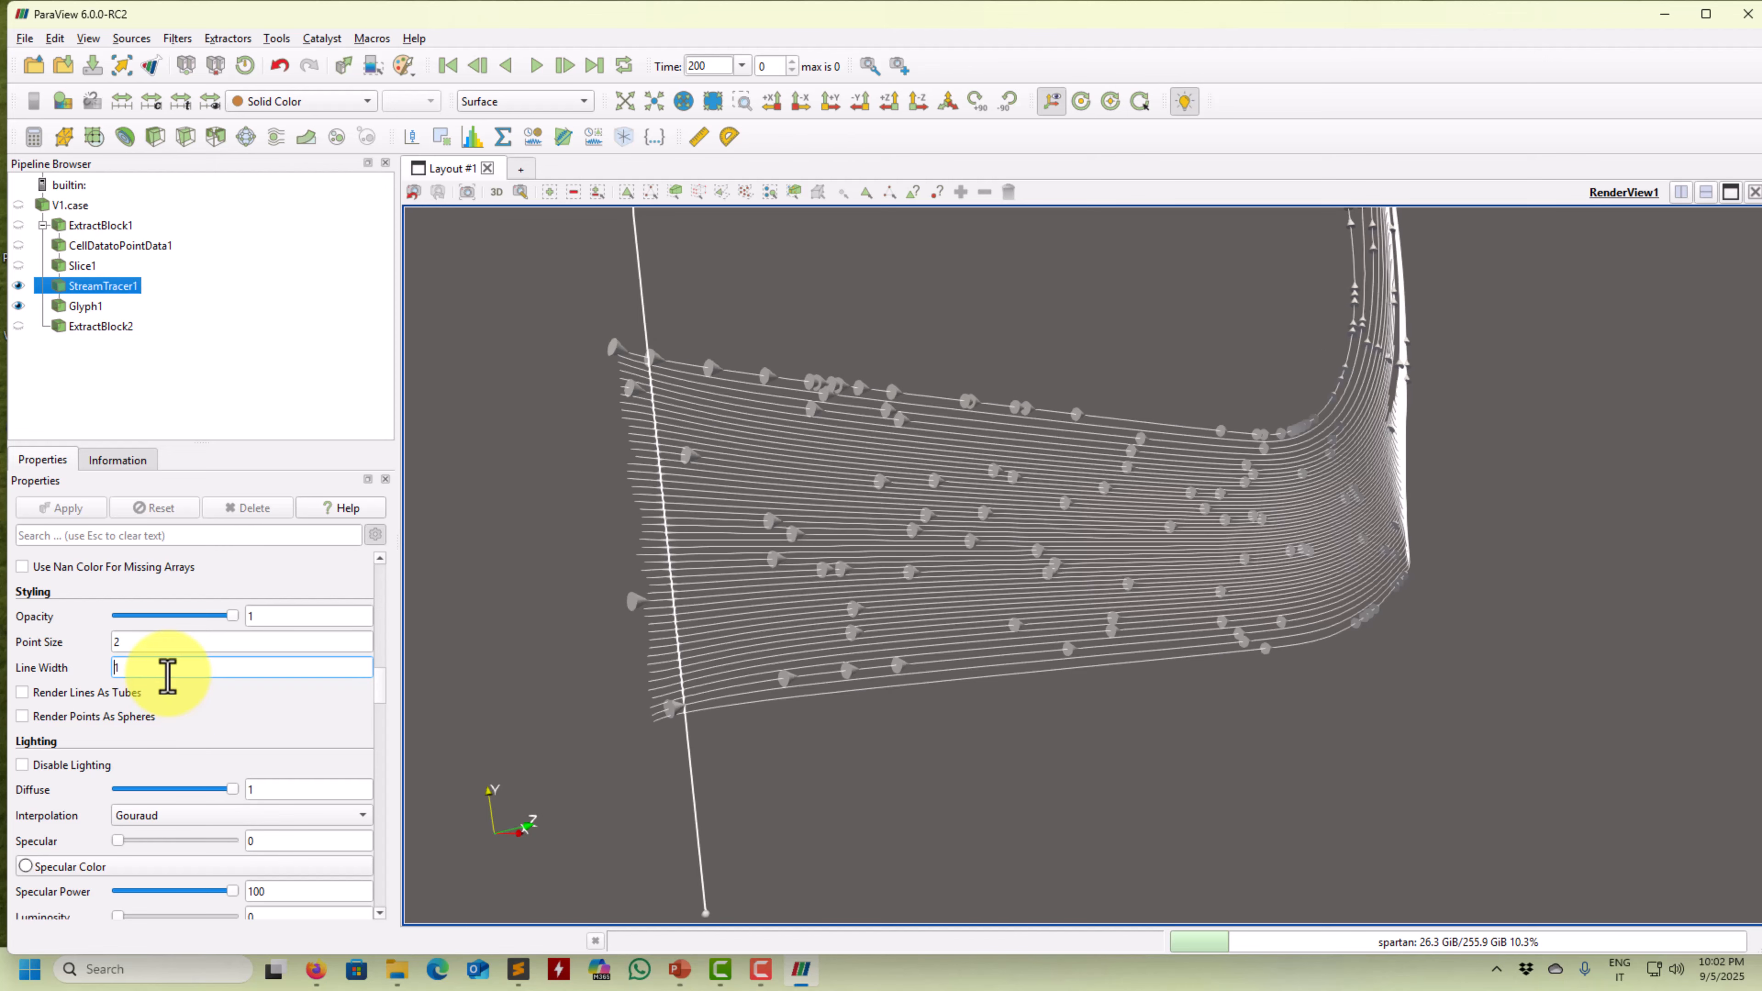
left_click_drag(535, 378, 659, 555)
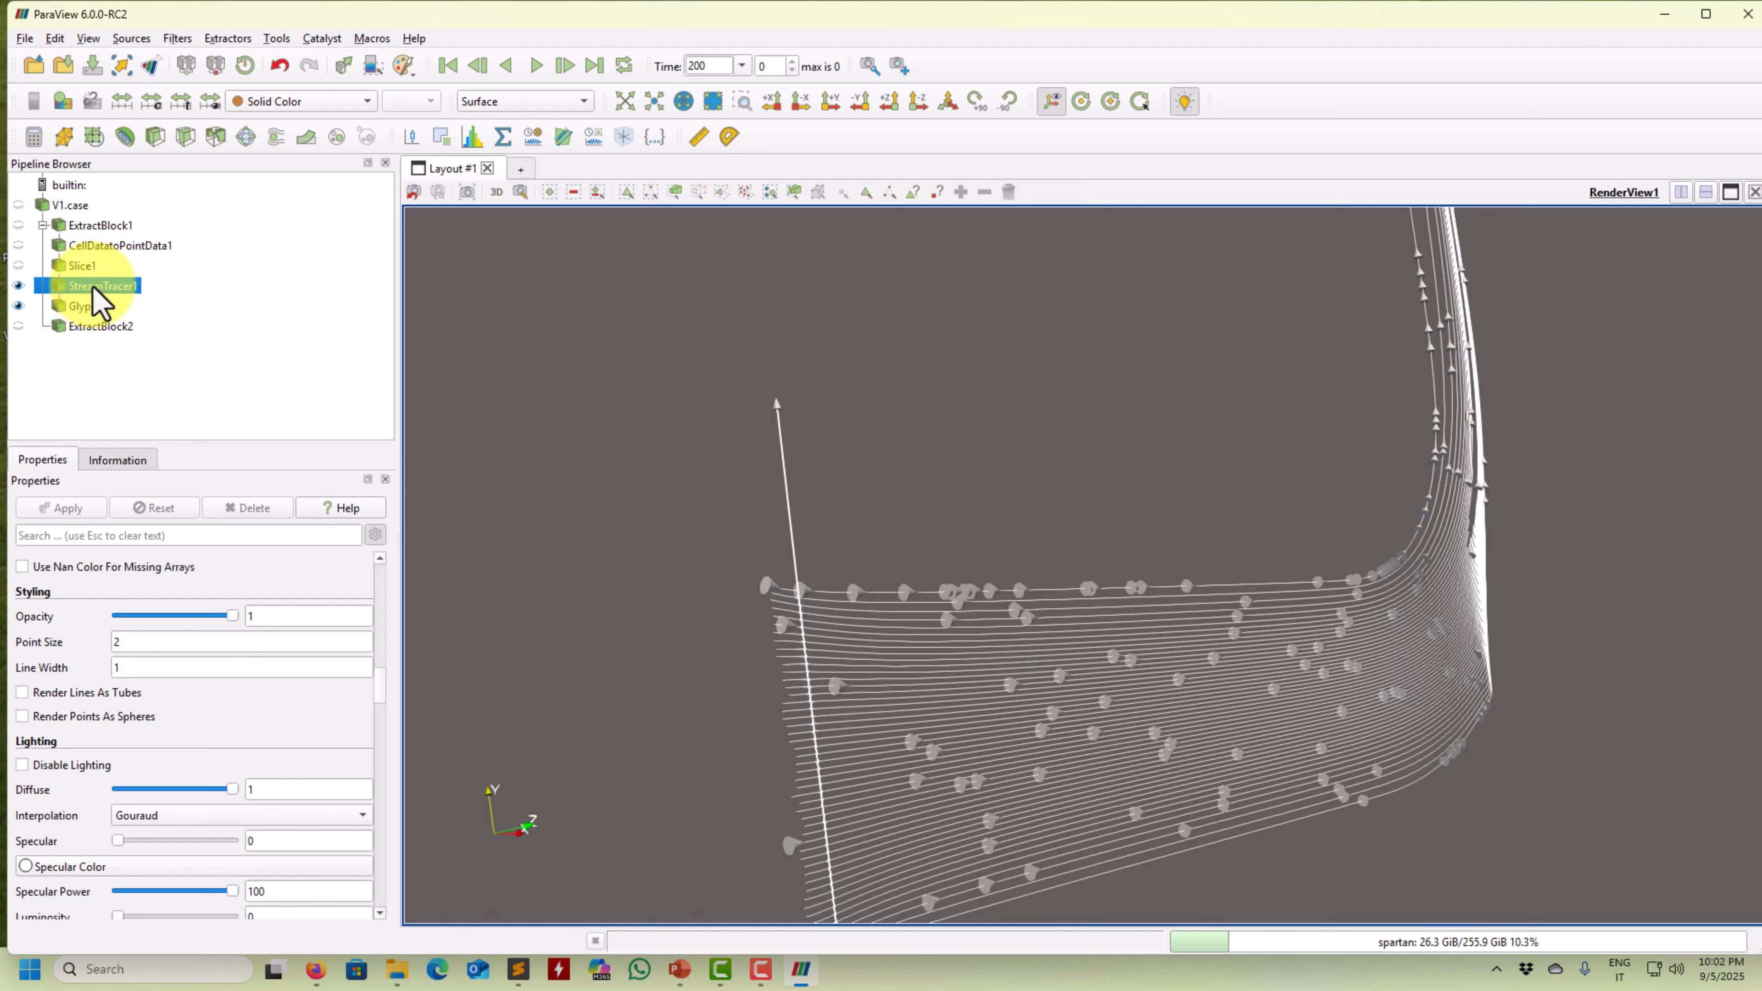
Add a Tube filter to the stream tracer with U as its vectors, and apply it
left_click(177, 39)
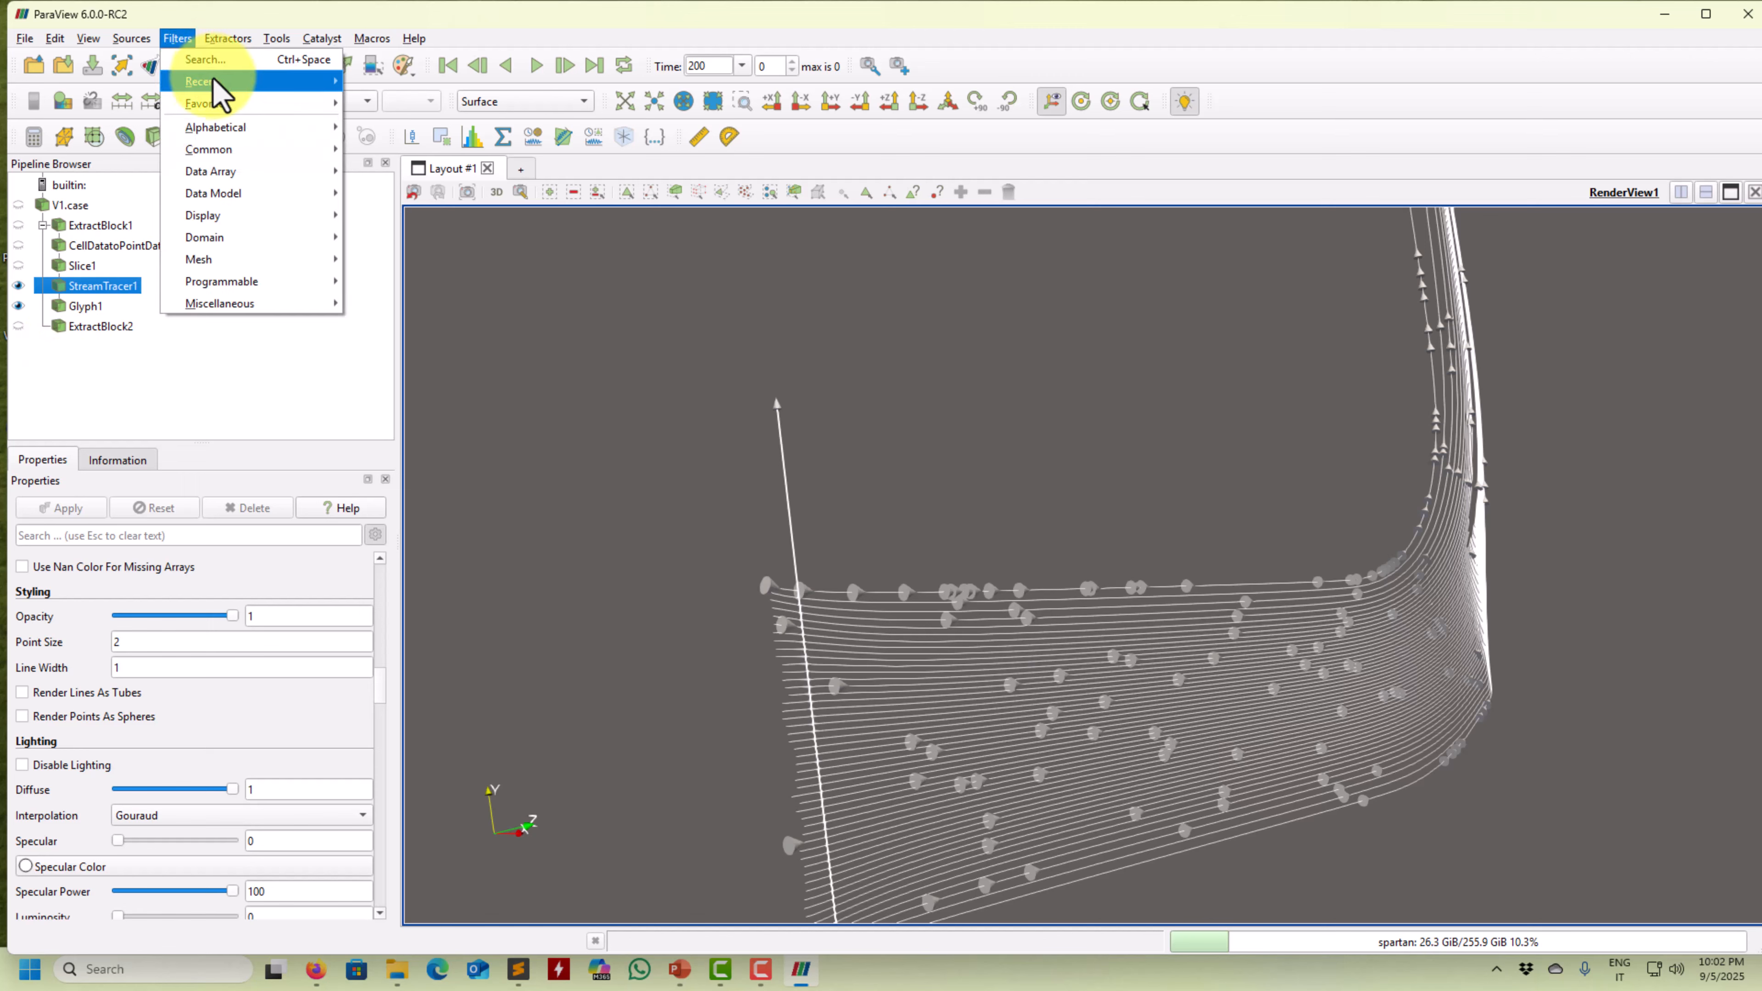
mouse_move(215, 128)
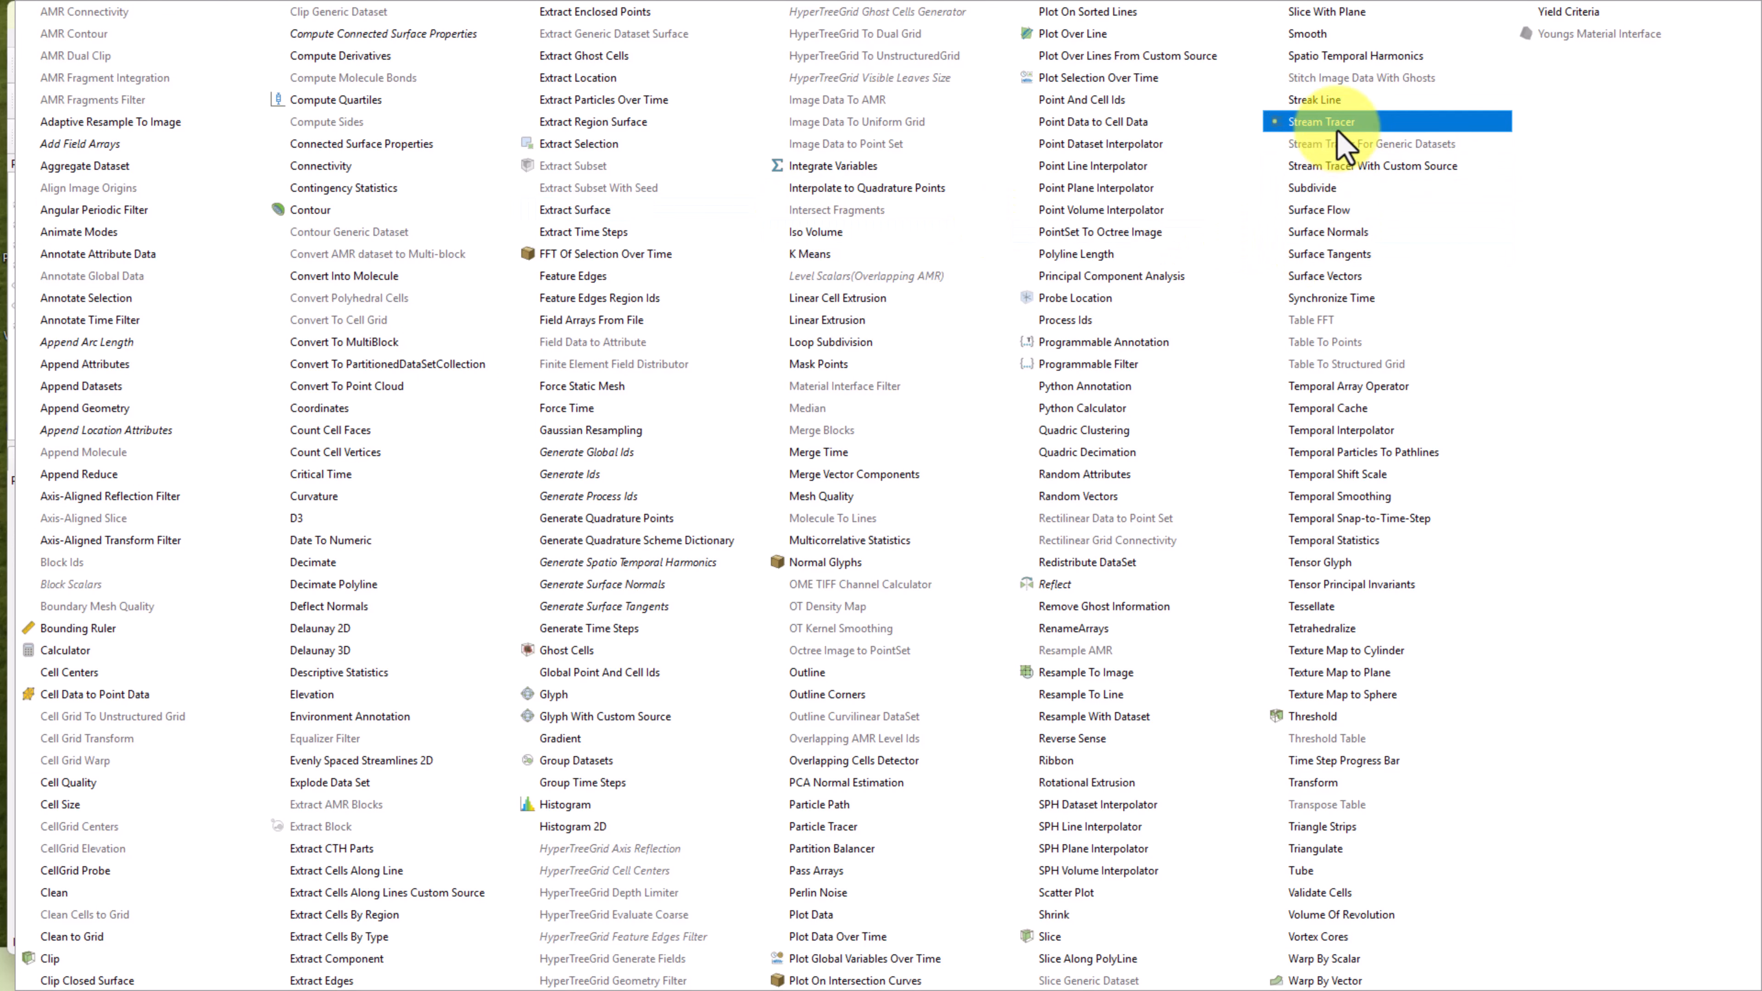
left_click(1316, 873)
left_click_drag(384, 829, 394, 538)
left_click(196, 596)
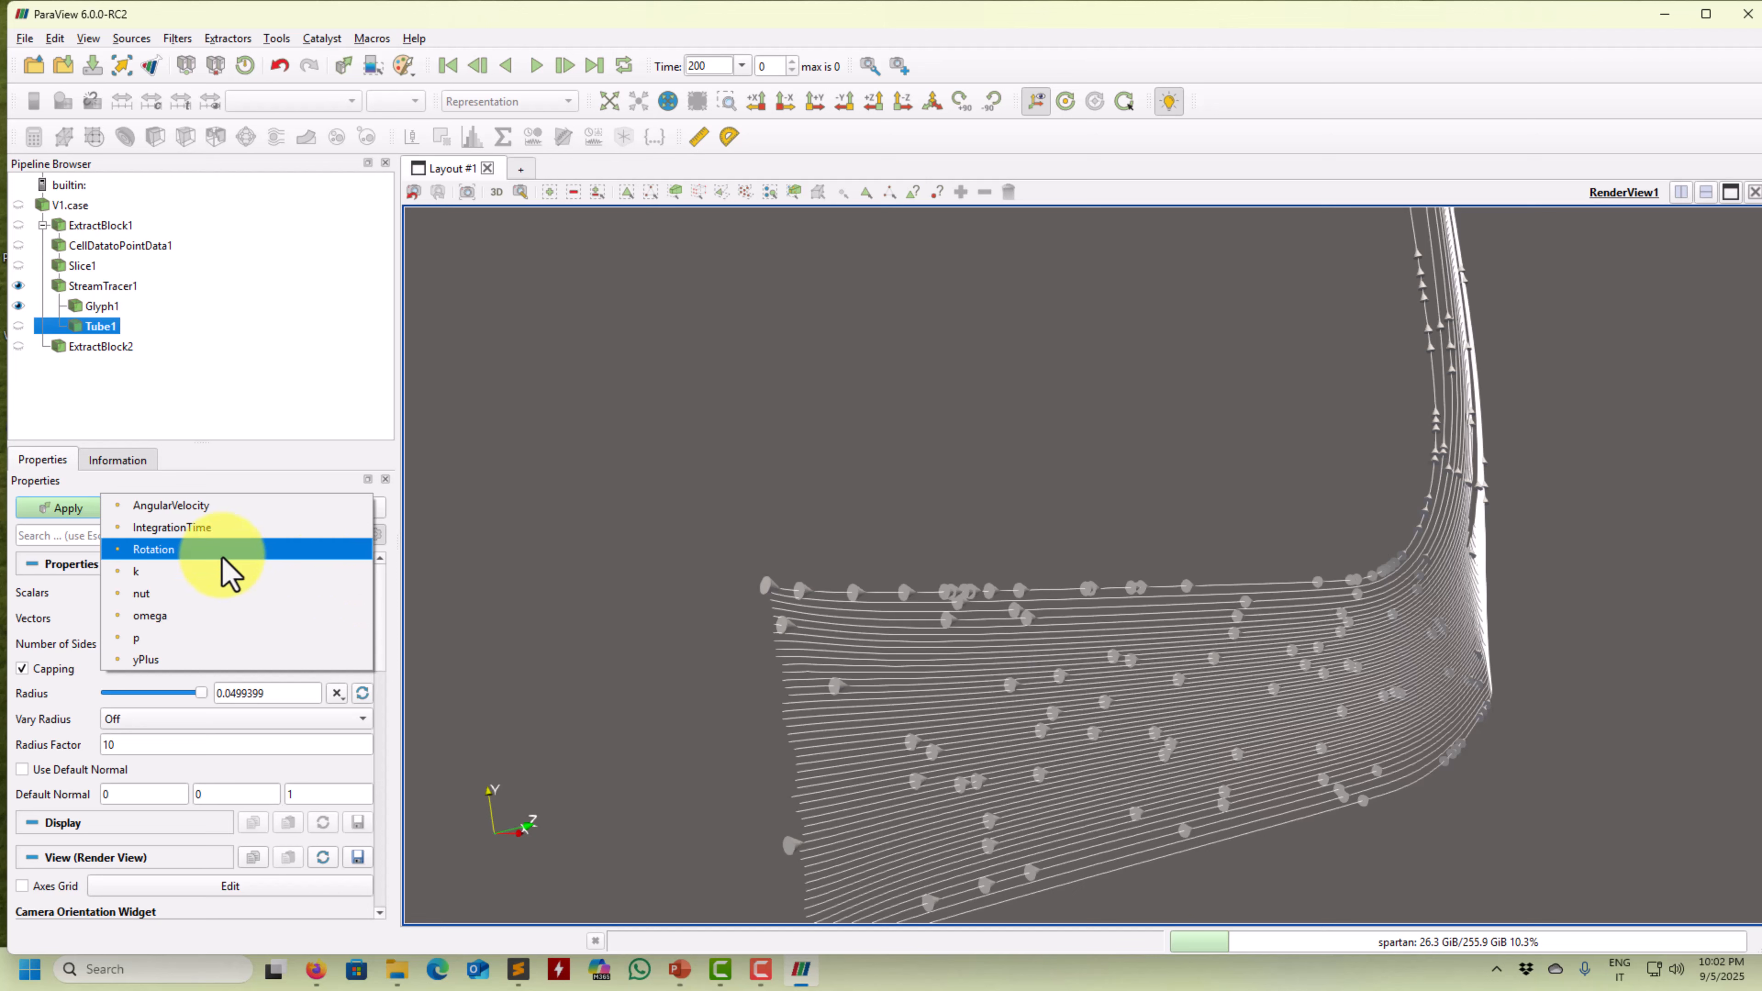
left_click(509, 578)
left_click(267, 621)
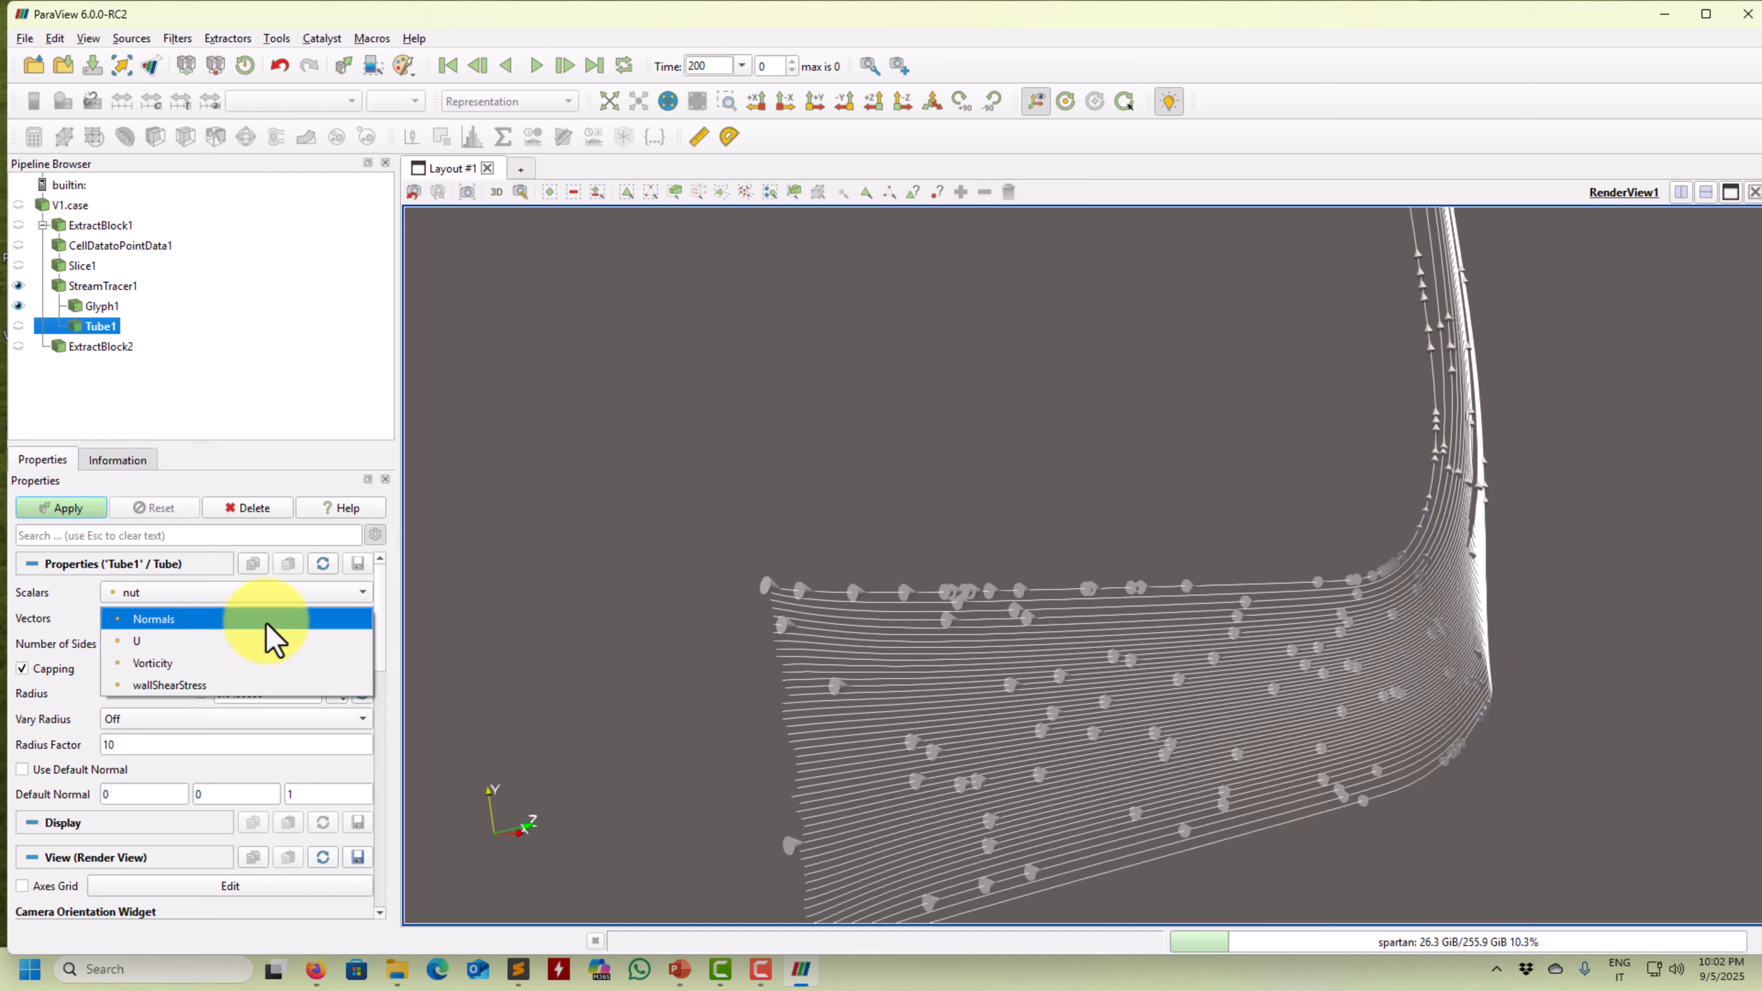
left_click(122, 642)
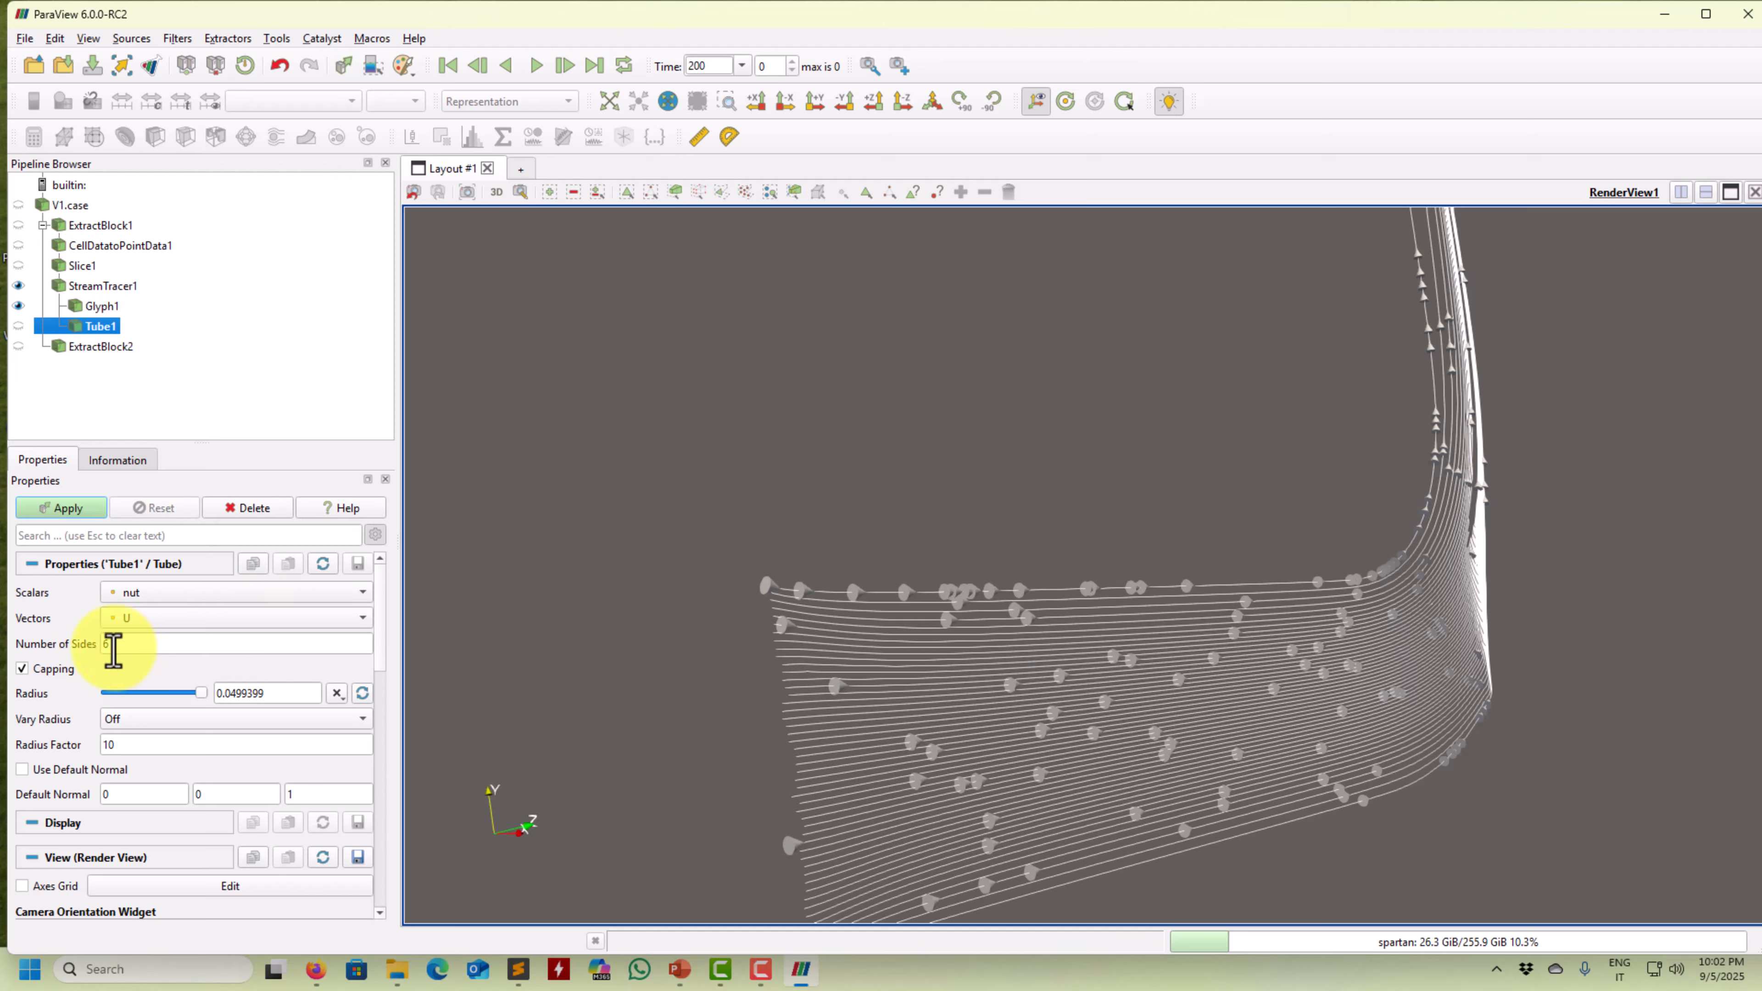
left_click(74, 511)
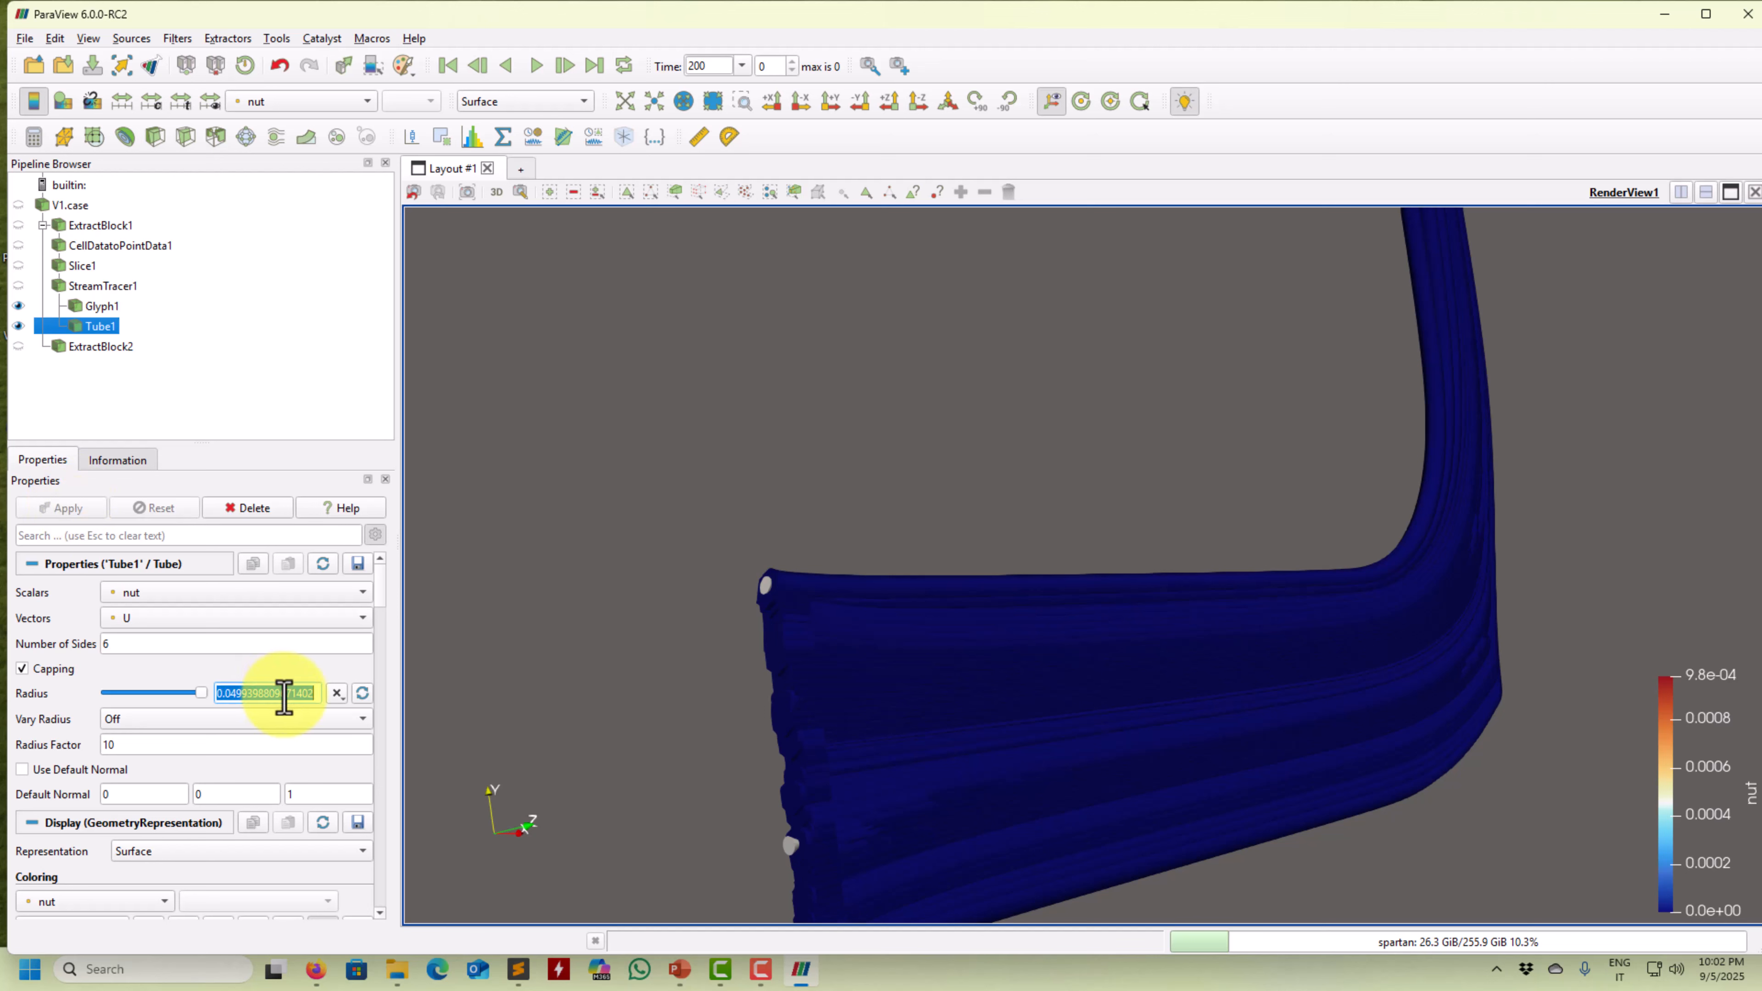
Set the tube radius to 0.01 and apply it
type("0.01")
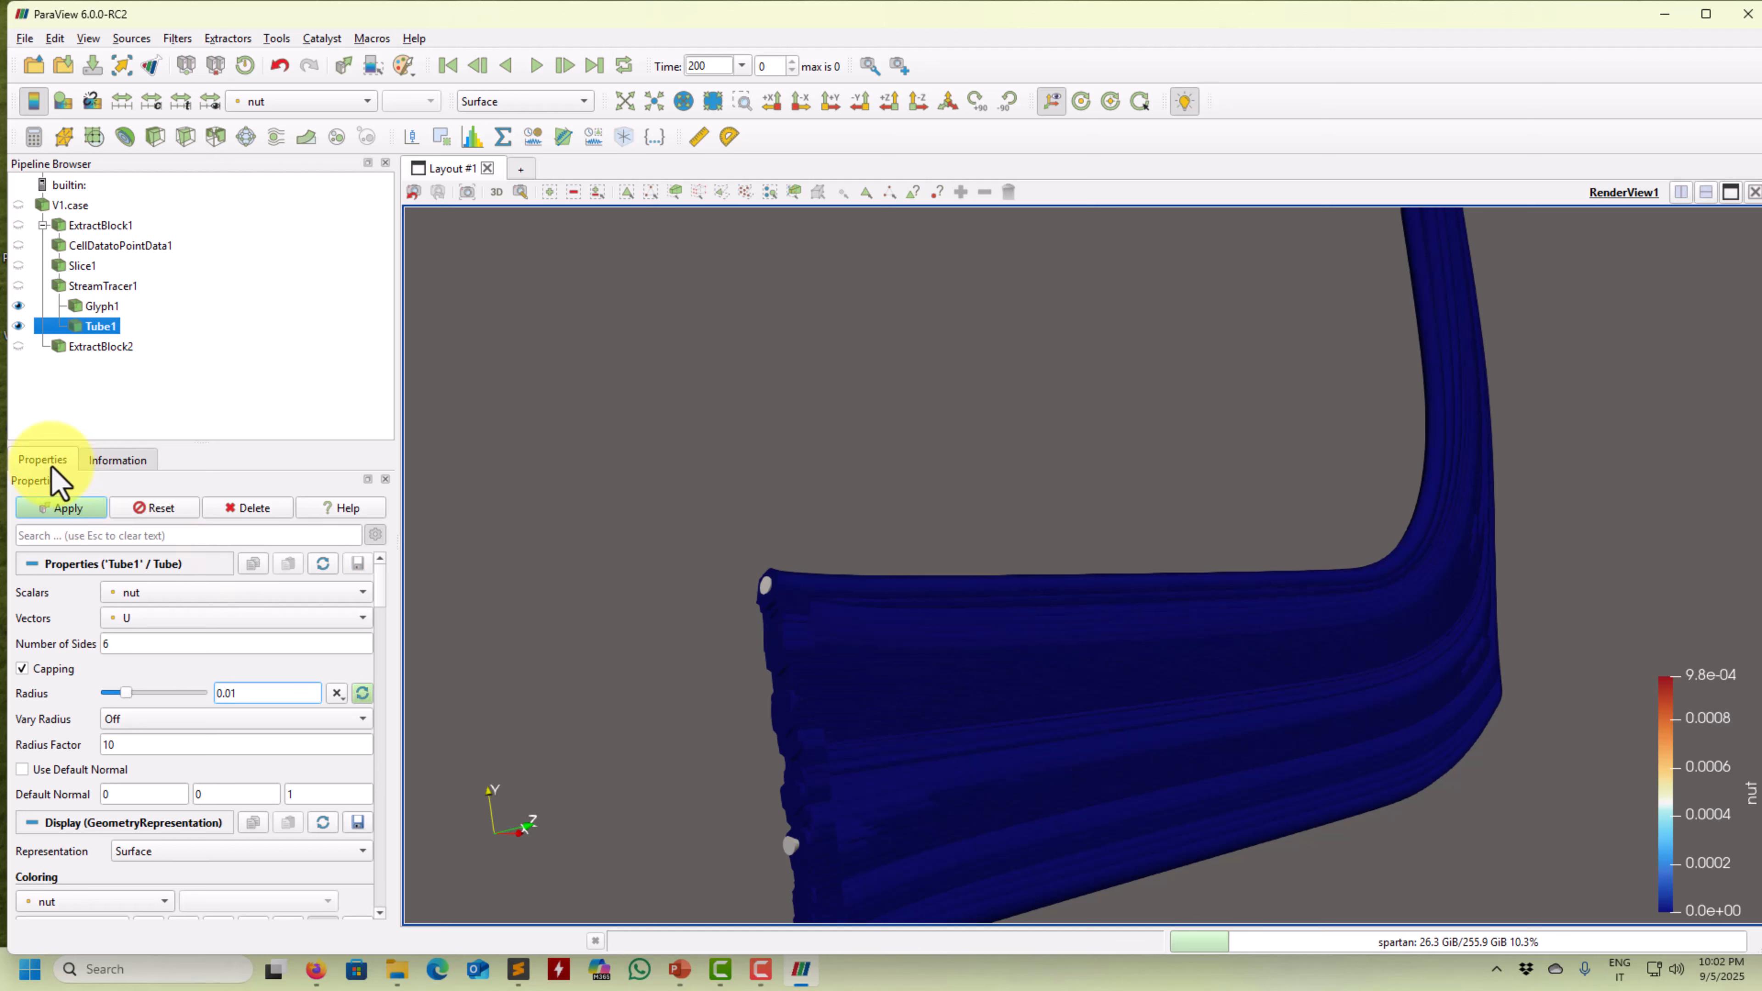
left_click(63, 508)
left_click_drag(1027, 611, 1271, 633)
middle_click_drag(1277, 653, 1086, 629)
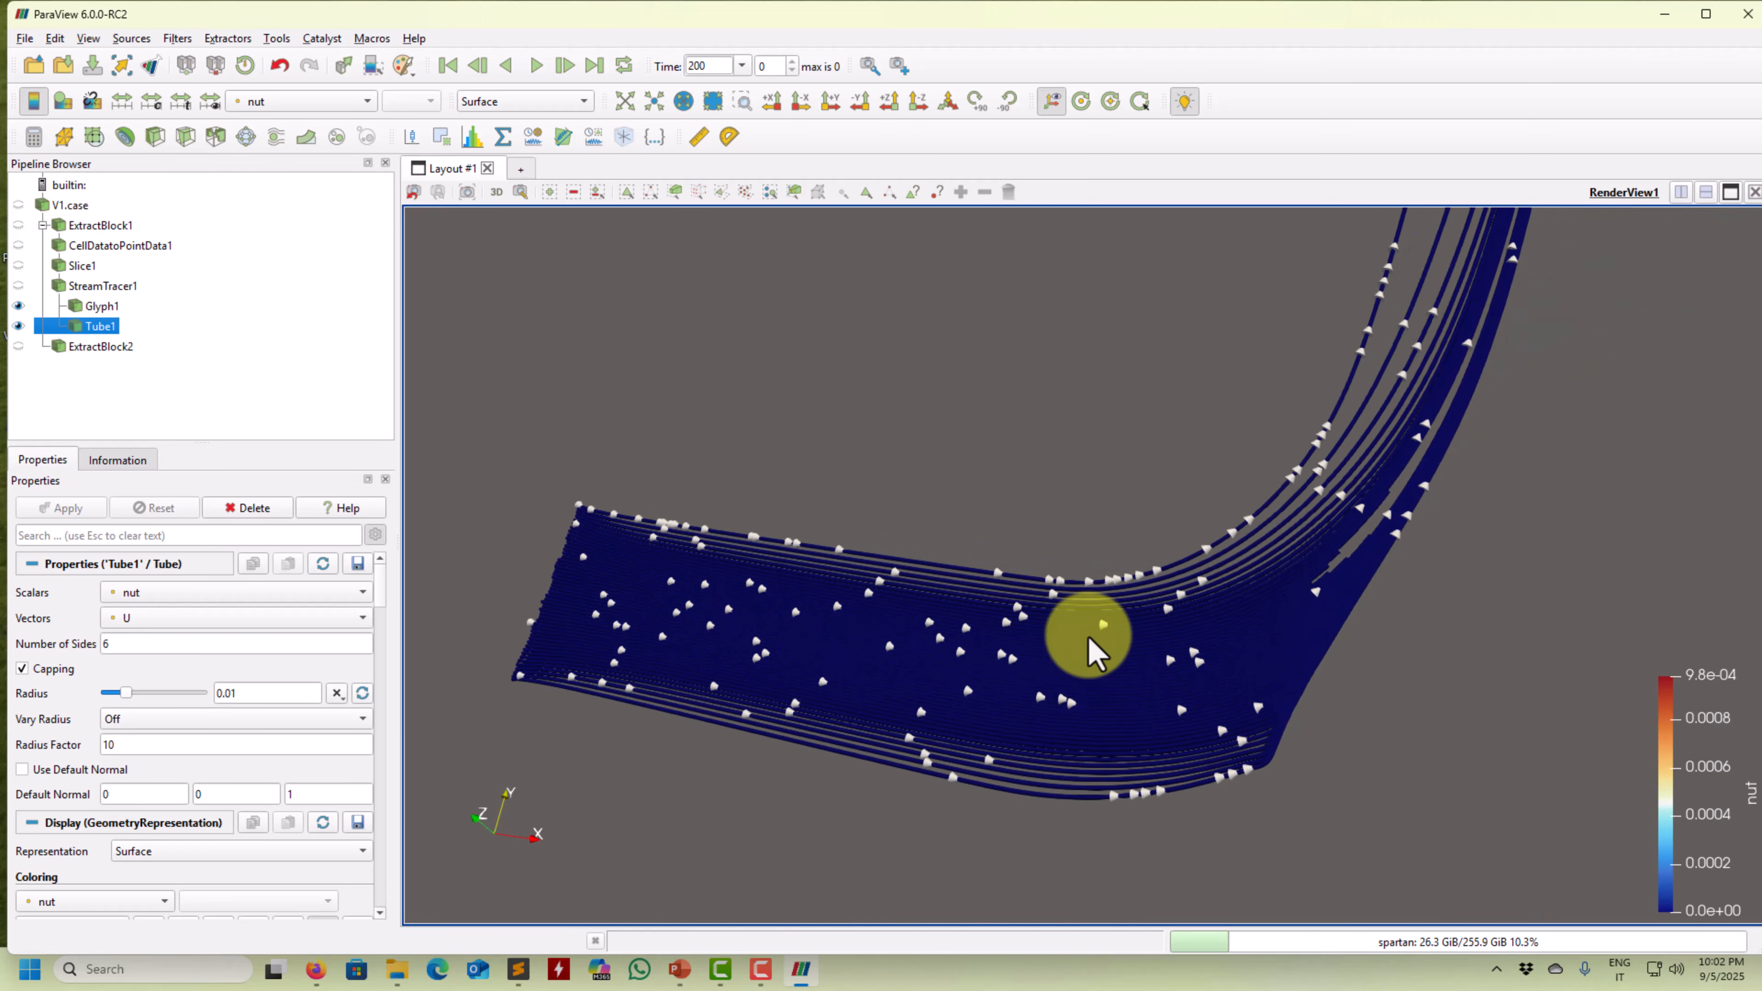
Color the tubes with Solid Color and inspect them with the cone glyphs through the elbow
left_click(278, 101)
left_click(277, 13)
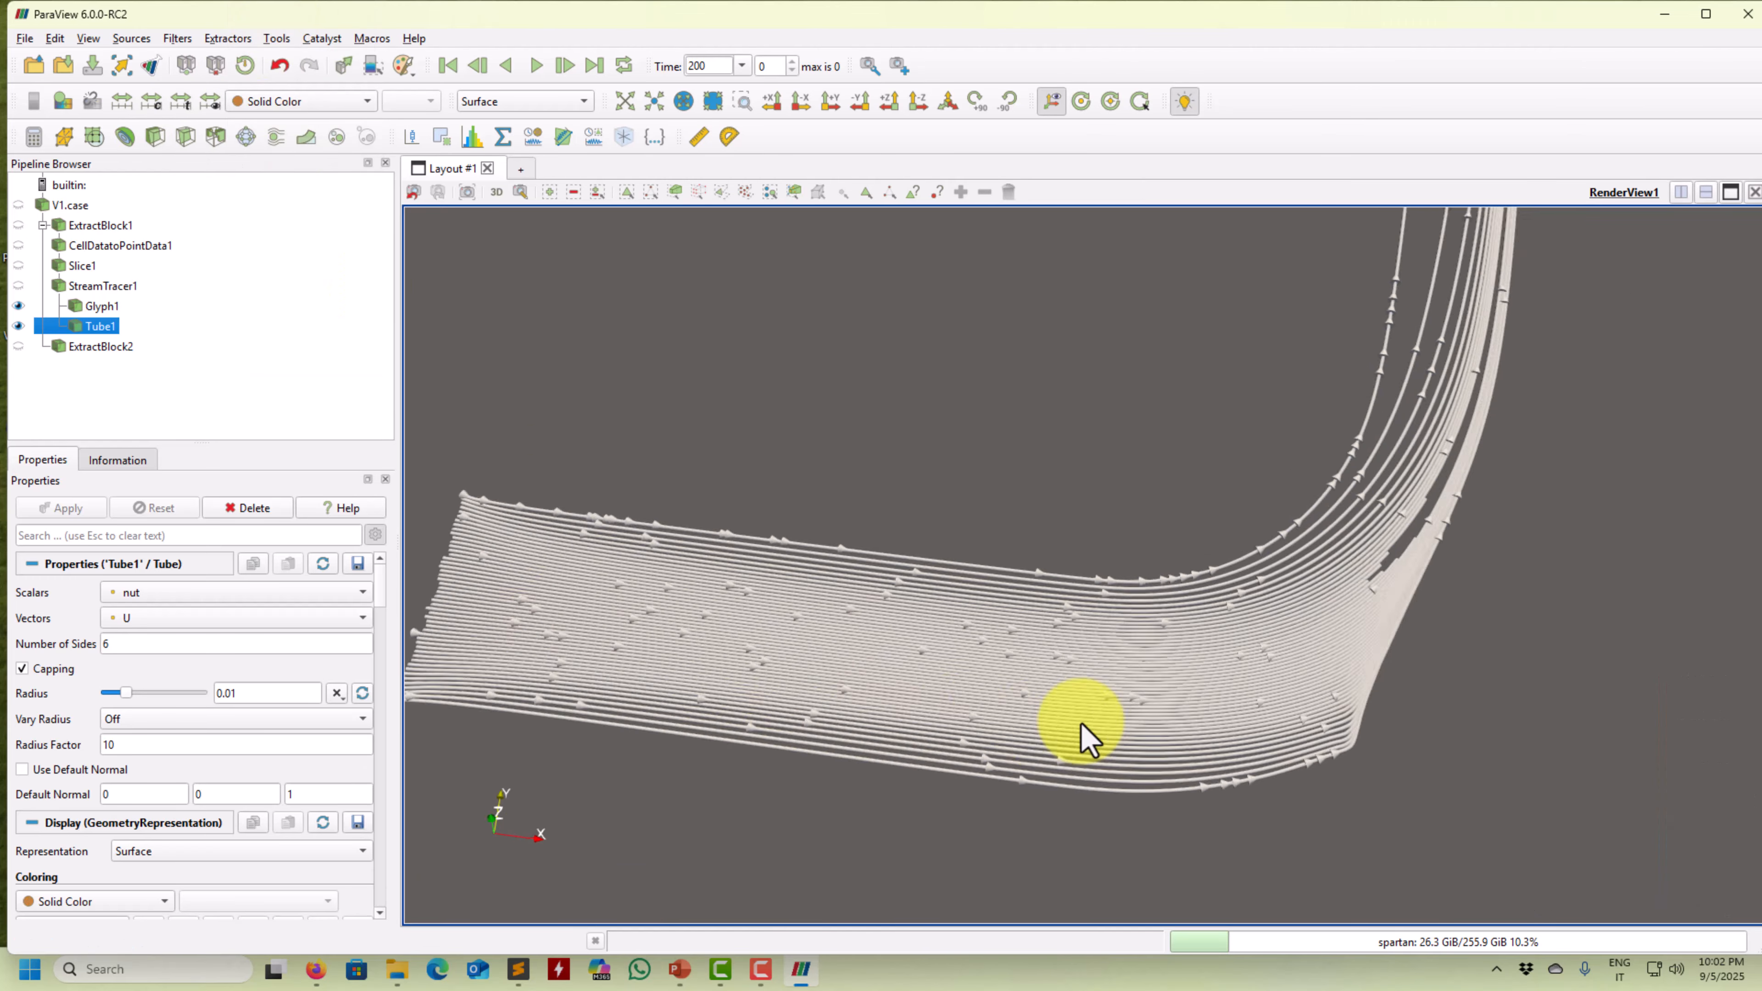
left_click_drag(1082, 735, 1165, 639)
middle_click_drag(1165, 639, 1104, 728)
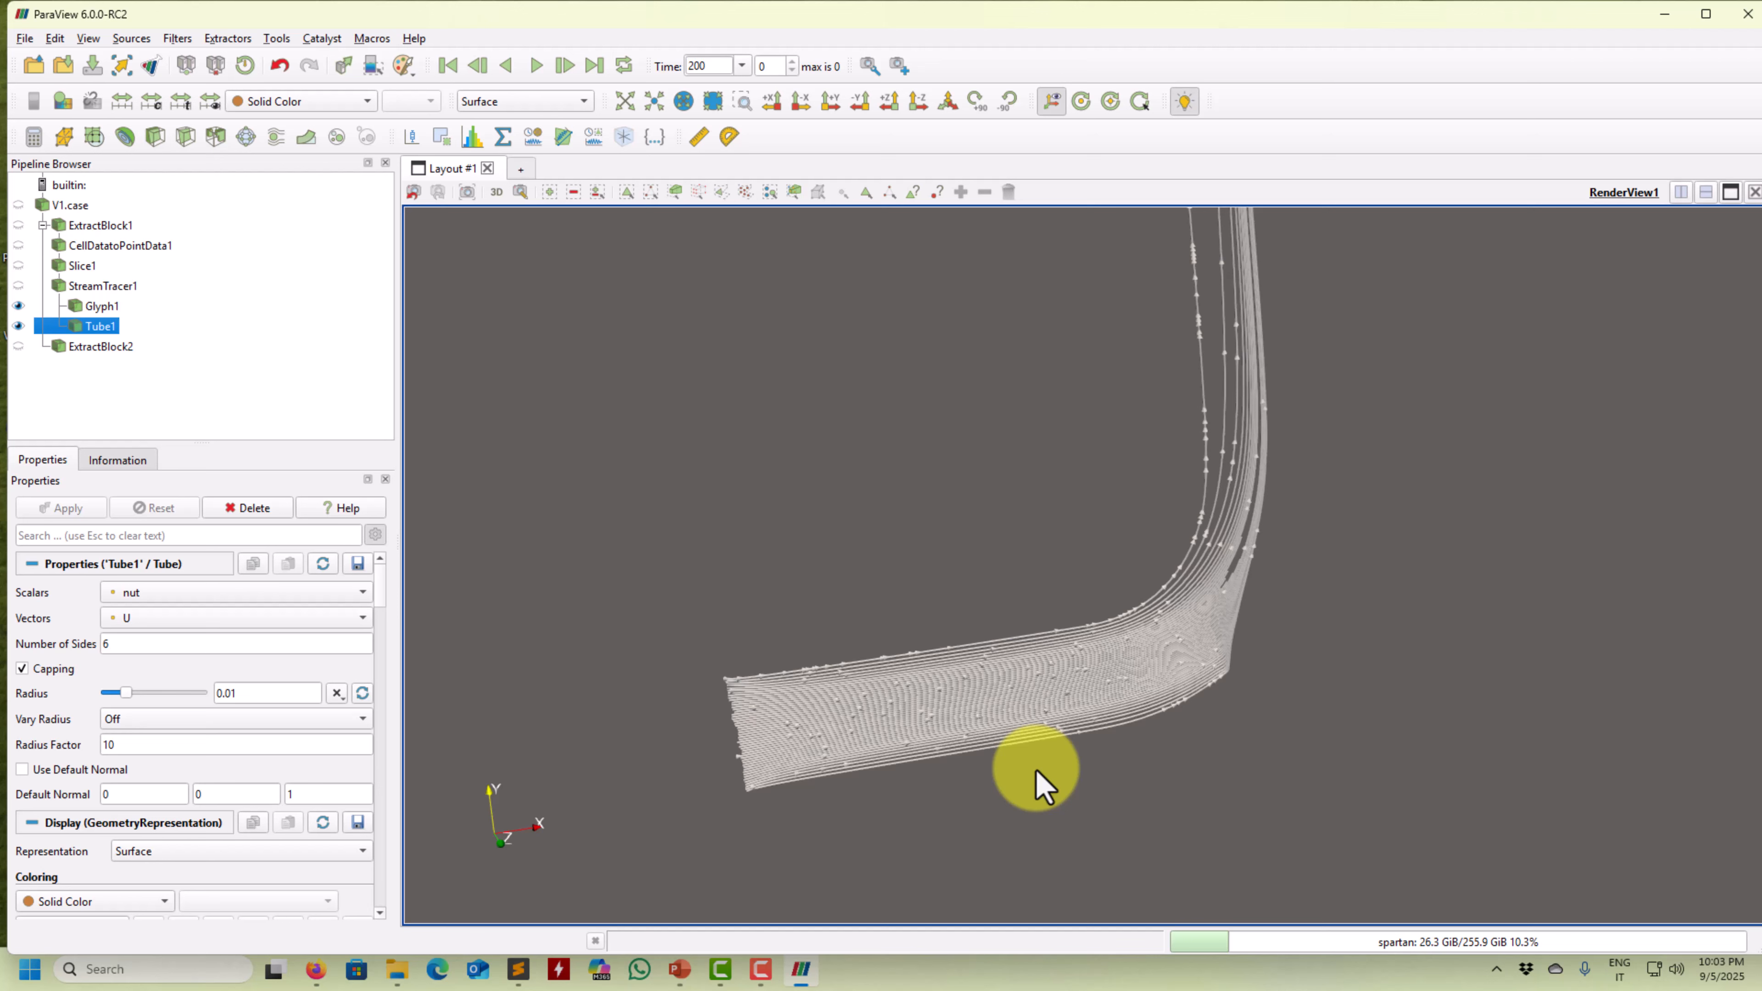
scroll(1037, 770, "up", 5)
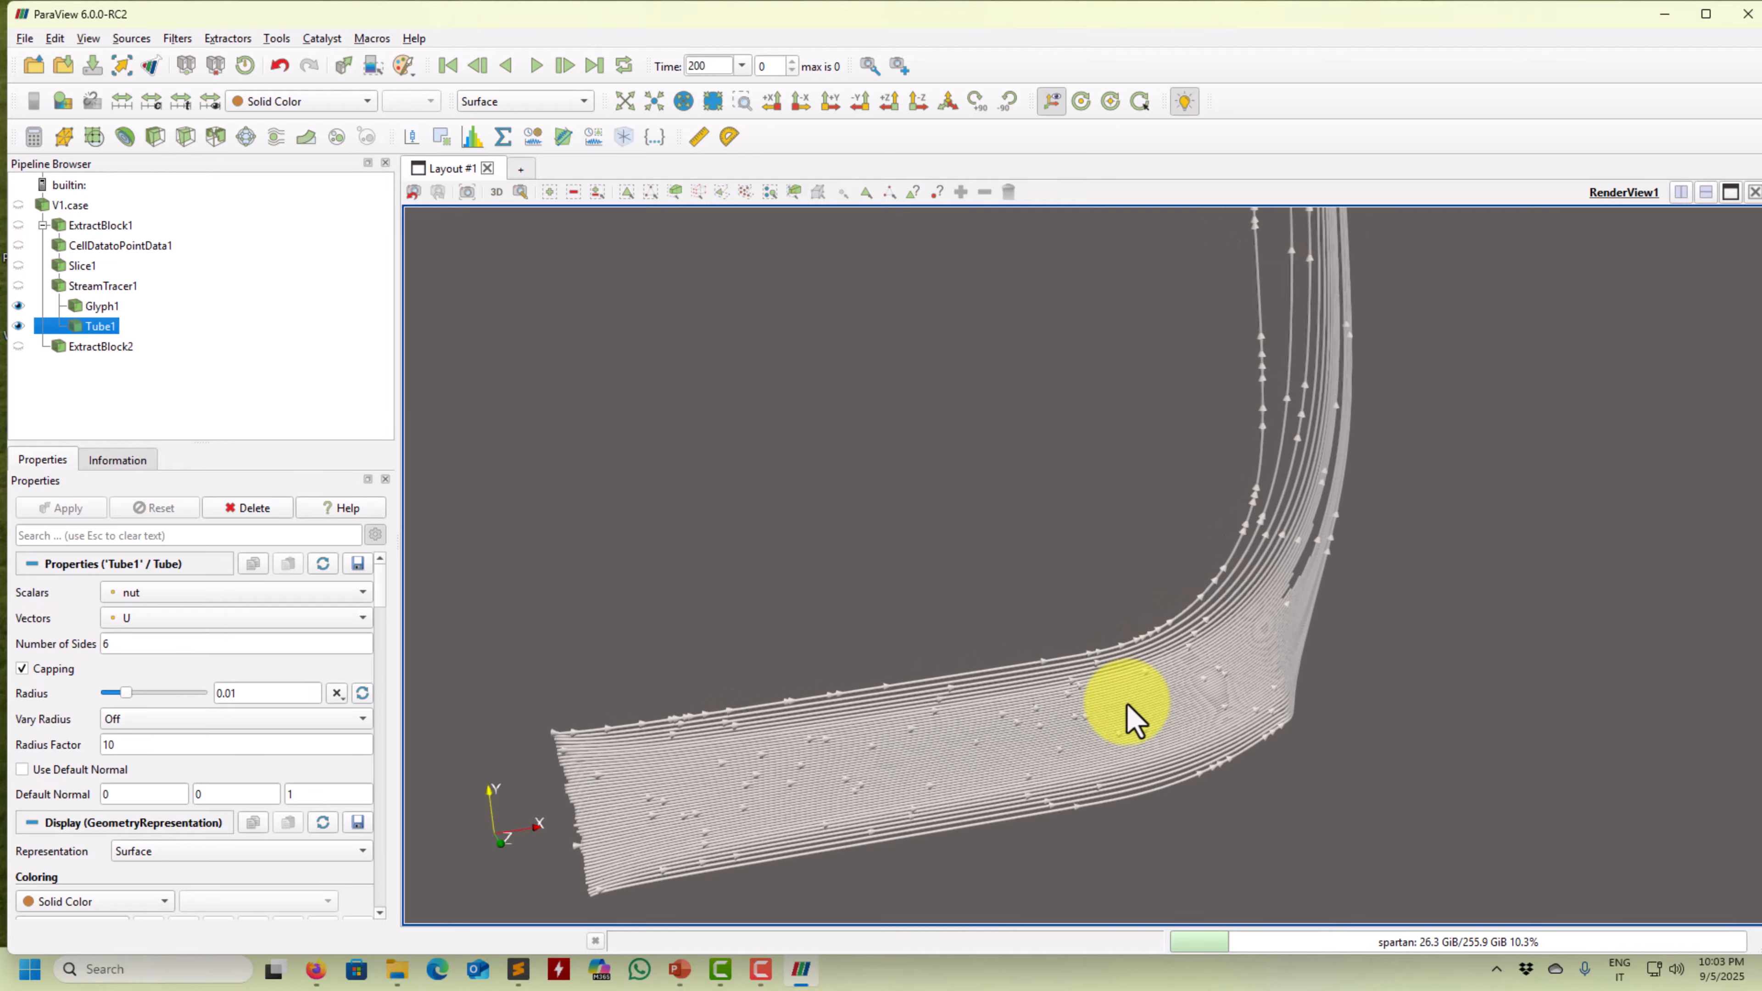
left_click_drag(1130, 718, 806, 783)
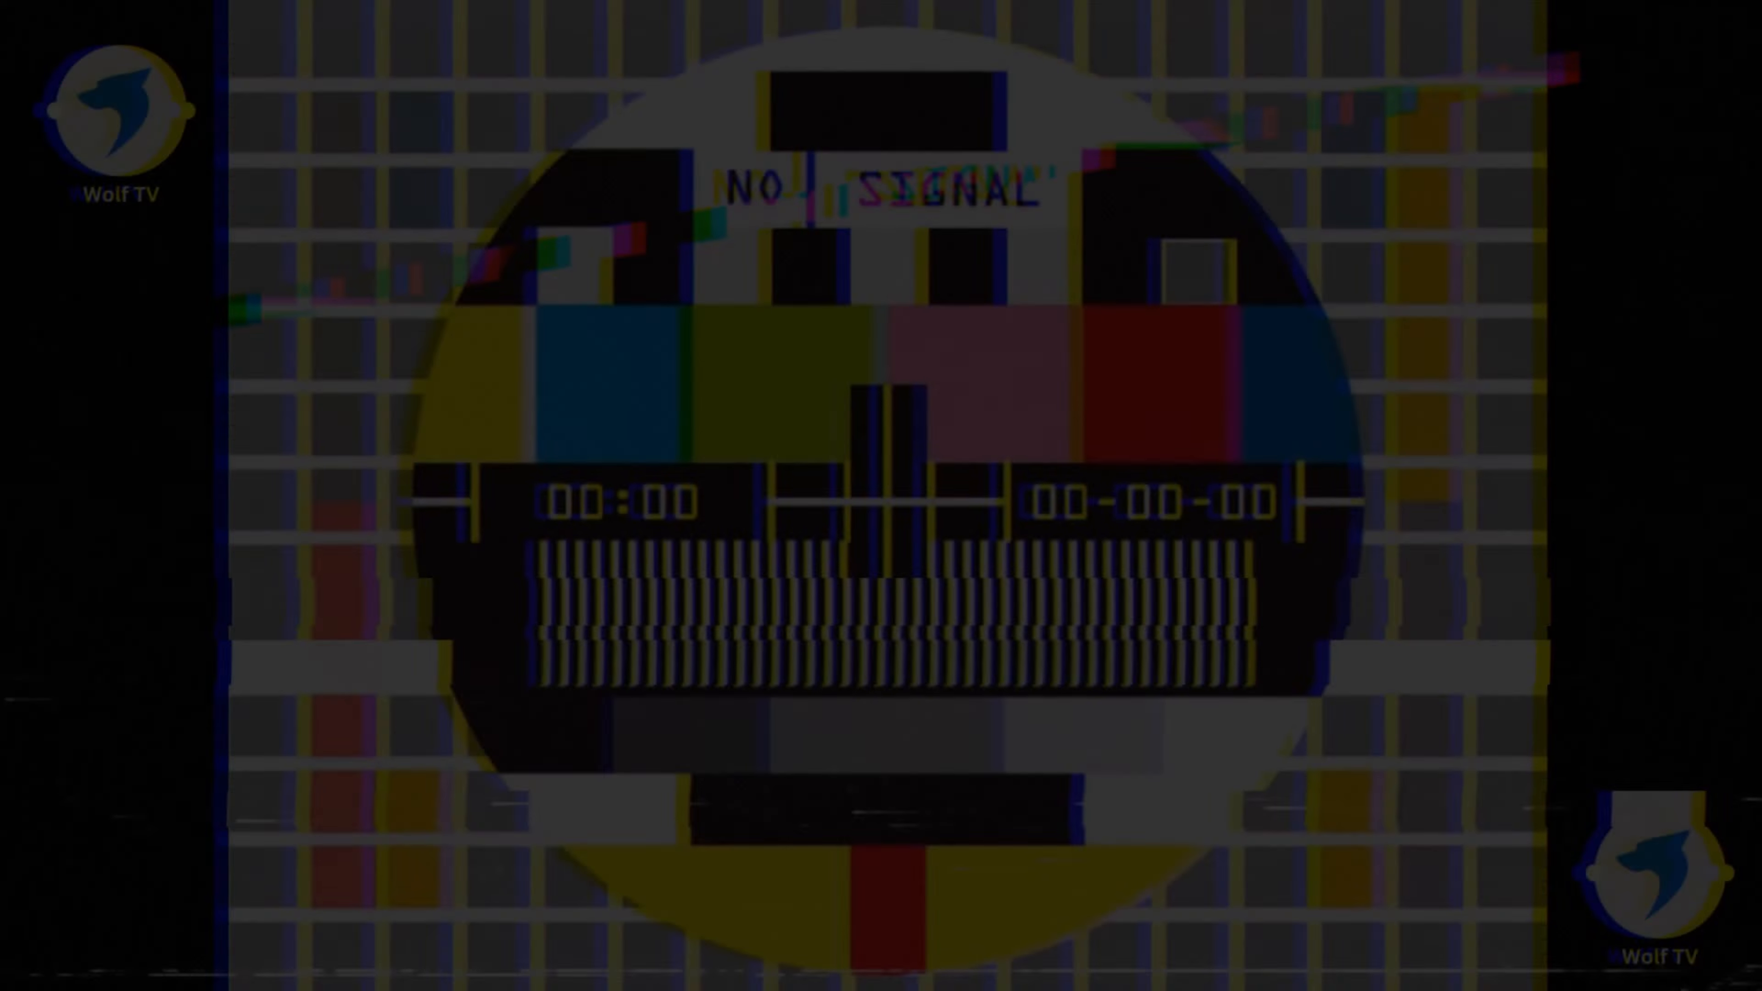